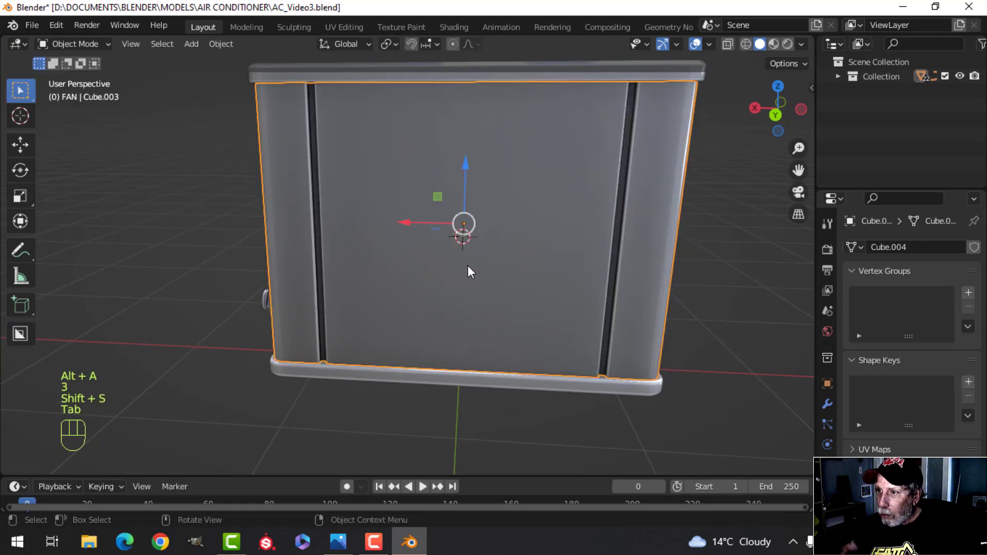
# - Deselect everything, view the air conditioner from the back, add a plane at the 3D cursor and enter its Edit Mode
pyautogui.hotkey('alt', 'a')
pyautogui.moveTo(526, 282)
pyautogui.keyDown('shift'); pyautogui.mouseDown(button='middle')
pyautogui.moveTo(501, 258)
pyautogui.moveTo(557, 287)
pyautogui.moveTo(543, 282)
pyautogui.mouseUp(button='middle'); pyautogui.keyUp('shift')
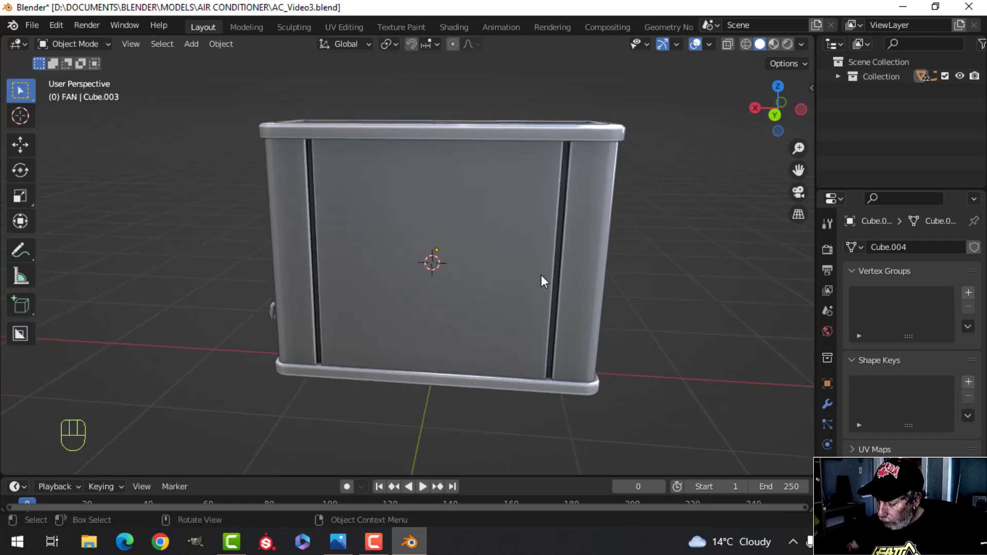
pyautogui.press('ctrl+KP_1')
pyautogui.hotkey('shift', 'a')
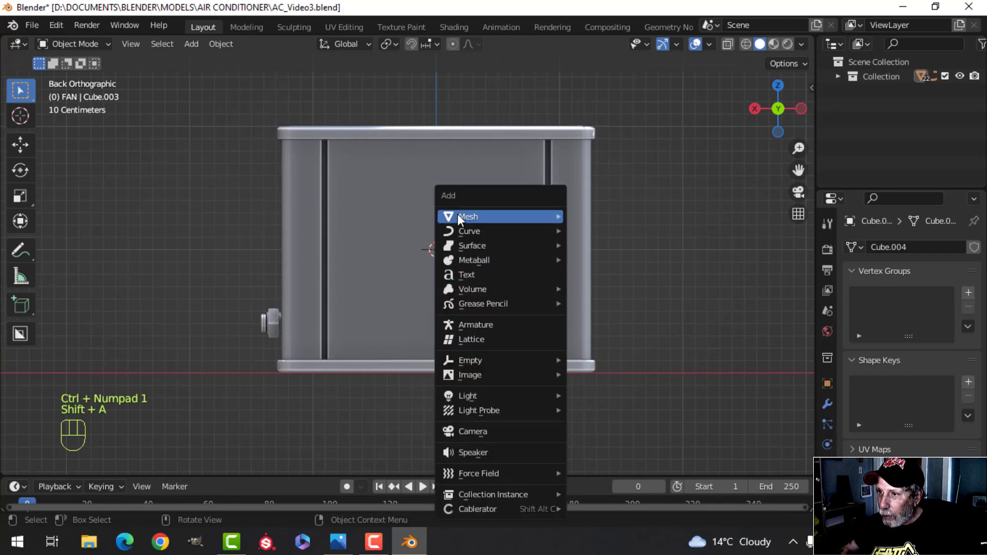
pyautogui.moveTo(463, 214)
pyautogui.click(601, 215)
pyautogui.press('Tab')
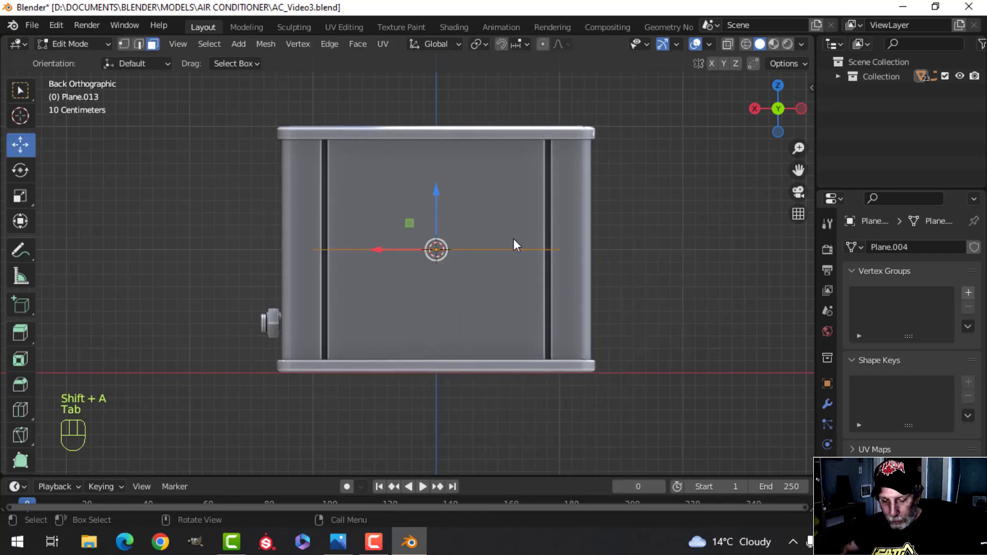
pyautogui.press('r')
pyautogui.press('x')
pyautogui.press('8')
pyautogui.press('Escape')
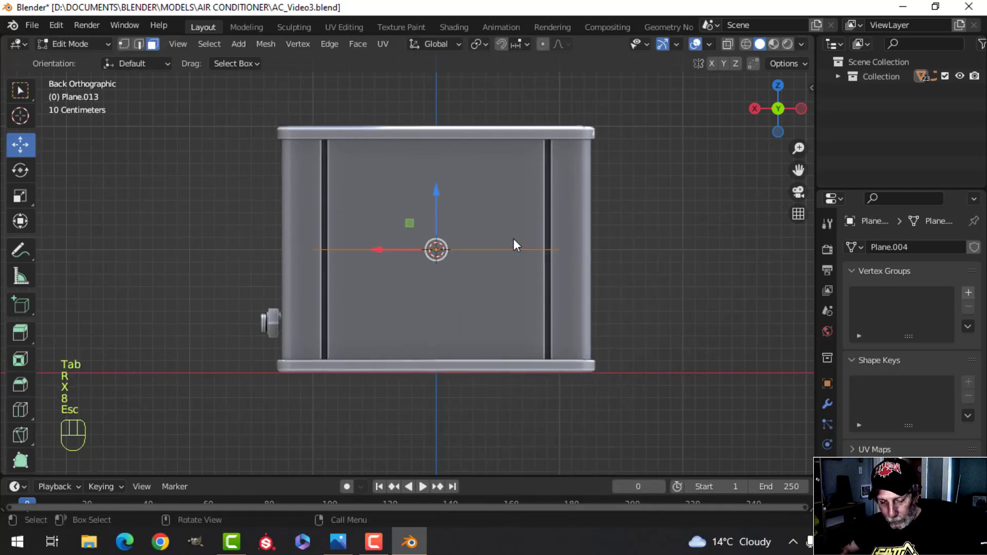
# - Rotate the plane 90 degrees about X and scale it down to a small square at the centre of the back panel
pyautogui.press('r')
pyautogui.press('x')
pyautogui.press('9')
pyautogui.press('0')
pyautogui.click(513, 239)
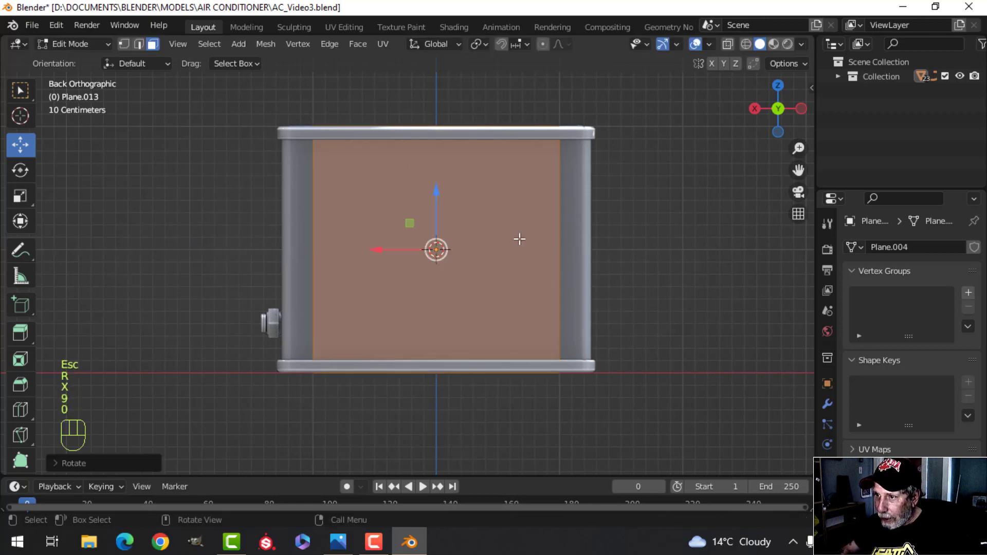
pyautogui.press('s')
pyautogui.click(489, 251)
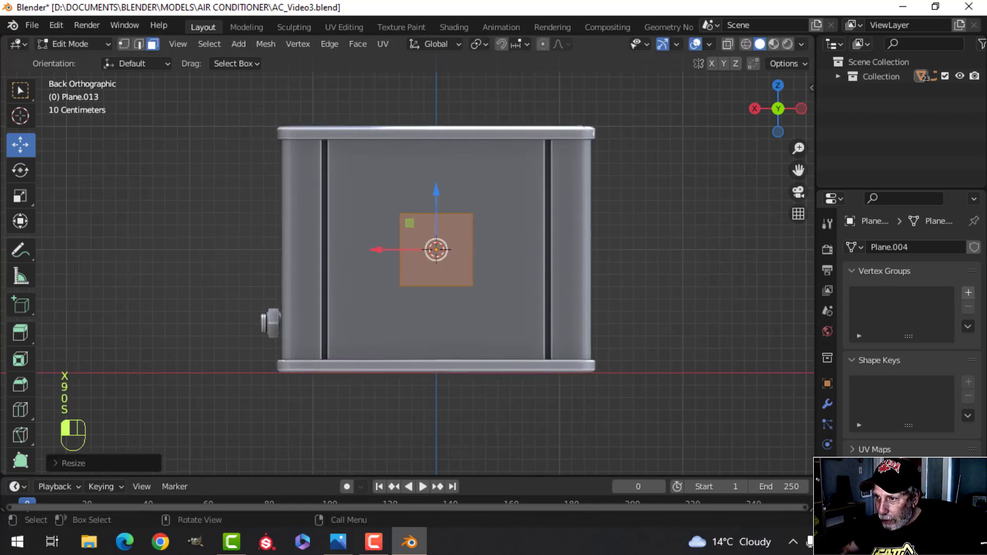
# - Stretch the plane along Z into a slightly taller rectangle
pyautogui.scroll(3, 468, 270)
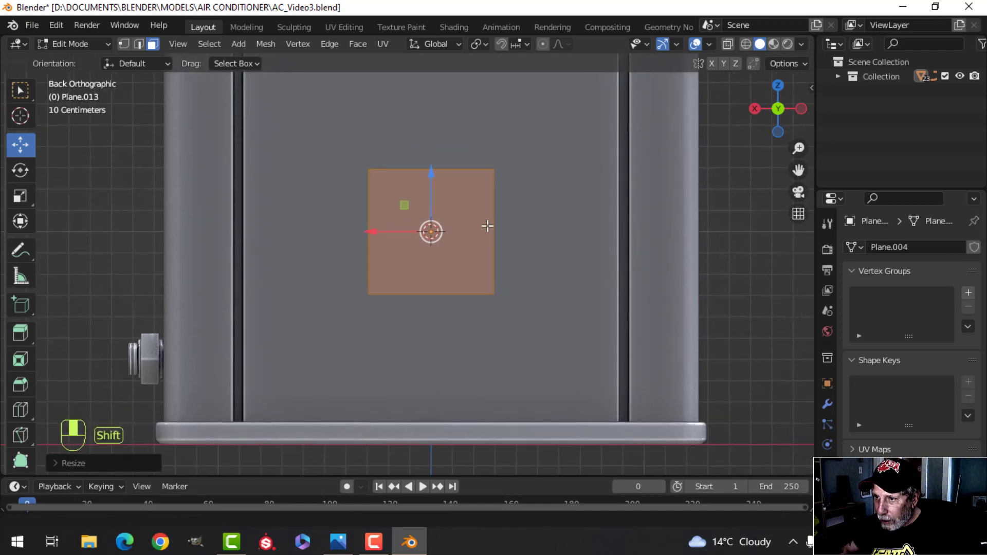
pyautogui.press('s')
pyautogui.press('z')
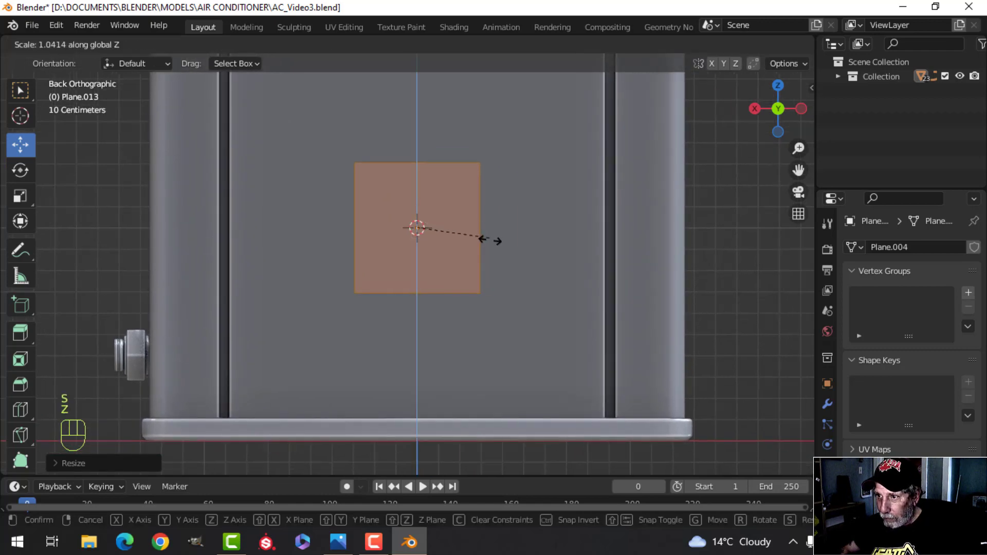
pyautogui.click(499, 234)
pyautogui.scroll(-2, 494, 228)
pyautogui.scroll(4, 464, 209)
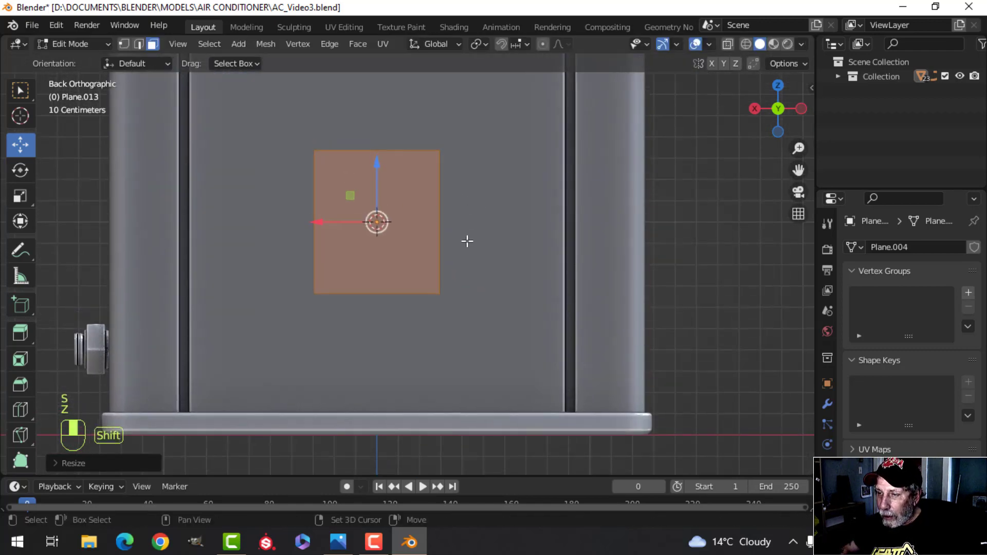
# - Isolate the plane in local view and add a centred vertical loop cut to it
pyautogui.press('Tab')
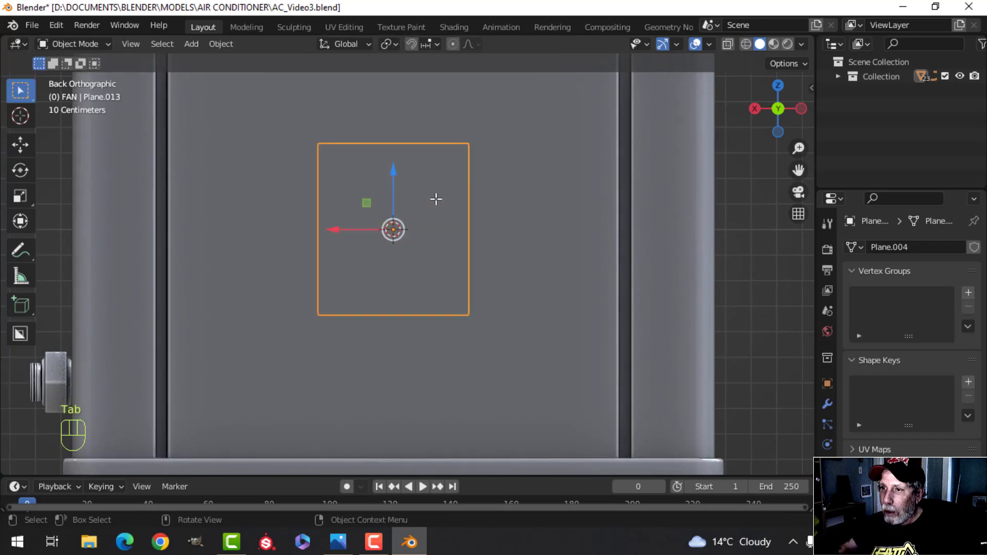
pyautogui.press('/')
pyautogui.press('Tab')
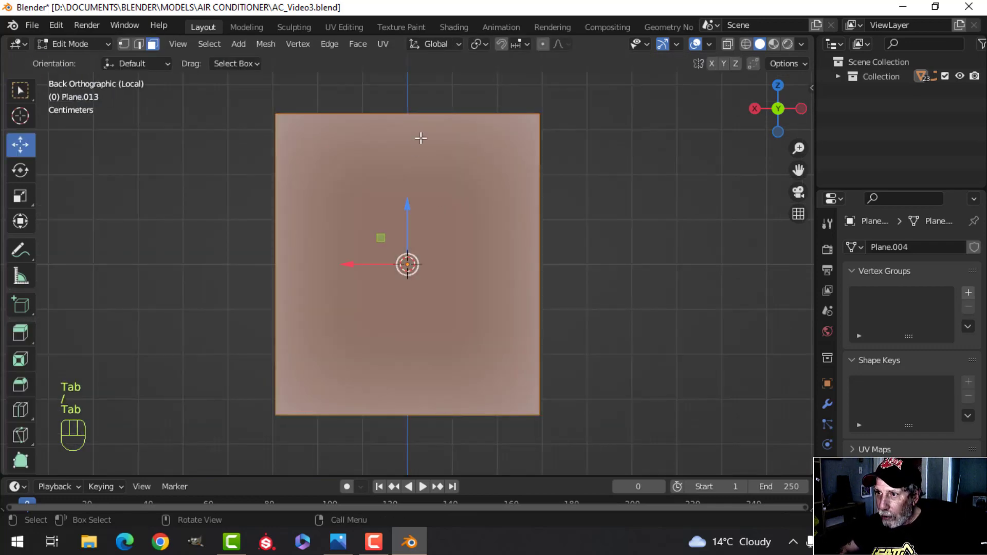
pyautogui.hotkey('ctrl', 'r')
pyautogui.click(414, 119)
pyautogui.rightClick(414, 118)
pyautogui.scroll(-1, 533, 207)
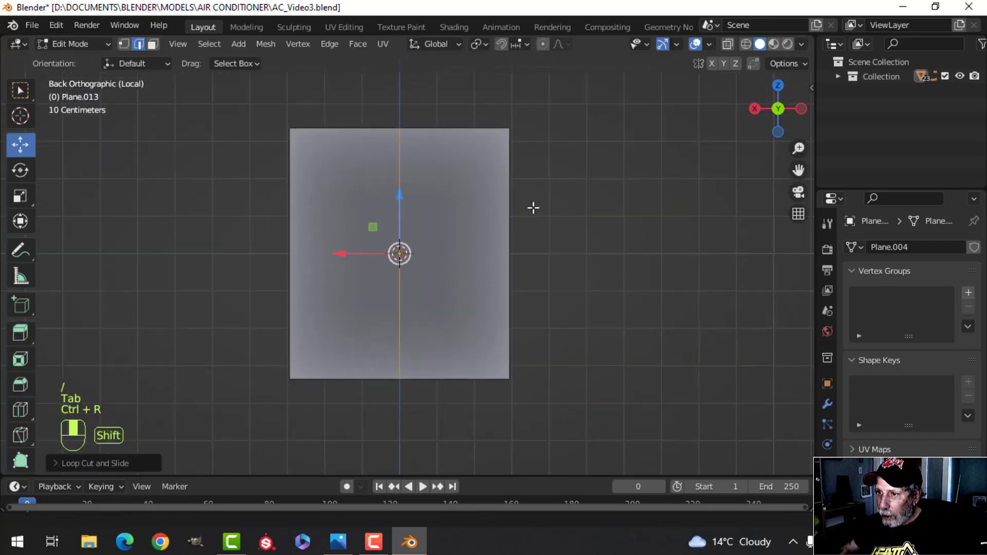
# - Bevel the centre edge wide enough to place one vertical edge near each side of the plane
pyautogui.keyDown('shift'); pyautogui.moveTo(534, 207); pyautogui.dragTo(520, 188, button='middle'); pyautogui.keyUp('shift')
pyautogui.hotkey('ctrl', 'b')
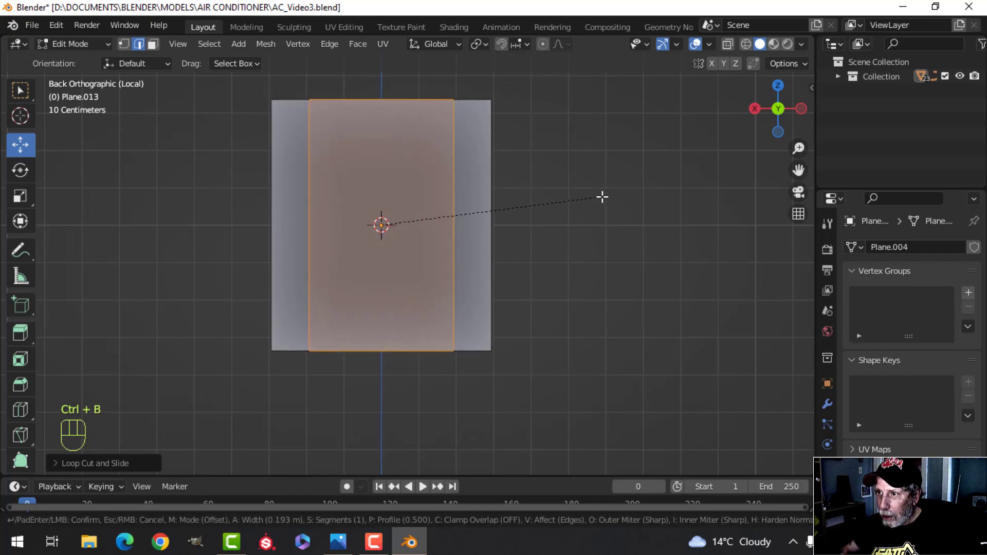
pyautogui.rightClick(565, 185)
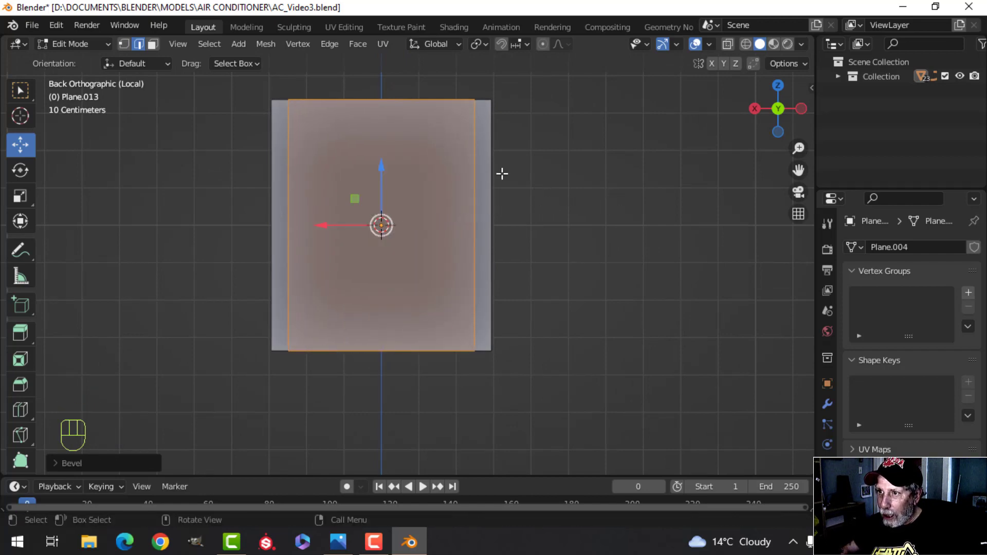
# - Add another centred vertical loop cut and bevel it into two edges just inside the outer vertical pair
pyautogui.hotkey('ctrl', 'r')
pyautogui.hotkey('ctrl', 'b')
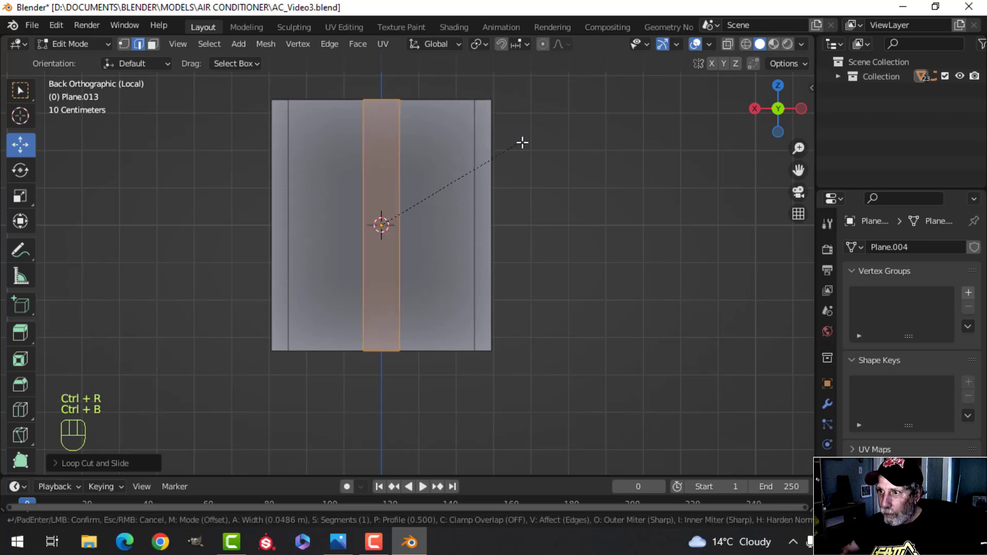
pyautogui.click(588, 144)
pyautogui.hotkey('alt', 'a')
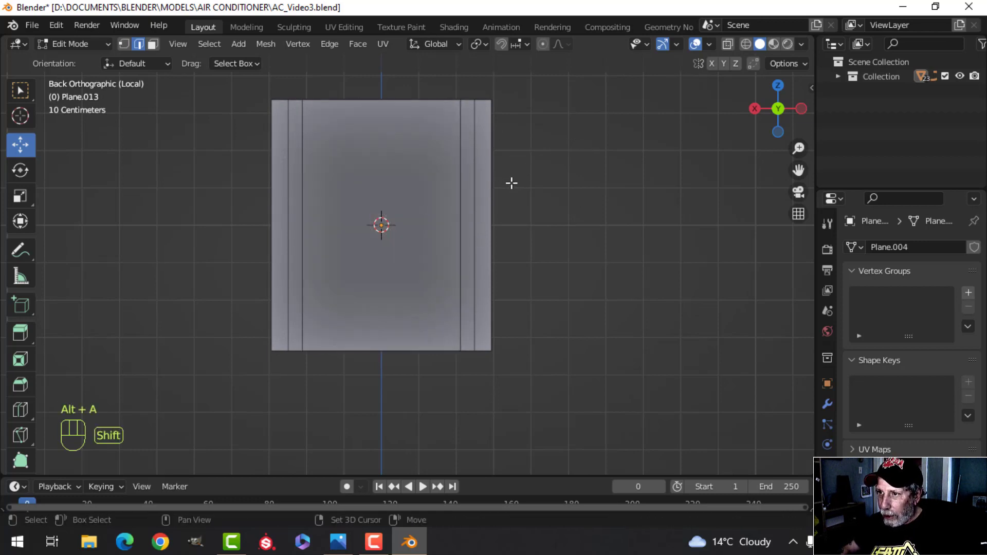
# - Add eight evenly spaced horizontal loop cuts across the plane and clear the selection
pyautogui.keyDown('shift'); pyautogui.moveTo(511, 183); pyautogui.dragTo(480, 163, button='middle'); pyautogui.keyUp('shift')
pyautogui.hotkey('ctrl', 'r')
pyautogui.scroll(4, 482, 164)
pyautogui.scroll(3, 482, 164)
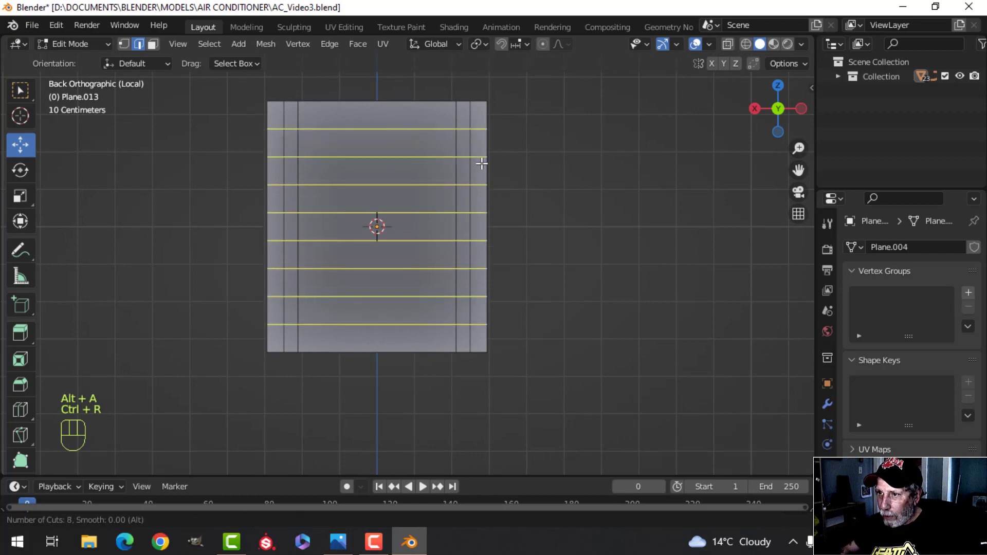
pyautogui.click(482, 163)
pyautogui.rightClick(481, 162)
pyautogui.hotkey('alt', 'a')
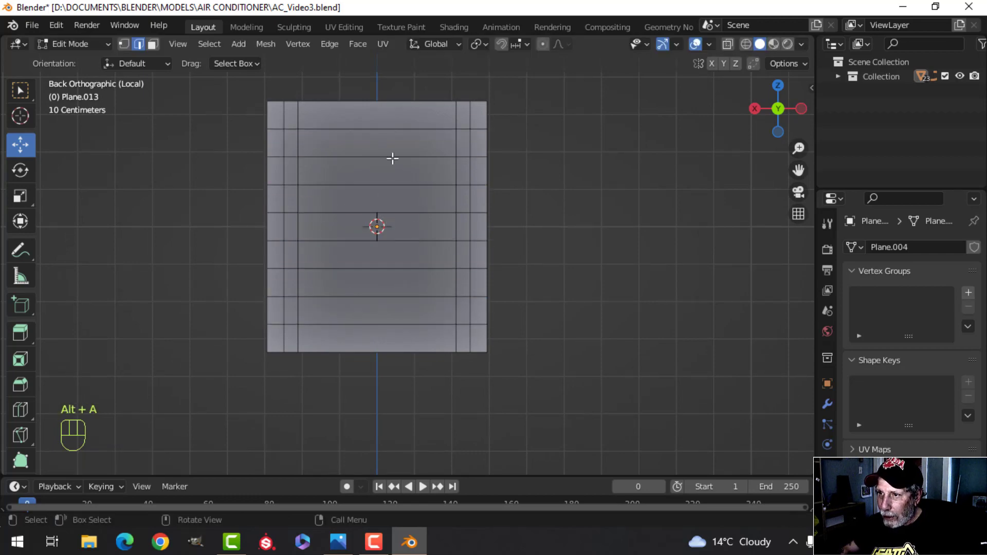
# - Select the lower seven inner horizontal edges in the plane's middle column and rip them from the front view, leaving them in place
pyautogui.keyDown('shift'); pyautogui.click(383, 213); pyautogui.keyUp('shift')
pyautogui.keyDown('shift'); pyautogui.click(386, 240); pyautogui.keyUp('shift')
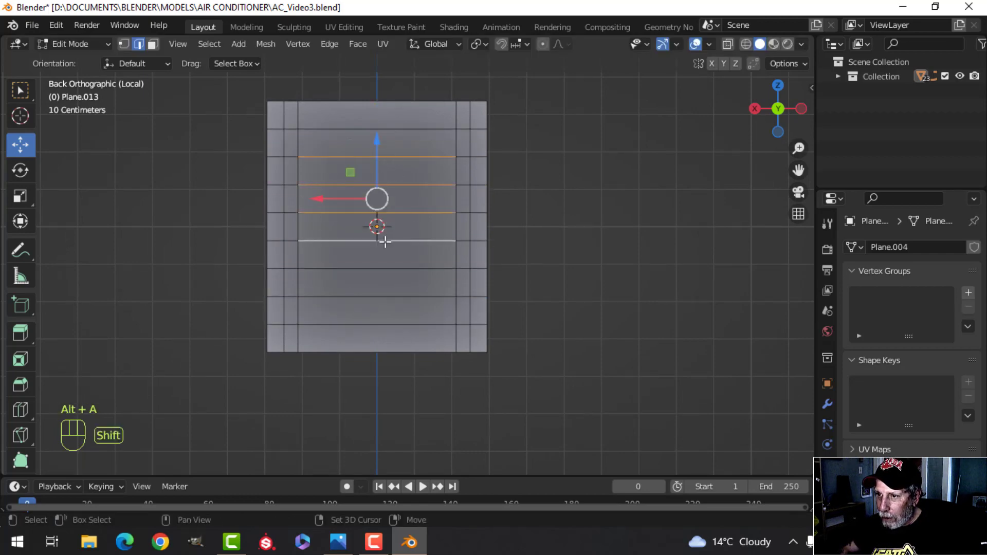
pyautogui.keyDown('shift'); pyautogui.click(389, 269); pyautogui.keyUp('shift')
pyautogui.keyDown('shift'); pyautogui.click(390, 297); pyautogui.keyUp('shift')
pyautogui.keyDown('shift'); pyautogui.click(390, 324); pyautogui.keyUp('shift')
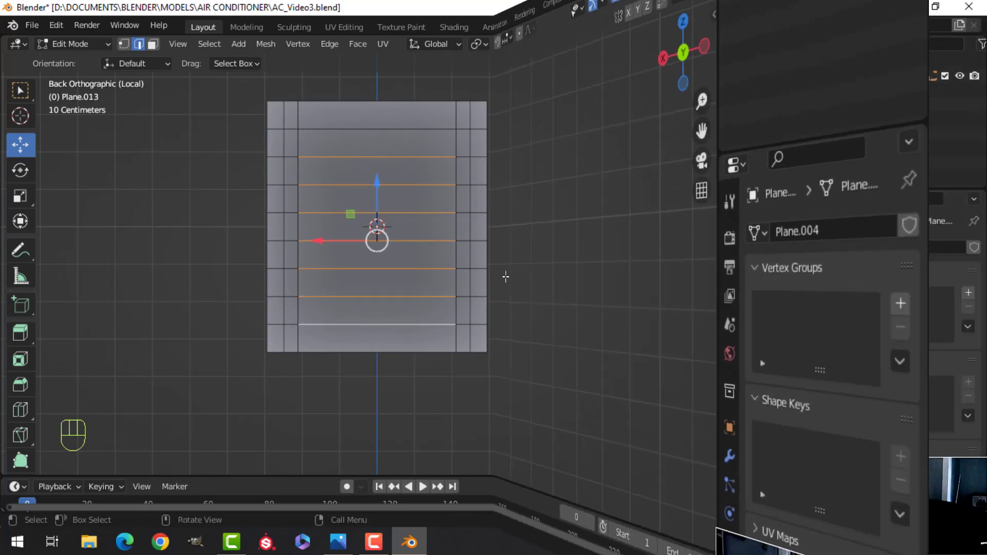
pyautogui.press('KP_1')
pyautogui.press('v')
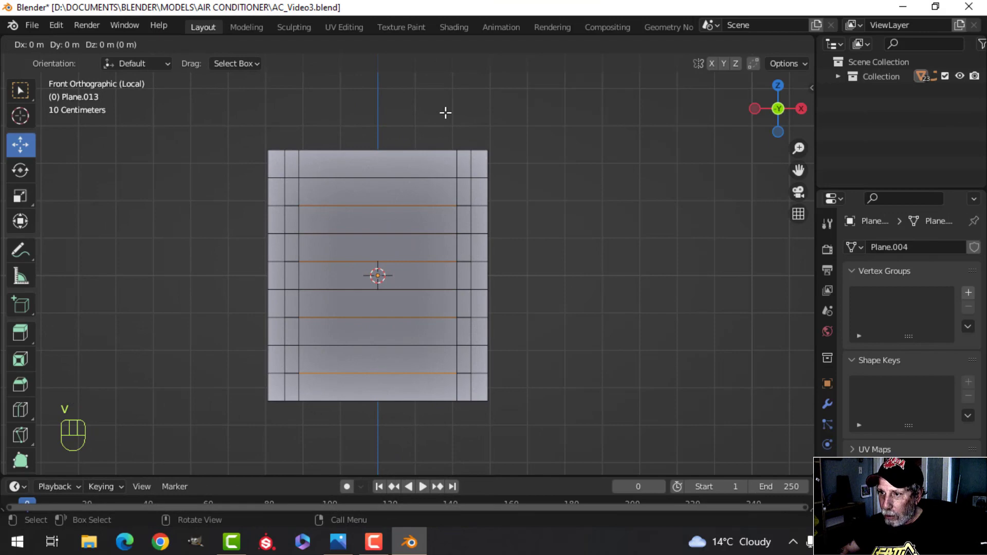
pyautogui.press('Escape')
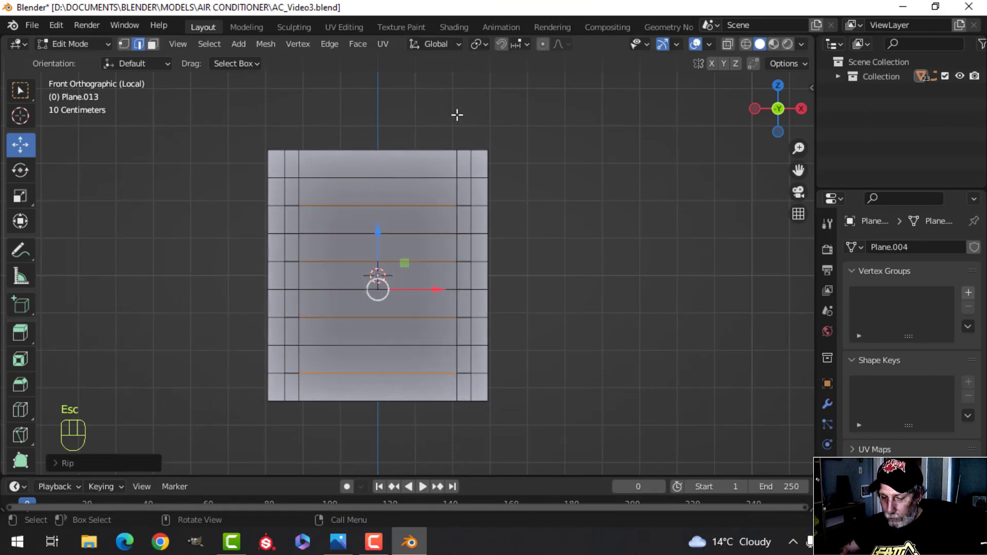
# - Pull the ripped edges outward along Y to form angled louvre slats, then clear the selection
pyautogui.moveTo(457, 115); pyautogui.dragTo(454, 228, button='middle')
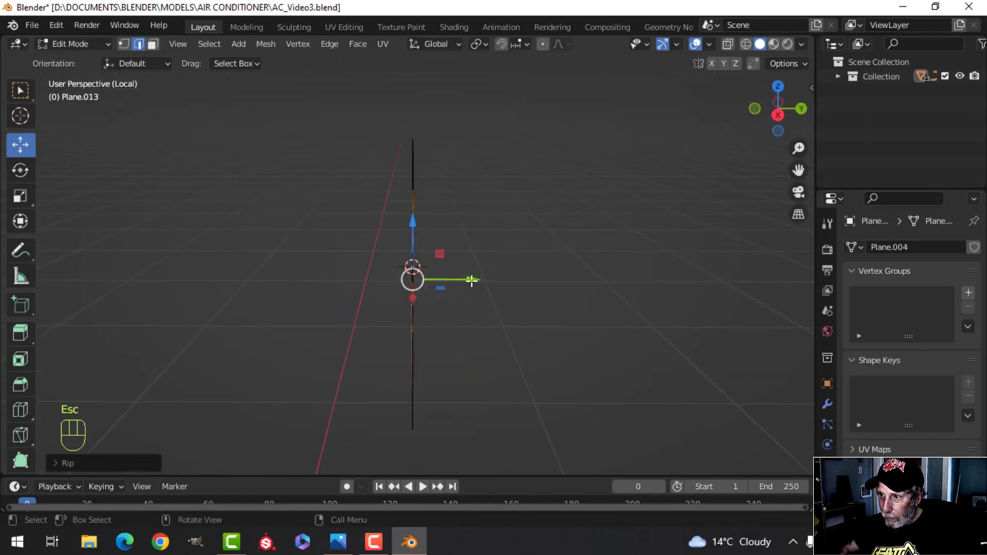
pyautogui.moveTo(471, 280); pyautogui.dragTo(457, 295)
pyautogui.press('KP_3')
pyautogui.moveTo(473, 282); pyautogui.dragTo(586, 257, button='middle')
pyautogui.scroll(2, 507, 275)
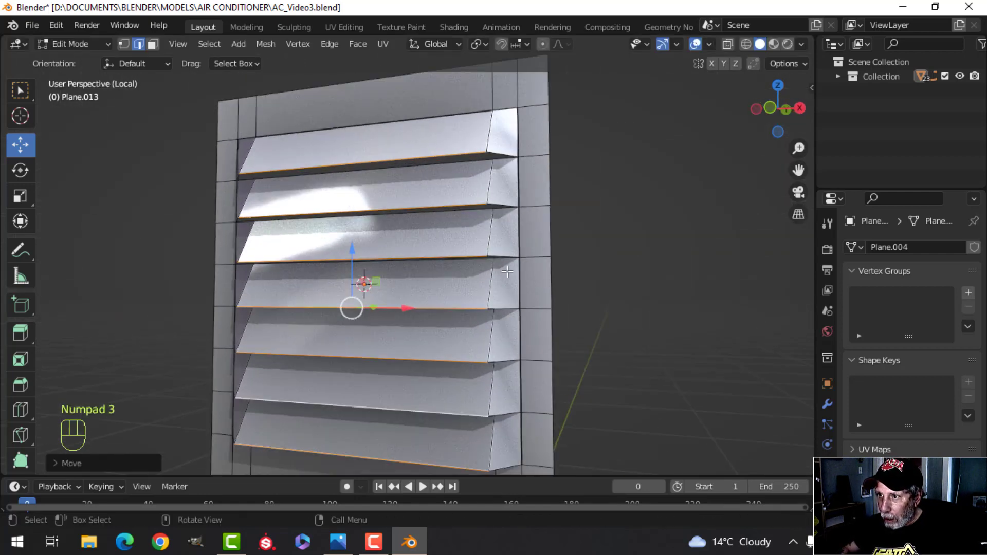
pyautogui.moveTo(507, 276); pyautogui.dragTo(529, 244, button='middle')
pyautogui.hotkey('alt', 'a')
# - Set the snapping target to Vertex and switch to vertex selection mode
pyautogui.scroll(-3, 461, 249)
pyautogui.moveTo(478, 298)
pyautogui.mouseDown(button='middle')
pyautogui.moveTo(442, 218)
pyautogui.moveTo(415, 248)
pyautogui.moveTo(553, 271)
pyautogui.moveTo(495, 269)
pyautogui.moveTo(460, 288)
pyautogui.moveTo(486, 281)
pyautogui.mouseUp(button='middle')
pyautogui.scroll(2, 415, 249)
pyautogui.scroll(-1, 488, 259)
pyautogui.click(511, 45)
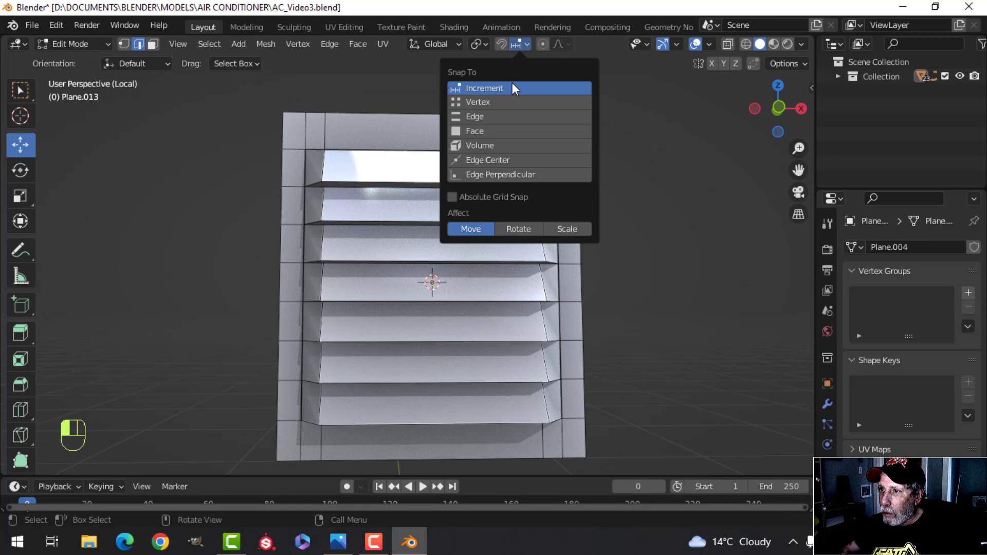
pyautogui.click(492, 102)
pyautogui.press('1')
pyautogui.scroll(1, 352, 159)
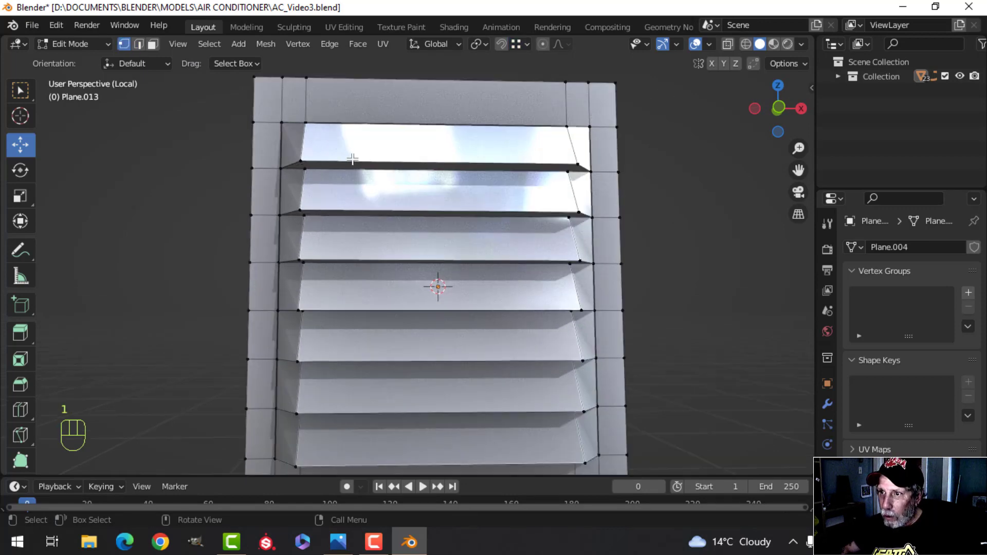
# - Select the vertices down the inner left column of the louvre panel, from its top edge to its bottom edge
pyautogui.moveTo(307, 124); pyautogui.dragTo(322, 147, button='middle')
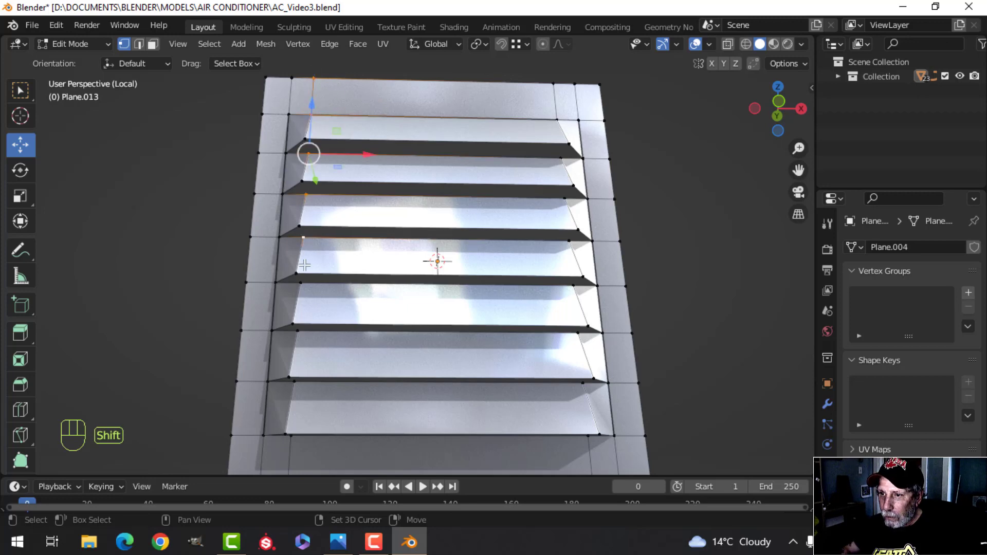
pyautogui.keyDown('shift'); pyautogui.click(297, 333); pyautogui.keyUp('shift')
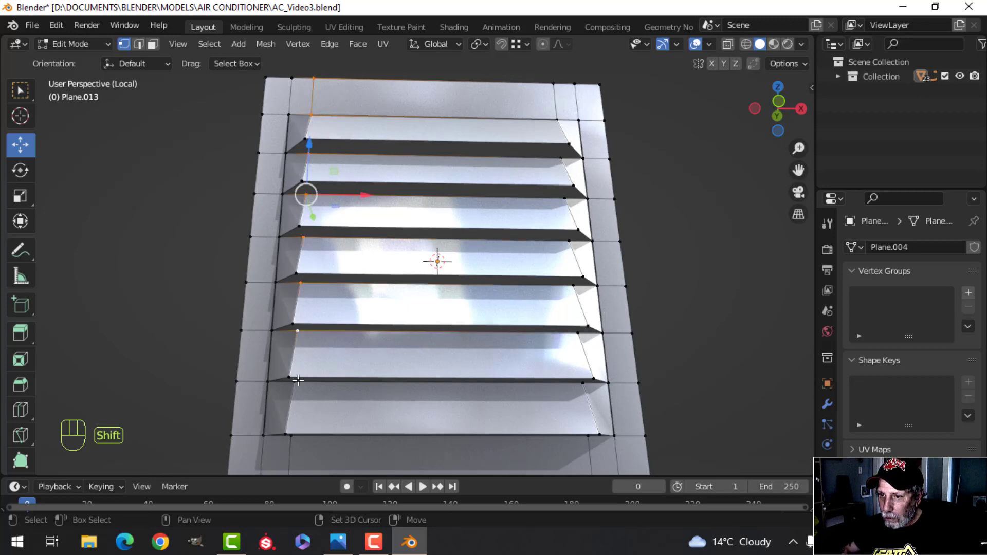
pyautogui.keyDown('shift'); pyautogui.moveTo(350, 387); pyautogui.dragTo(325, 301, button='middle'); pyautogui.keyUp('shift')
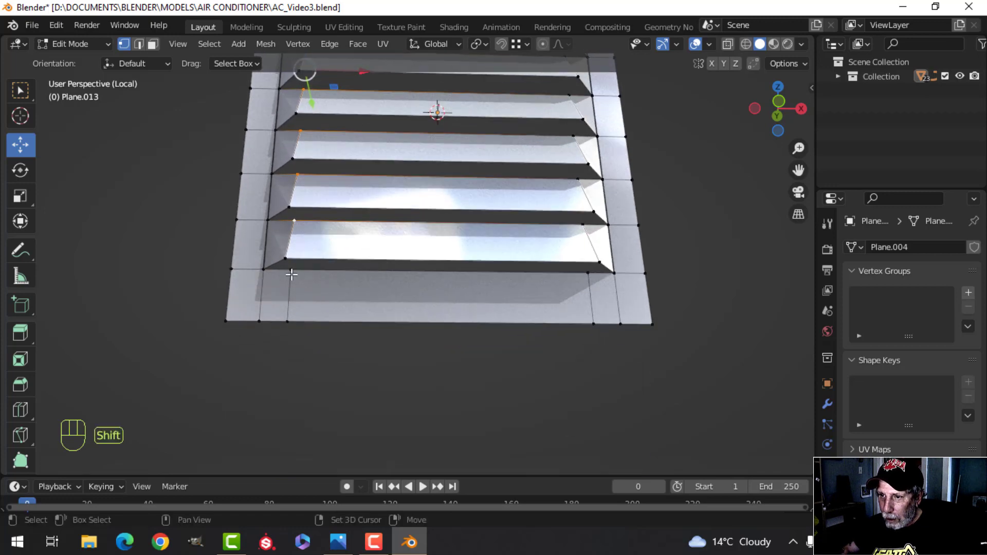
pyautogui.keyDown('shift'); pyautogui.click(288, 320); pyautogui.keyUp('shift')
pyautogui.keyDown('shift'); pyautogui.moveTo(447, 246); pyautogui.dragTo(440, 317, button='middle'); pyautogui.keyUp('shift')
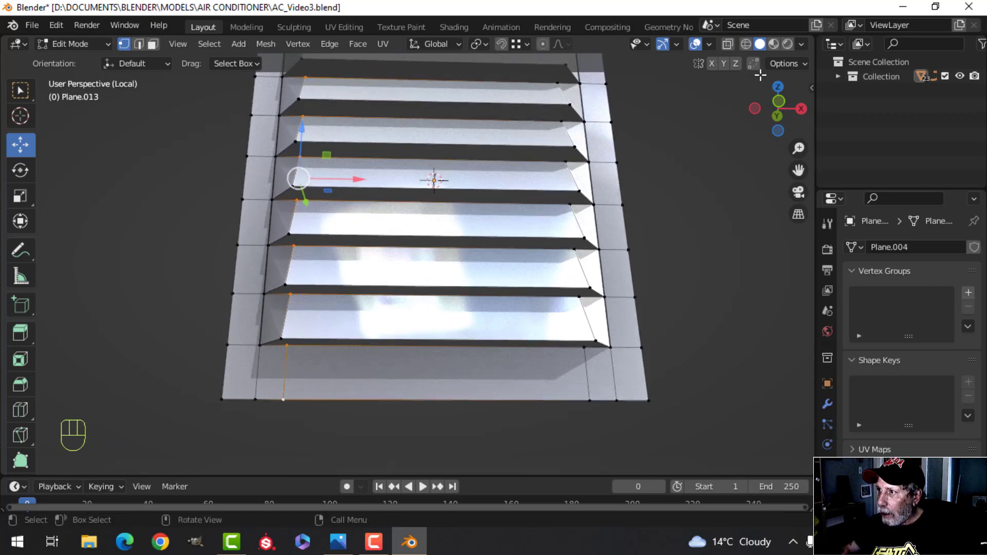
# - Enable Auto Merge Vertices and snap the selected left column along X onto the adjacent outer column to merge them
pyautogui.click(752, 60)
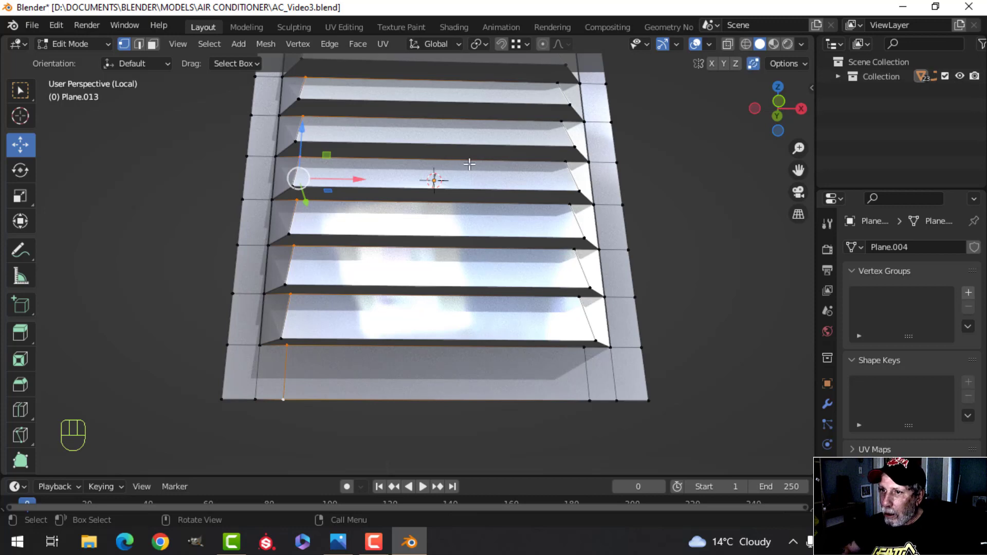
pyautogui.scroll(-3, 469, 164)
pyautogui.keyDown('shift'); pyautogui.moveTo(470, 164); pyautogui.dragTo(439, 255, button='middle'); pyautogui.keyUp('shift')
pyautogui.keyDown('ctrl'); pyautogui.moveTo(419, 261); pyautogui.dragTo(338, 213); pyautogui.keyUp('ctrl')
pyautogui.hotkey('alt', 'a')
# - Select the inner right column of vertices and snap it along X onto the adjacent outer column to merge them
pyautogui.keyDown('shift'); pyautogui.moveTo(625, 185); pyautogui.dragTo(563, 217, button='middle'); pyautogui.keyUp('shift')
pyautogui.moveTo(563, 217); pyautogui.dragTo(550, 230, button='middle')
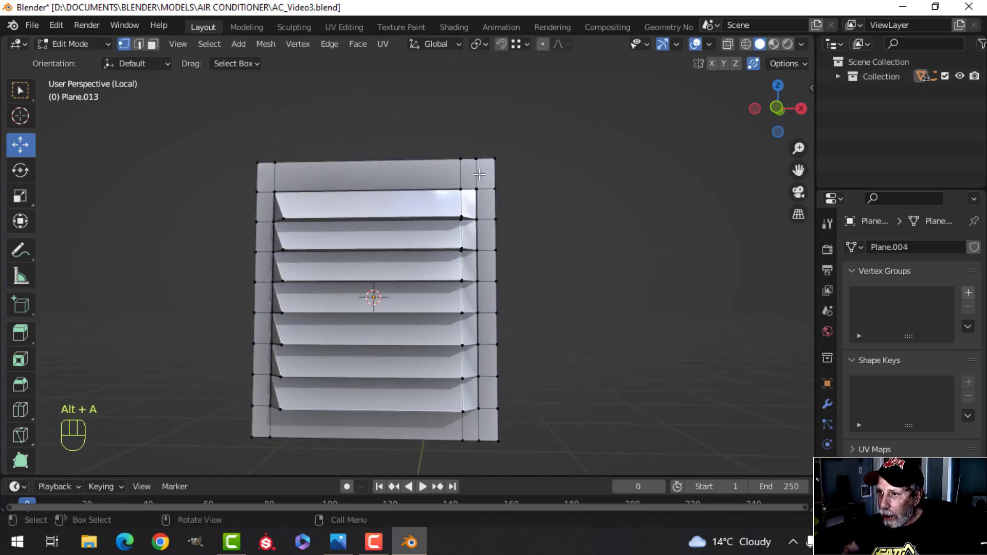
pyautogui.scroll(3, 479, 100)
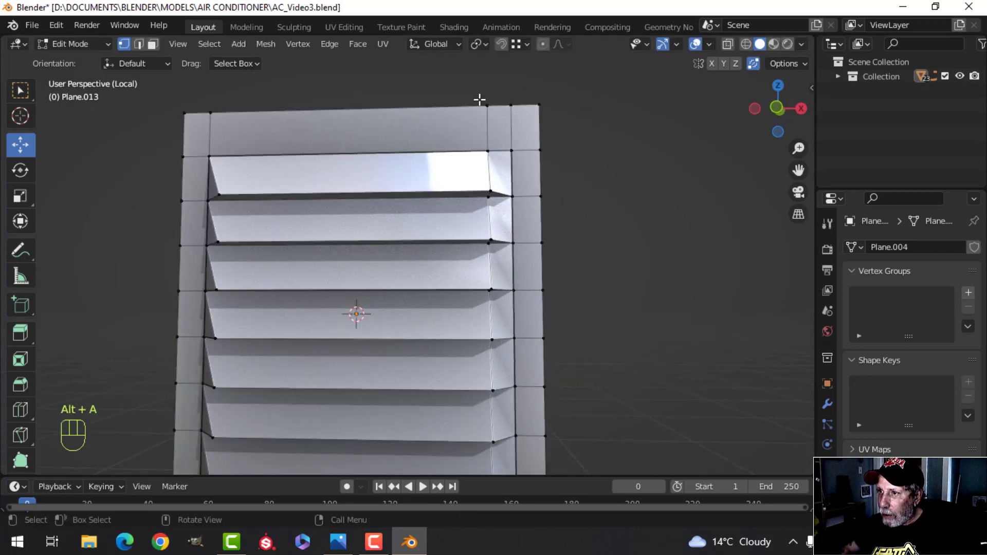
pyautogui.keyDown('shift'); pyautogui.click(489, 150); pyautogui.keyUp('shift')
pyautogui.keyDown('shift'); pyautogui.moveTo(526, 221); pyautogui.dragTo(477, 155, button='middle'); pyautogui.keyUp('shift')
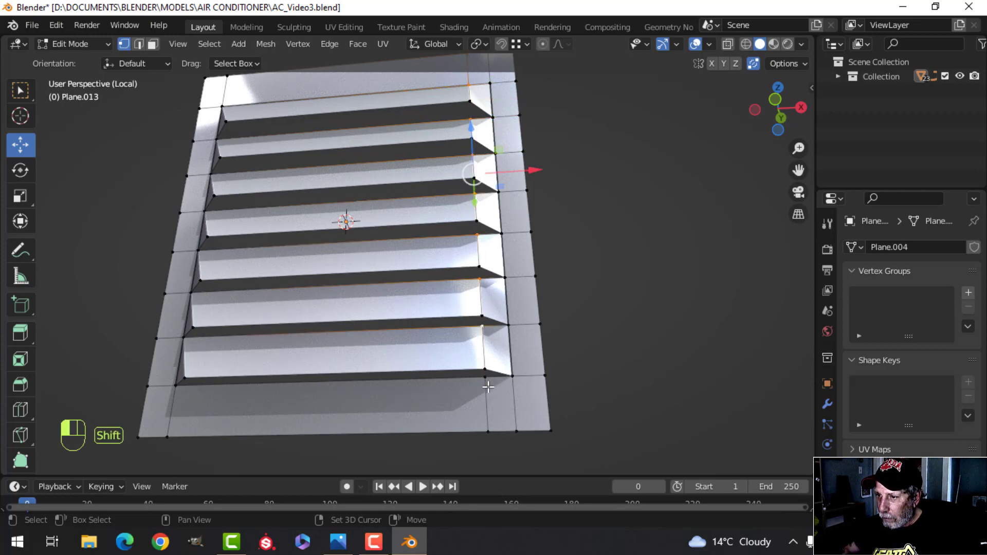
pyautogui.moveTo(539, 209); pyautogui.dragTo(543, 195)
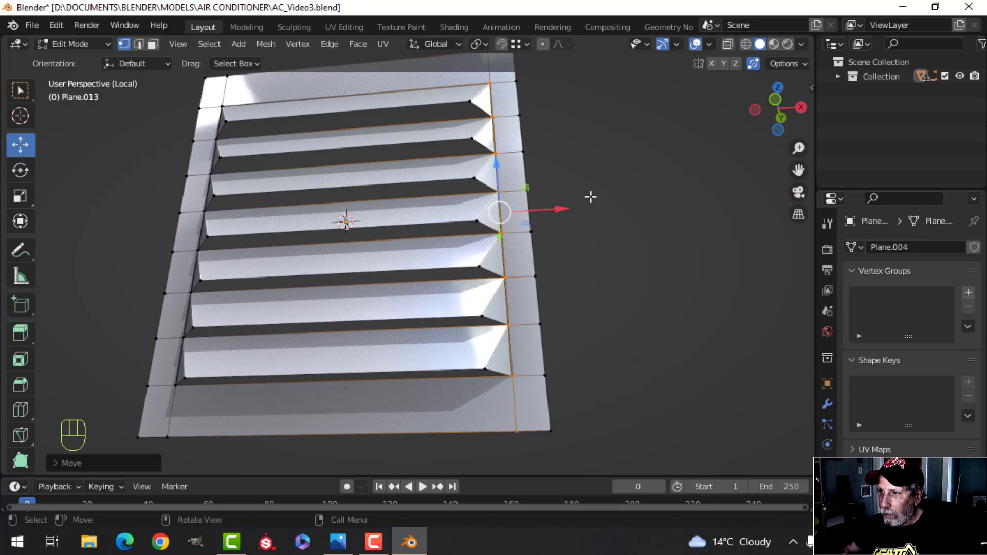
# - Select the louvre panel's entire mesh in edit mode, seen from the front
pyautogui.moveTo(591, 197); pyautogui.dragTo(800, 355, button='middle')
pyautogui.hotkey('alt', 'a')
pyautogui.press('Tab')
pyautogui.moveTo(602, 285); pyautogui.dragTo(437, 223, button='middle')
pyautogui.press('KP_1')
pyautogui.press('Tab')
pyautogui.press('a')
pyautogui.scroll(2, 558, 227)
pyautogui.scroll(-2, 484, 226)
pyautogui.scroll(-1, 445, 222)
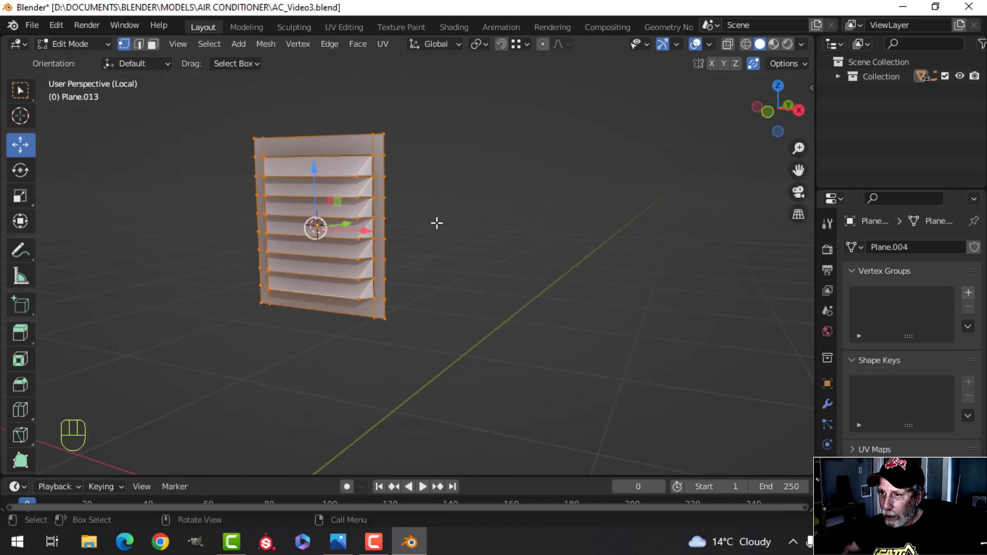
pyautogui.press('KP_1')
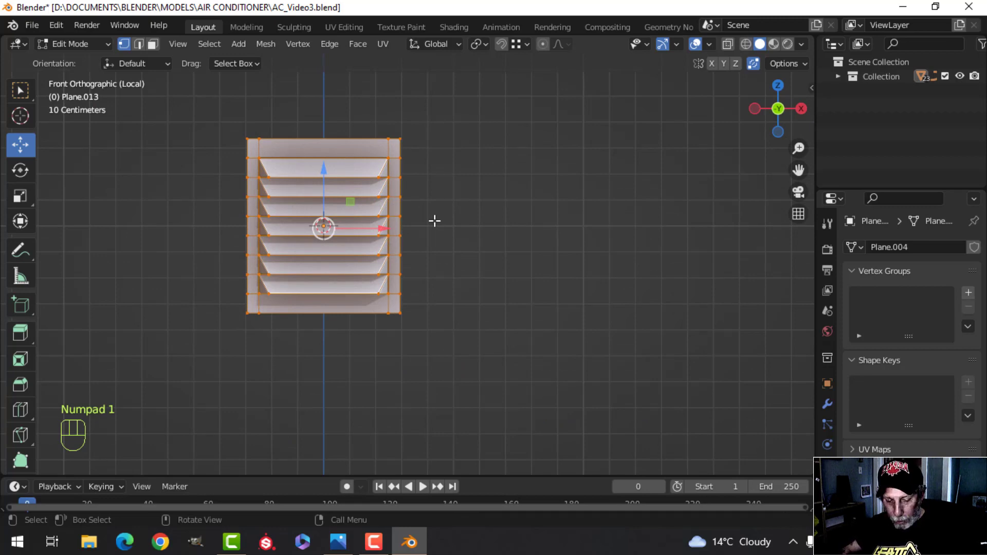
pyautogui.hotkey('shift', 'd')
pyautogui.click(434, 220)
pyautogui.moveTo(381, 230); pyautogui.dragTo(529, 227)
pyautogui.hotkey('ctrl', 'z')
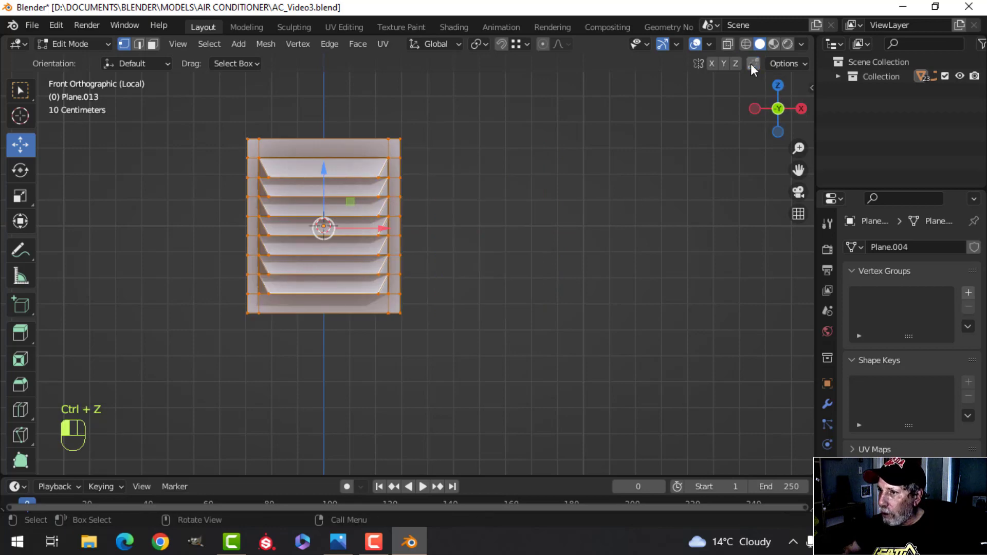
# - Turn off Auto Merge Vertices, duplicate the louvre panel and snap the copy along X against the original's side edge
pyautogui.hotkey('shift', 'd')
pyautogui.click(399, 234)
pyautogui.moveTo(384, 229); pyautogui.dragTo(407, 139)
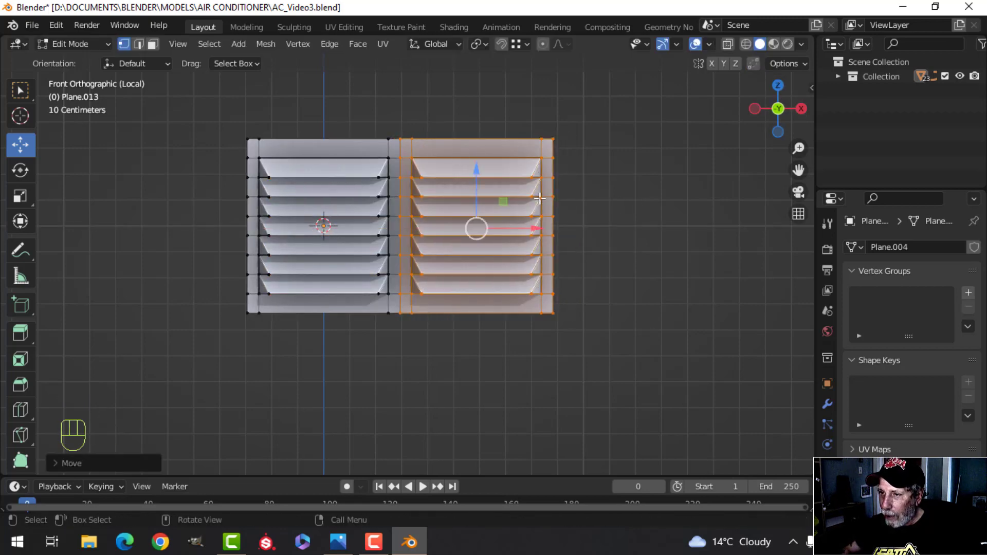
# - Duplicate both louvre panels together and snap the copies along Z directly below the originals
pyautogui.press('a')
pyautogui.keyDown('shift'); pyautogui.moveTo(526, 331); pyautogui.dragTo(465, 291, button='middle'); pyautogui.keyUp('shift')
pyautogui.hotkey('shift', 'd')
pyautogui.click(497, 242)
pyautogui.scroll(-2, 496, 243)
pyautogui.moveTo(386, 159); pyautogui.dragTo(385, 348)
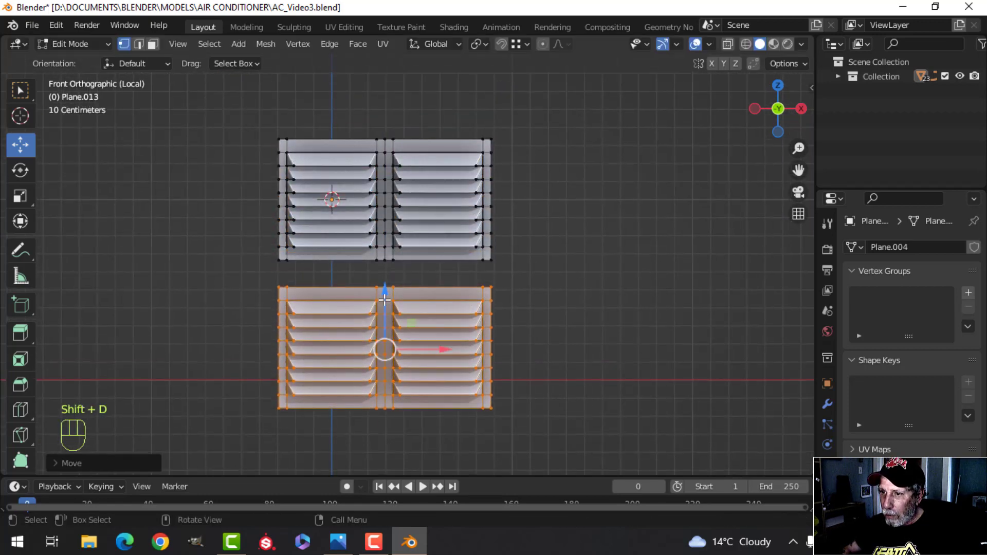
pyautogui.moveTo(386, 287); pyautogui.dragTo(384, 263)
# - Merge the whole mesh by distance to join the four louvre sections along their shared edges
pyautogui.press('a')
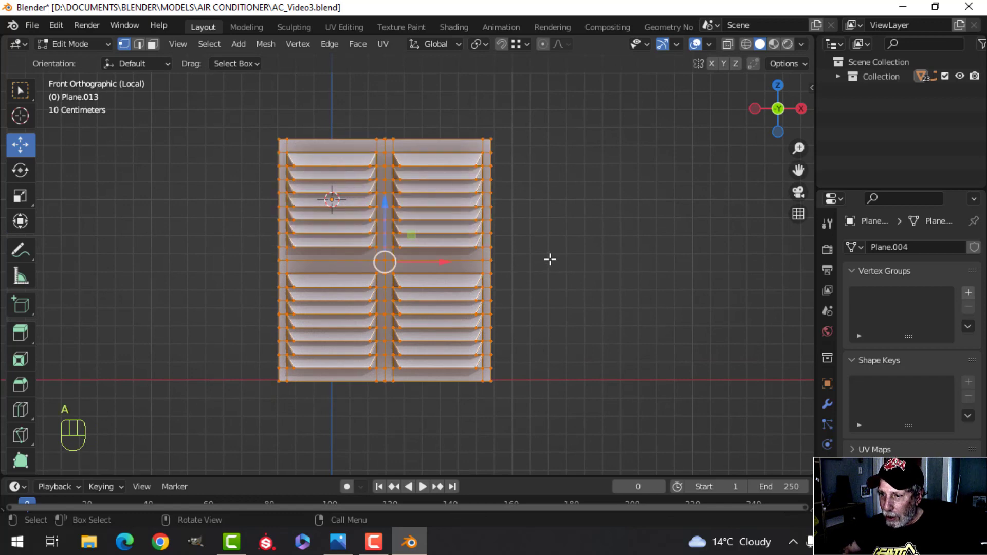
pyautogui.press('m')
pyautogui.click(545, 258)
pyautogui.scroll(1, 462, 260)
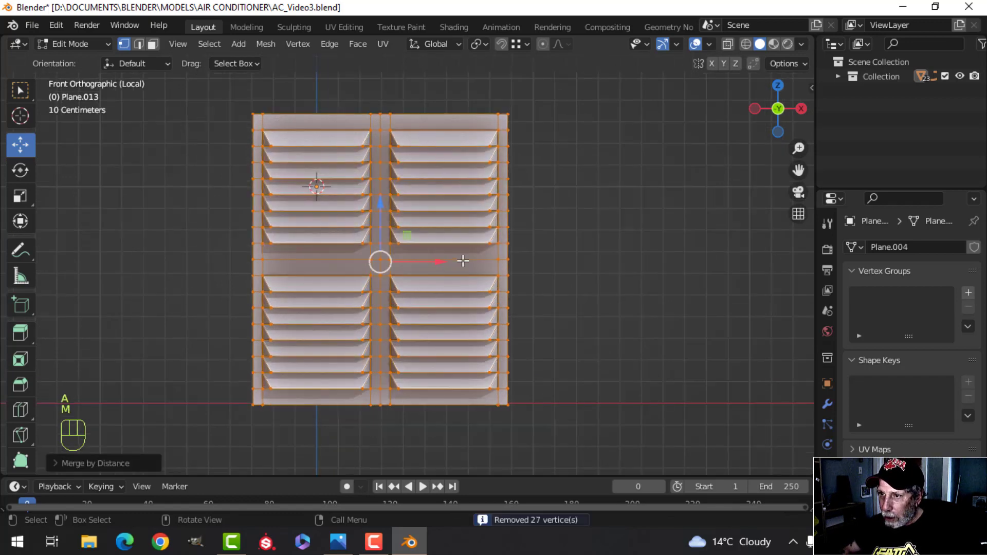
# - Dissolve the vertical and horizontal centre edge loops where the four louvre sections meet
pyautogui.hotkey('alt', 'a')
pyautogui.press('2')
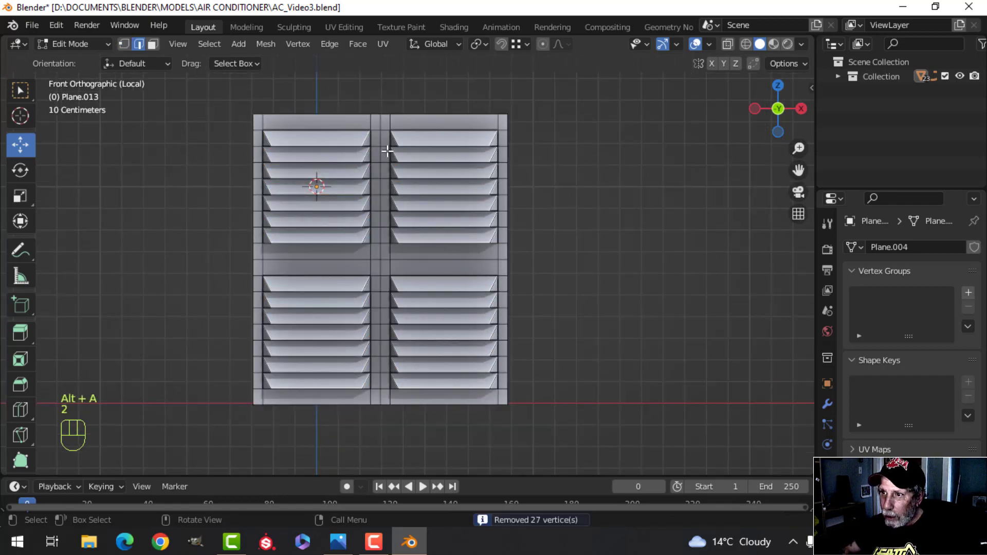
pyautogui.keyDown('alt'); pyautogui.keyDown('shift'); pyautogui.click(380, 139); pyautogui.keyUp('shift'); pyautogui.keyUp('alt')
pyautogui.keyDown('alt'); pyautogui.keyDown('shift'); pyautogui.click(467, 259); pyautogui.keyUp('shift'); pyautogui.keyUp('alt')
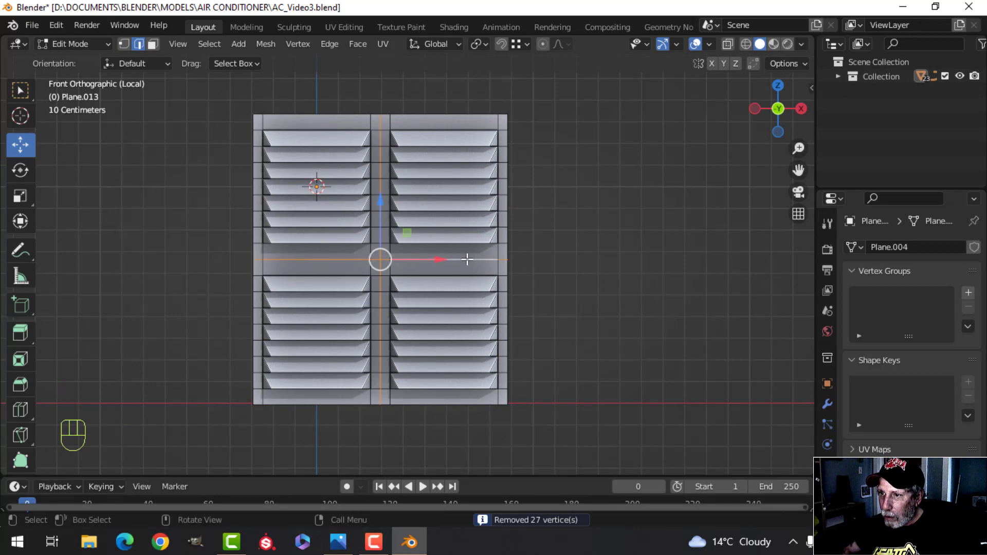
pyautogui.press('x')
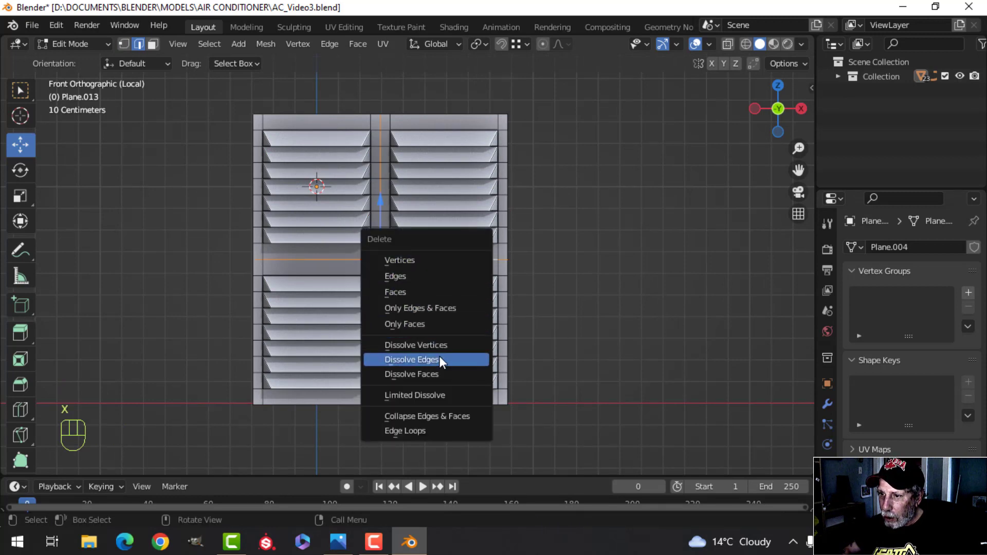
pyautogui.click(439, 356)
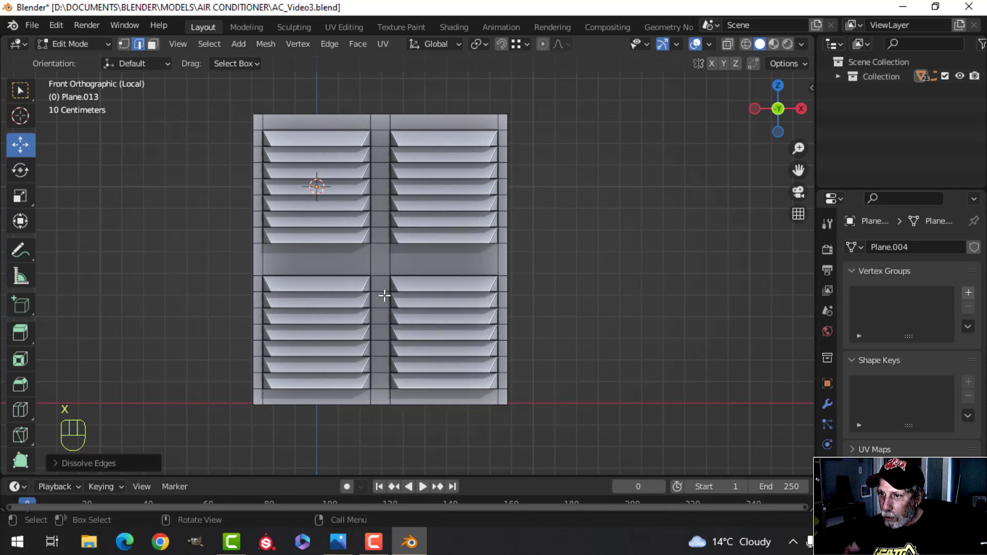
# - Return to object mode and add a Solidify modifier to the louvre panel
pyautogui.hotkey('alt', 'a')
pyautogui.moveTo(439, 355); pyautogui.dragTo(550, 270, button='middle')
pyautogui.press('3')
pyautogui.press('Tab')
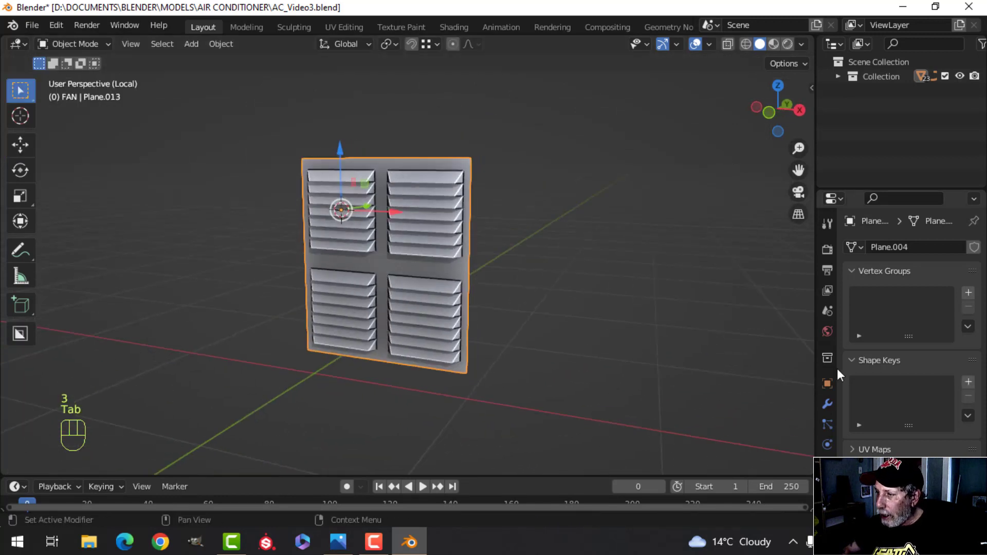
pyautogui.click(825, 403)
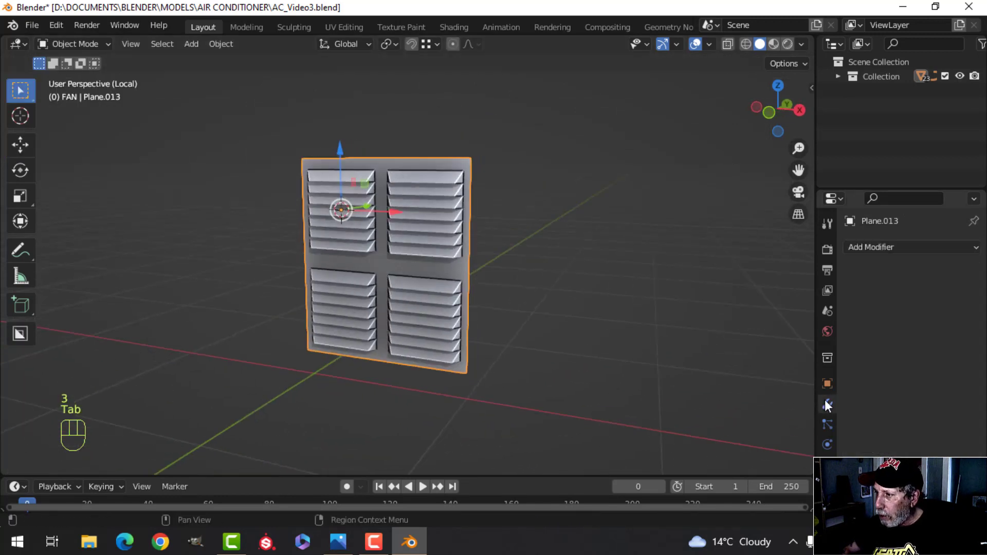
pyautogui.click(869, 249)
pyautogui.click(734, 495)
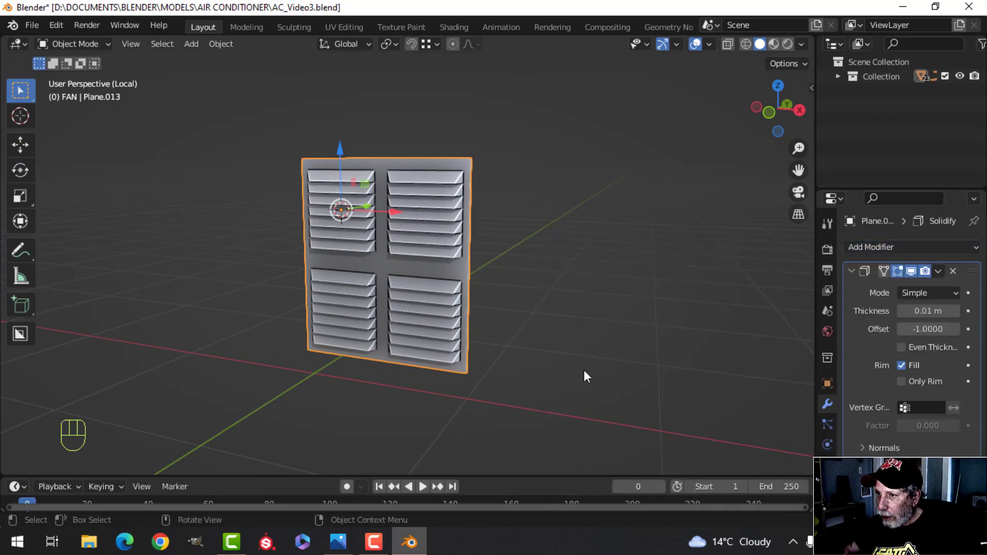
pyautogui.scroll(5, 584, 369)
pyautogui.moveTo(535, 360); pyautogui.dragTo(603, 222, button='middle')
pyautogui.scroll(2, 564, 259)
pyautogui.scroll(-2, 588, 209)
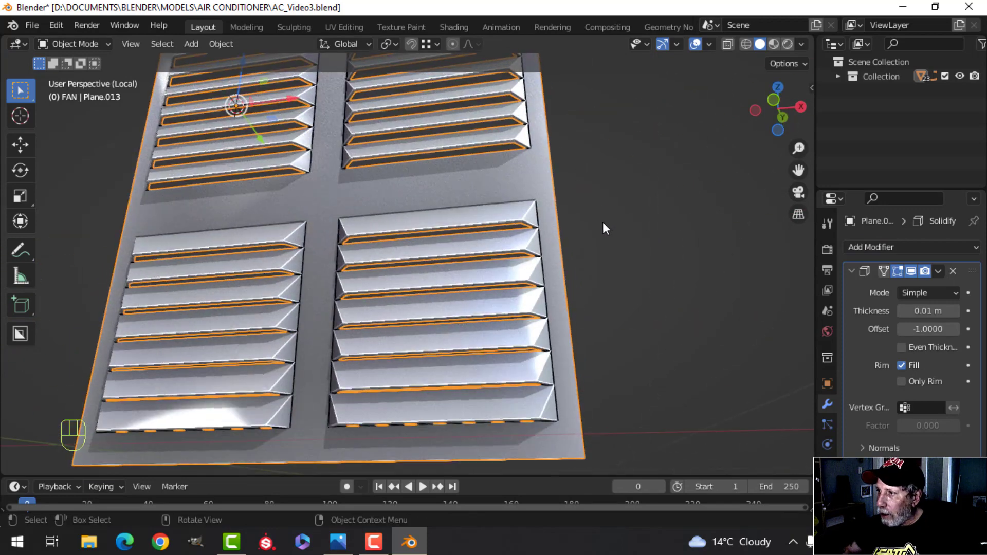
# - Add a Bevel modifier with 3 segments to the louvre panel and shade the object smooth
pyautogui.click(850, 271)
pyautogui.click(862, 248)
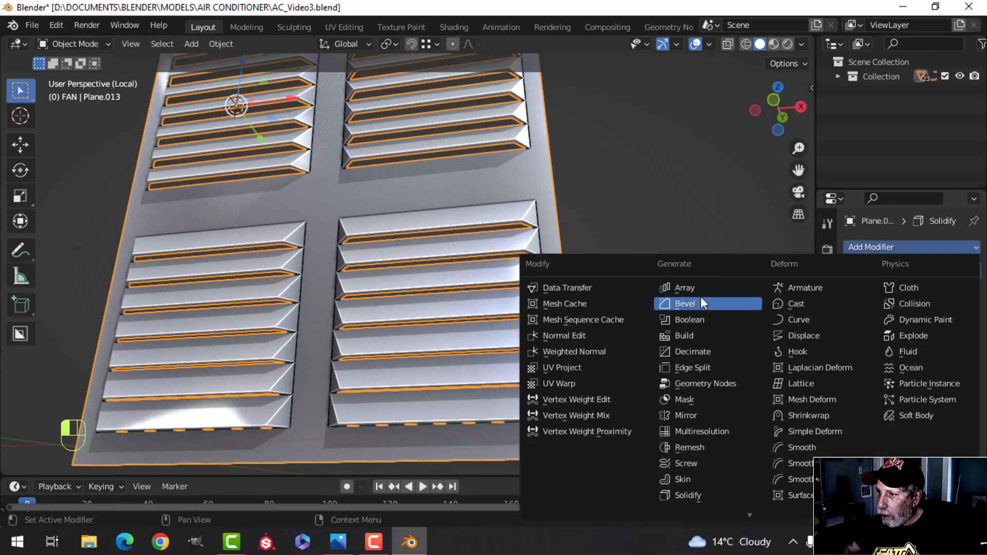
pyautogui.click(689, 303)
pyautogui.doubleClick(954, 365)
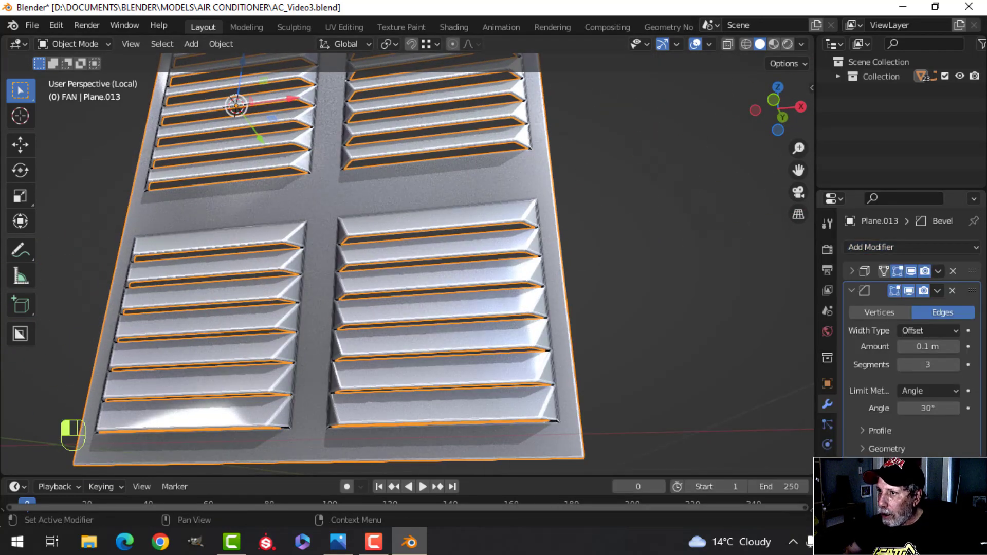
pyautogui.click(852, 290)
pyautogui.rightClick(452, 177)
pyautogui.click(452, 177)
pyautogui.moveTo(498, 189); pyautogui.dragTo(544, 230, button='middle')
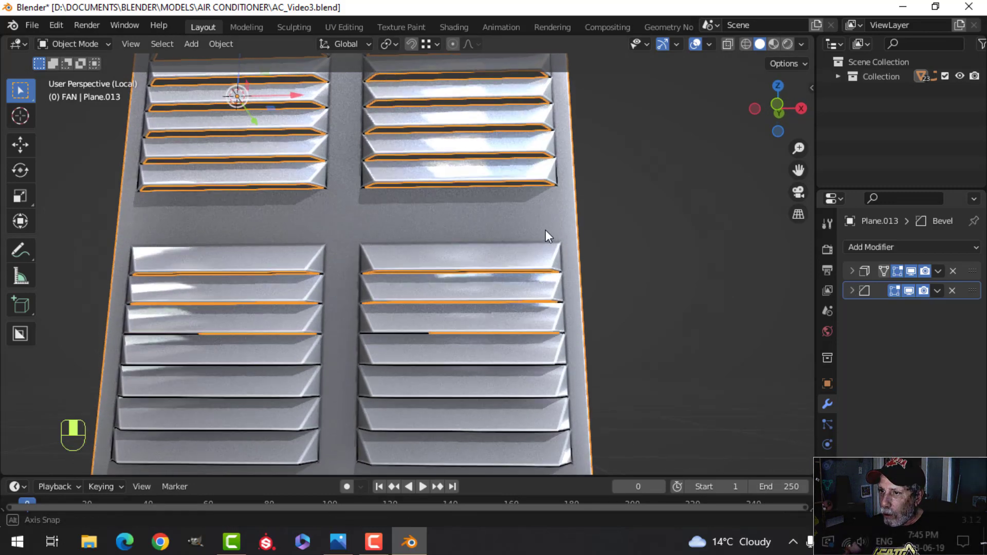
# - Add a Weighted Normal modifier to the louvre panel and enable Auto Smooth for its mesh normals
pyautogui.click(868, 248)
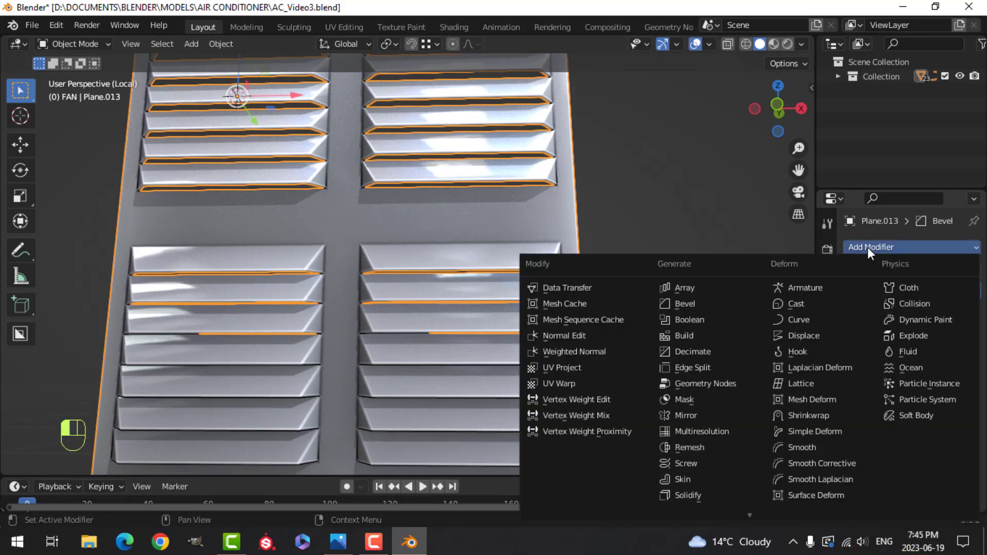
pyautogui.click(606, 351)
pyautogui.click(827, 484)
pyautogui.scroll(-4, 886, 473)
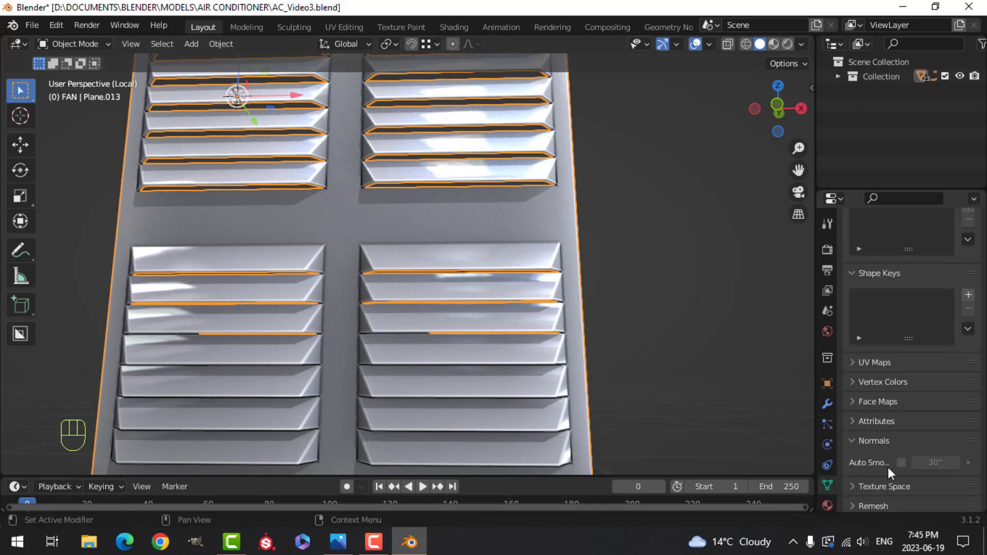
pyautogui.click(901, 463)
# - Duplicate the face where the panel's centre bars cross and move the copy slightly outward along Y
pyautogui.hotkey('alt', 'a')
pyautogui.moveTo(345, 211); pyautogui.dragTo(390, 249, button='middle')
pyautogui.press('Tab')
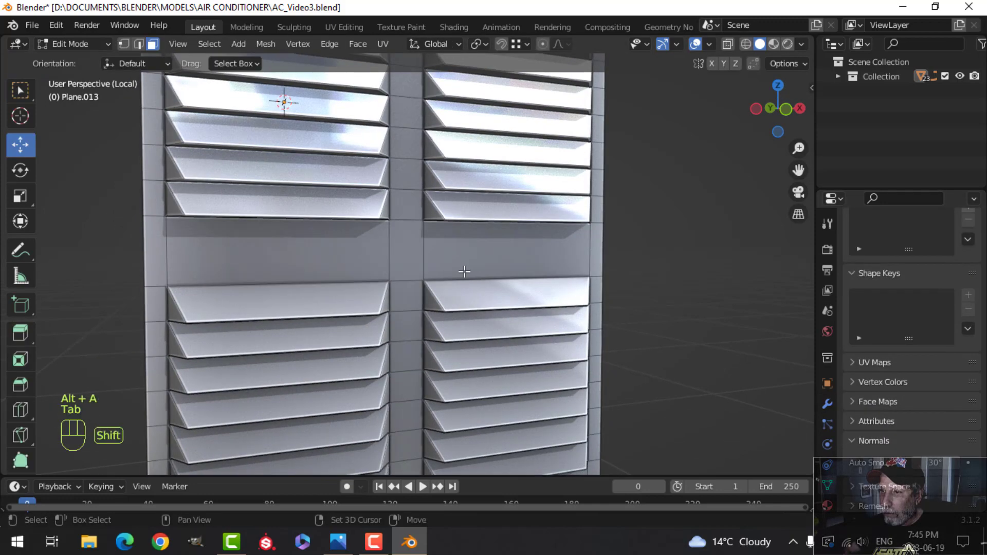
pyautogui.keyDown('shift'); pyautogui.moveTo(463, 271); pyautogui.dragTo(440, 238, button='middle'); pyautogui.keyUp('shift')
pyautogui.moveTo(440, 238); pyautogui.dragTo(454, 249, button='middle')
pyautogui.hotkey('alt', 'a')
pyautogui.press('3')
pyautogui.click(393, 217)
pyautogui.moveTo(393, 217); pyautogui.dragTo(443, 250, button='middle')
pyautogui.hotkey('shift', 'd')
pyautogui.rightClick(442, 249)
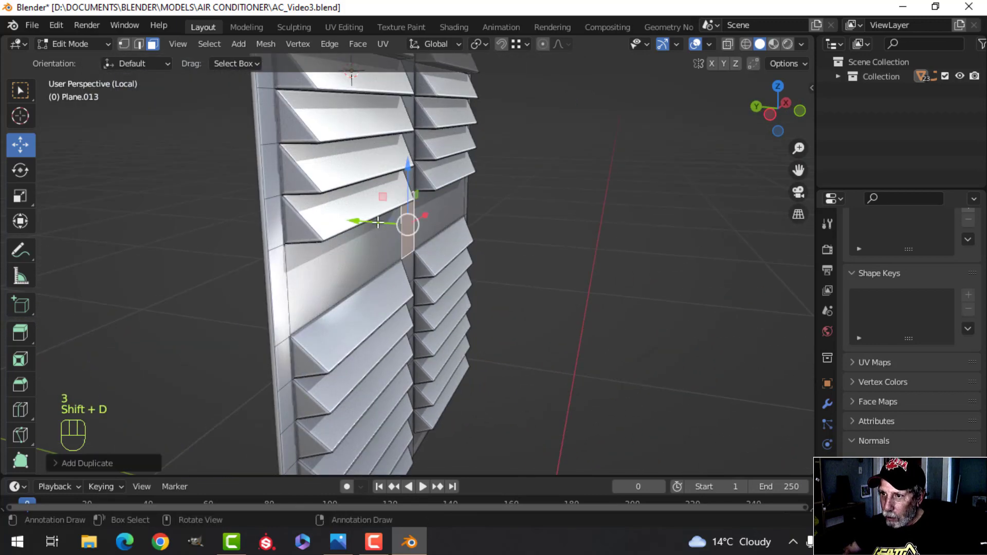
pyautogui.moveTo(366, 222); pyautogui.dragTo(378, 224)
# - Separate the duplicated face into its own object and select all of its geometry in edit mode
pyautogui.press('p')
pyautogui.click(520, 227)
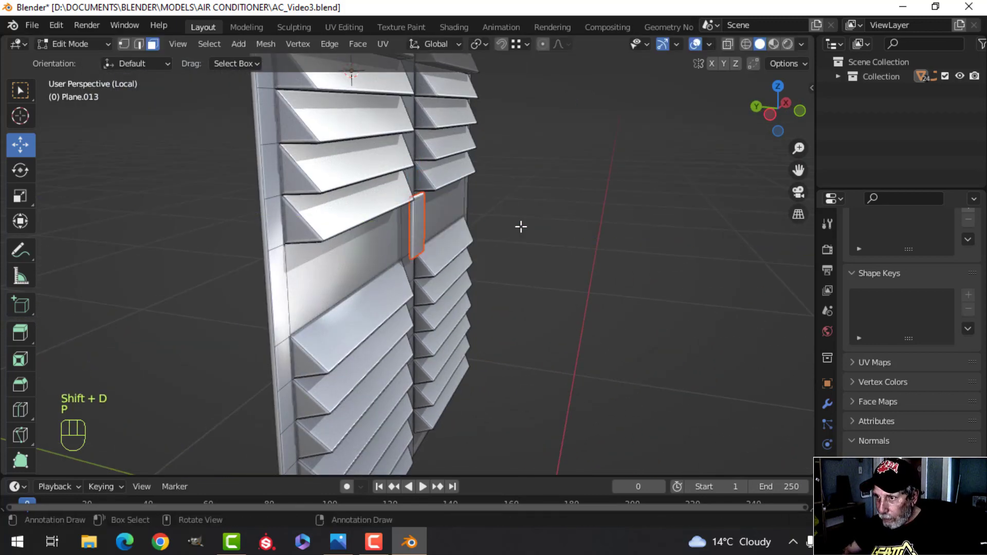
pyautogui.press('Tab')
pyautogui.moveTo(517, 237); pyautogui.dragTo(437, 236, button='middle')
pyautogui.click(291, 224)
pyautogui.press('Tab')
pyautogui.press('a')
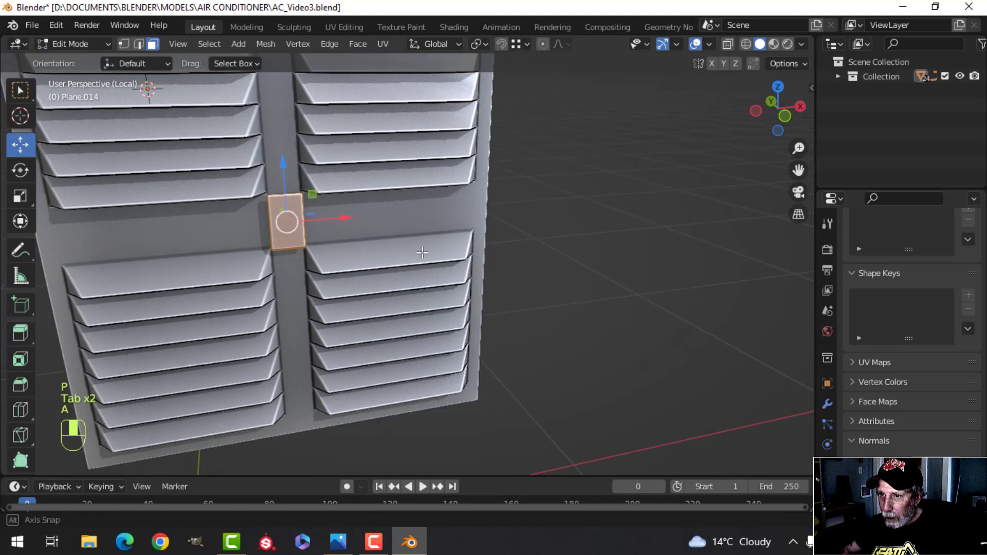
# - Scale the separated plate down along Z and widen it along X into a horizontal rectangle
pyautogui.press('KP_1')
pyautogui.press('s')
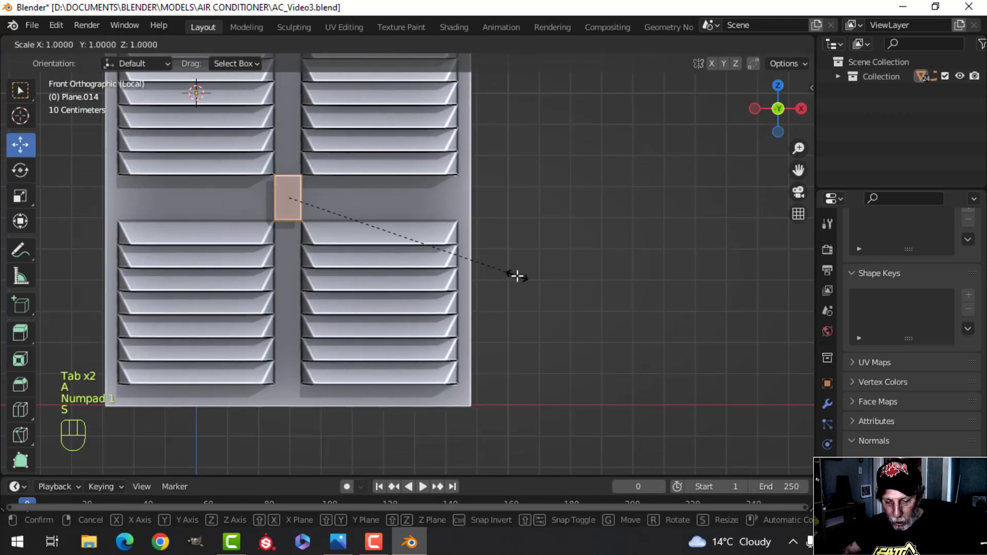
pyautogui.press('z')
pyautogui.click(432, 250)
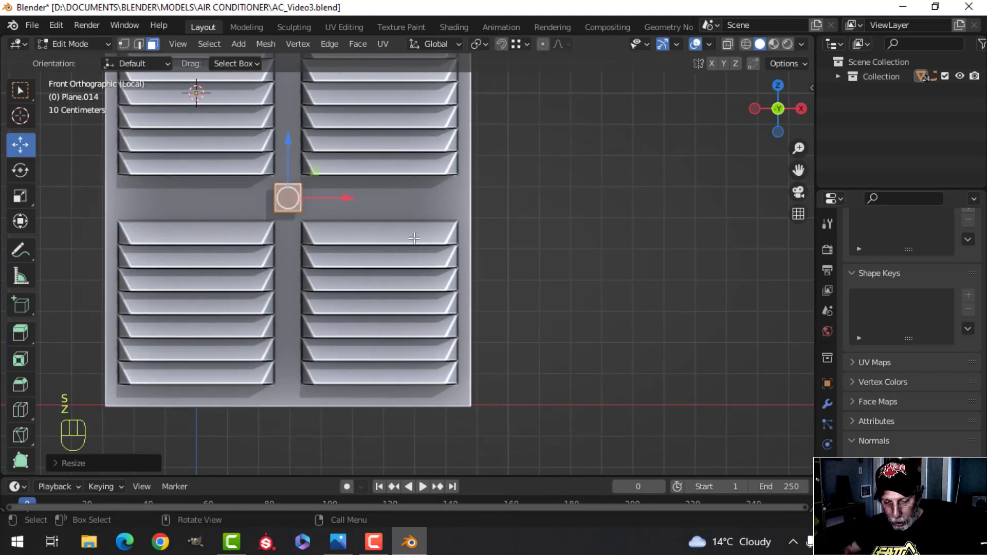
pyautogui.press('s')
pyautogui.press('c')
pyautogui.press('x')
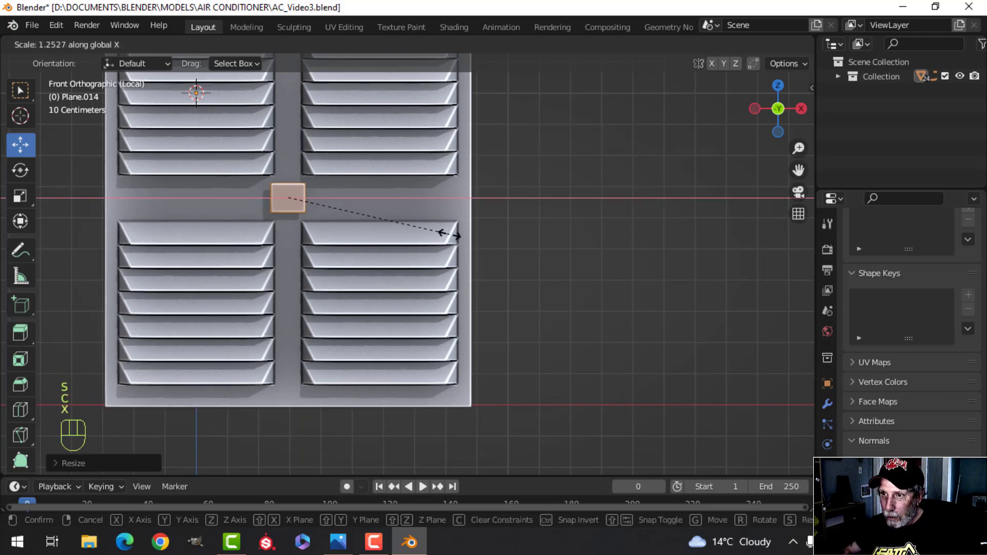
pyautogui.click(648, 226)
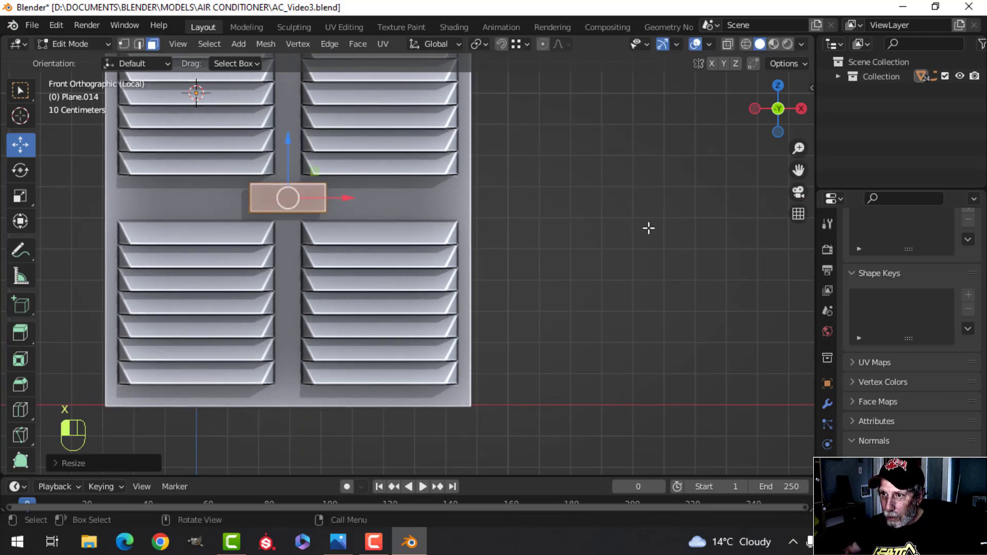
# - Apply the small plate's Solidify modifier in object mode
pyautogui.moveTo(648, 226); pyautogui.dragTo(592, 258, button='middle')
pyautogui.scroll(5, 593, 258)
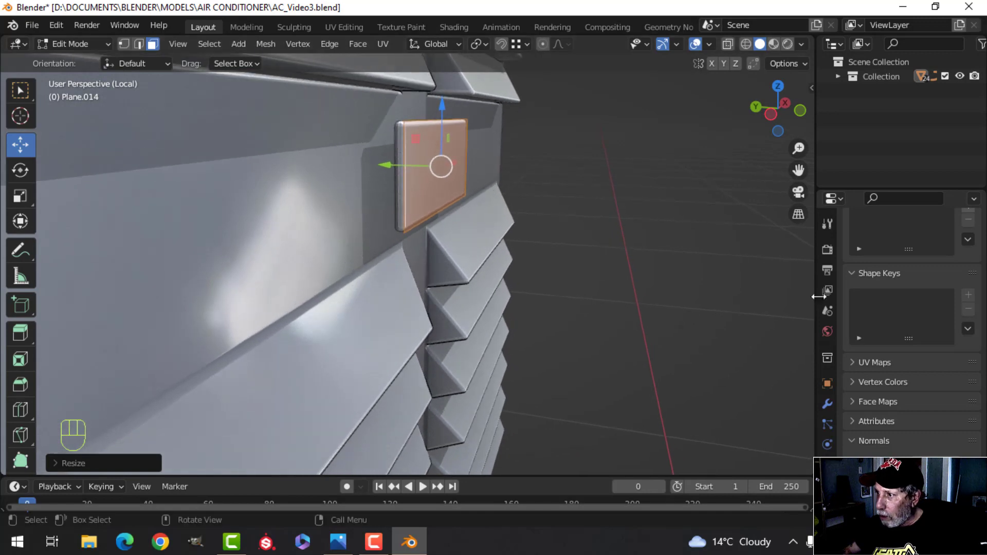
pyautogui.click(829, 403)
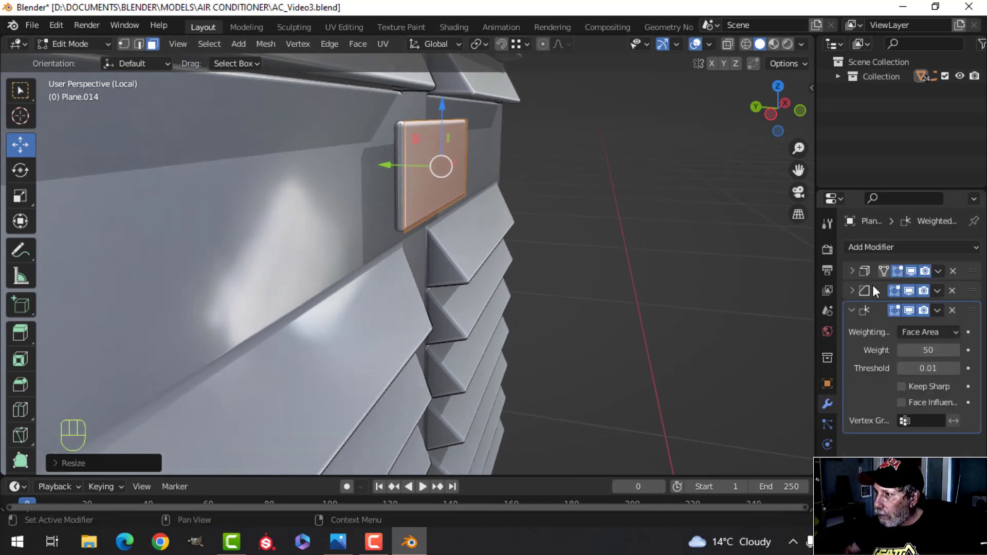
pyautogui.click(937, 270)
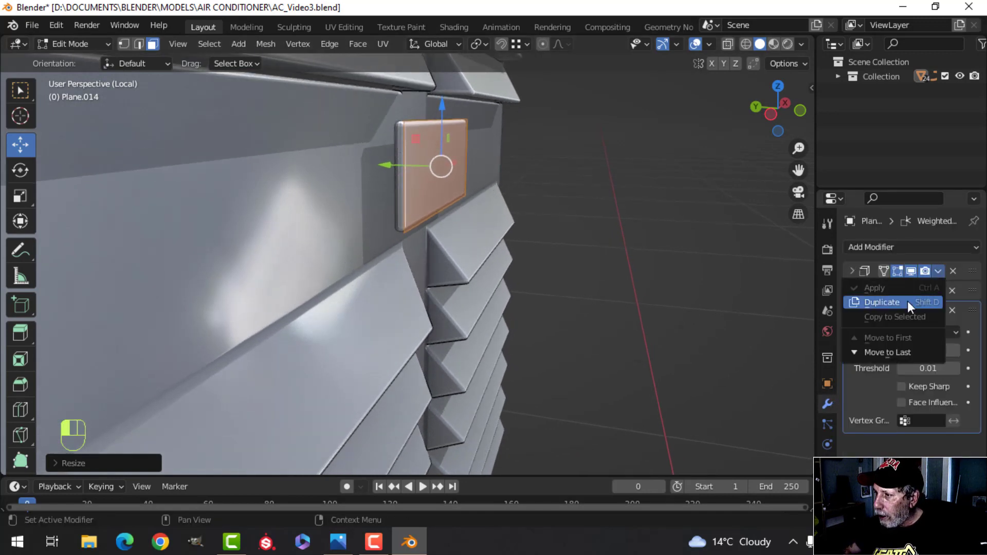
pyautogui.press('ctrl+KP_3')
pyautogui.press('Tab')
pyautogui.moveTo(665, 214); pyautogui.dragTo(606, 253, button='middle')
pyautogui.click(937, 270)
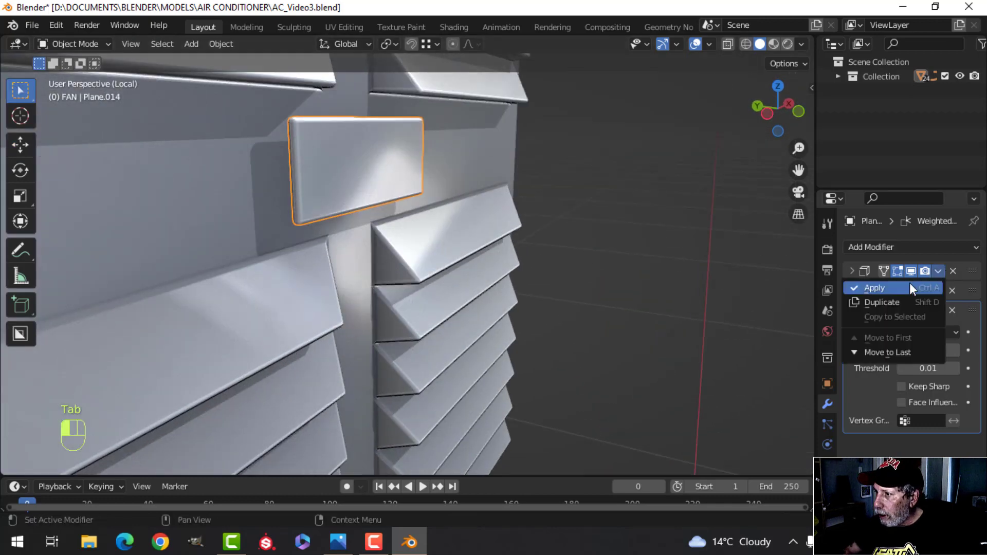
pyautogui.click(908, 284)
# - Move the plate clear of the panel along Y and delete its hidden back face
pyautogui.moveTo(536, 235); pyautogui.dragTo(560, 248, button='middle')
pyautogui.press('Tab')
pyautogui.moveTo(499, 235); pyautogui.dragTo(511, 211, button='middle')
pyautogui.hotkey('alt', 'a')
pyautogui.press('3')
pyautogui.press('a')
pyautogui.moveTo(388, 204); pyautogui.dragTo(448, 212)
pyautogui.moveTo(448, 212); pyautogui.dragTo(596, 233, button='middle')
pyautogui.hotkey('alt', 'a')
pyautogui.press('x')
pyautogui.click(538, 153)
# - Move the whole plate along Y back against the louvre panel and leave edit mode
pyautogui.press('a')
pyautogui.moveTo(448, 208); pyautogui.dragTo(354, 194)
pyautogui.press('Tab')
pyautogui.scroll(-4, 494, 192)
pyautogui.moveTo(522, 232); pyautogui.dragTo(448, 136, button='middle')
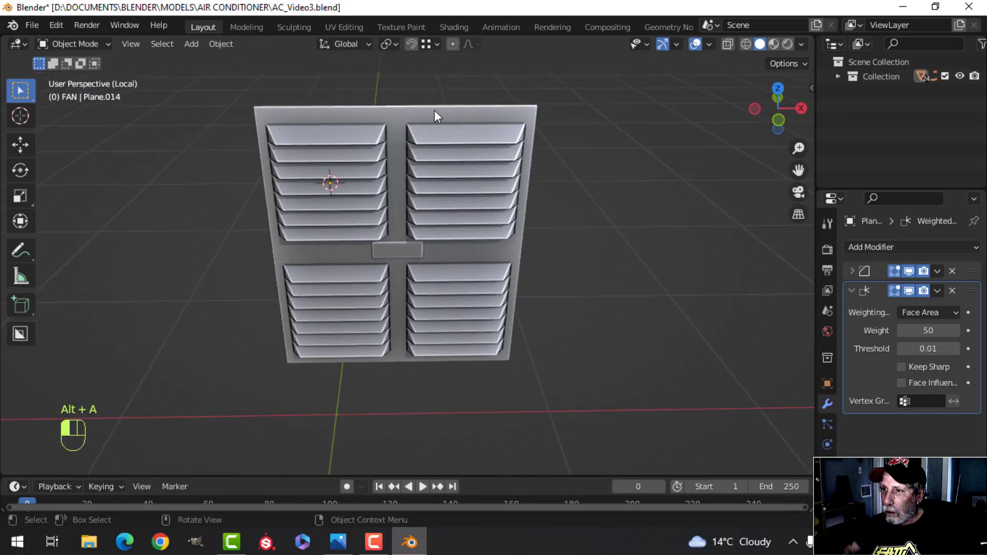
# - Scale the four vertices beside the louvre panel's outer corners slightly inward along X on its top and bottom edges
pyautogui.click(451, 104)
pyautogui.press('KP_1')
pyautogui.press('Tab')
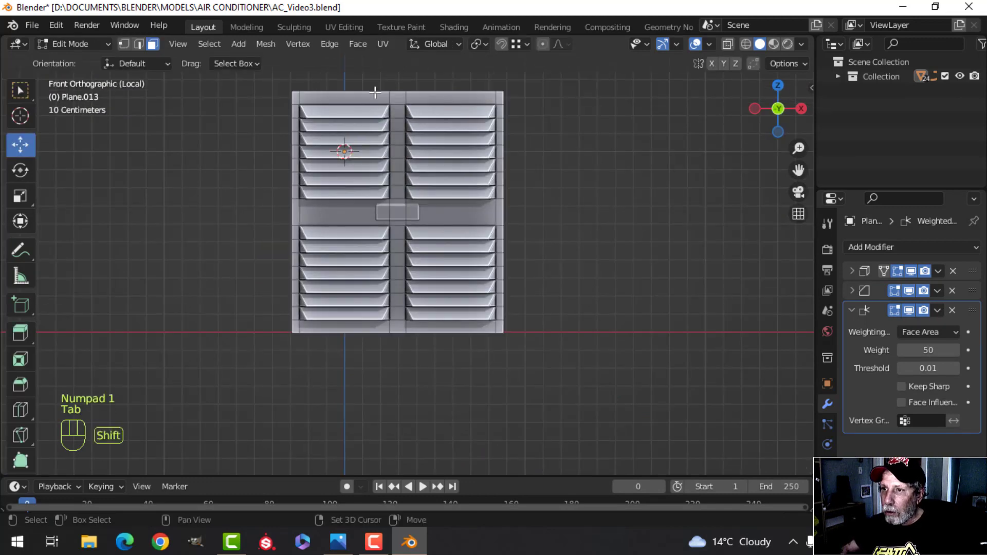
pyautogui.keyDown('shift'); pyautogui.moveTo(360, 154); pyautogui.dragTo(399, 141, button='middle'); pyautogui.keyUp('shift')
pyautogui.scroll(2, 399, 141)
pyautogui.scroll(2, 400, 140)
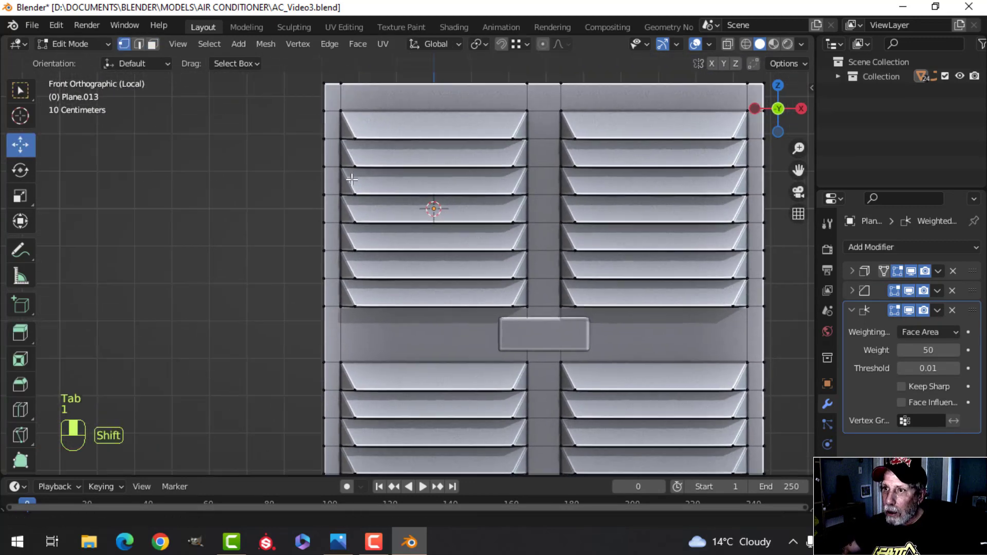
pyautogui.press('1')
pyautogui.moveTo(360, 114); pyautogui.dragTo(369, 179, button='middle')
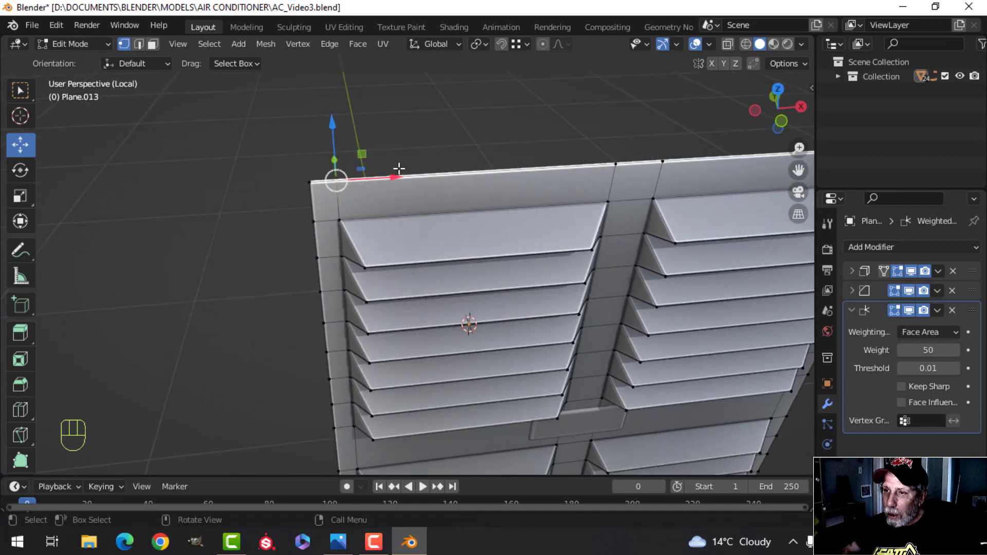
pyautogui.press('KP_1')
pyautogui.keyDown('shift'); pyautogui.moveTo(731, 167); pyautogui.dragTo(568, 177, button='middle'); pyautogui.keyUp('shift')
pyautogui.keyDown('shift'); pyautogui.moveTo(617, 109); pyautogui.dragTo(567, 300, button='middle'); pyautogui.keyUp('shift')
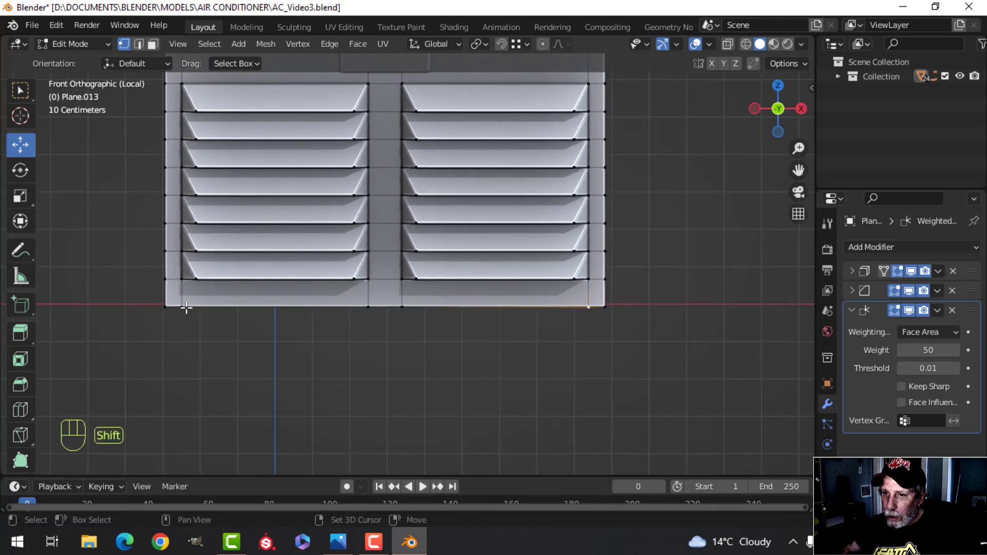
pyautogui.press('s')
pyautogui.press('x')
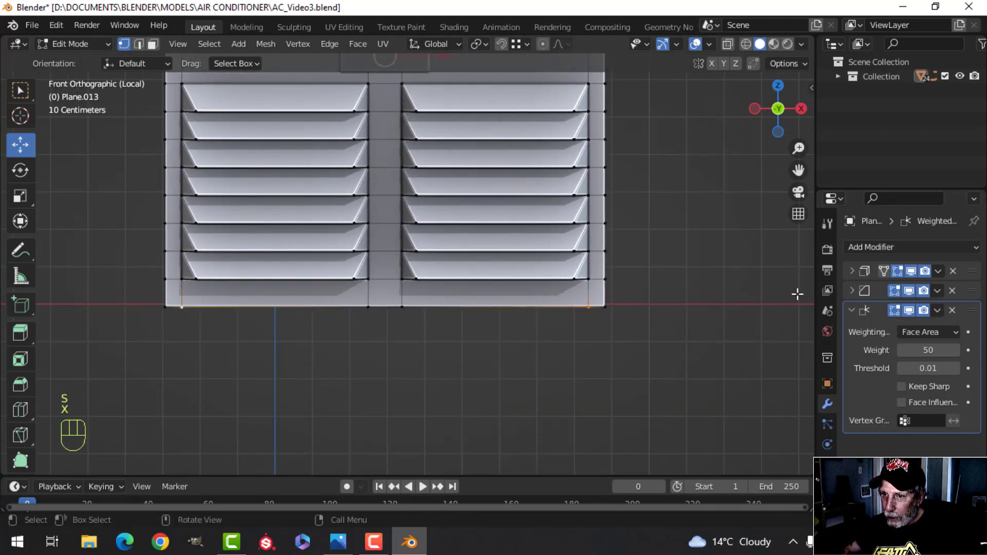
pyautogui.click(760, 292)
# - Round the louvre panel's outer corners with a vertex bevel on its four corner vertices
pyautogui.hotkey('alt', 'a')
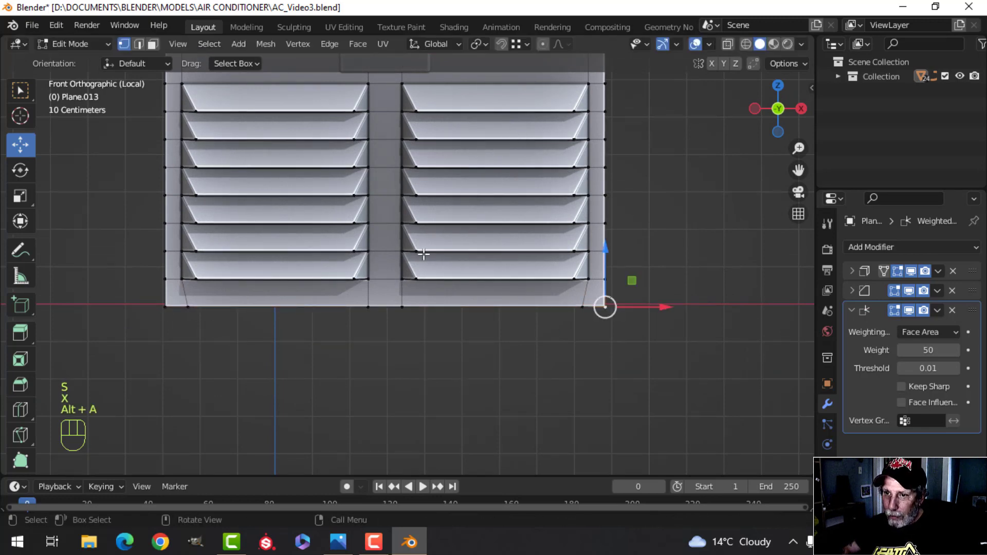
pyautogui.keyDown('shift'); pyautogui.moveTo(423, 253); pyautogui.dragTo(429, 277, button='middle'); pyautogui.keyUp('shift')
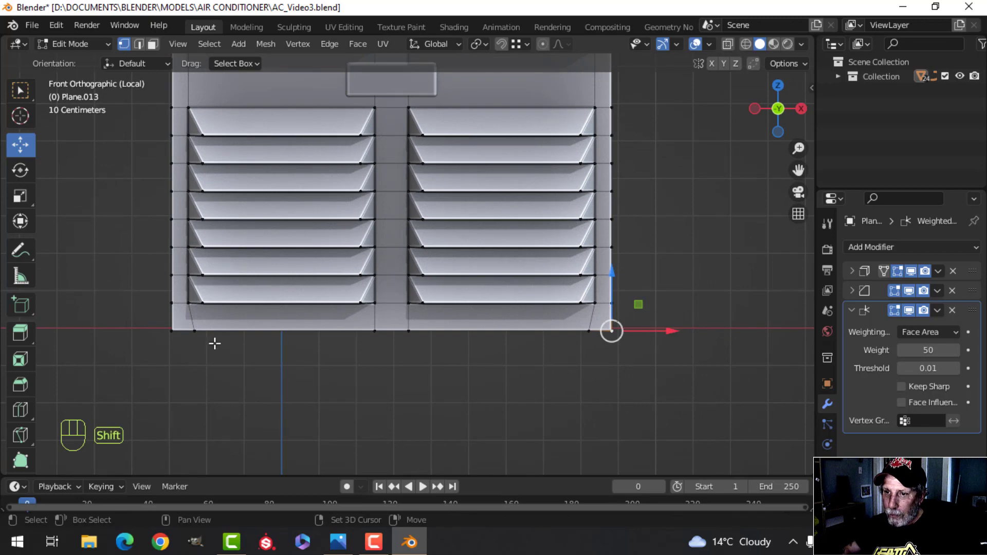
pyautogui.keyDown('shift'); pyautogui.moveTo(274, 328); pyautogui.dragTo(584, 213, button='middle'); pyautogui.keyUp('shift')
pyautogui.click(553, 162)
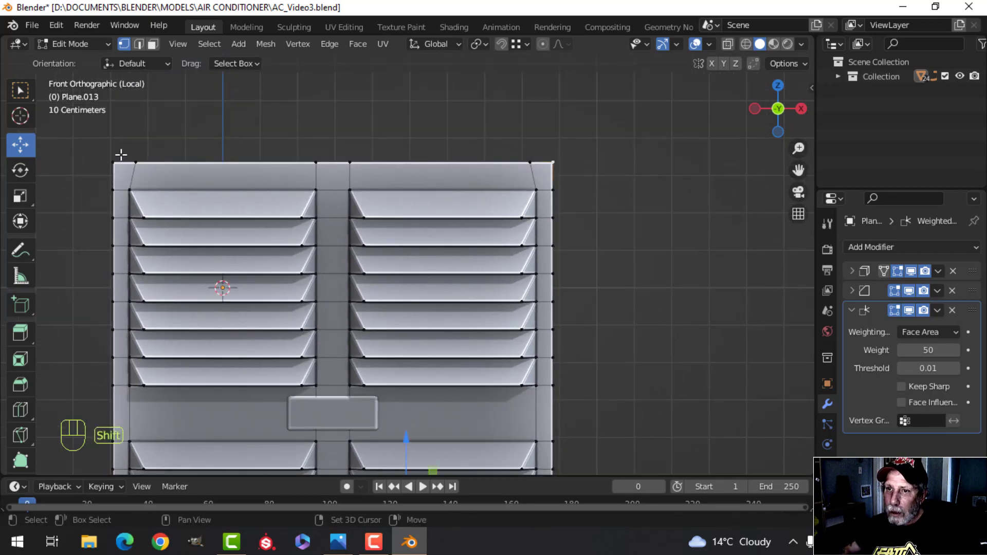
pyautogui.hotkey('ctrl', 'shift', 'b')
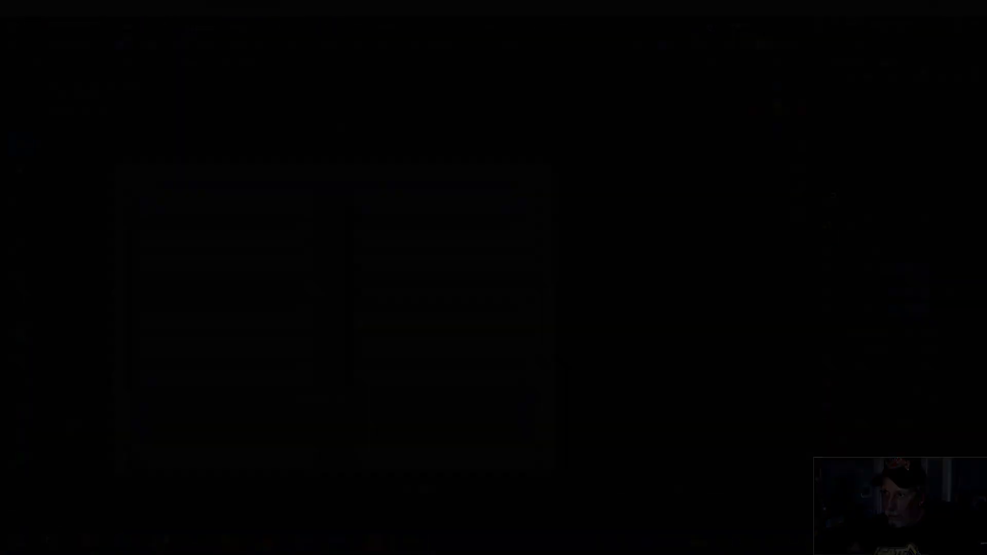
# - Move all of the vent's geometry onto the middle of the casing's back and scale it down uniformly
pyautogui.press('a')
pyautogui.press('g')
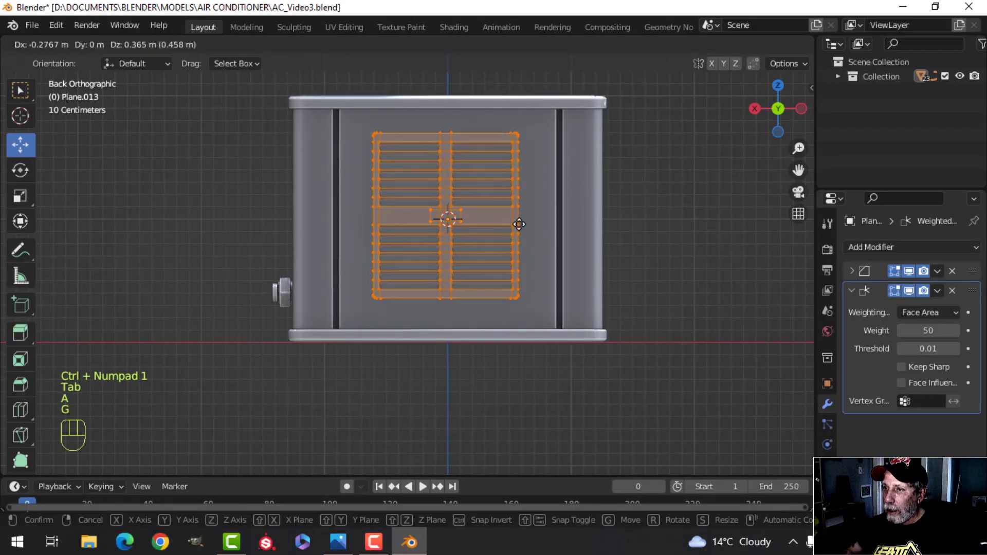
pyautogui.click(522, 220)
pyautogui.press('s')
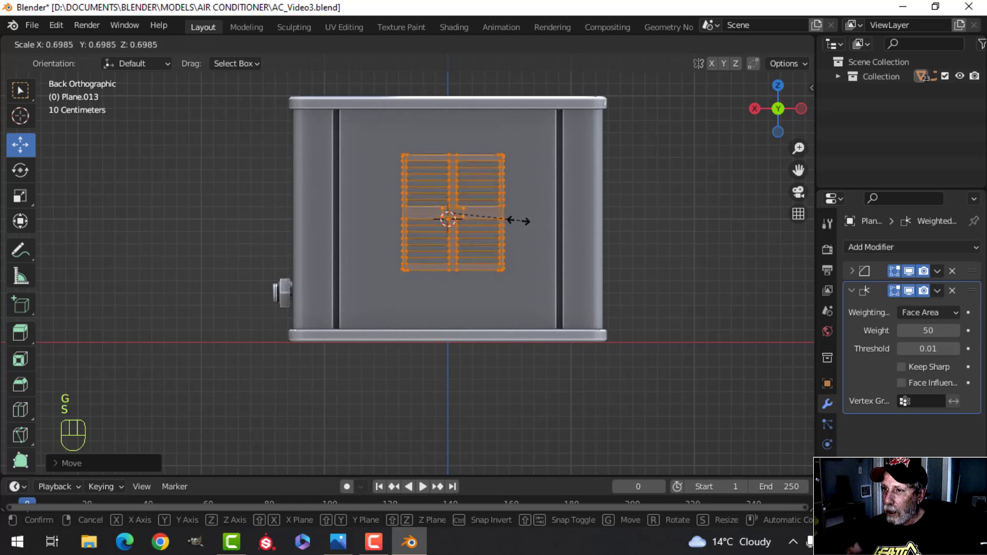
pyautogui.click(521, 216)
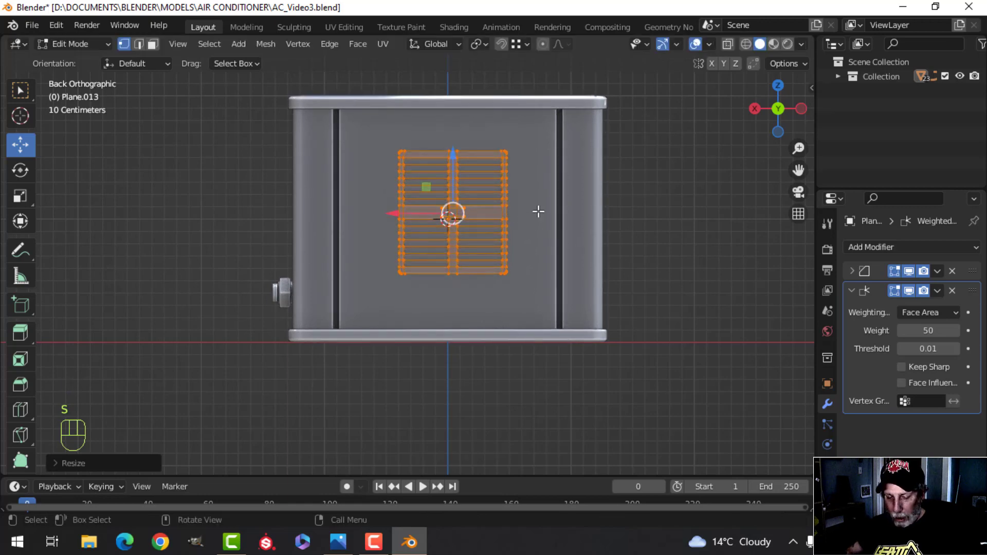
# - Rotate the vent's geometry 180° about Z so the louvres face outward, and return to object mode
pyautogui.write('rz180')
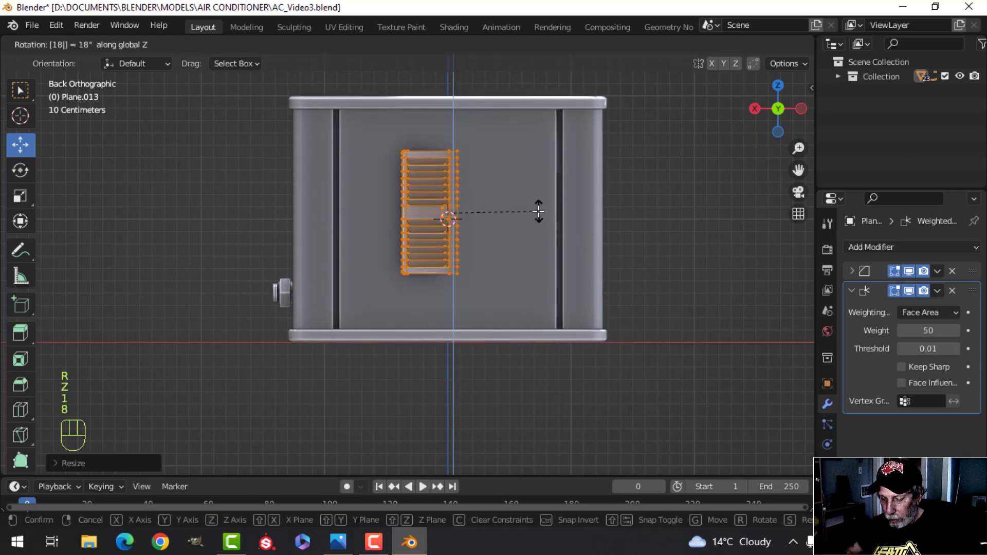
pyautogui.click(538, 214)
pyautogui.moveTo(538, 214); pyautogui.dragTo(519, 203, button='middle')
pyautogui.press('Tab')
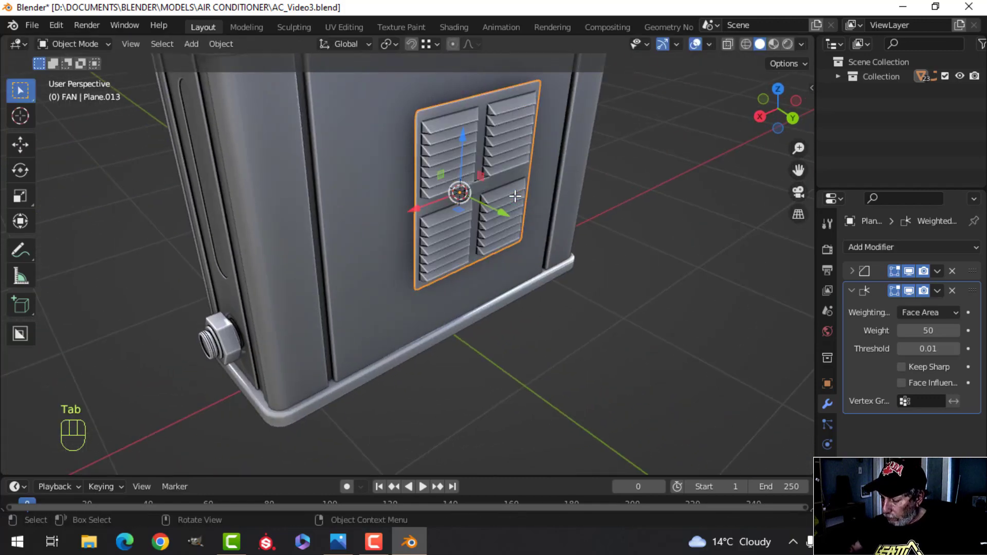
pyautogui.press('KP_1')
pyautogui.press('ctrl+KP_1')
pyautogui.hotkey('alt', 'a')
# - Add a centred horizontal loop cut around the air conditioner's casing body
pyautogui.scroll(-1, 516, 222)
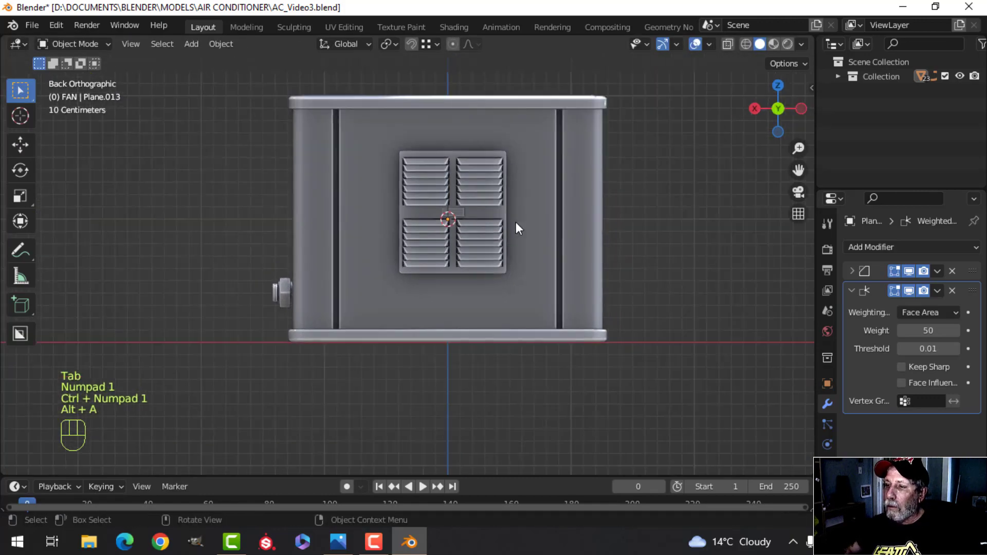
pyautogui.scroll(1, 469, 244)
pyautogui.scroll(1, 437, 174)
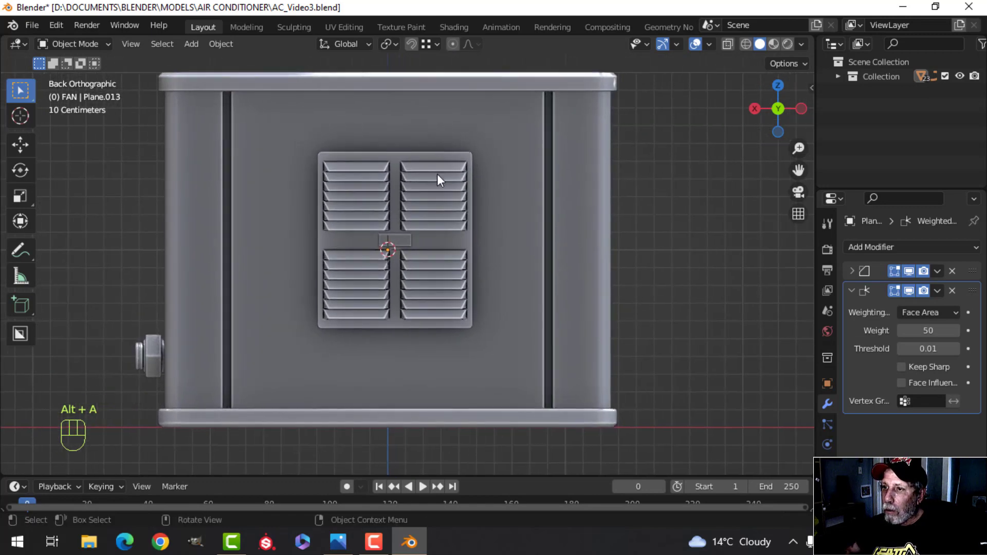
pyautogui.click(454, 136)
pyautogui.press('Tab')
pyautogui.hotkey('alt', 'a')
pyautogui.keyDown('shift'); pyautogui.moveTo(524, 178); pyautogui.dragTo(473, 200, button='middle'); pyautogui.keyUp('shift')
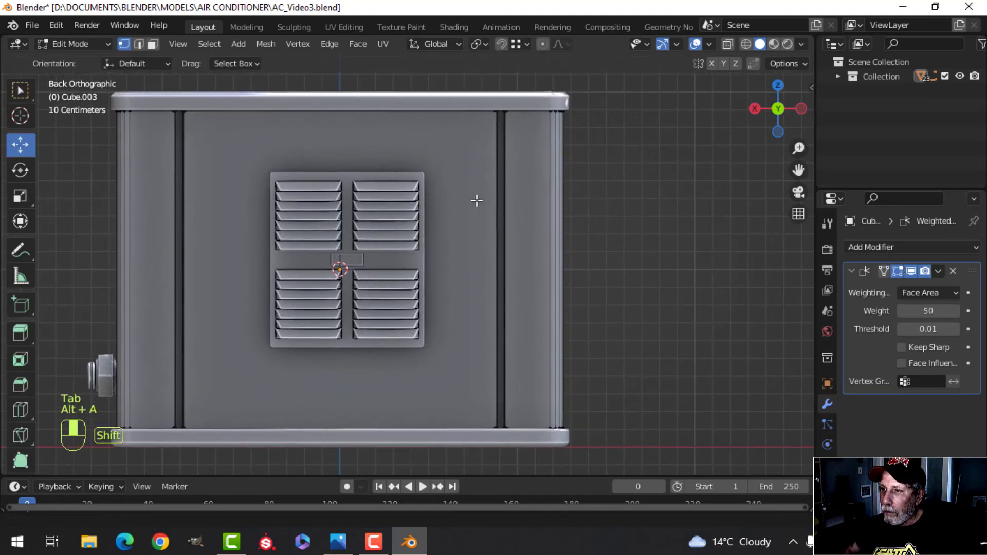
pyautogui.hotkey('ctrl', 'r')
pyautogui.click(546, 172)
pyautogui.rightClick(591, 238)
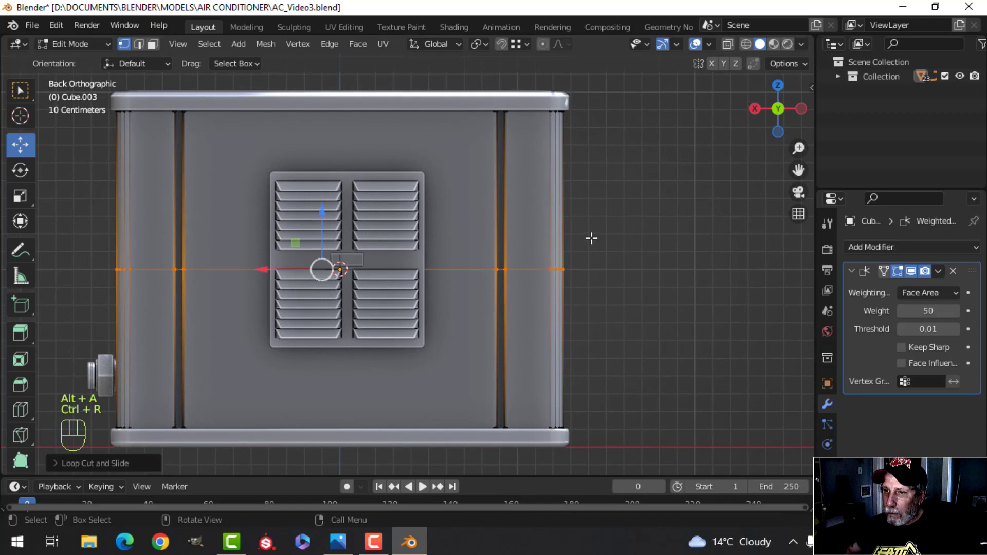
# - Bevel the casing's horizontal loop into two edge loops just inside the vent's top and bottom edges
pyautogui.hotkey('ctrl', 'v')
pyautogui.press('Escape')
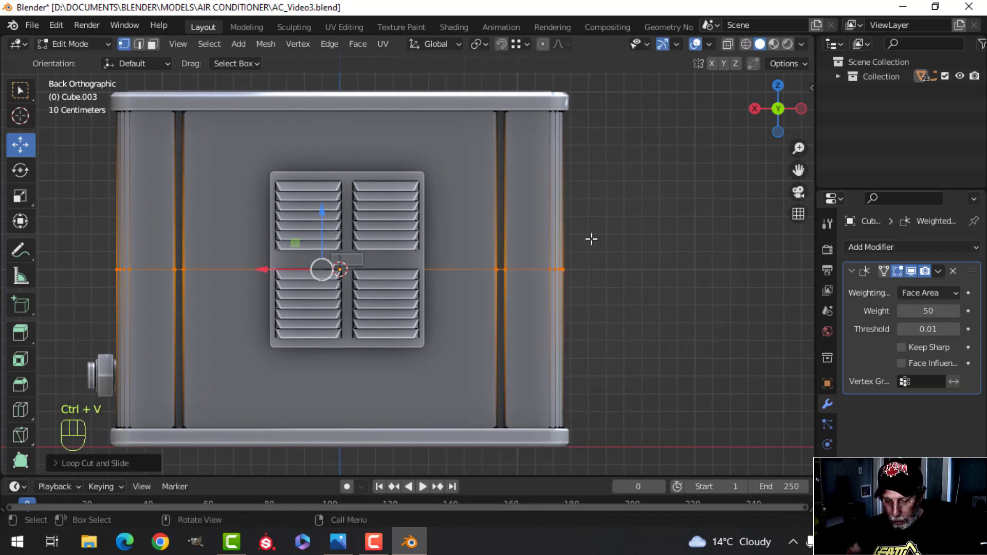
pyautogui.hotkey('ctrl', 'b')
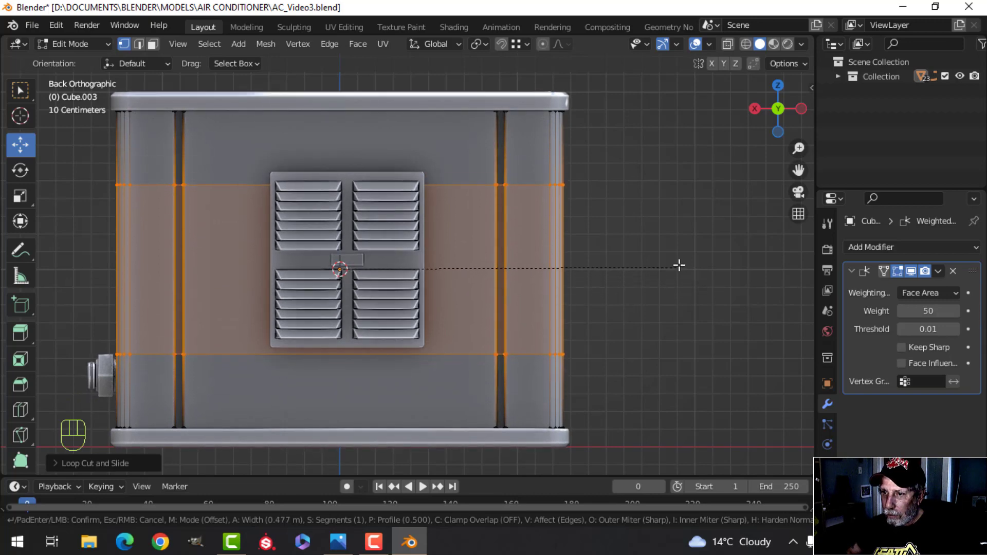
pyautogui.click(626, 265)
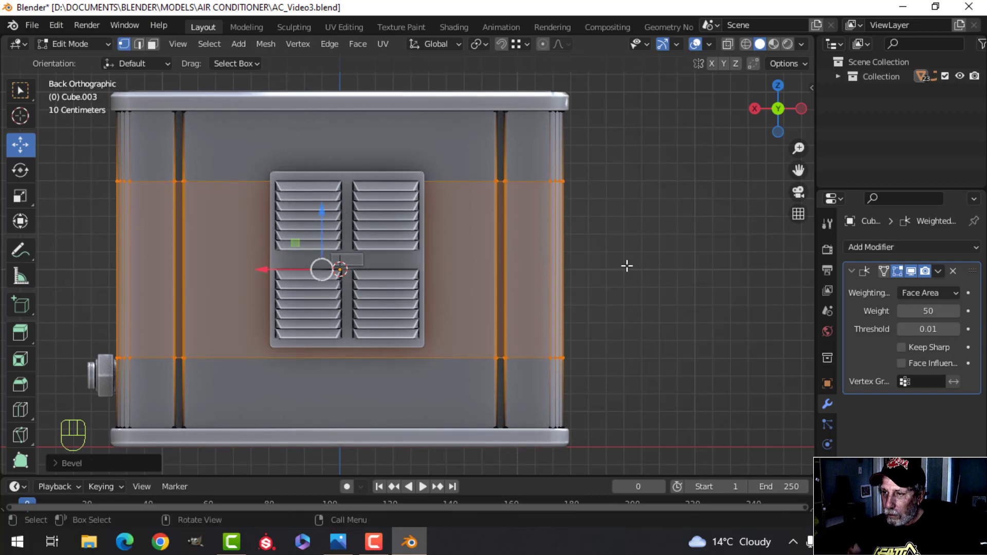
# - Add a centred vertical loop cut on the casing's back and bevel it by about 0.43 m to roughly the vent's width
pyautogui.hotkey('ctrl', 'r')
pyautogui.click(365, 193)
pyautogui.rightClick(436, 189)
pyautogui.hotkey('ctrl', 'b')
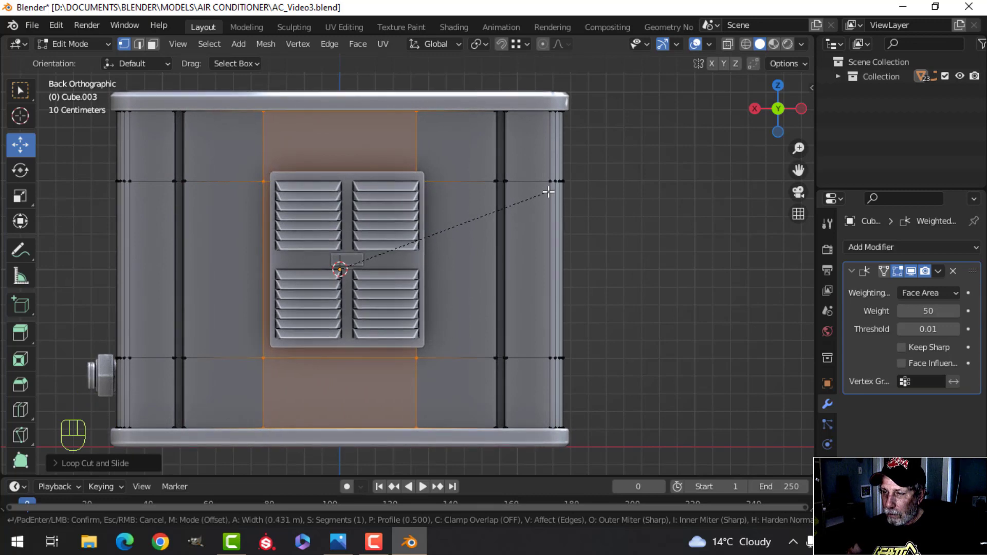
pyautogui.click(545, 191)
pyautogui.press('Tab')
# - Delete the casing's back face behind the vent to cut a rectangular opening, and leave edit mode
pyautogui.scroll(-2, 412, 237)
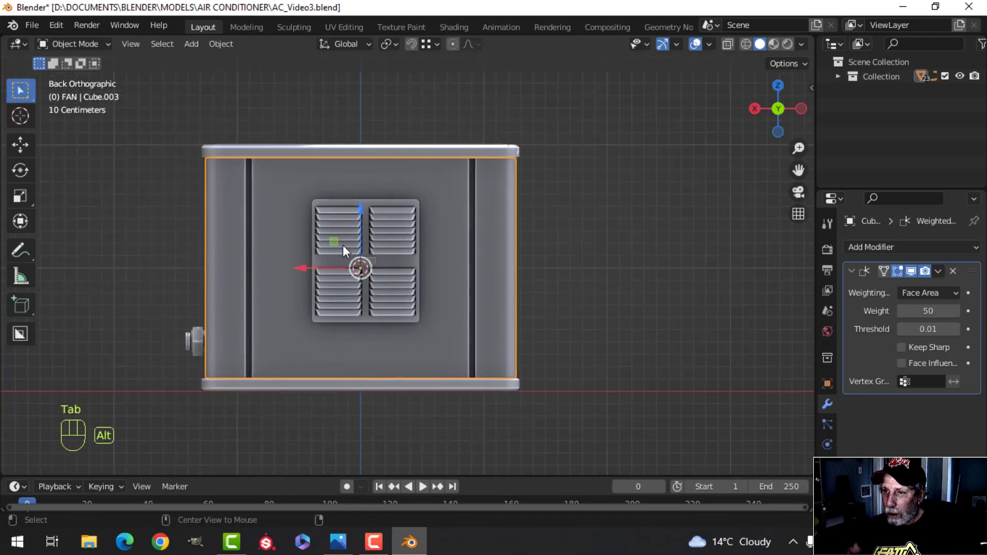
pyautogui.hotkey('alt', 'a')
pyautogui.moveTo(343, 246); pyautogui.dragTo(371, 263, button='middle')
pyautogui.scroll(1, 371, 263)
pyautogui.click(333, 170)
pyautogui.press('Tab')
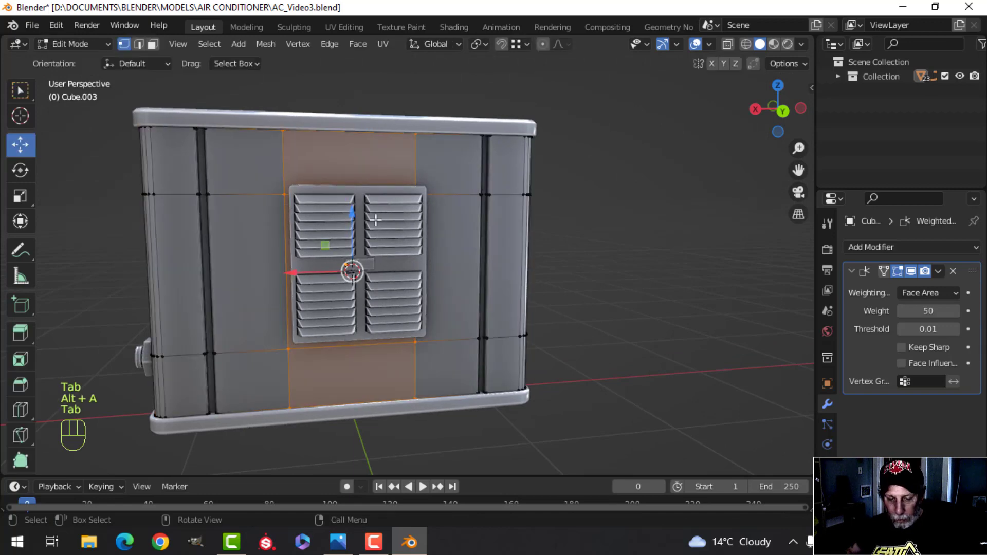
pyautogui.click(369, 241)
pyautogui.press('3')
pyautogui.press('x')
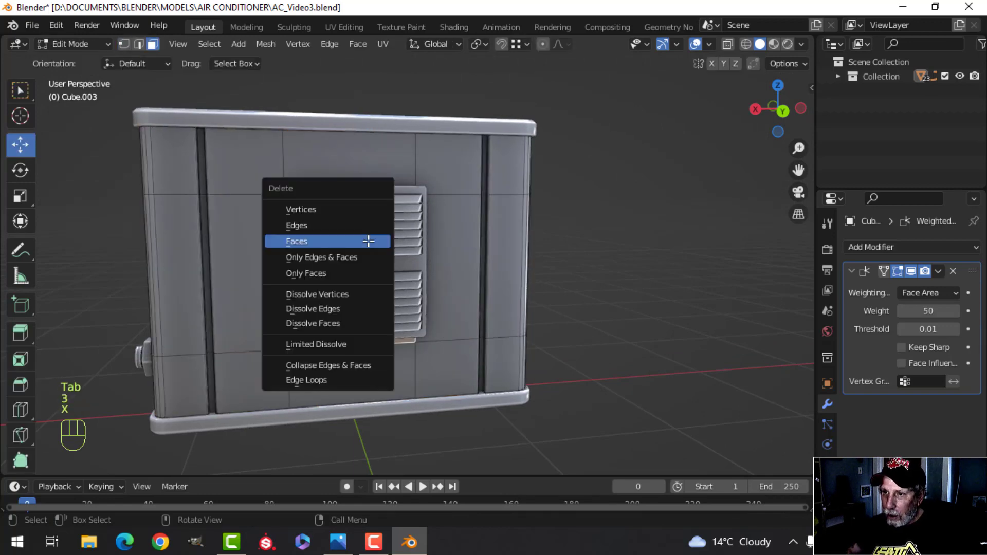
pyautogui.click(351, 242)
pyautogui.press('Tab')
# - Select the edges of the casing's rectangular opening and snap the 3D cursor to their centre
pyautogui.moveTo(350, 243); pyautogui.dragTo(470, 261, button='middle')
pyautogui.hotkey('alt', 'a')
pyautogui.click(394, 233)
pyautogui.scroll(2, 436, 226)
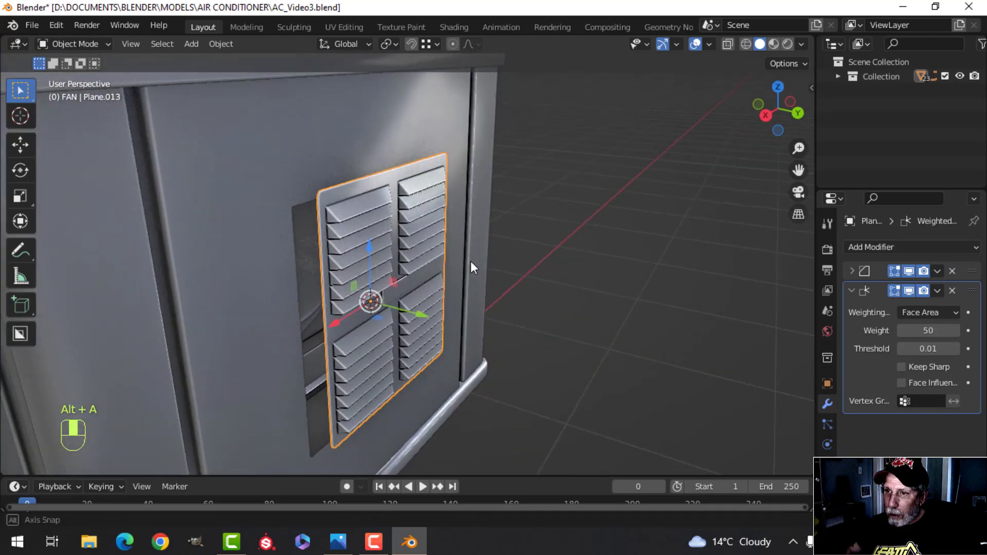
pyautogui.scroll(2, 334, 233)
pyautogui.keyDown('shift'); pyautogui.moveTo(332, 233); pyautogui.dragTo(387, 237, button='middle'); pyautogui.keyUp('shift')
pyautogui.click(316, 177)
pyautogui.press('Tab')
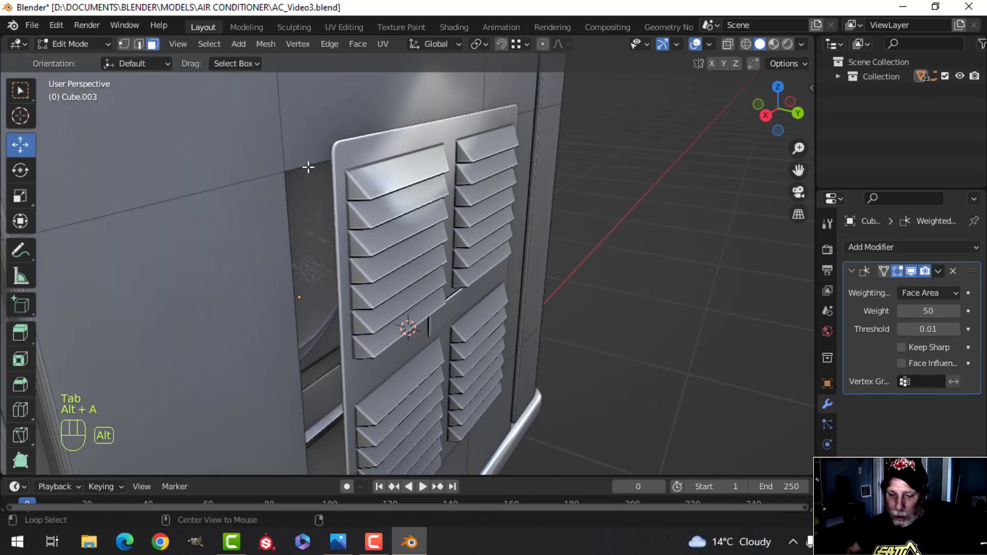
pyautogui.press('2')
pyautogui.scroll(-5, 408, 237)
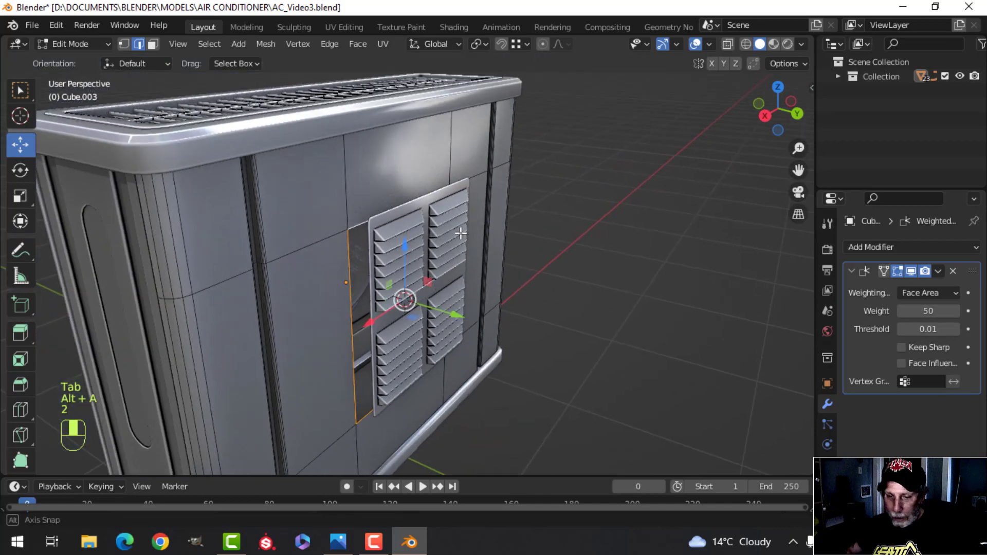
pyautogui.hotkey('shift', 's')
pyautogui.click(467, 314)
pyautogui.press('Tab')
# - Set the vent's origin to the 3D cursor and move its geometry to that origin to centre it over the opening
pyautogui.moveTo(457, 280); pyautogui.dragTo(460, 236, button='middle')
pyautogui.hotkey('alt', 'a')
pyautogui.click(453, 270)
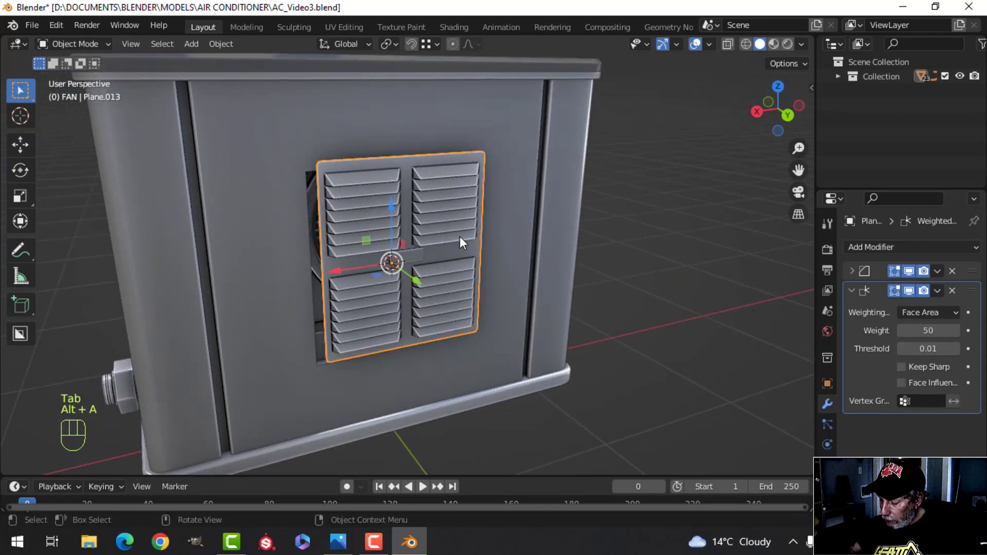
pyautogui.press('ctrl+KP_1')
pyautogui.click(221, 43)
pyautogui.moveTo(240, 74)
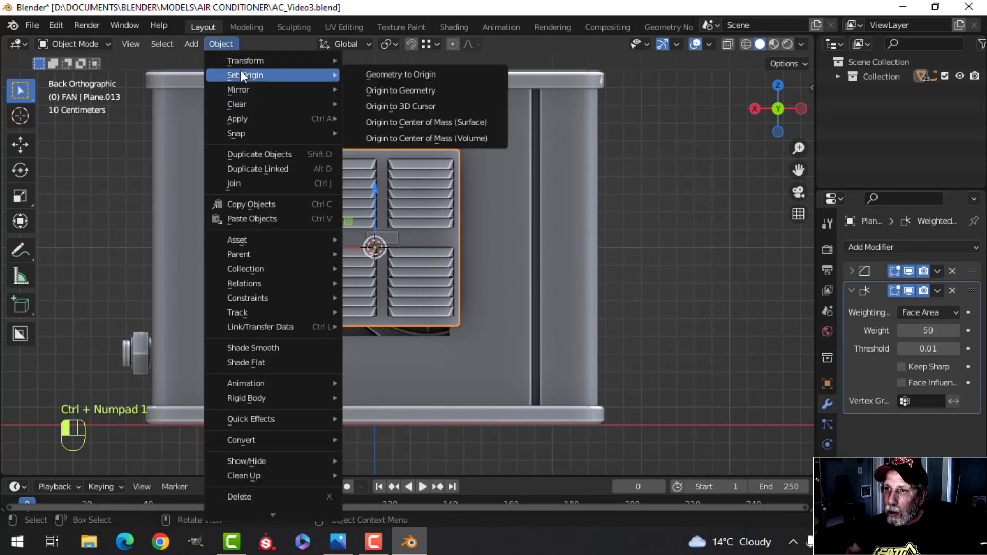
pyautogui.click(368, 106)
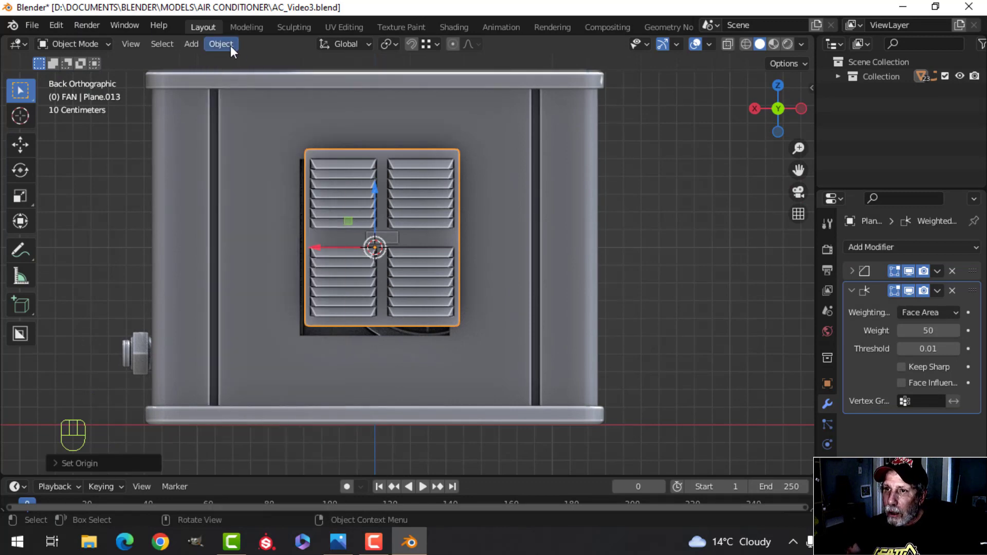
pyautogui.click(221, 44)
pyautogui.moveTo(242, 75)
pyautogui.click(380, 74)
# - Move the vent along Y to seat it against the opening in the casing's back
pyautogui.moveTo(380, 162); pyautogui.dragTo(452, 228, button='middle')
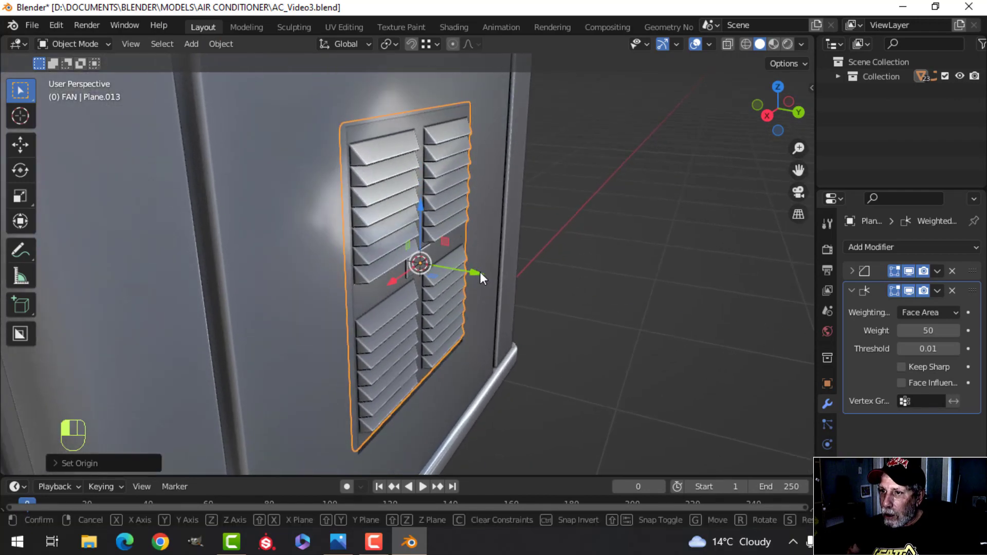
pyautogui.press('g')
pyautogui.press('y')
pyautogui.click(558, 248)
pyautogui.hotkey('alt', 'a')
# - Inspect the fit of the vent on the casing's back from several angles in edit and object mode
pyautogui.moveTo(558, 247); pyautogui.dragTo(450, 318, button='middle')
pyautogui.scroll(-2, 440, 250)
pyautogui.moveTo(450, 318); pyautogui.dragTo(418, 179, button='middle')
pyautogui.press('Tab')
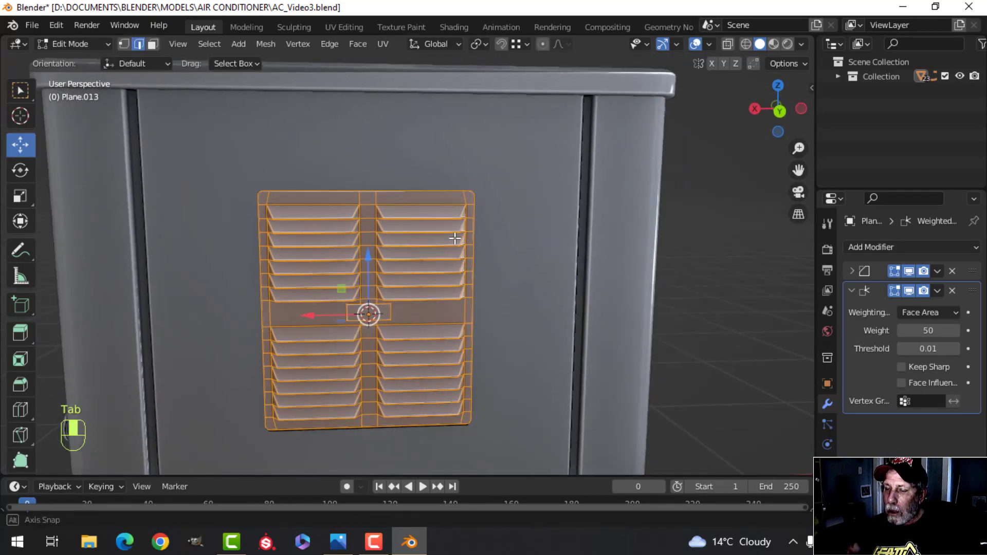
pyautogui.hotkey('alt', 'a')
pyautogui.scroll(3, 456, 235)
pyautogui.moveTo(432, 240); pyautogui.dragTo(404, 216, button='middle')
pyautogui.press('Tab')
pyautogui.scroll(-3, 455, 217)
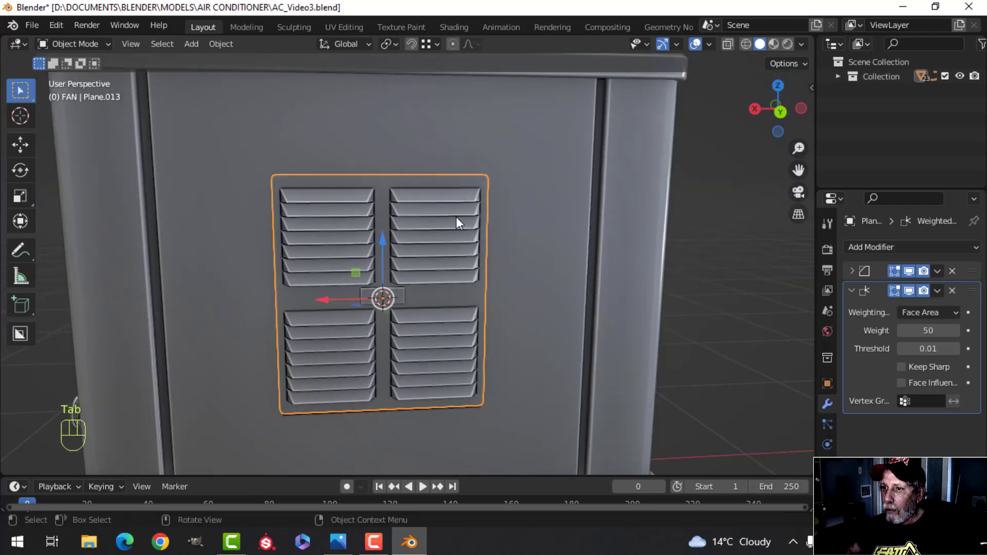
pyautogui.scroll(-2, 426, 211)
pyautogui.hotkey('alt', 'a')
pyautogui.keyDown('shift'); pyautogui.moveTo(446, 241); pyautogui.dragTo(443, 212, button='middle'); pyautogui.keyUp('shift')
pyautogui.press('KP_1')
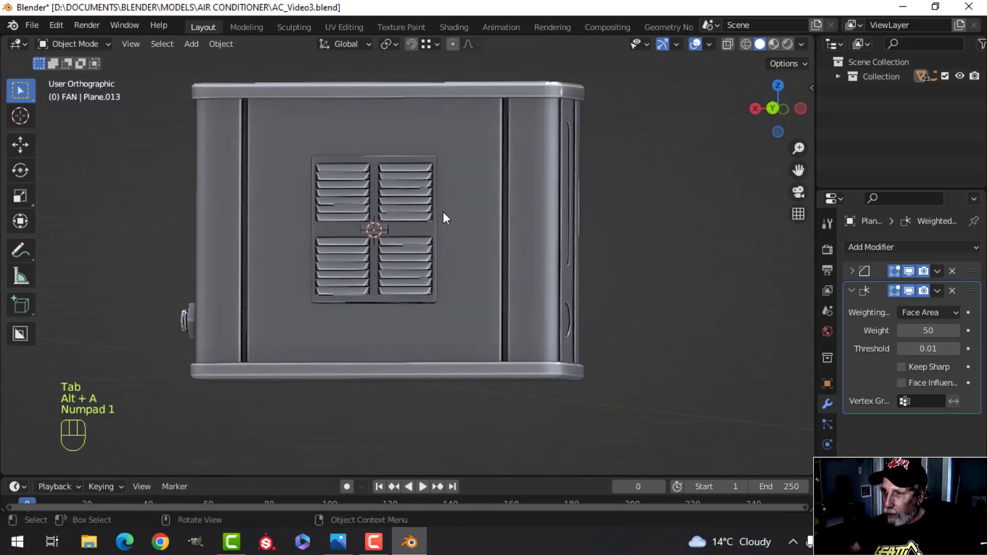
# - Add a plane at the 3D cursor in the centre of the vent and scale it down to about 0.55
pyautogui.press('ctrl+KP_1')
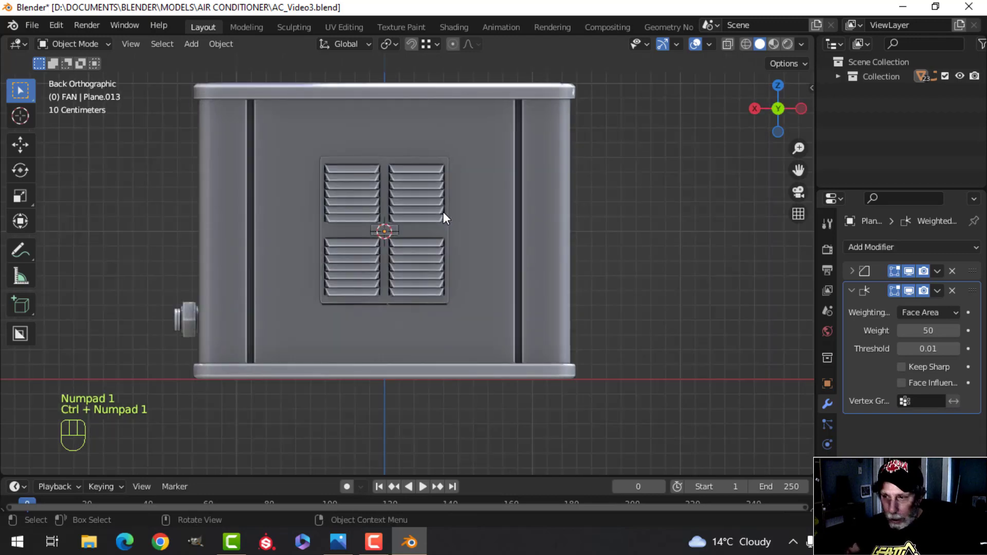
pyautogui.hotkey('shift', 'a')
pyautogui.moveTo(418, 210)
pyautogui.click(493, 211)
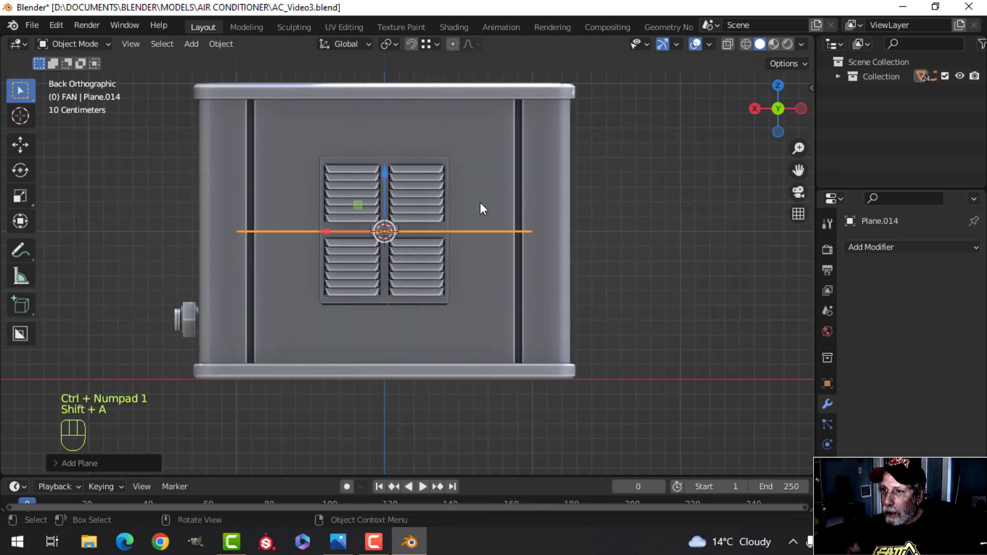
pyautogui.press('Tab')
pyautogui.scroll(-2, 479, 202)
pyautogui.press('s')
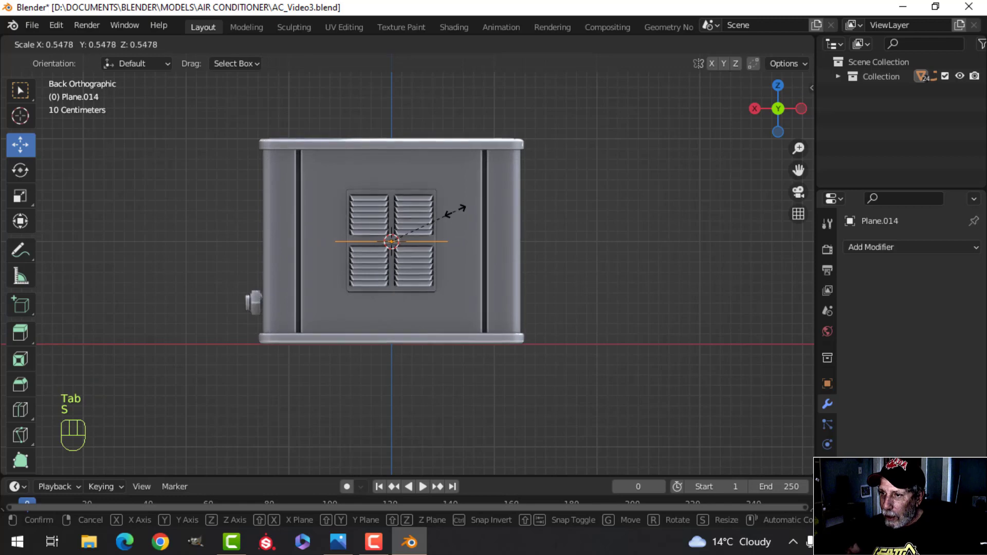
pyautogui.click(465, 207)
# - Rotate the plane 90° about X so it stands parallel to the casing's back
pyautogui.write('rx')
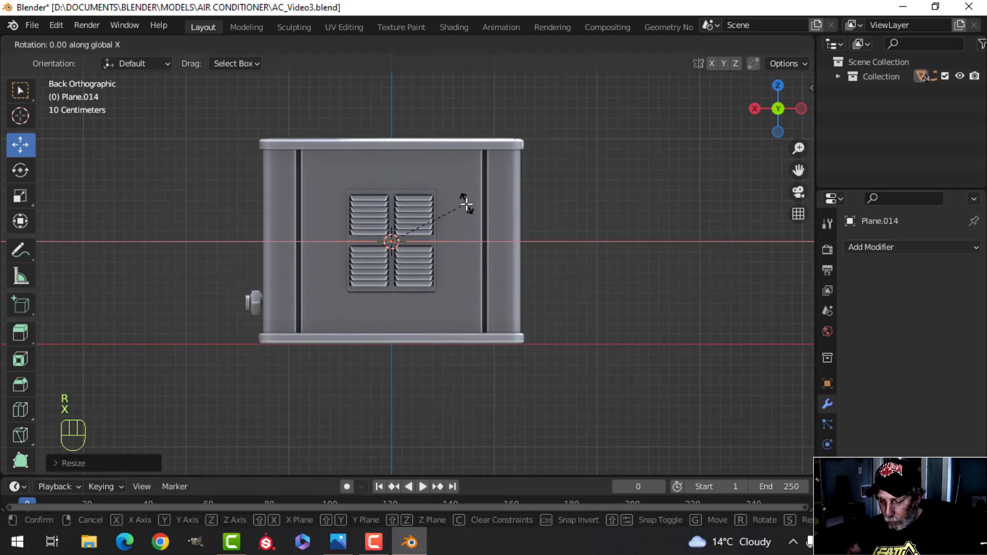
pyautogui.write('90')
pyautogui.click(485, 209)
pyautogui.scroll(3, 485, 209)
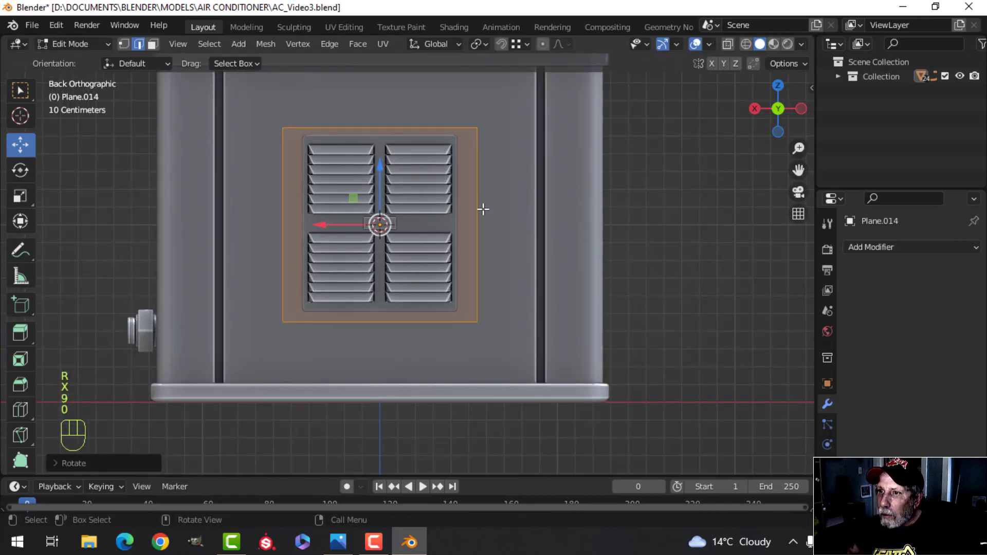
# - Scale the plane along Z and X to leave an even border around the vent
pyautogui.press('s')
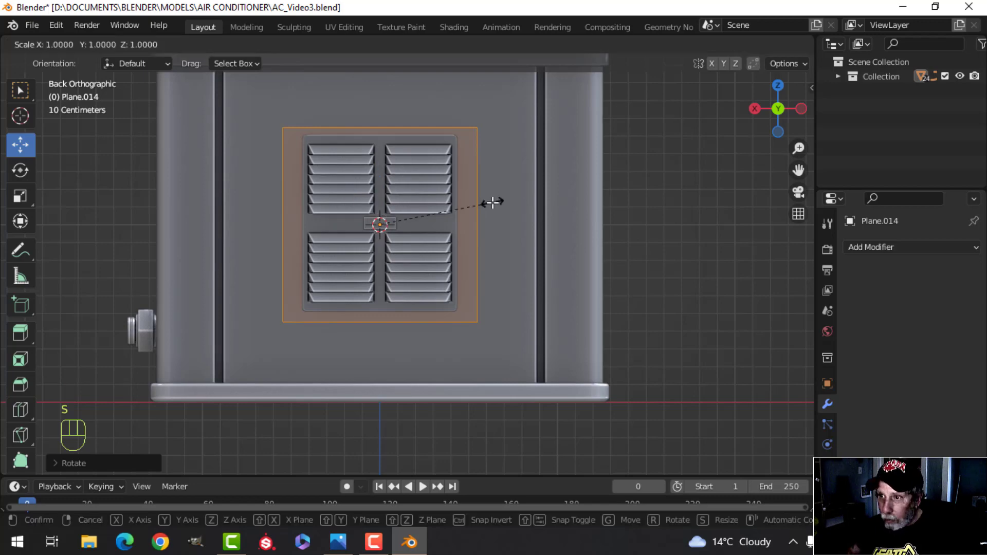
pyautogui.press('z')
pyautogui.click(501, 199)
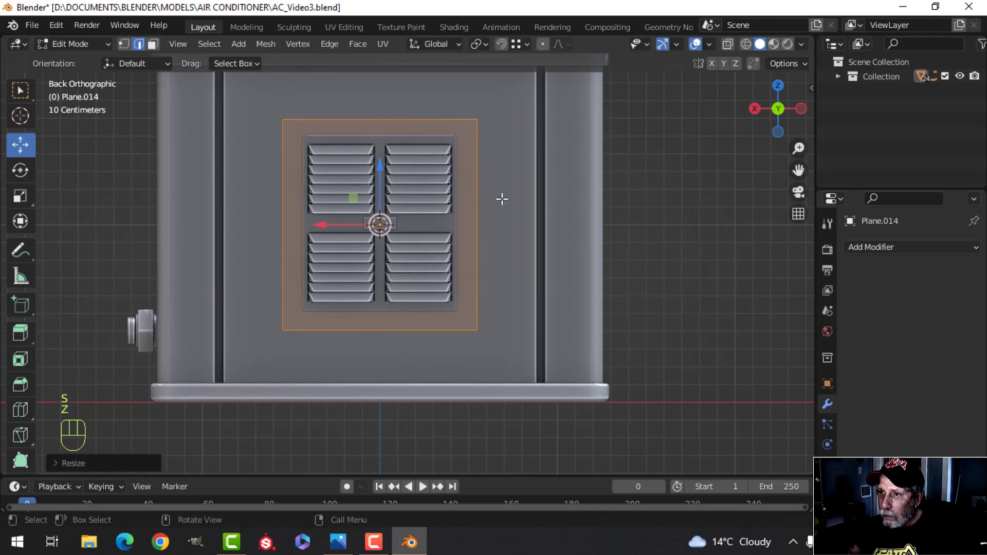
pyautogui.press('s')
pyautogui.press('z')
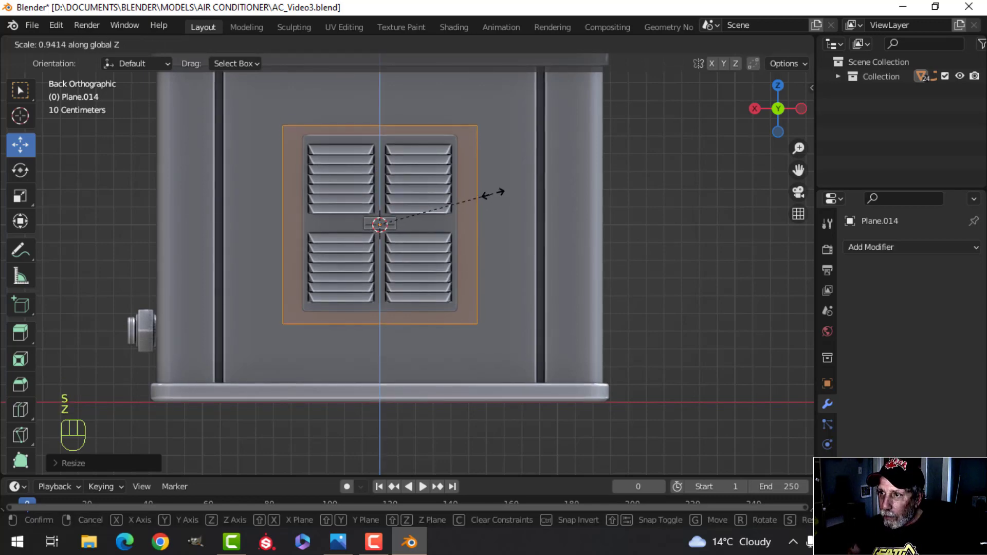
pyautogui.click(493, 193)
pyautogui.press('s')
pyautogui.press('x')
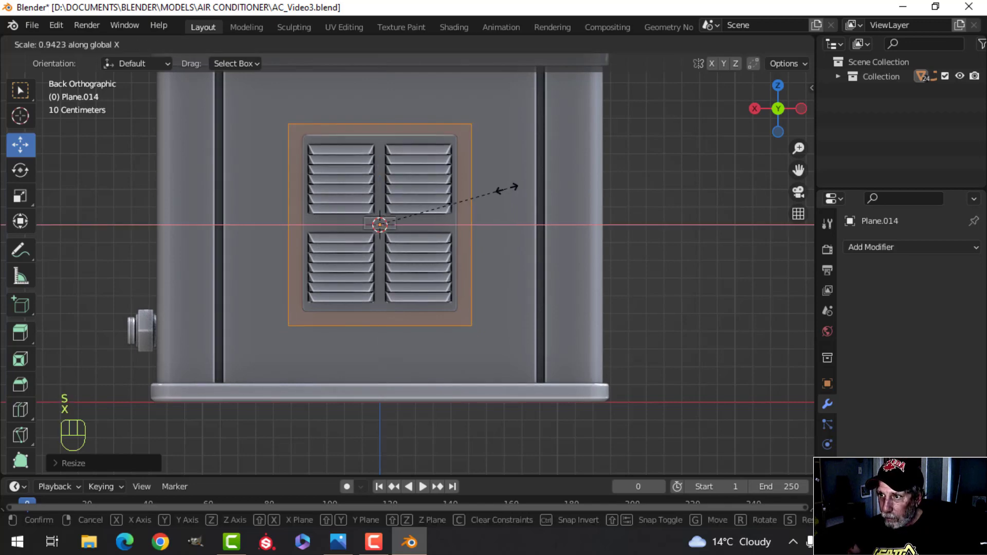
pyautogui.click(502, 185)
# - Bevel the plane's four corner vertices about 0.06 m wide with 4 segments
pyautogui.keyDown('shift'); pyautogui.moveTo(495, 170); pyautogui.dragTo(488, 177, button='middle'); pyautogui.keyUp('shift')
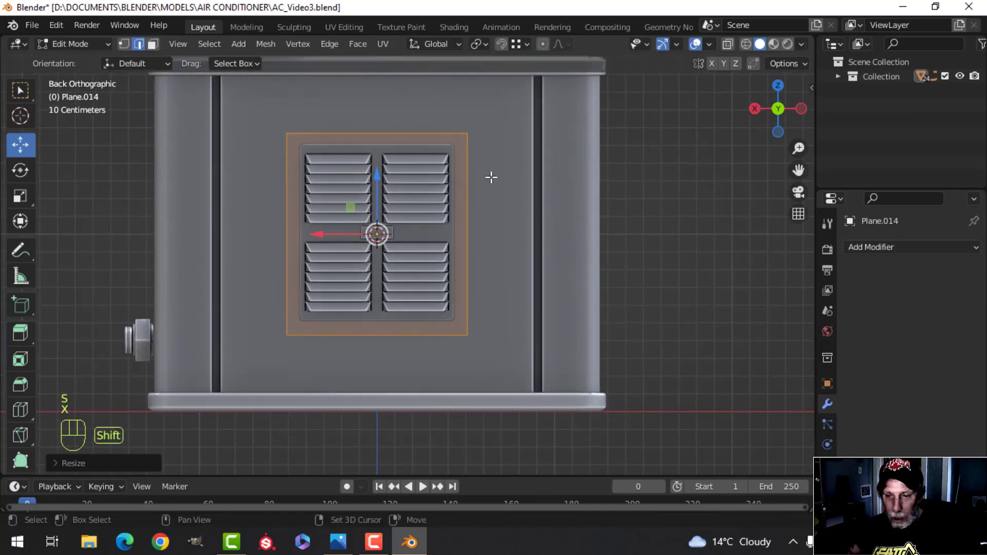
pyautogui.press('1')
pyautogui.hotkey('ctrl', 'shift', 'b')
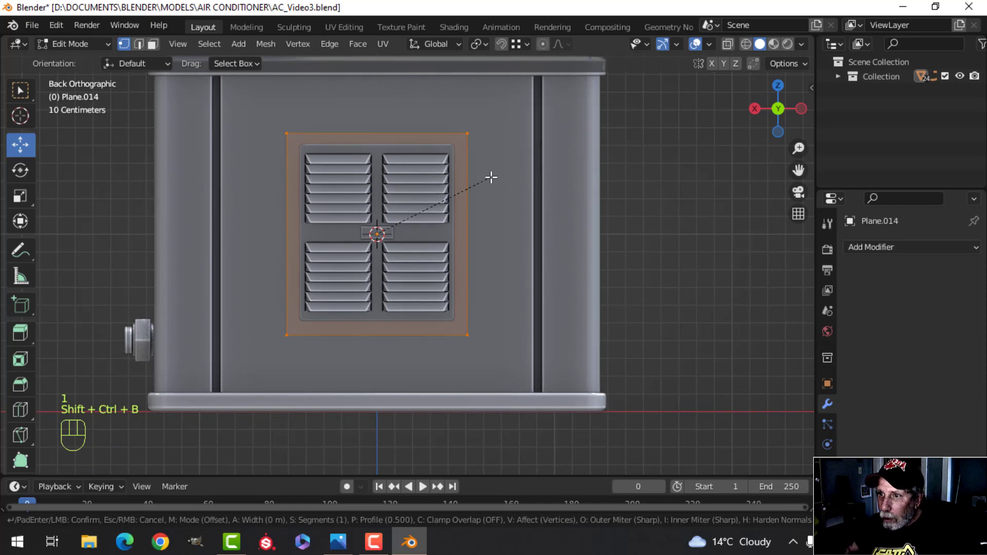
pyautogui.scroll(1, 503, 173)
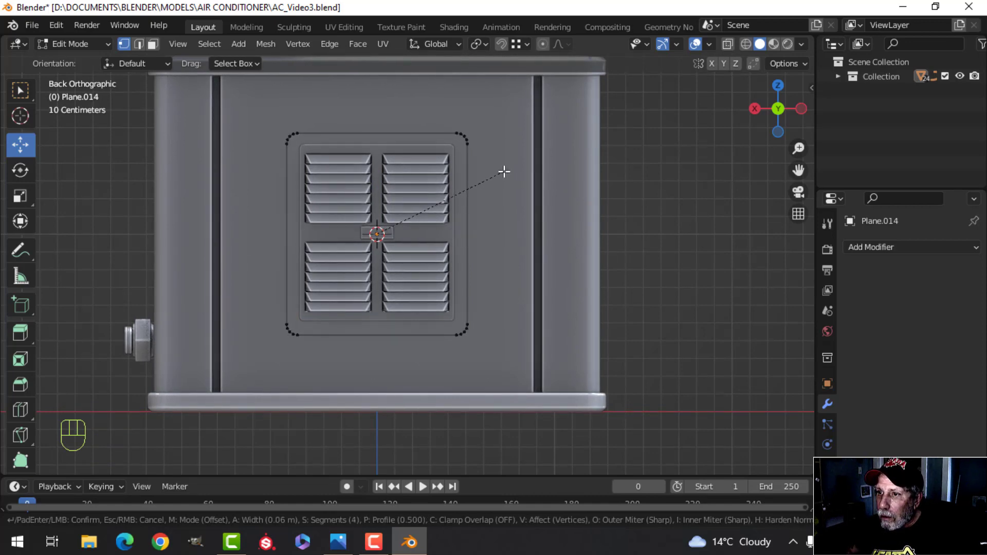
pyautogui.click(501, 170)
# - Move the whole rounded plane outward along Y to lie in front of the vent's flat plate
pyautogui.press('a')
pyautogui.moveTo(498, 170); pyautogui.dragTo(401, 305, button='middle')
pyautogui.moveTo(473, 276); pyautogui.dragTo(514, 239)
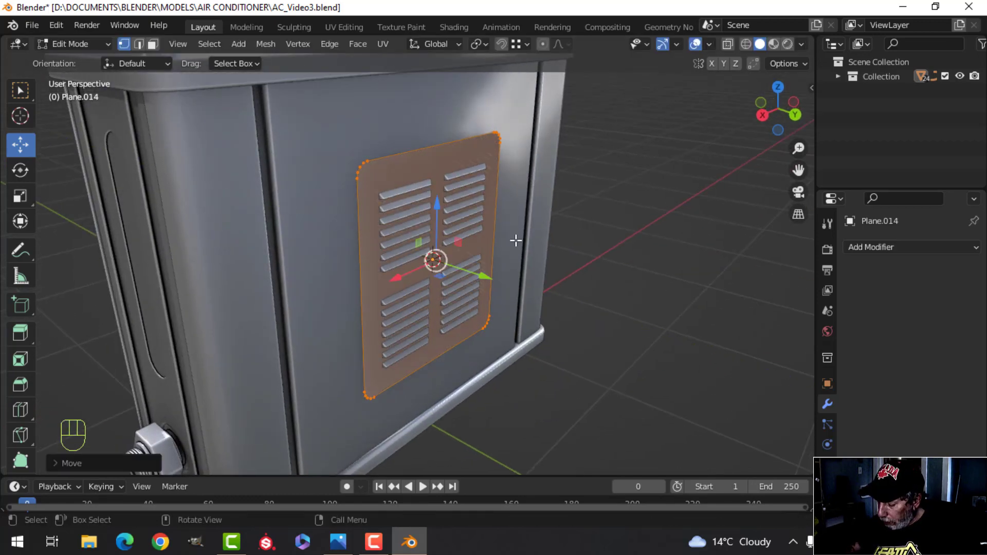
# - Inset the rounded plane by about 0.007 m and delete its inner face, leaving a thin outline
pyautogui.press('KP_1')
pyautogui.press('ctrl+KP_1')
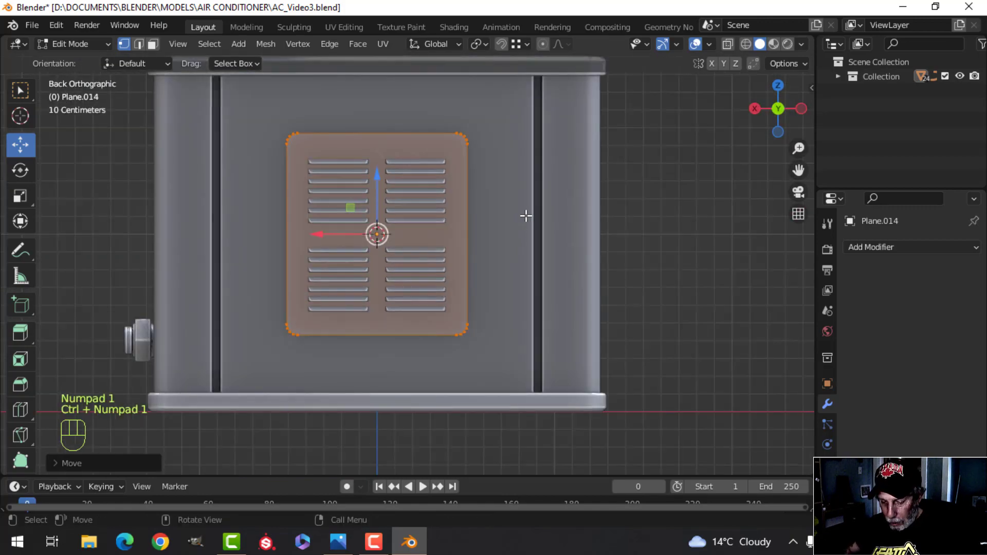
pyautogui.scroll(2, 523, 210)
pyautogui.keyDown('shift'); pyautogui.moveTo(542, 190); pyautogui.dragTo(541, 198, button='middle'); pyautogui.keyUp('shift')
pyautogui.press('i')
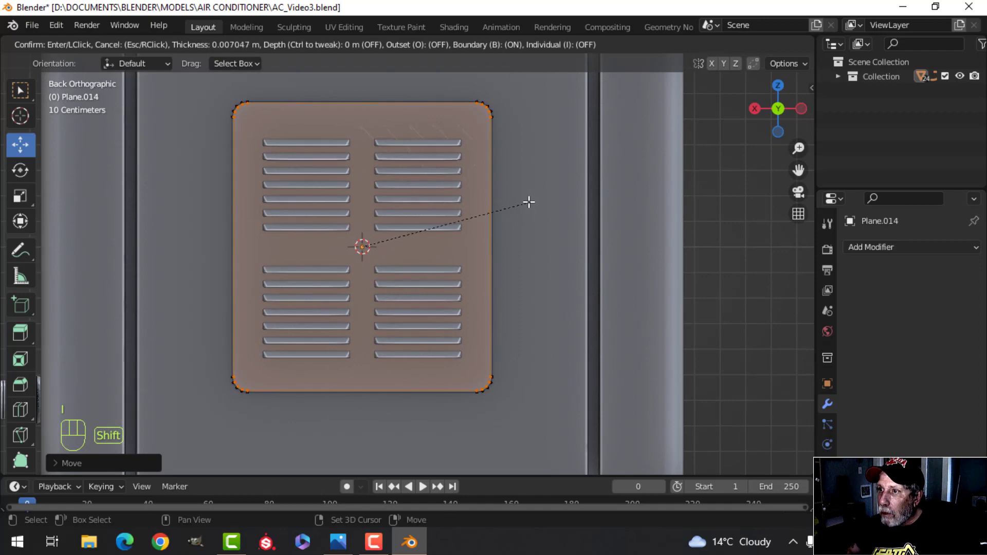
pyautogui.click(519, 202)
pyautogui.press('x')
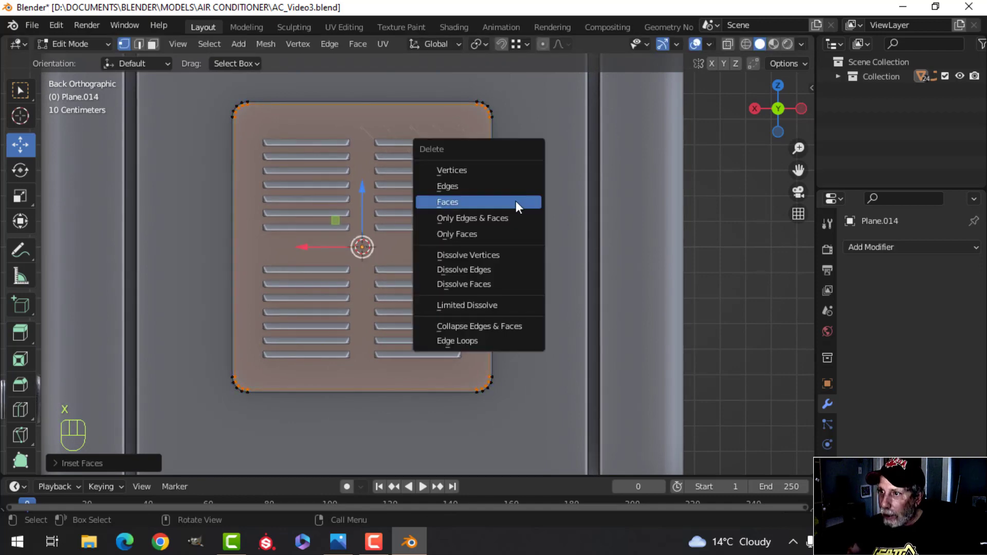
pyautogui.click(516, 202)
# - Extrude the thin outline along Y into a deep frame and recalculate its normals
pyautogui.moveTo(504, 200); pyautogui.dragTo(596, 224, button='middle')
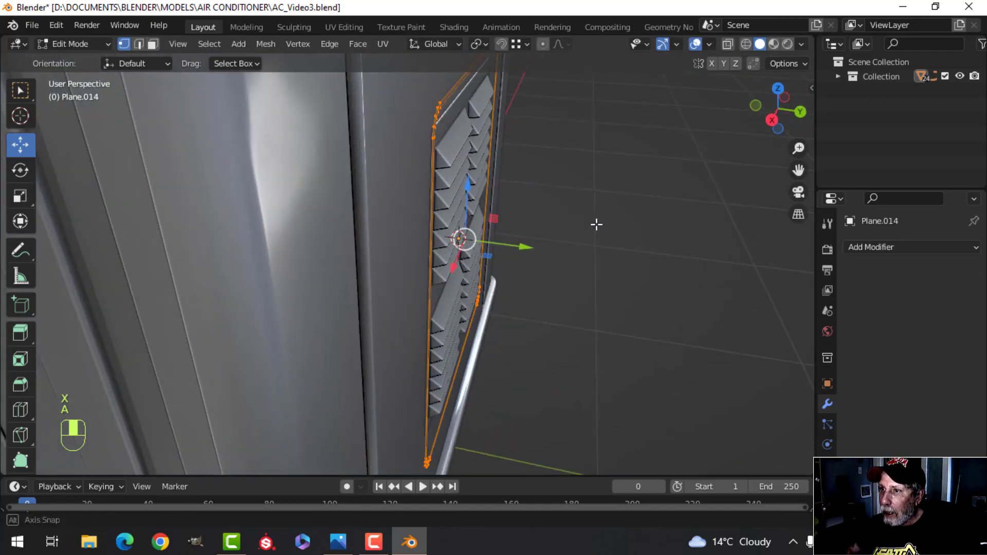
pyautogui.moveTo(535, 253)
pyautogui.mouseDown()
pyautogui.moveTo(580, 249)
pyautogui.moveTo(516, 242)
pyautogui.moveTo(530, 238)
pyautogui.mouseUp()
pyautogui.press('a')
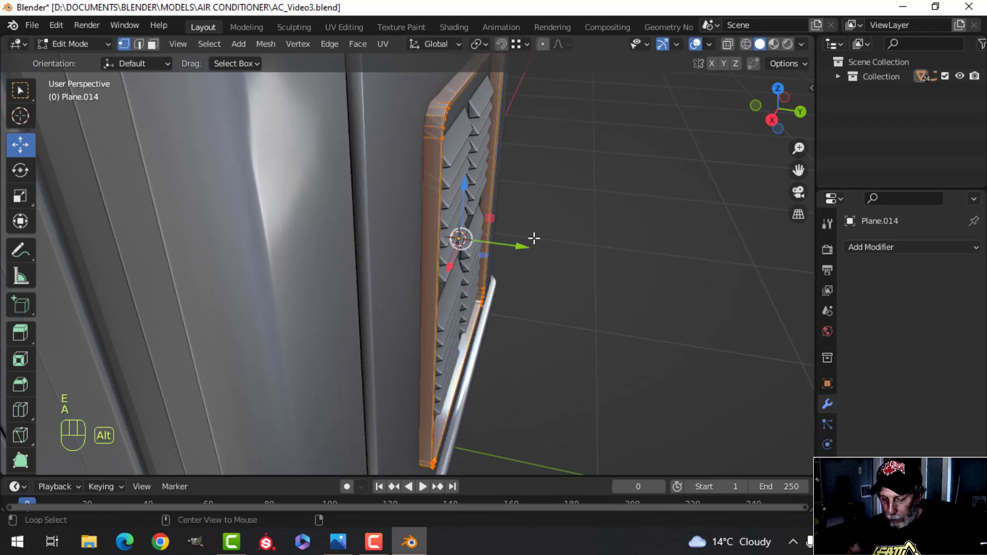
pyautogui.hotkey('alt', 'n')
pyautogui.click(519, 248)
pyautogui.press('Tab')
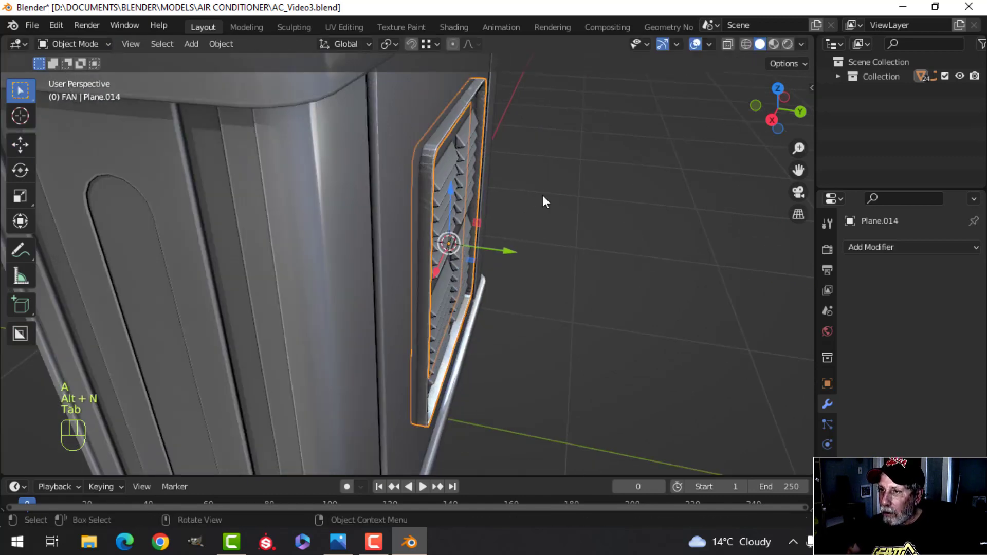
# - Shift the thin frame slightly along Y so it straddles the surface of the casing's back
pyautogui.hotkey('alt', 'a')
pyautogui.scroll(-3, 543, 197)
pyautogui.moveTo(542, 196); pyautogui.dragTo(408, 216, button='middle')
pyautogui.scroll(4, 418, 201)
pyautogui.scroll(3, 408, 215)
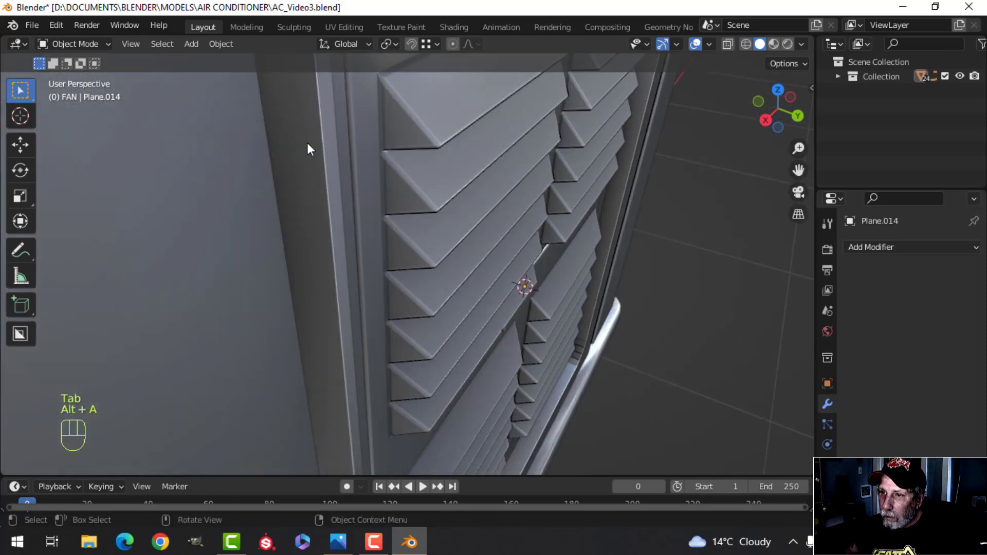
pyautogui.click(328, 144)
pyautogui.scroll(-3, 332, 146)
pyautogui.moveTo(354, 162); pyautogui.dragTo(343, 120, button='middle')
pyautogui.scroll(1, 500, 197)
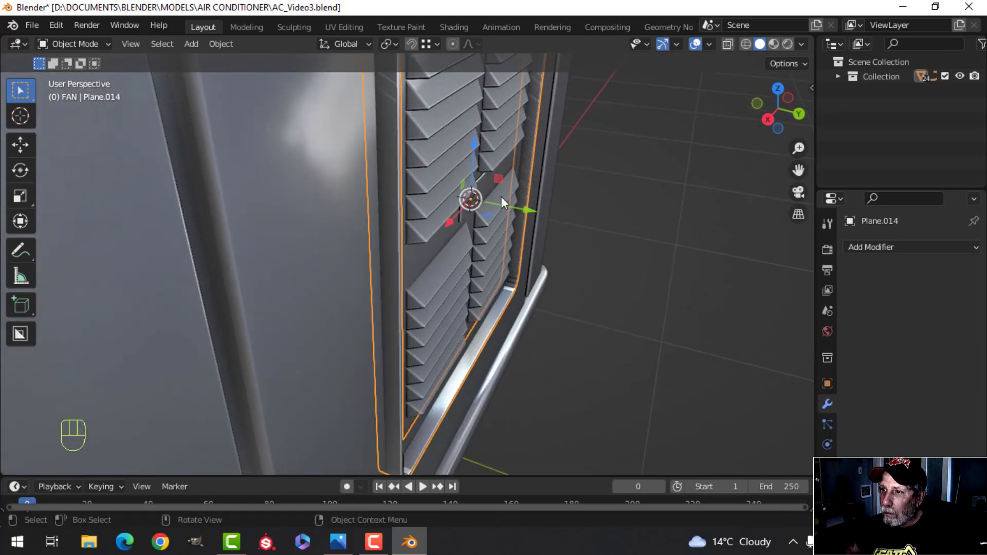
pyautogui.moveTo(525, 207)
pyautogui.mouseDown()
pyautogui.moveTo(549, 206)
pyautogui.moveTo(522, 205)
pyautogui.moveTo(531, 204)
pyautogui.mouseUp()
# - Add a Boolean modifier set to Difference to the casing and place it above the Weighted Normal modifier
pyautogui.scroll(-4, 560, 192)
pyautogui.hotkey('alt', 'a')
pyautogui.moveTo(580, 191); pyautogui.dragTo(473, 191, button='middle')
pyautogui.moveTo(489, 191); pyautogui.dragTo(416, 193, button='middle')
pyautogui.keyDown('shift'); pyautogui.moveTo(519, 200); pyautogui.dragTo(458, 161, button='middle'); pyautogui.keyUp('shift')
pyautogui.click(458, 161)
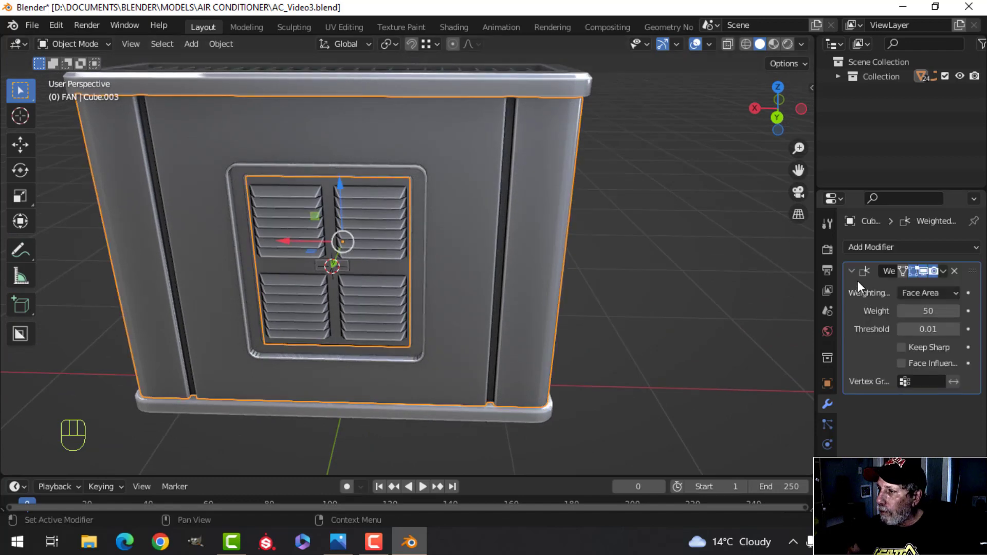
pyautogui.click(852, 271)
pyautogui.click(854, 248)
pyautogui.click(708, 320)
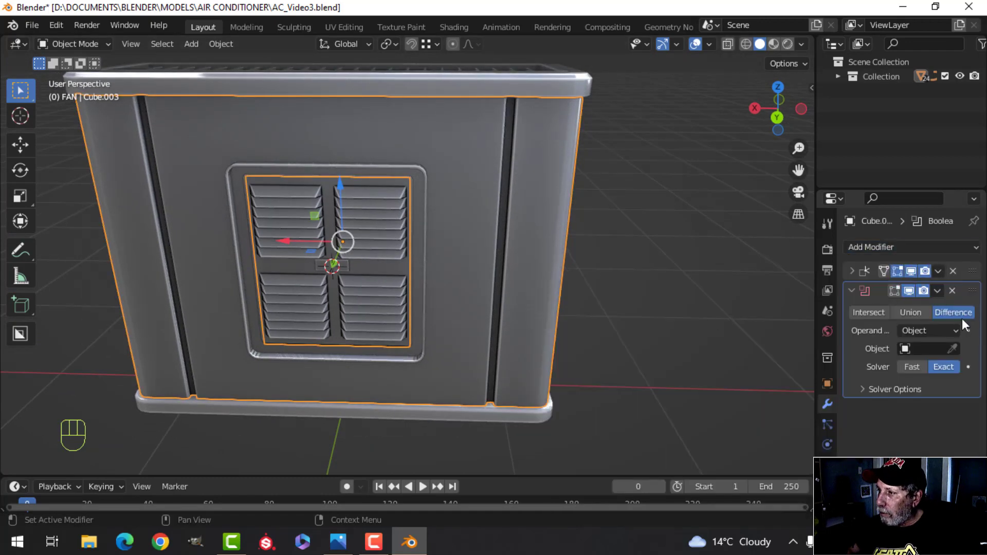
pyautogui.moveTo(972, 291); pyautogui.dragTo(969, 254)
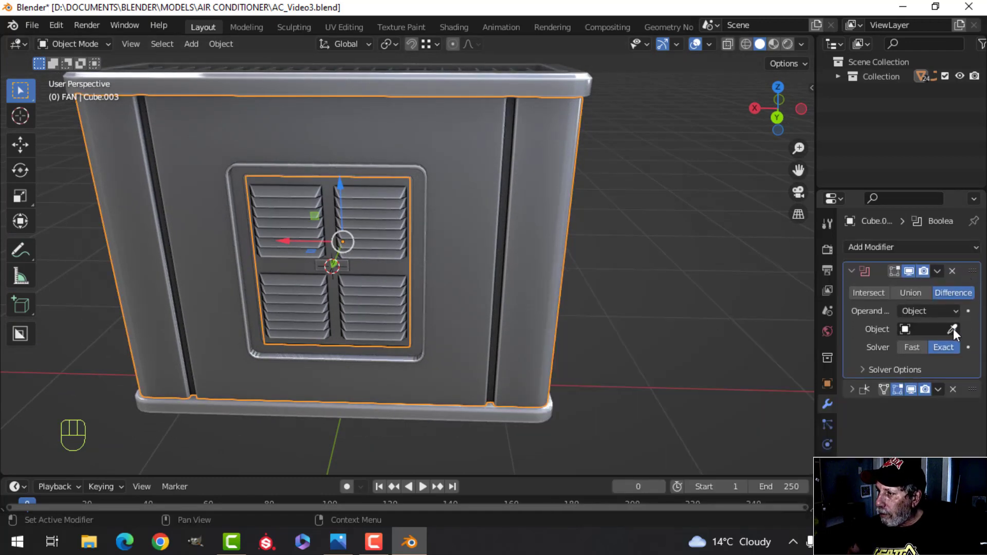
# - Set the thin frame as the Boolean's cutting object and apply the modifier
pyautogui.click(419, 164)
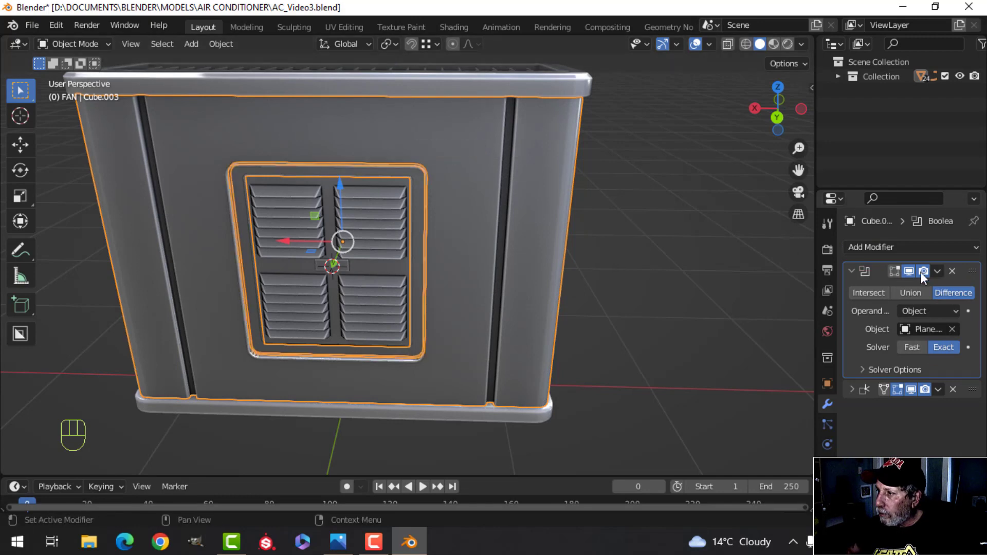
pyautogui.click(936, 271)
pyautogui.click(911, 286)
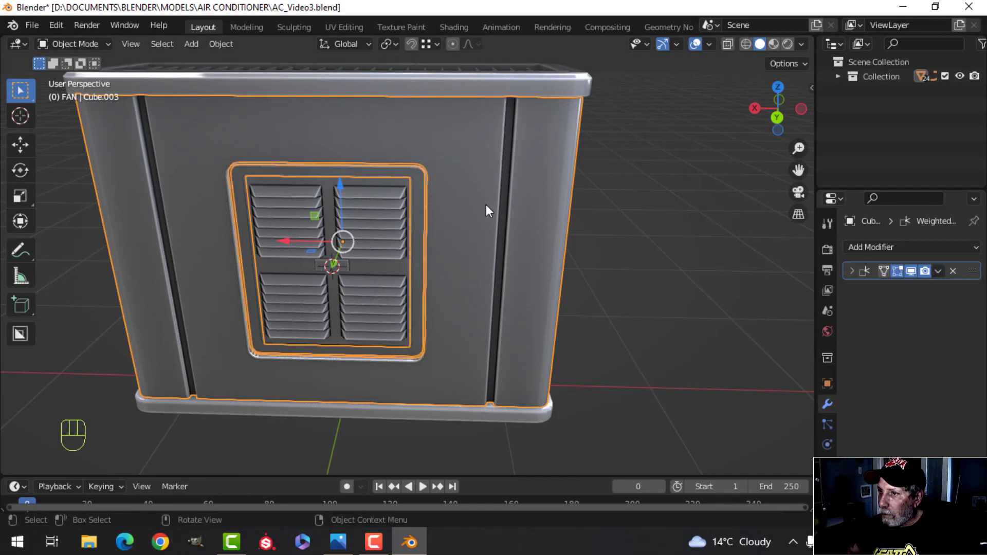
# - Delete the thin frame used as the cutter around the vent
pyautogui.click(410, 168)
pyautogui.press('x')
pyautogui.click(407, 166)
pyautogui.scroll(2, 442, 183)
pyautogui.moveTo(442, 183); pyautogui.dragTo(457, 153, button='middle')
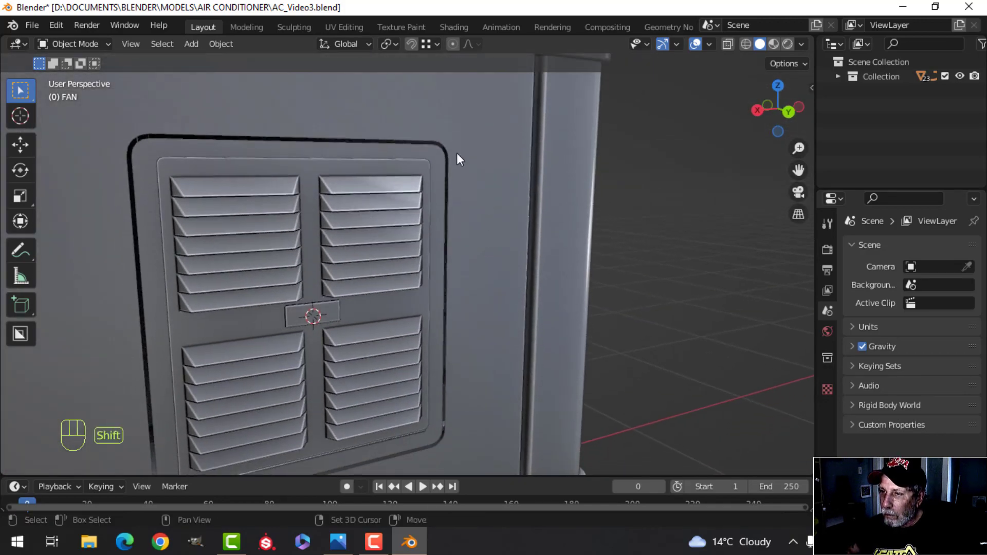
# - Select the casing's edge loops on both sides of the rounded groove around the vent in edit mode
pyautogui.click(457, 157)
pyautogui.press('Tab')
pyautogui.scroll(2, 437, 170)
pyautogui.hotkey('alt', 'a')
pyautogui.keyDown('shift'); pyautogui.moveTo(418, 201); pyautogui.dragTo(439, 257, button='middle'); pyautogui.keyUp('shift')
pyautogui.moveTo(439, 257); pyautogui.dragTo(401, 187, button='middle')
pyautogui.press('2')
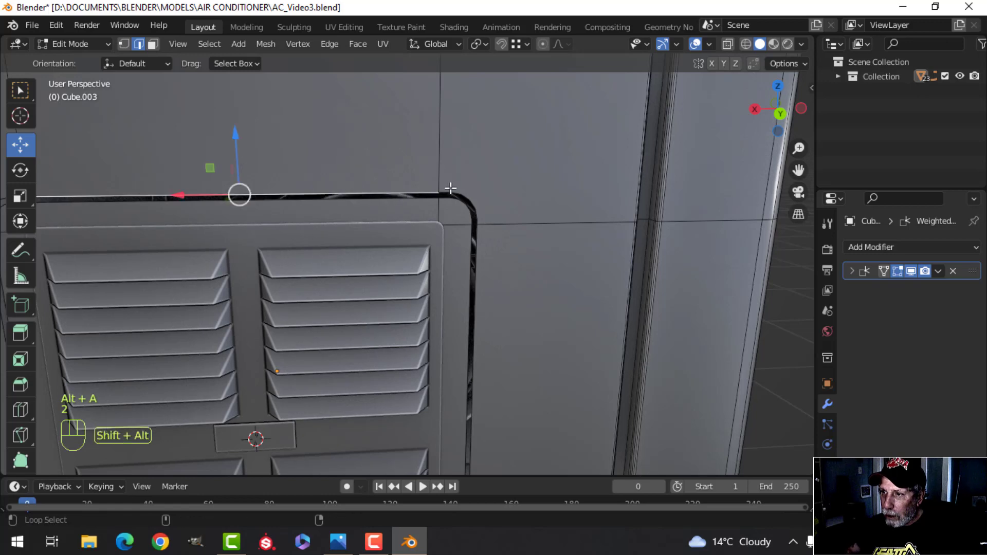
pyautogui.keyDown('alt'); pyautogui.keyDown('shift'); pyautogui.click(474, 216); pyautogui.keyUp('shift'); pyautogui.keyUp('alt')
pyautogui.scroll(-4, 476, 284)
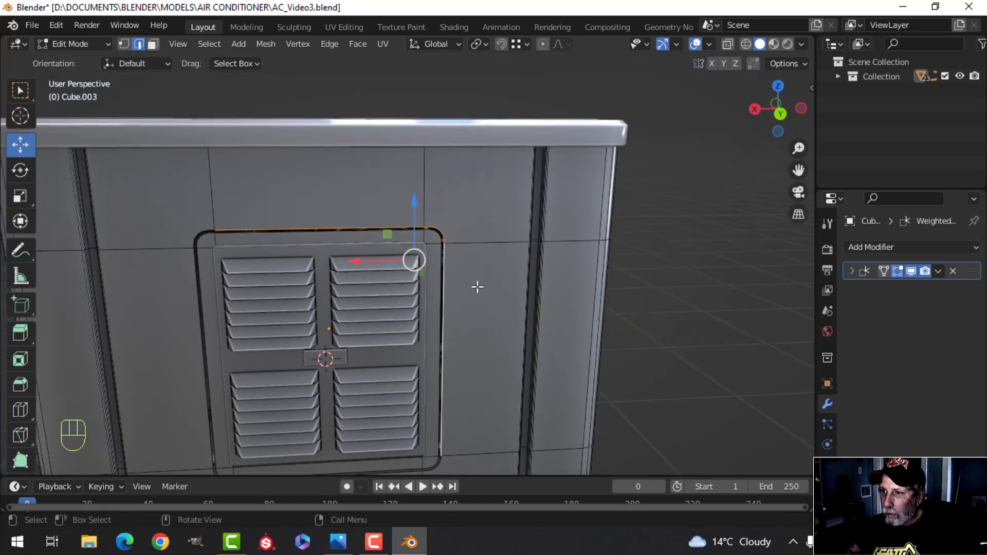
pyautogui.keyDown('shift'); pyautogui.moveTo(476, 285); pyautogui.dragTo(473, 138, button='middle'); pyautogui.keyUp('shift')
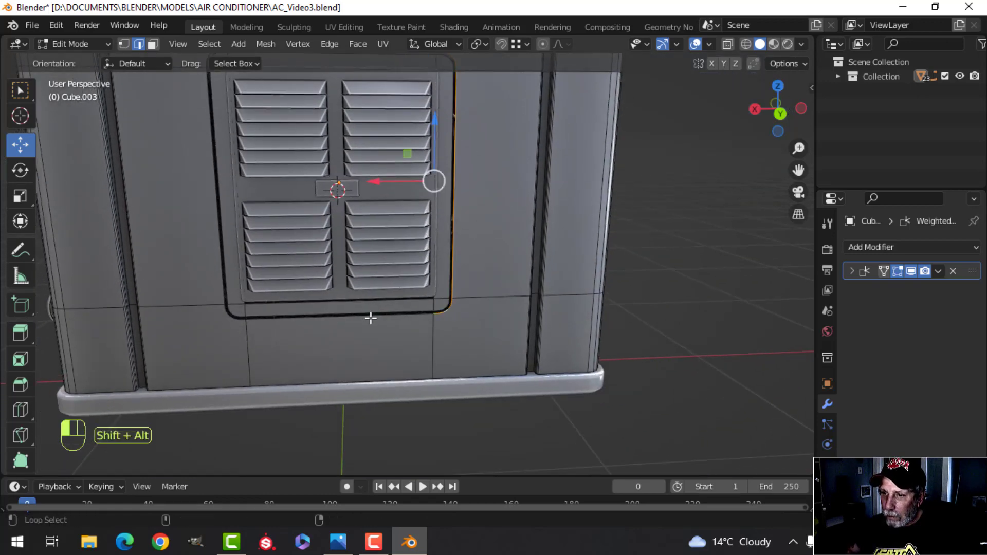
pyautogui.keyDown('alt'); pyautogui.keyDown('shift'); pyautogui.click(244, 319); pyautogui.keyUp('shift'); pyautogui.keyUp('alt')
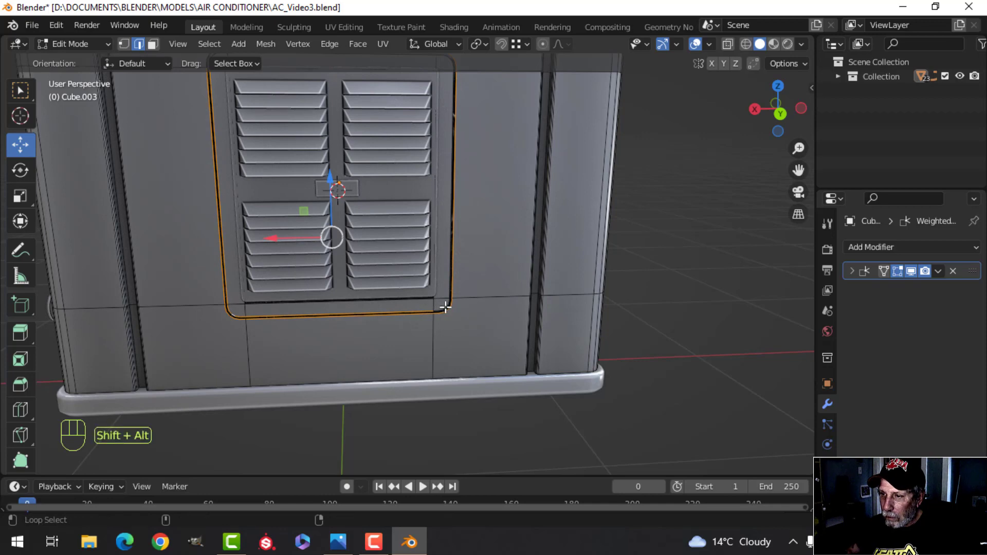
pyautogui.keyDown('shift'); pyautogui.moveTo(487, 226); pyautogui.dragTo(502, 312, button='middle'); pyautogui.keyUp('shift')
pyautogui.scroll(3, 491, 283)
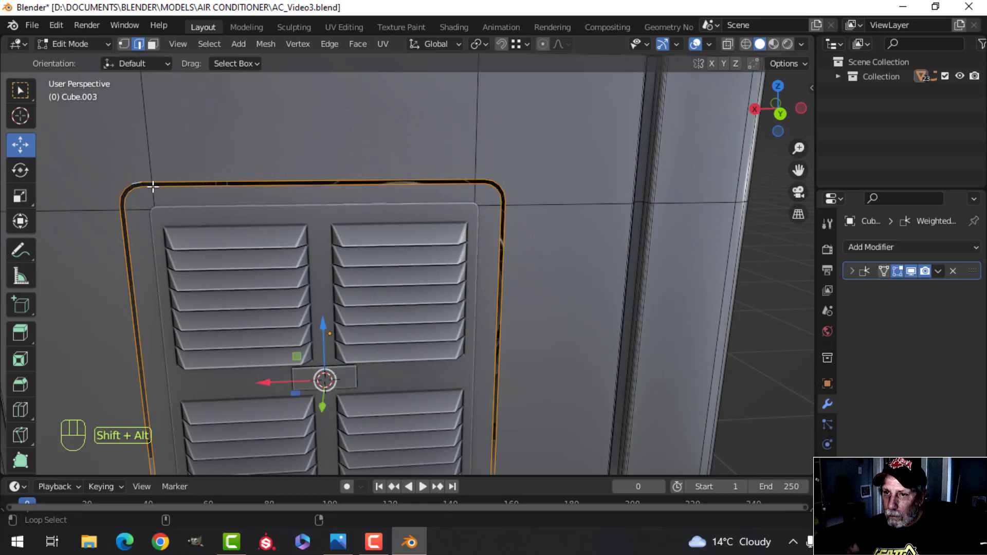
# - Extrude the selected groove edges along Y into the casing to give the groove depth
pyautogui.scroll(-3, 548, 255)
pyautogui.keyDown('shift'); pyautogui.moveTo(549, 255); pyautogui.dragTo(478, 254, button='middle'); pyautogui.keyUp('shift')
pyautogui.scroll(2, 478, 255)
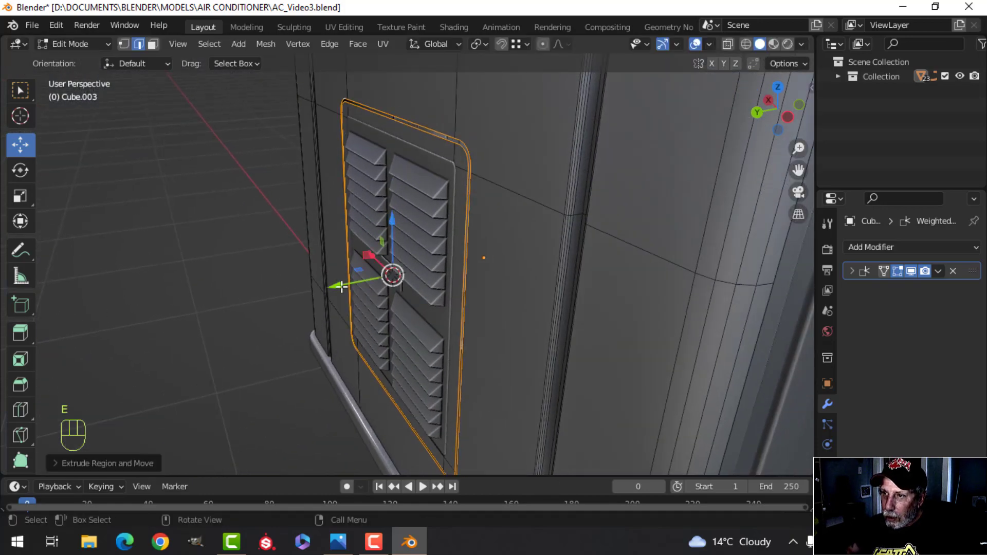
pyautogui.moveTo(342, 286); pyautogui.dragTo(350, 286)
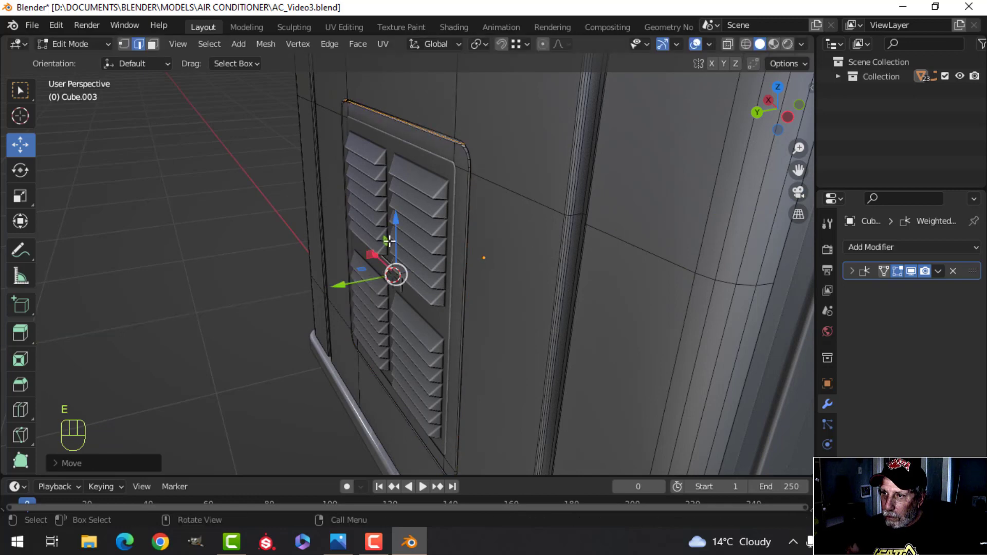
# - Bridge the extruded edge loops of the groove around the vent to close the gap between them, and clear the selection
pyautogui.moveTo(350, 287); pyautogui.dragTo(468, 211, button='middle')
pyautogui.hotkey('ctrl', 'e')
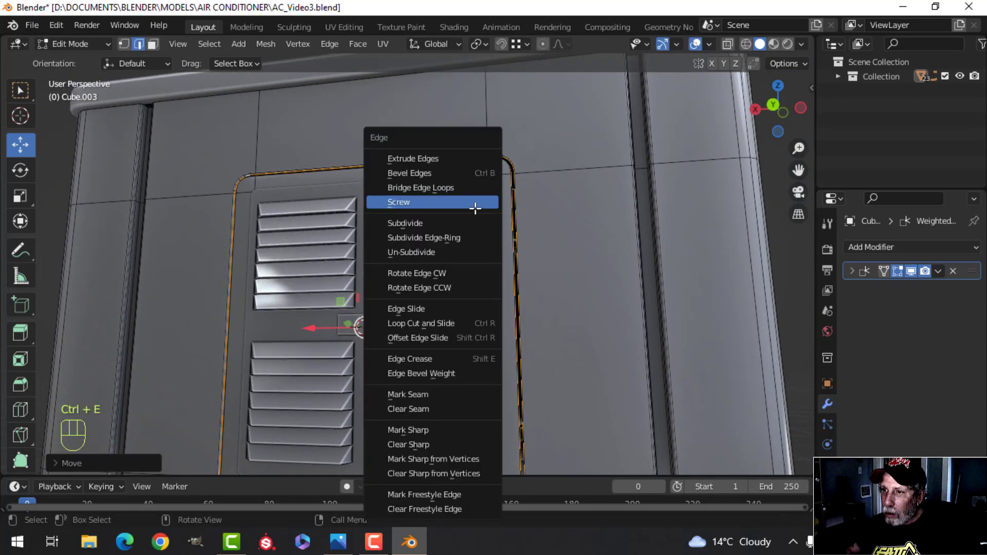
pyautogui.click(468, 191)
pyautogui.hotkey('alt', 'a')
pyautogui.scroll(-3, 542, 214)
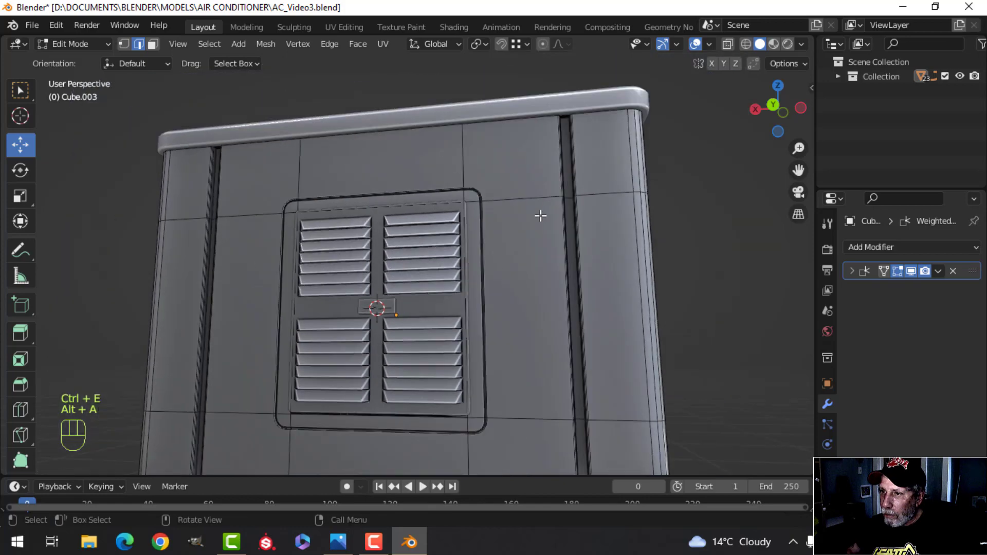
# - Select the edges along the outer rim of the groove around the vent
pyautogui.scroll(4, 538, 225)
pyautogui.keyDown('shift'); pyautogui.moveTo(538, 225); pyautogui.dragTo(518, 258, button='middle'); pyautogui.keyUp('shift')
pyautogui.scroll(2, 555, 230)
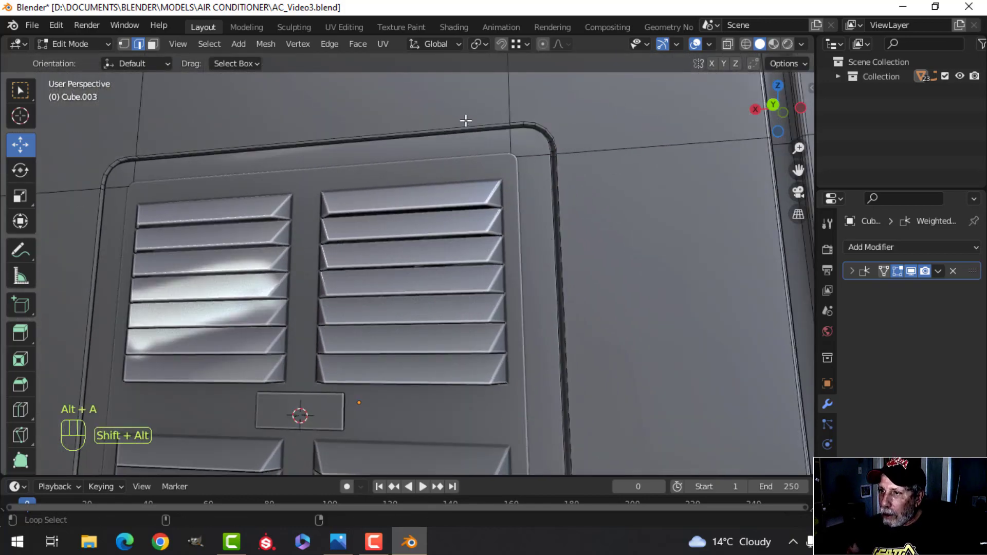
pyautogui.scroll(-4, 496, 208)
pyautogui.scroll(3, 558, 320)
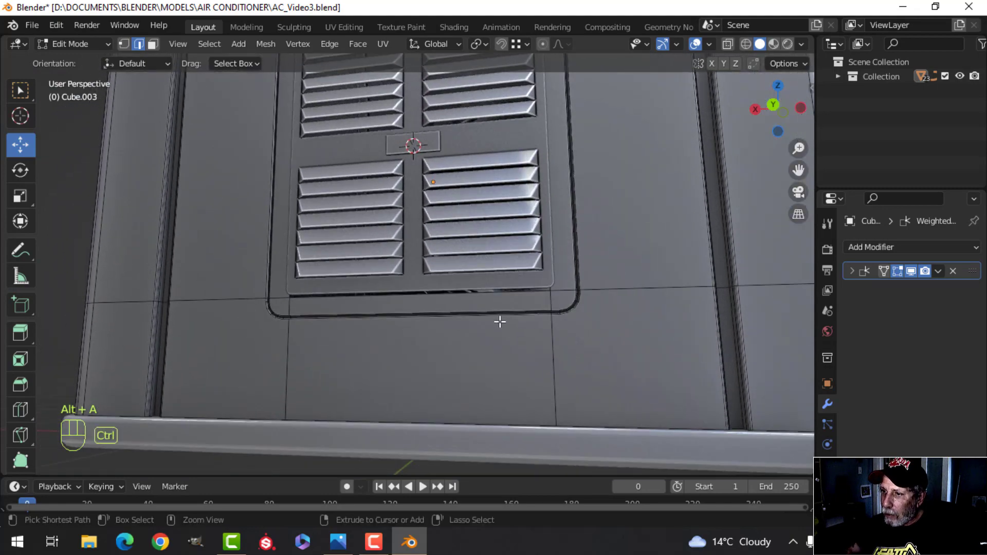
pyautogui.scroll(-4, 381, 164)
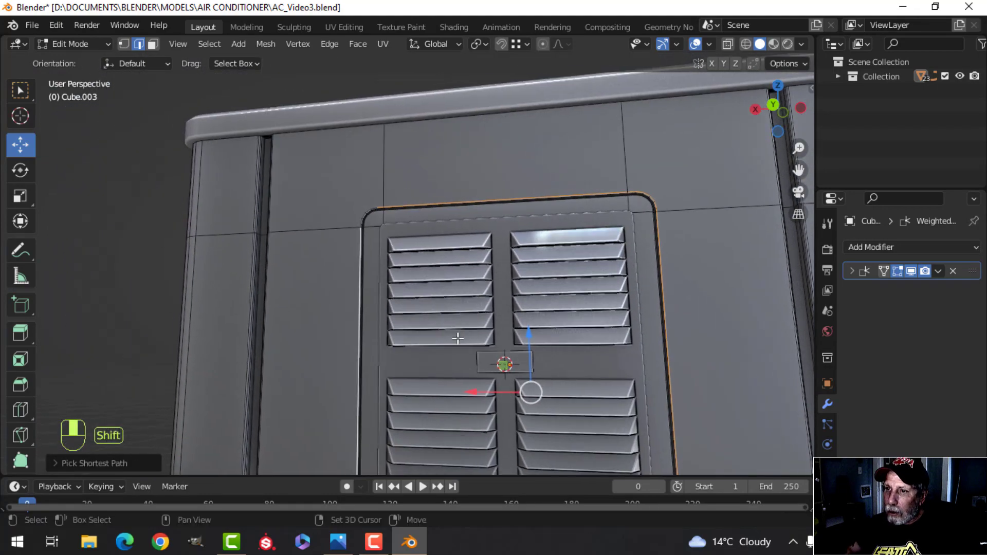
pyautogui.scroll(7, 368, 240)
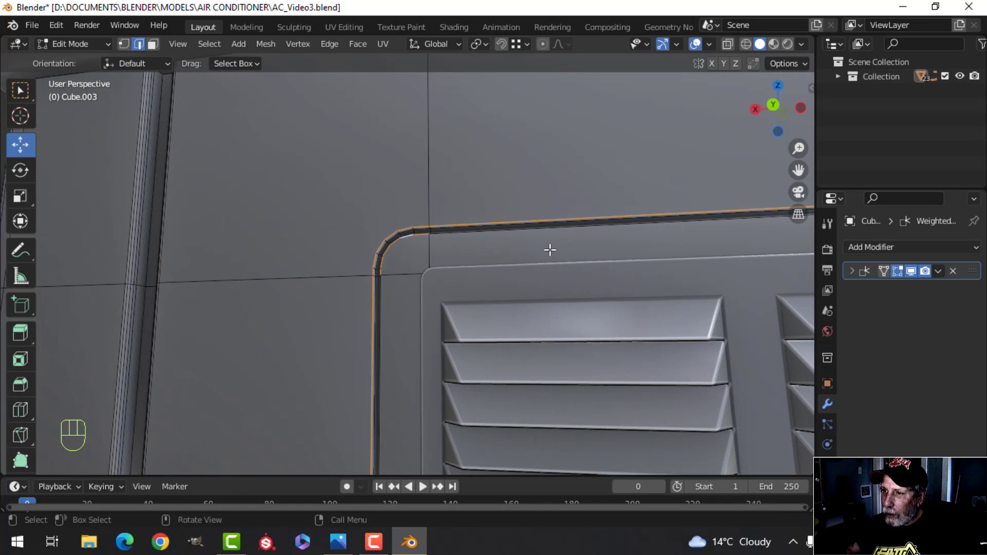
# - Add the edges along the inner rim of the groove to the selection, all the way around the vent
pyautogui.keyDown('ctrl'); pyautogui.click(562, 232); pyautogui.keyUp('ctrl')
pyautogui.scroll(-5, 579, 267)
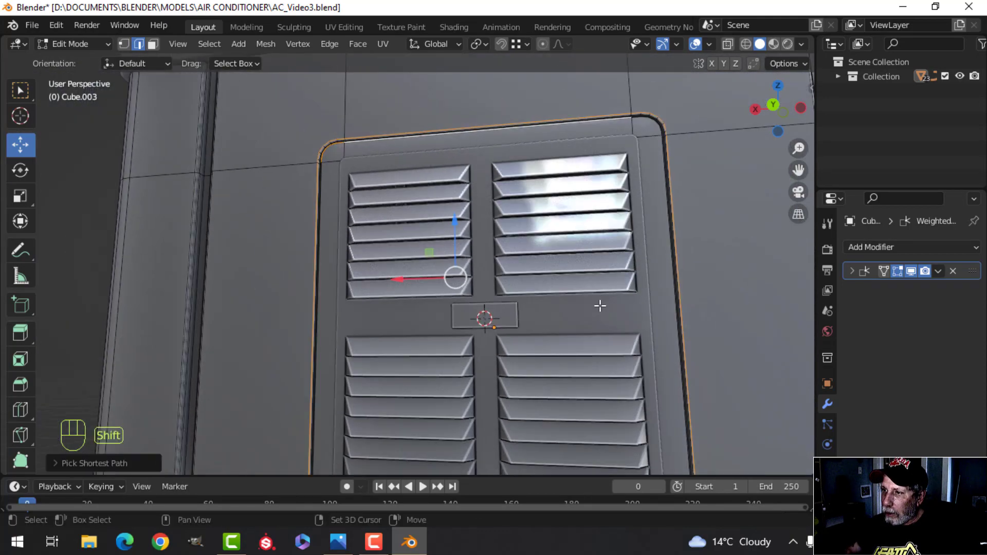
pyautogui.keyDown('shift'); pyautogui.moveTo(536, 385); pyautogui.dragTo(503, 354, button='middle'); pyautogui.keyUp('shift')
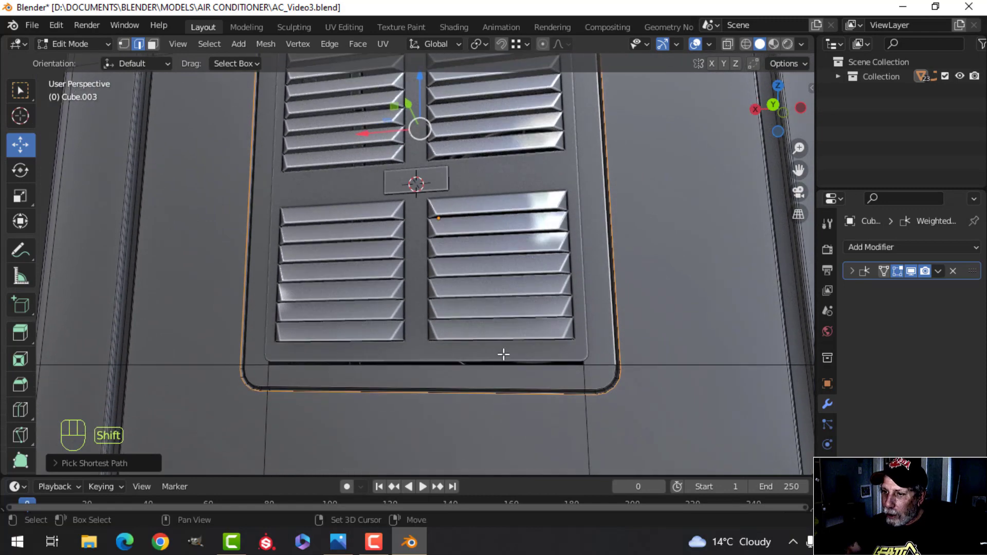
pyautogui.moveTo(320, 302); pyautogui.dragTo(296, 270, button='middle')
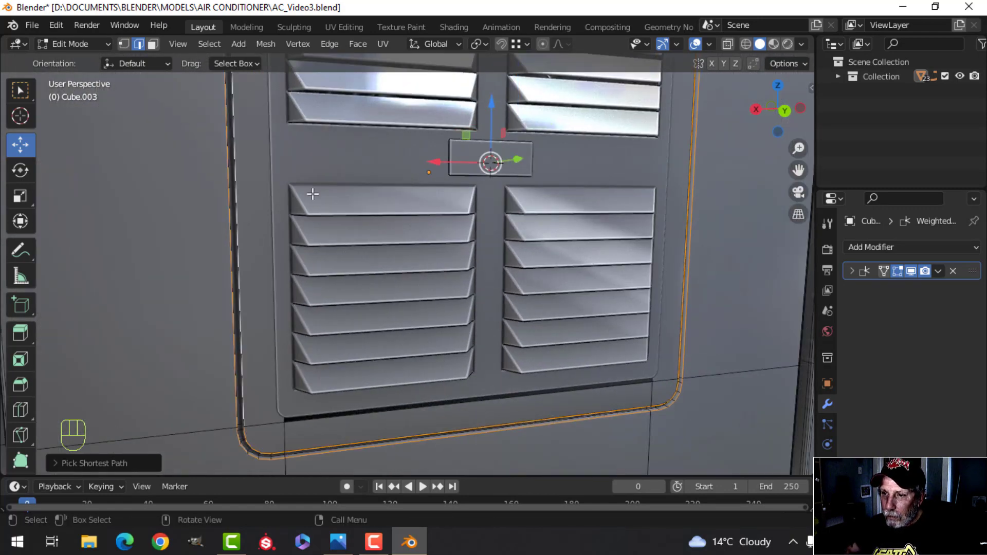
pyautogui.keyDown('shift'); pyautogui.moveTo(313, 194); pyautogui.dragTo(407, 379, button='middle'); pyautogui.keyUp('shift')
pyautogui.keyDown('shift'); pyautogui.scroll(2, 431, 256); pyautogui.keyUp('shift')
pyautogui.moveTo(432, 255); pyautogui.dragTo(392, 325, button='middle')
pyautogui.scroll(2, 392, 326)
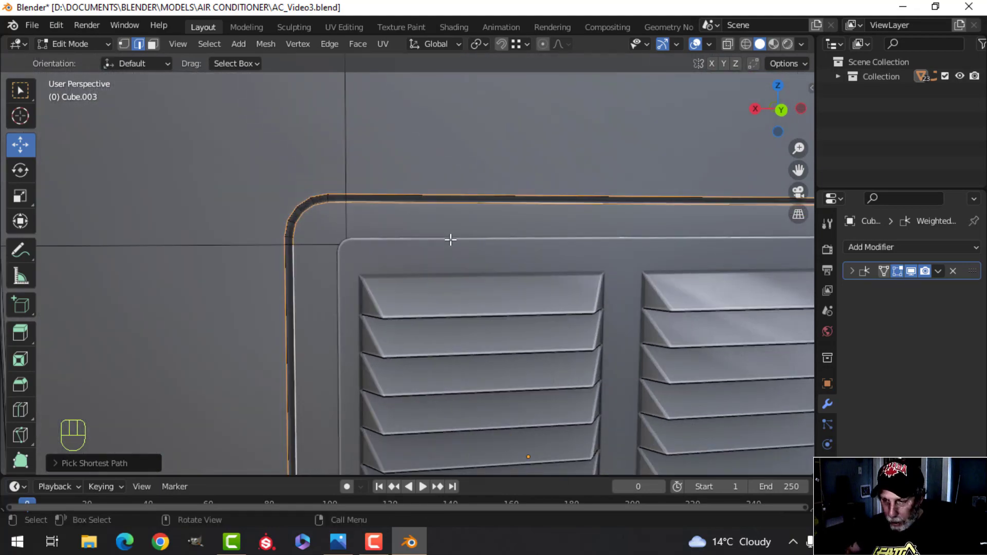
# - Bevel both selected groove rims with 2 segments and a width of about 0.003 m, and return to object mode
pyautogui.scroll(-2, 632, 267)
pyautogui.keyDown('shift'); pyautogui.moveTo(632, 267); pyautogui.dragTo(471, 226, button='middle'); pyautogui.keyUp('shift')
pyautogui.scroll(2, 600, 136)
pyautogui.scroll(2, 500, 293)
pyautogui.scroll(1, 541, 252)
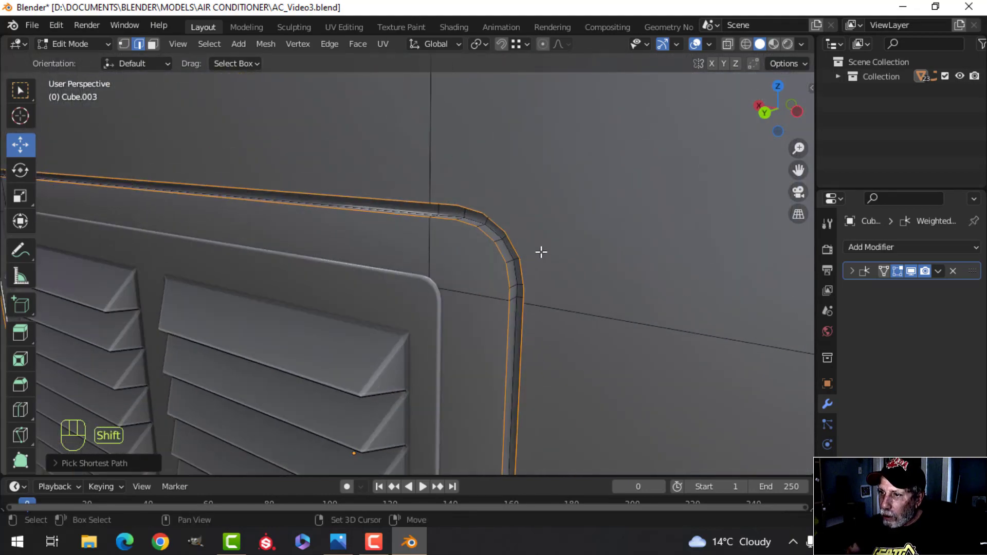
pyautogui.keyDown('shift'); pyautogui.moveTo(542, 252); pyautogui.dragTo(522, 270, button='middle'); pyautogui.keyUp('shift')
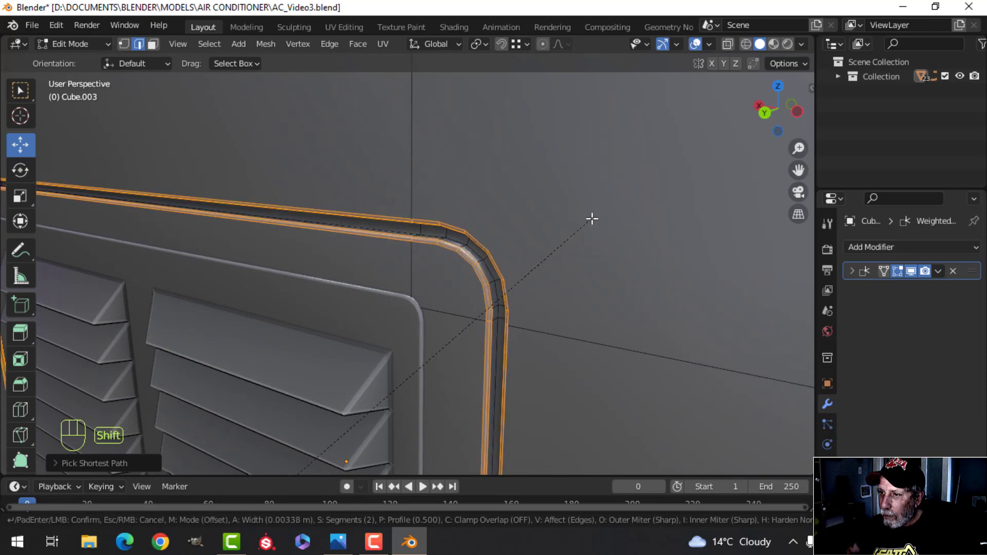
pyautogui.press('Tab')
pyautogui.scroll(-3, 479, 306)
pyautogui.scroll(-3, 427, 335)
pyautogui.hotkey('alt', 'a')
pyautogui.moveTo(427, 335); pyautogui.dragTo(488, 236, button='middle')
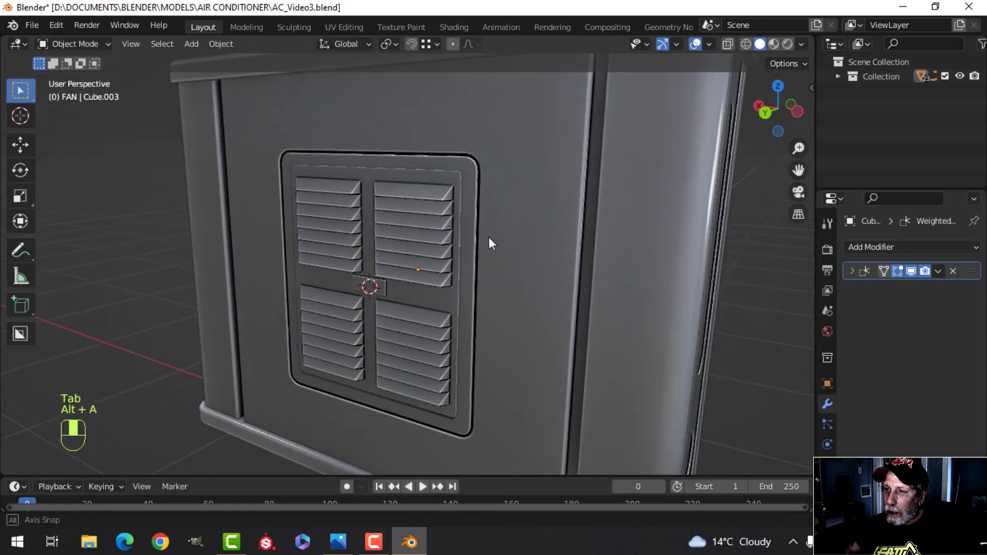
# - Scale the whole louvred vent mesh up slightly in edit mode and shift it down along Z to centre it inside the groove
pyautogui.scroll(3, 513, 285)
pyautogui.keyDown('shift'); pyautogui.moveTo(460, 370); pyautogui.dragTo(534, 226, button='middle'); pyautogui.keyUp('shift')
pyautogui.scroll(2, 462, 257)
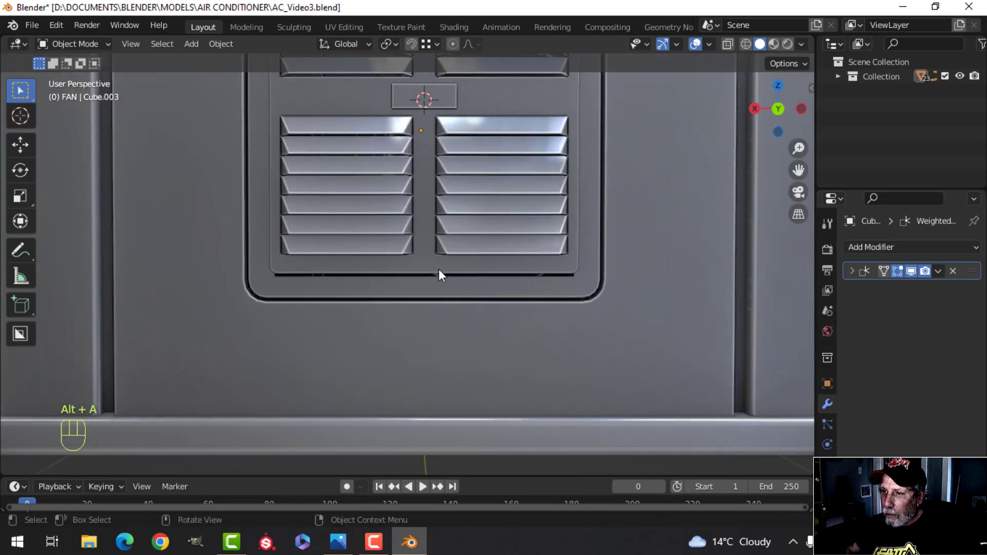
pyautogui.click(439, 269)
pyautogui.press('KP_1')
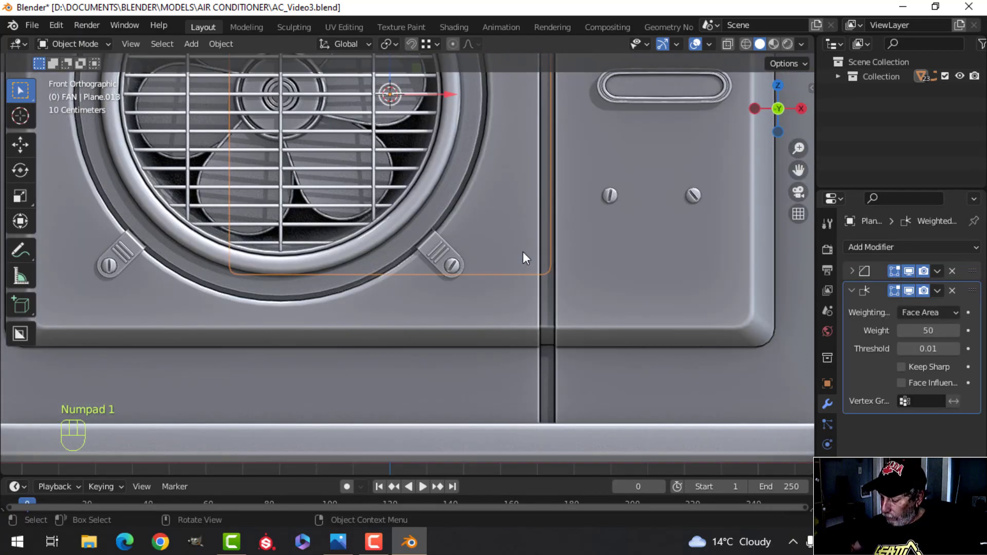
pyautogui.press('ctrl+KP_1')
pyautogui.scroll(-2, 523, 252)
pyautogui.keyDown('shift'); pyautogui.moveTo(522, 252); pyautogui.dragTo(514, 350, button='middle'); pyautogui.keyUp('shift')
pyautogui.press('Tab')
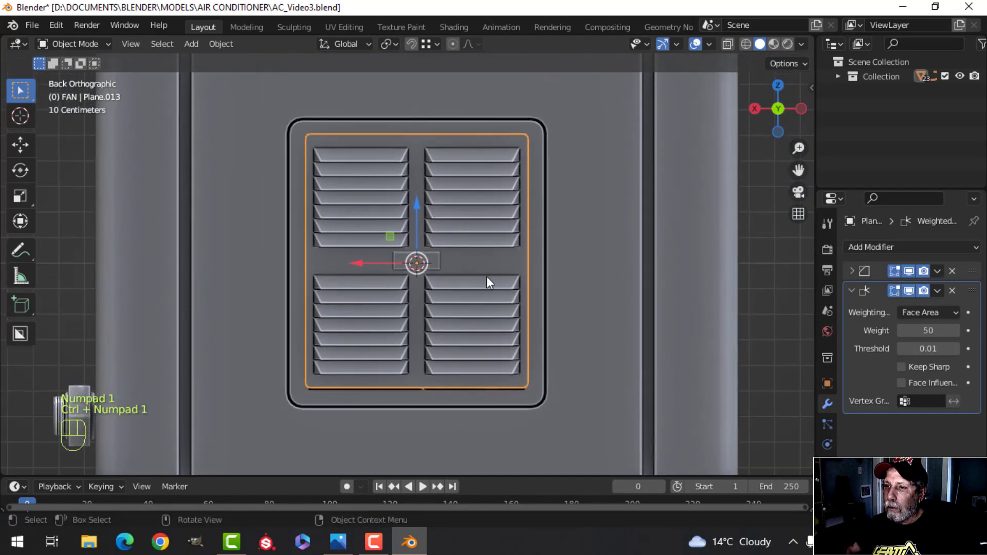
pyautogui.press('a')
pyautogui.press('s')
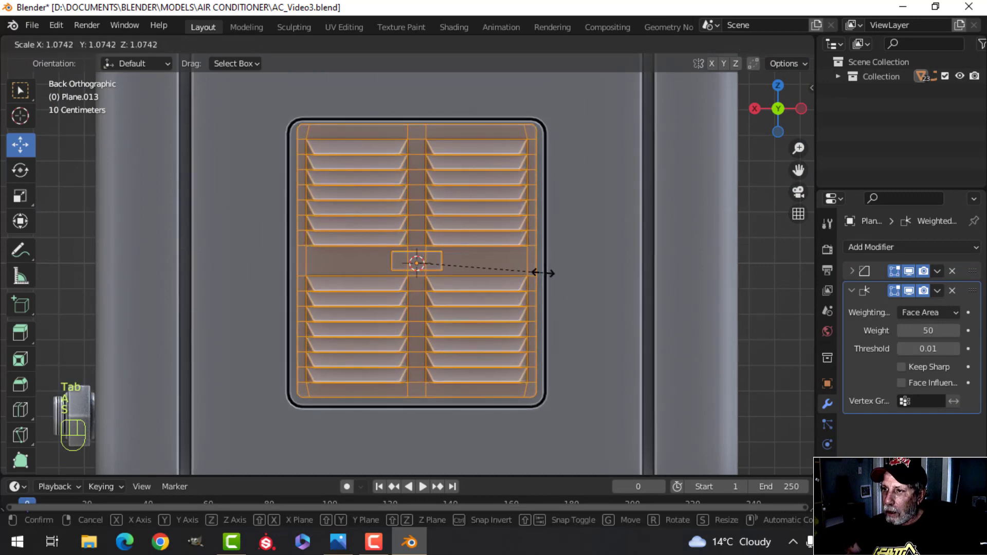
pyautogui.click(520, 275)
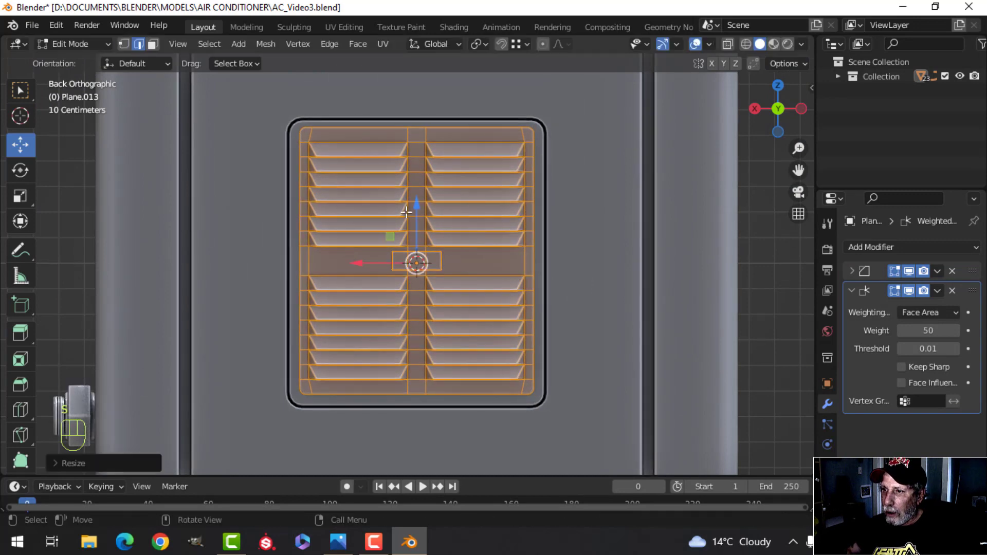
pyautogui.moveTo(413, 207); pyautogui.dragTo(415, 211)
pyautogui.press('Tab')
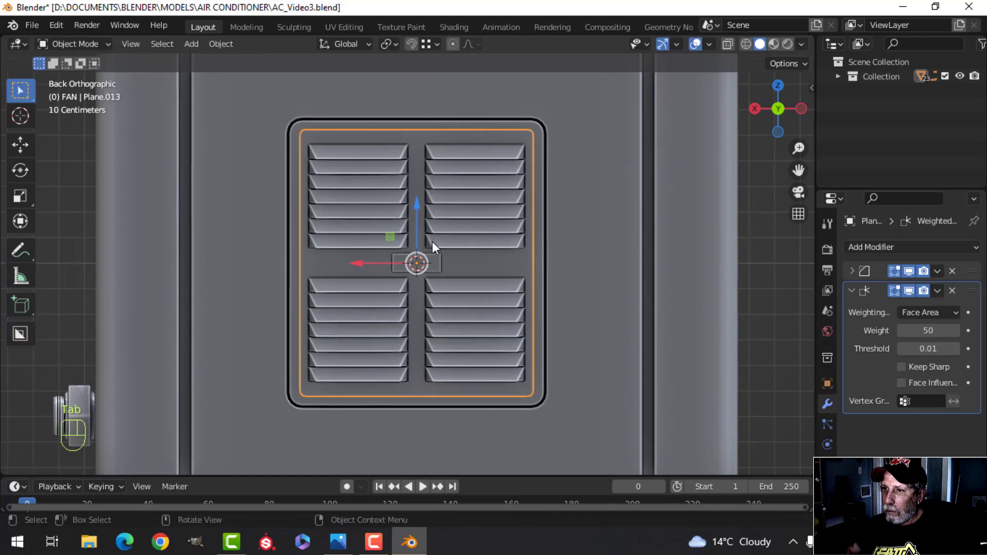
# - Examine the enlarged vent, its louvres and the bevelled groove from several angles on the air conditioner's back
pyautogui.scroll(-3, 411, 252)
pyautogui.hotkey('alt', 'a')
pyautogui.moveTo(368, 272); pyautogui.dragTo(445, 291, button='middle')
pyautogui.scroll(5, 445, 292)
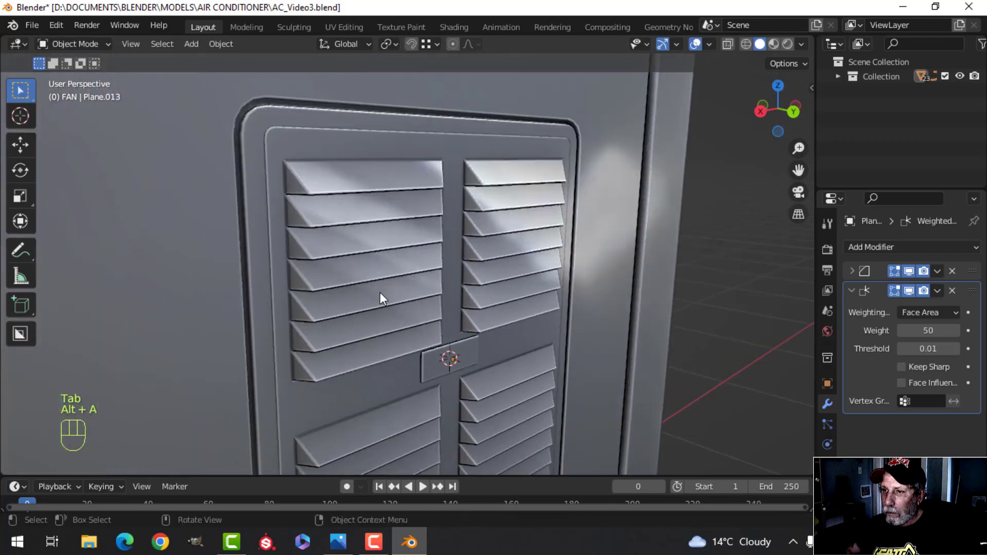
pyautogui.keyDown('shift'); pyautogui.moveTo(380, 292); pyautogui.dragTo(337, 214, button='middle'); pyautogui.keyUp('shift')
pyautogui.scroll(-4, 480, 289)
pyautogui.moveTo(480, 288); pyautogui.dragTo(528, 324, button='middle')
pyautogui.scroll(3, 481, 213)
pyautogui.scroll(2, 529, 324)
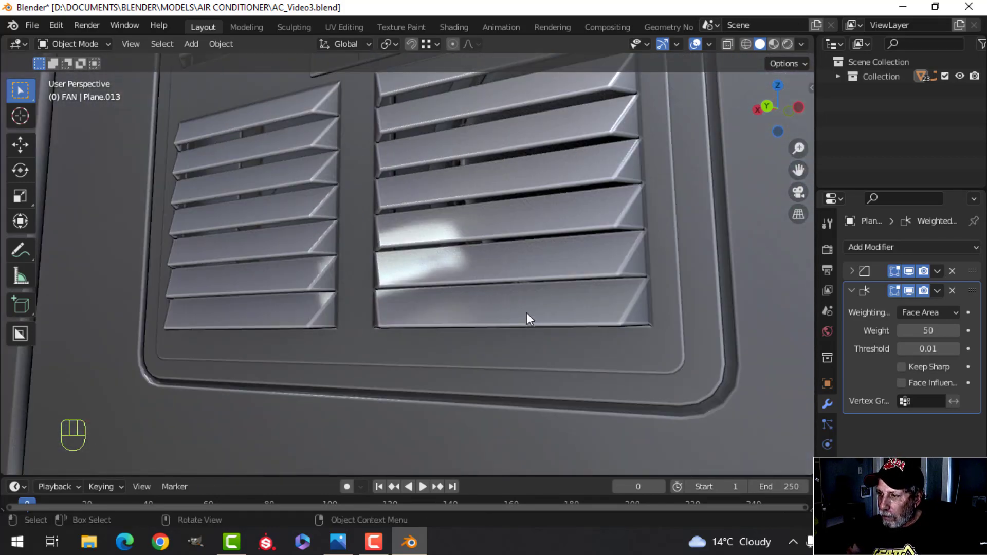
pyautogui.scroll(-7, 526, 313)
pyautogui.keyDown('shift'); pyautogui.moveTo(444, 195); pyautogui.dragTo(514, 264, button='middle'); pyautogui.keyUp('shift')
pyautogui.moveTo(514, 263); pyautogui.dragTo(576, 298, button='middle')
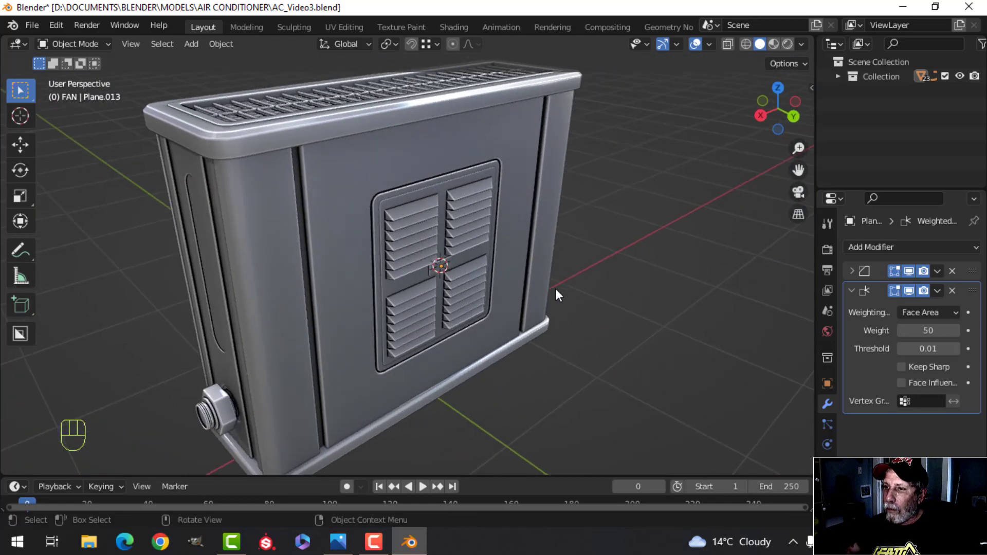
# - Duplicate one of the two screws below the front panel's handle in edit mode and move the copy along Y behind the casing
pyautogui.scroll(3, 417, 267)
pyautogui.moveTo(417, 267); pyautogui.dragTo(492, 270, button='middle')
pyautogui.scroll(-3, 419, 273)
pyautogui.scroll(2, 492, 270)
pyautogui.scroll(2, 493, 269)
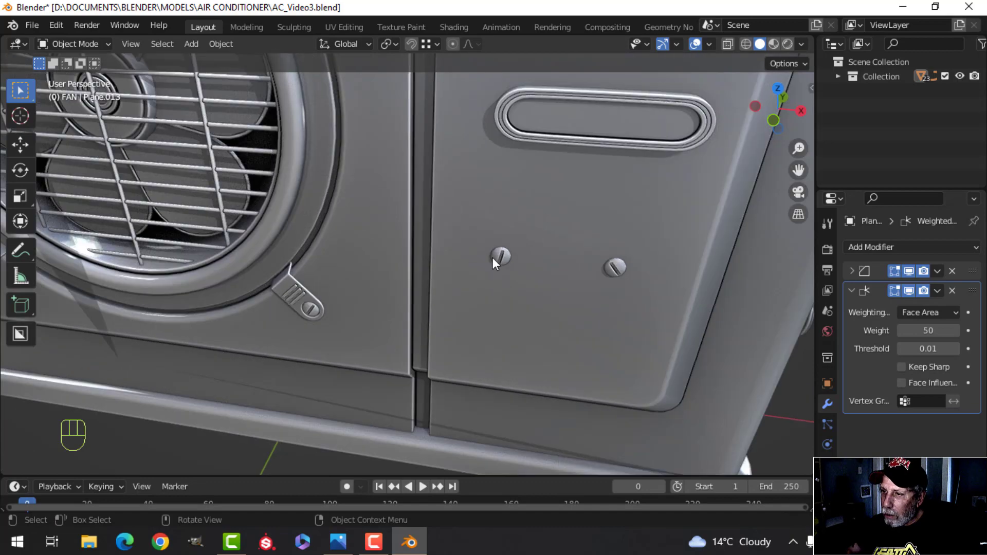
pyautogui.click(493, 257)
pyautogui.press('Tab')
pyautogui.scroll(-3, 583, 267)
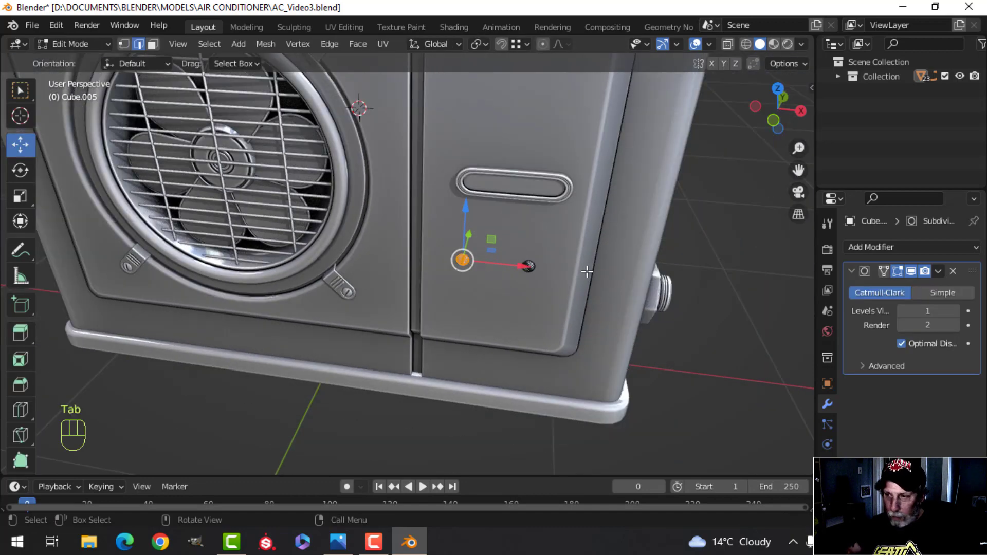
pyautogui.moveTo(602, 268); pyautogui.dragTo(449, 264, button='middle')
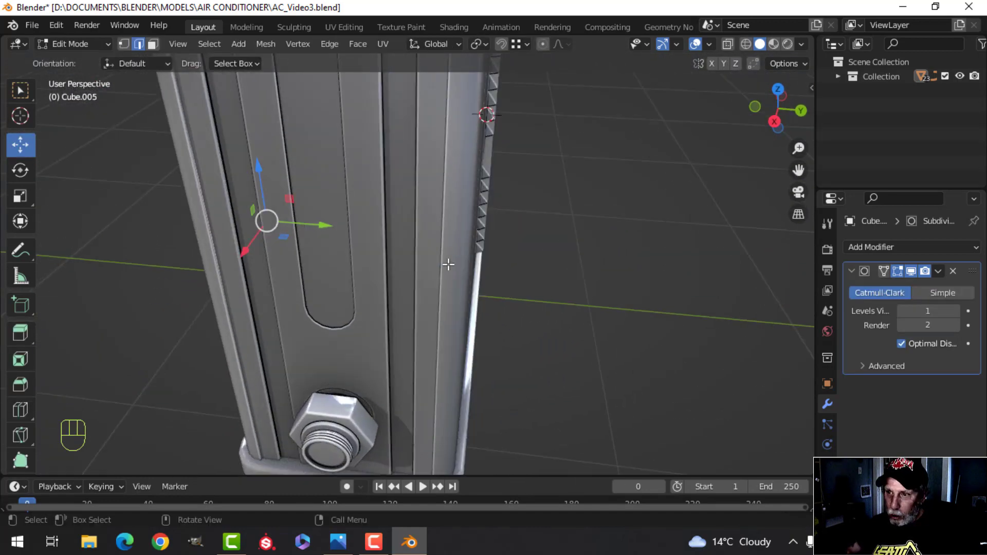
pyautogui.hotkey('shift', 'd')
pyautogui.moveTo(325, 225); pyautogui.dragTo(384, 233)
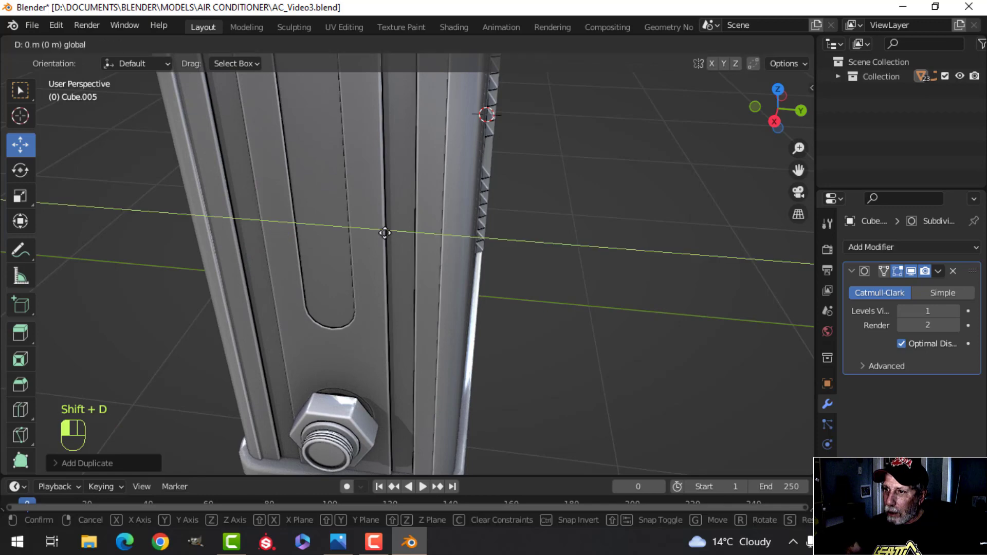
pyautogui.click(552, 257)
# - Separate the duplicated screw into its own object and return to object mode
pyautogui.press('p')
pyautogui.click(642, 255)
pyautogui.press('Tab')
pyautogui.moveTo(648, 267); pyautogui.dragTo(534, 290, button='middle')
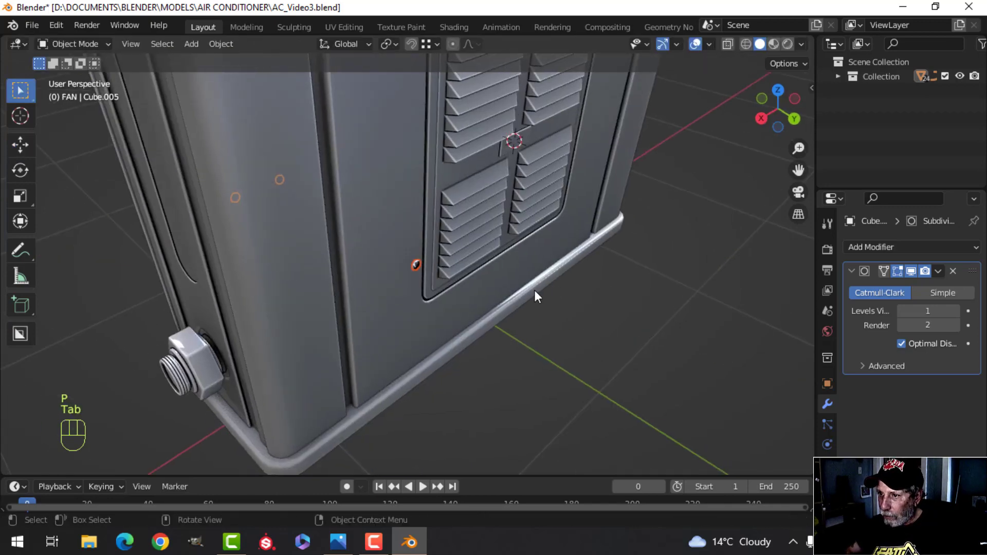
# - Select the separated screw's entire mesh in edit mode and rotate it 180° about Z to face away from the back
pyautogui.click(416, 267)
pyautogui.press('Tab')
pyautogui.press('a')
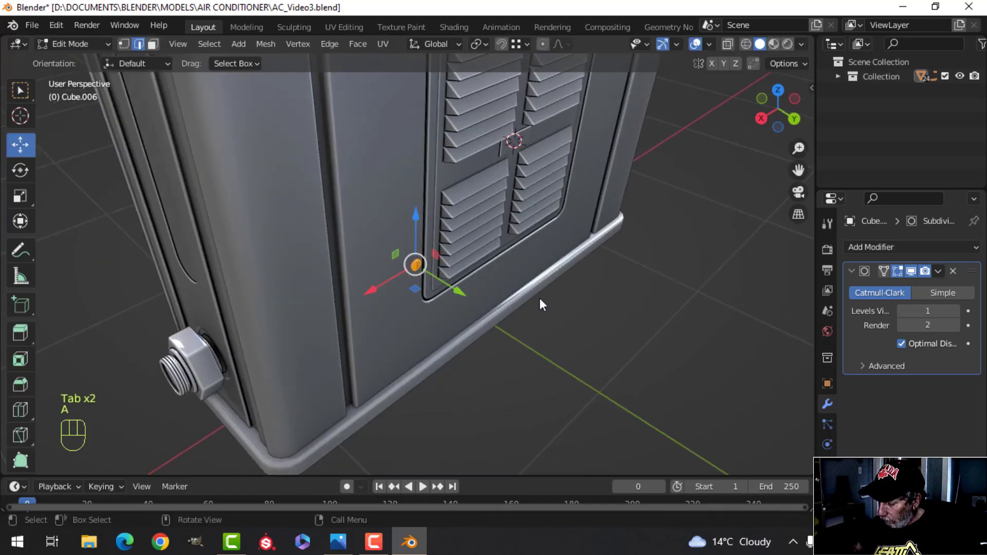
pyautogui.press('KP_Decimal')
pyautogui.moveTo(540, 303); pyautogui.dragTo(655, 310, button='middle')
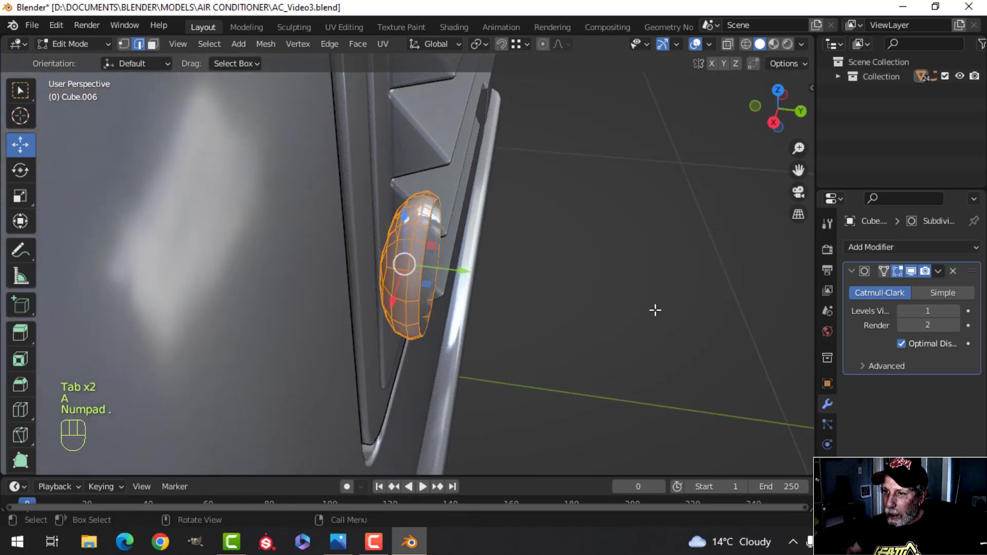
pyautogui.press('r')
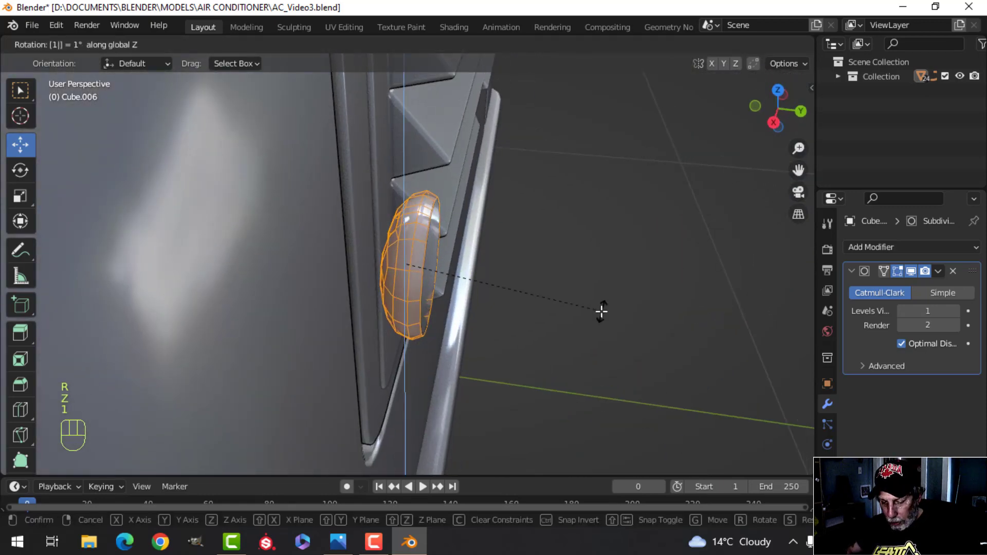
pyautogui.press('0')
pyautogui.press('Return')
# - Move the rotated screw along Y until it sits against the casing's back surface
pyautogui.moveTo(475, 273); pyautogui.dragTo(319, 246)
pyautogui.keyDown('shift'); pyautogui.moveTo(415, 249); pyautogui.dragTo(607, 293, button='middle'); pyautogui.keyUp('shift')
pyautogui.moveTo(467, 279); pyautogui.dragTo(459, 274)
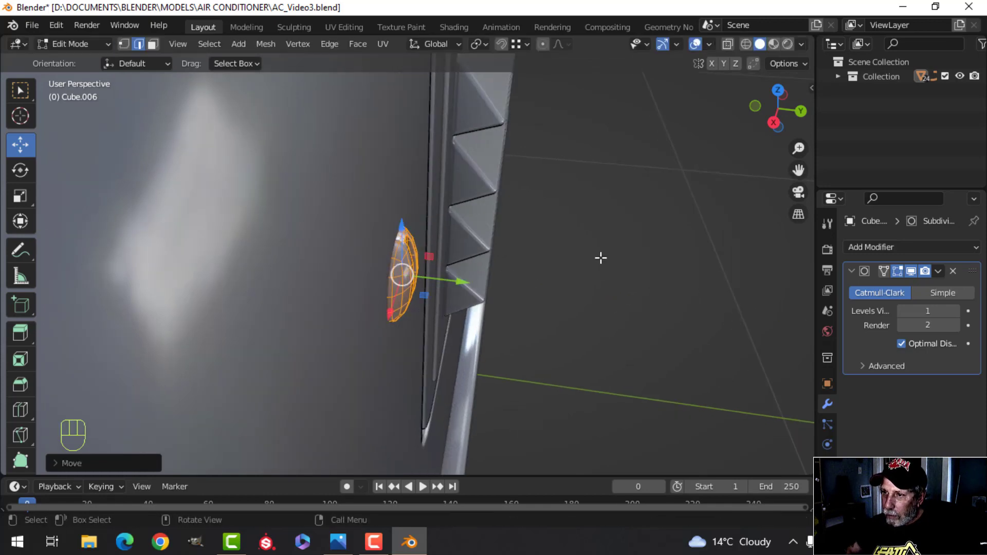
# - Place the screw on the upper-left corner of the vent frame in the back view
pyautogui.moveTo(599, 258); pyautogui.dragTo(449, 360, button='middle')
pyautogui.press('ctrl+KP_1')
pyautogui.scroll(-5, 498, 269)
pyautogui.scroll(-2, 470, 332)
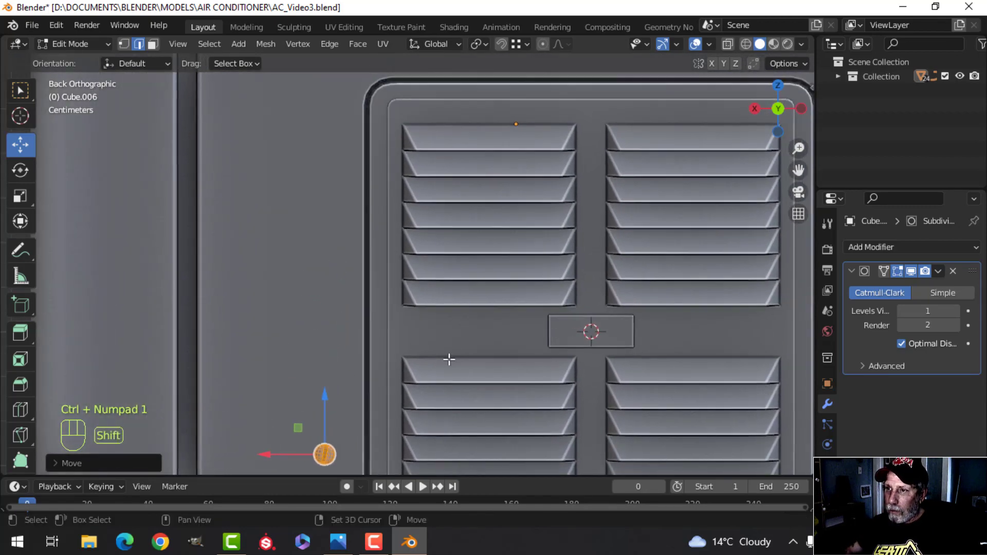
pyautogui.press('g')
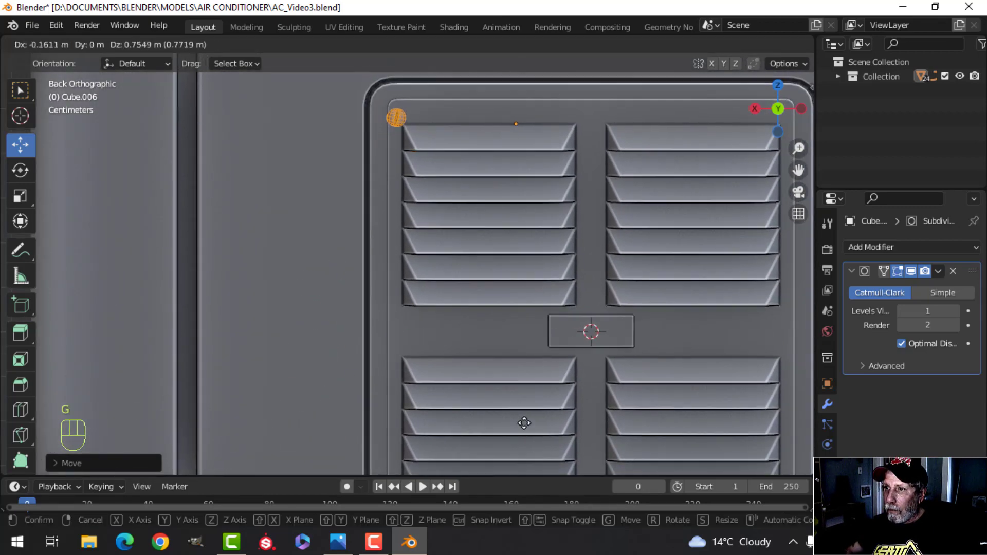
pyautogui.click(529, 419)
# - Adjust the screw along Y to seat its head on the vent frame's surface
pyautogui.keyDown('shift'); pyautogui.moveTo(525, 166); pyautogui.dragTo(445, 259, button='middle'); pyautogui.keyUp('shift')
pyautogui.moveTo(445, 259); pyautogui.dragTo(532, 288, button='middle')
pyautogui.scroll(3, 478, 309)
pyautogui.keyDown('shift'); pyautogui.moveTo(432, 304); pyautogui.dragTo(458, 370, button='middle'); pyautogui.keyUp('shift')
pyautogui.scroll(2, 469, 346)
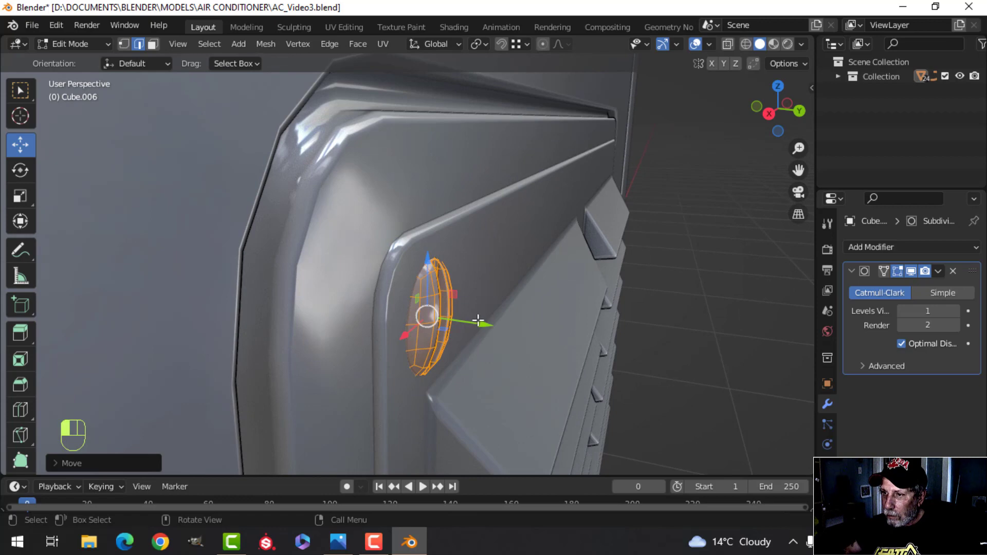
pyautogui.moveTo(478, 321); pyautogui.dragTo(487, 322)
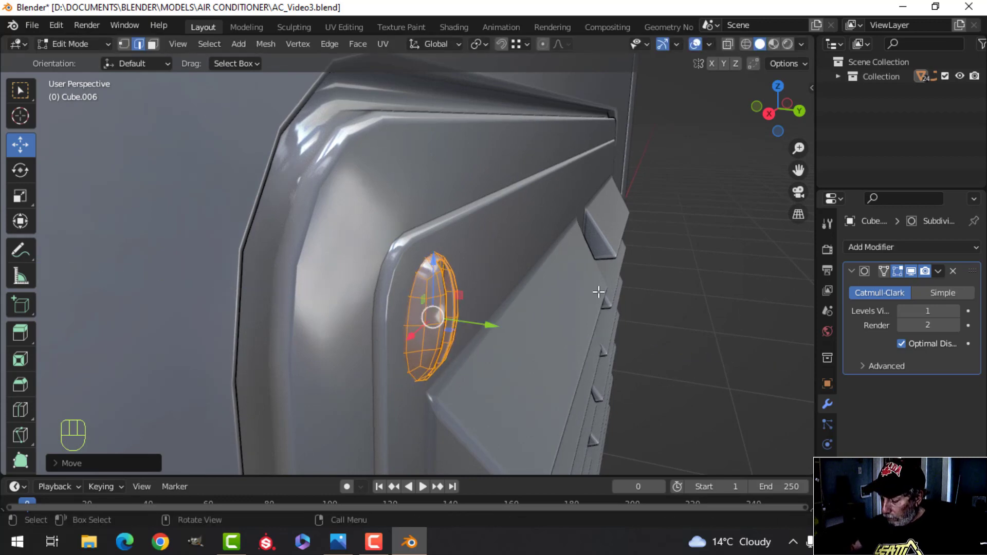
# - Scale the screw down slightly and nudge it closer to the upper-left corner of the vent frame in the back view
pyautogui.press('ctrl+KP_1')
pyautogui.scroll(-2, 473, 299)
pyautogui.keyDown('shift'); pyautogui.moveTo(363, 289); pyautogui.dragTo(426, 272, button='middle'); pyautogui.keyUp('shift')
pyautogui.scroll(1, 403, 290)
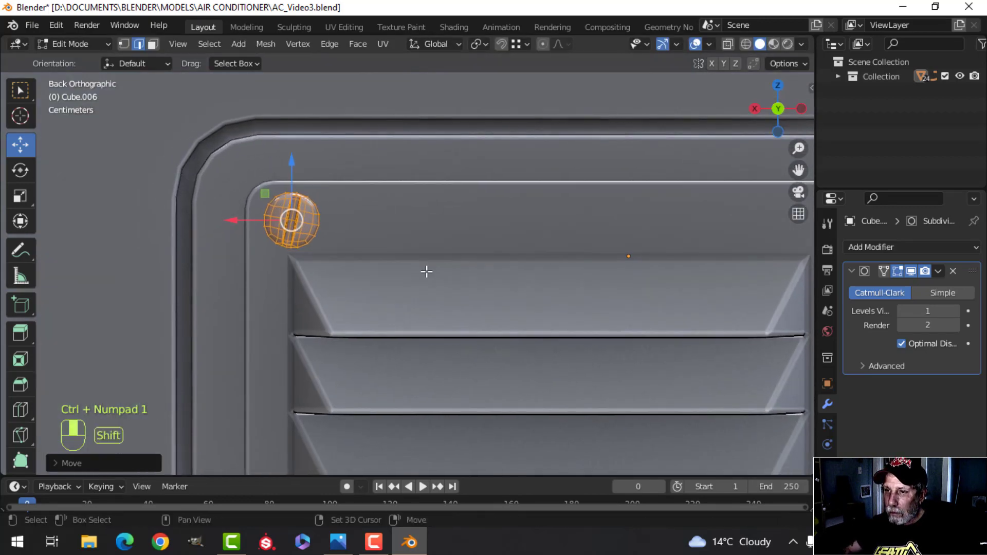
pyautogui.press('s')
pyautogui.click(409, 274)
pyautogui.press('g')
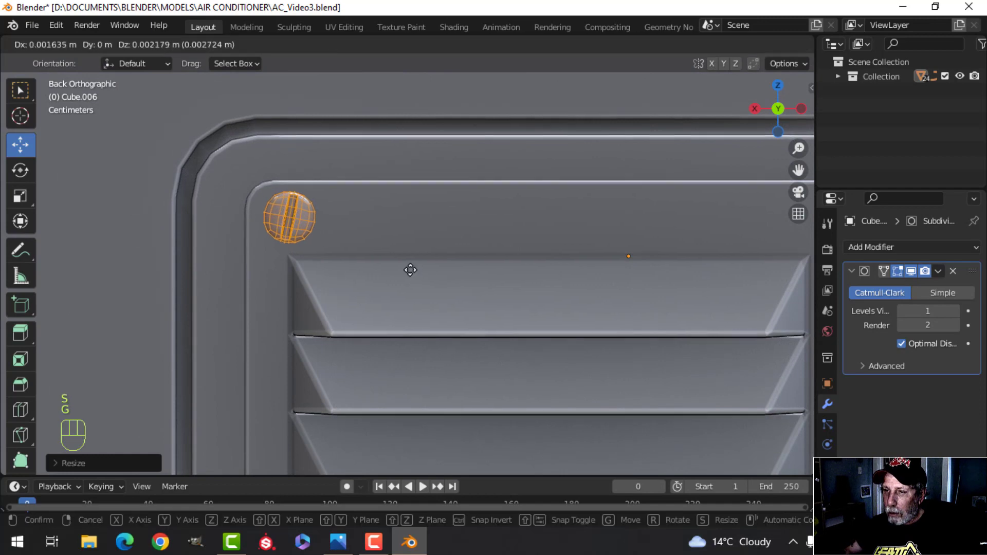
pyautogui.click(410, 269)
# - Rotate the screw in the back view so its slot runs diagonally, and return to object mode
pyautogui.press('r')
pyautogui.click(382, 305)
pyautogui.scroll(-3, 438, 310)
pyautogui.keyDown('shift'); pyautogui.moveTo(438, 311); pyautogui.dragTo(416, 248, button='middle'); pyautogui.keyUp('shift')
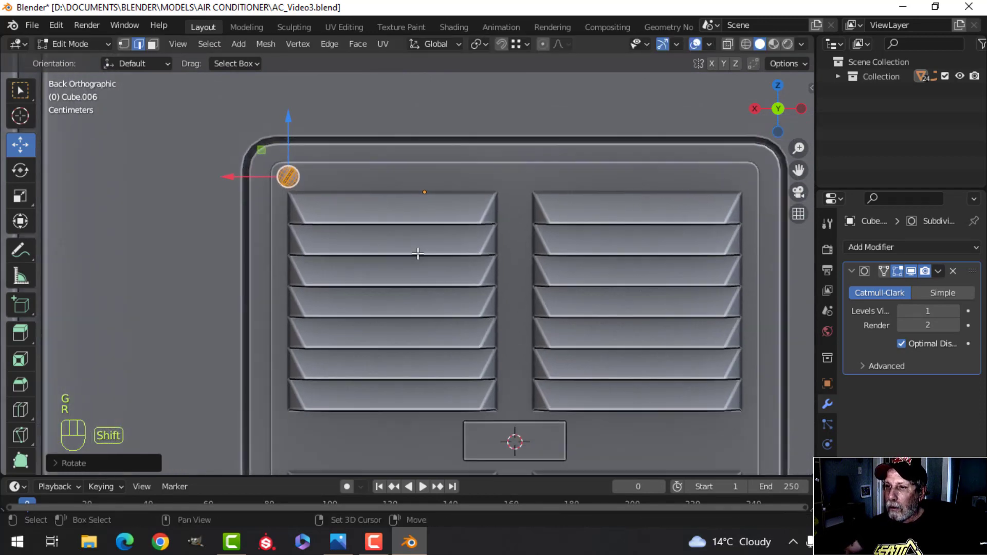
pyautogui.press('Tab')
pyautogui.scroll(-4, 424, 266)
pyautogui.hotkey('alt', 'a')
pyautogui.scroll(2, 440, 299)
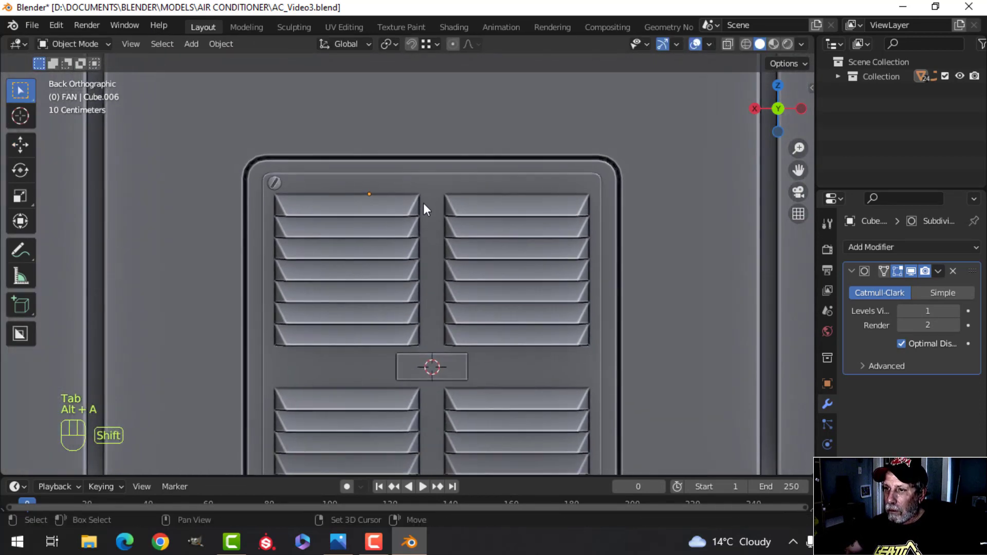
# - Select the vent panel's entire mesh in edit mode and snap the 3D cursor to its centre
pyautogui.click(477, 295)
pyautogui.keyDown('shift'); pyautogui.moveTo(477, 295); pyautogui.dragTo(447, 258, button='middle'); pyautogui.keyUp('shift')
pyautogui.press('Tab')
pyautogui.press('a')
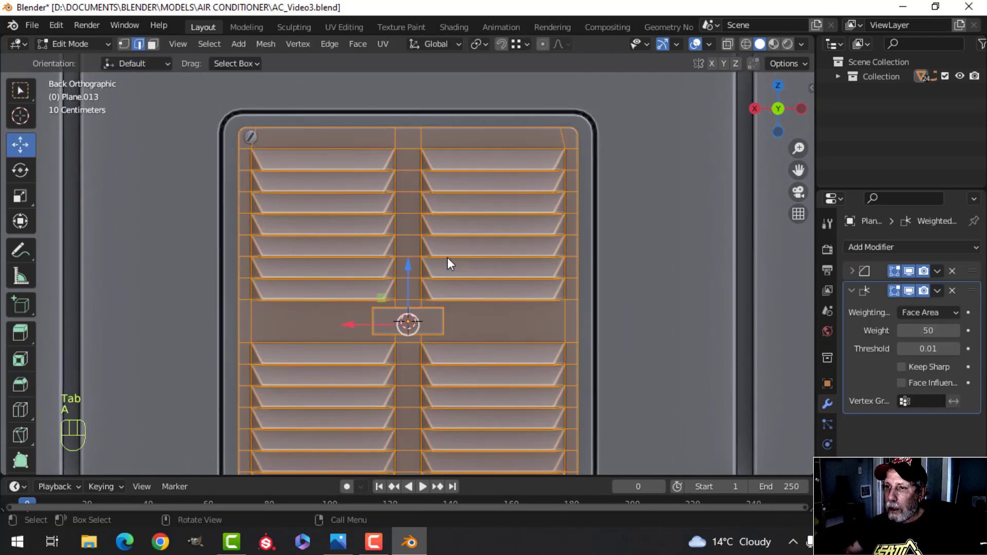
pyautogui.hotkey('shift', 's')
pyautogui.click(443, 341)
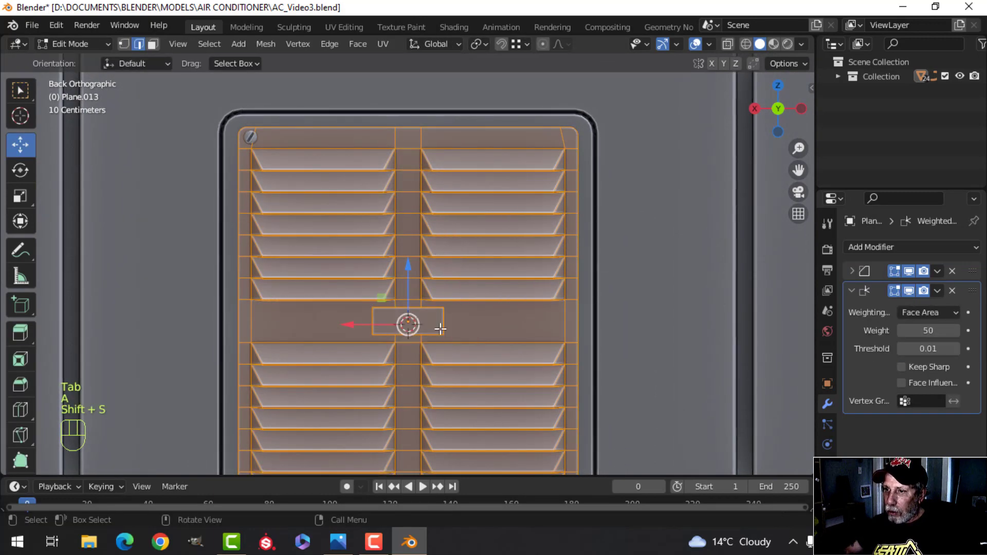
# - Set the corner screw's origin to the 3D cursor at the vent panel's centre
pyautogui.press('Tab')
pyautogui.click(255, 137)
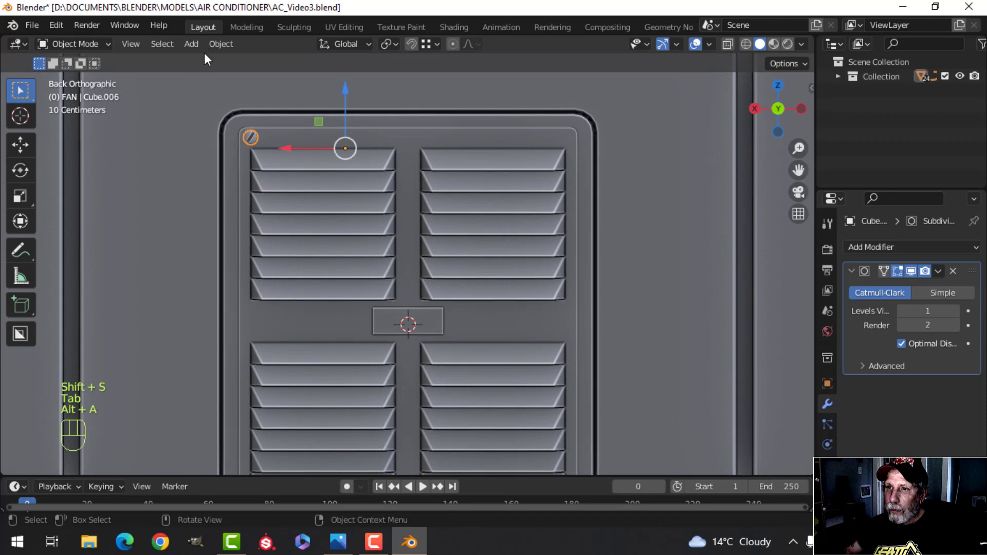
pyautogui.click(221, 44)
pyautogui.moveTo(335, 75)
pyautogui.click(402, 108)
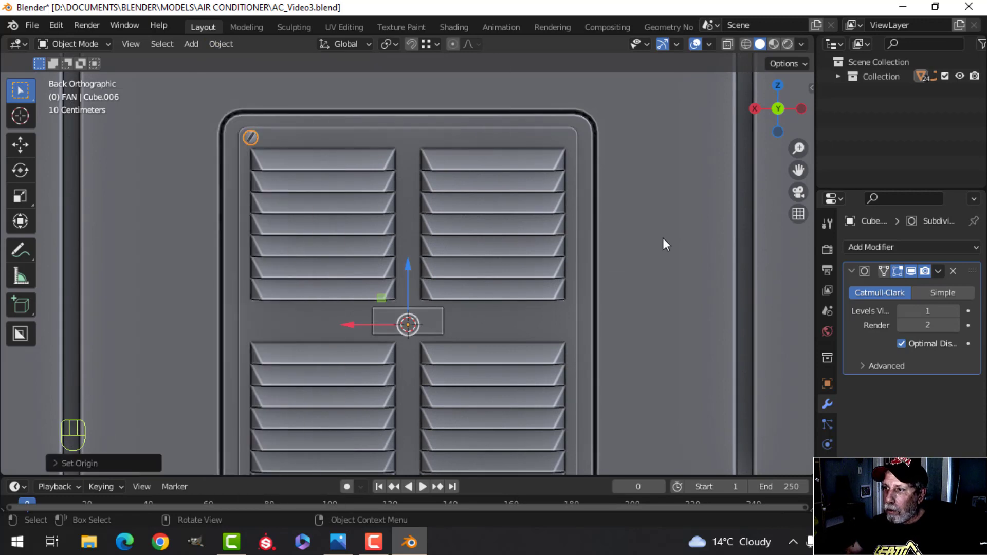
# - Add a Mirror modifier to the screw with the X and Z axes enabled
pyautogui.click(869, 248)
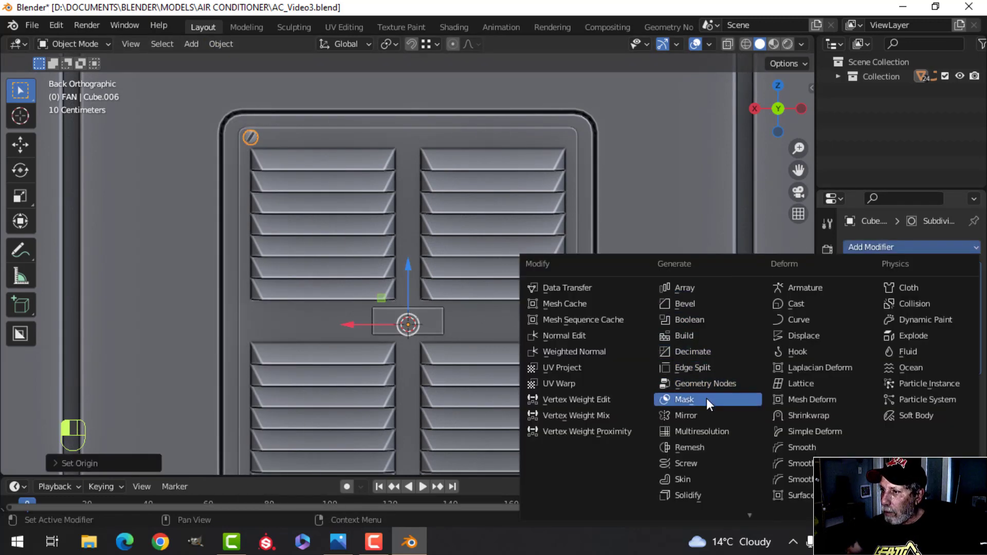
pyautogui.click(708, 413)
pyautogui.scroll(-2, 623, 301)
pyautogui.keyDown('shift'); pyautogui.moveTo(595, 229); pyautogui.dragTo(551, 87, button='middle'); pyautogui.keyUp('shift')
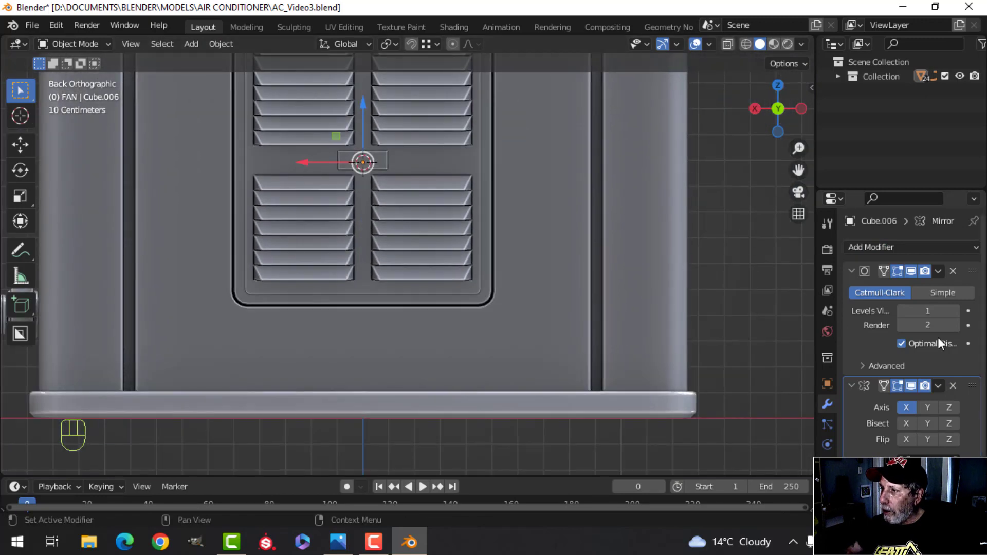
pyautogui.click(947, 408)
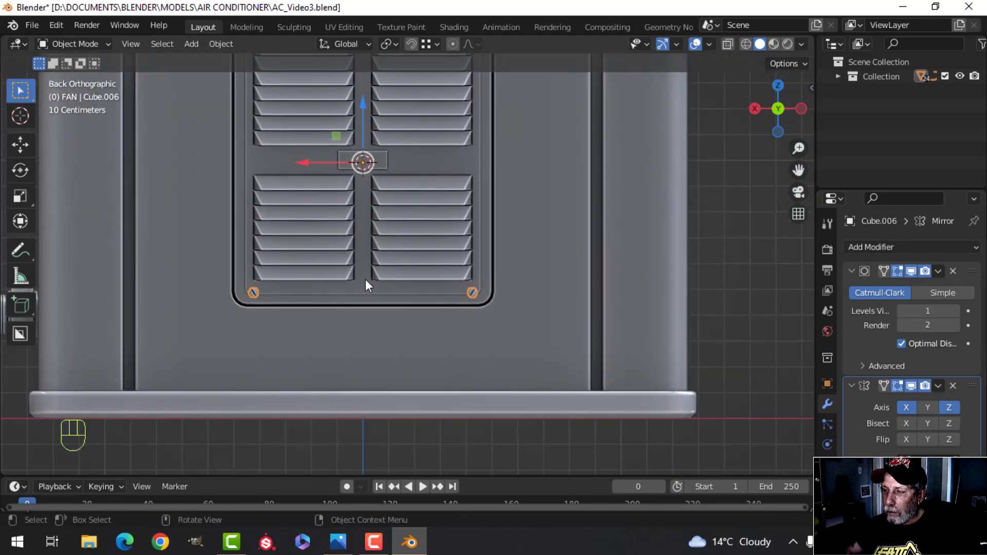
# - Select the face of the small plate at the vent panel's centre and snap the 3D cursor to it
pyautogui.keyDown('shift'); pyautogui.moveTo(344, 263); pyautogui.dragTo(368, 280, button='middle'); pyautogui.keyUp('shift')
pyautogui.scroll(2, 371, 262)
pyautogui.press('Tab')
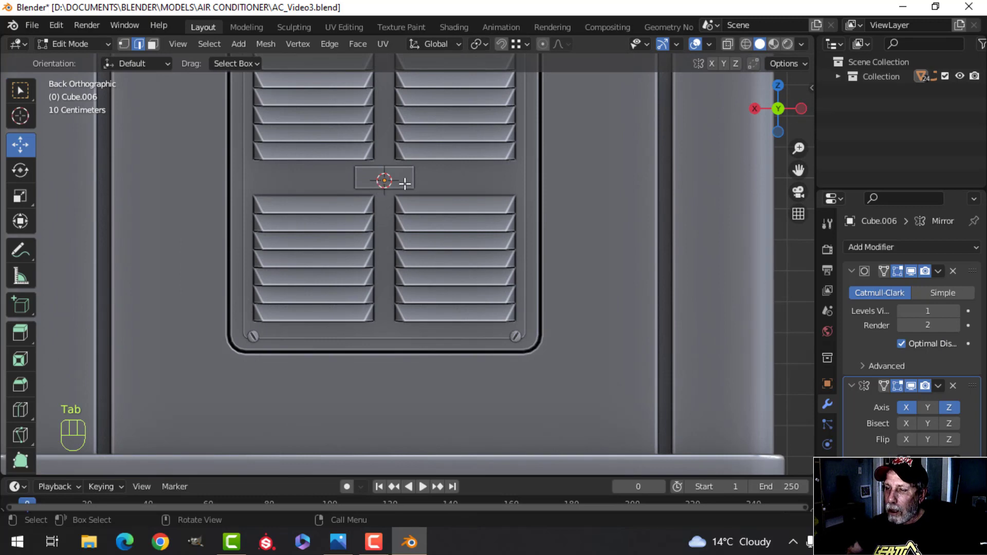
pyautogui.press('Tab')
pyautogui.click(405, 183)
pyautogui.press('Tab')
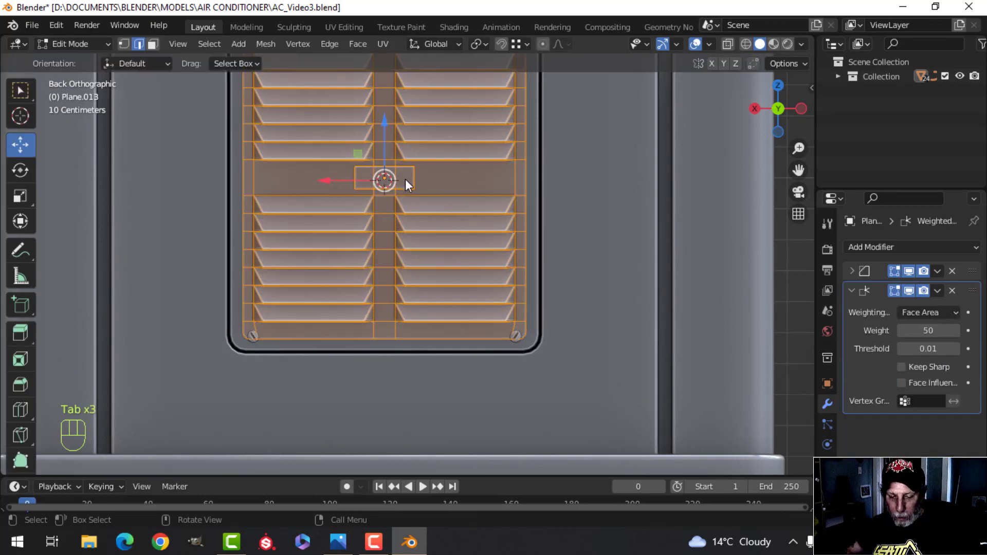
pyautogui.press('3')
pyautogui.click(405, 178)
pyautogui.hotkey('shift', 's')
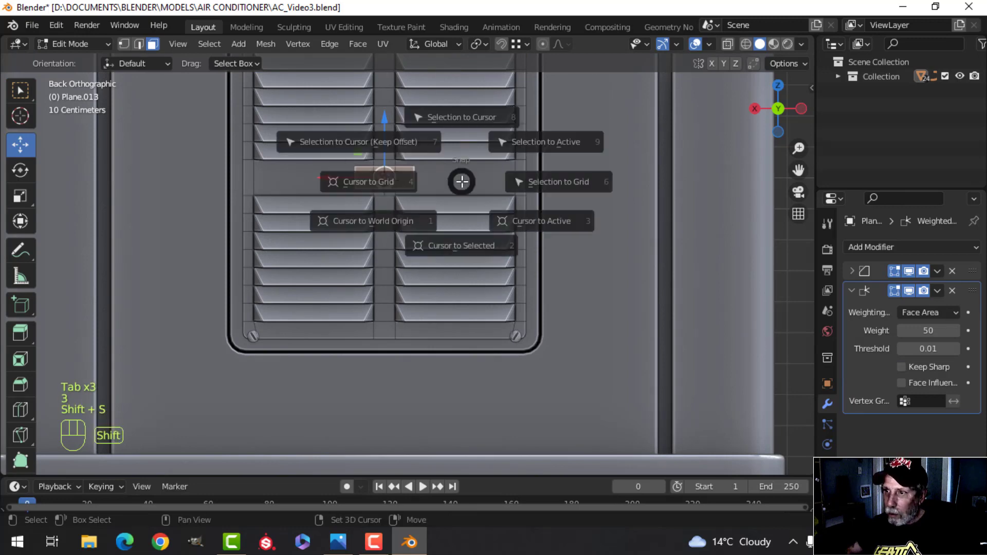
pyautogui.click(465, 271)
# - Set the mirrored screws' origin to the 3D cursor on the central plate
pyautogui.press('Tab')
pyautogui.scroll(-1, 267, 149)
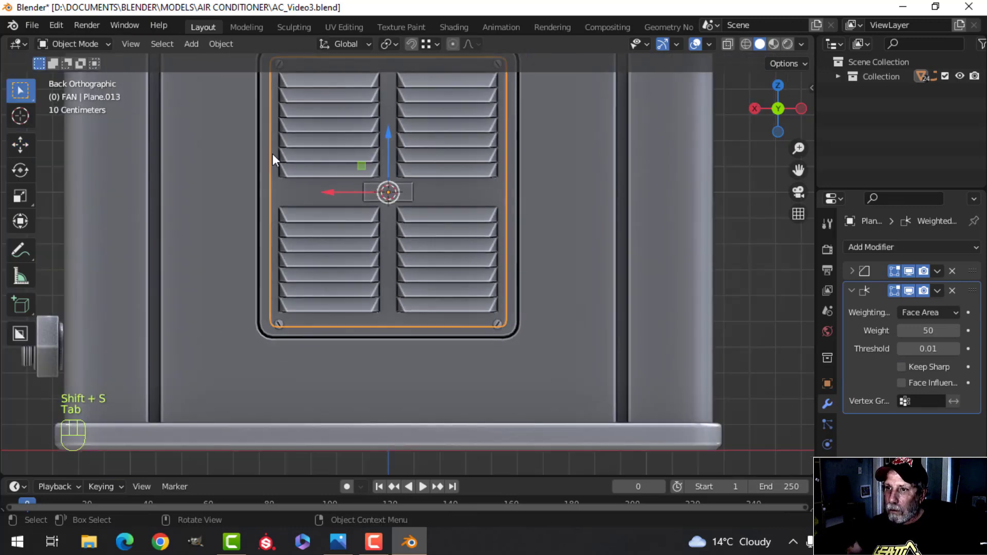
pyautogui.keyDown('shift'); pyautogui.moveTo(272, 153); pyautogui.dragTo(291, 281, button='middle'); pyautogui.keyUp('shift')
pyautogui.click(297, 190)
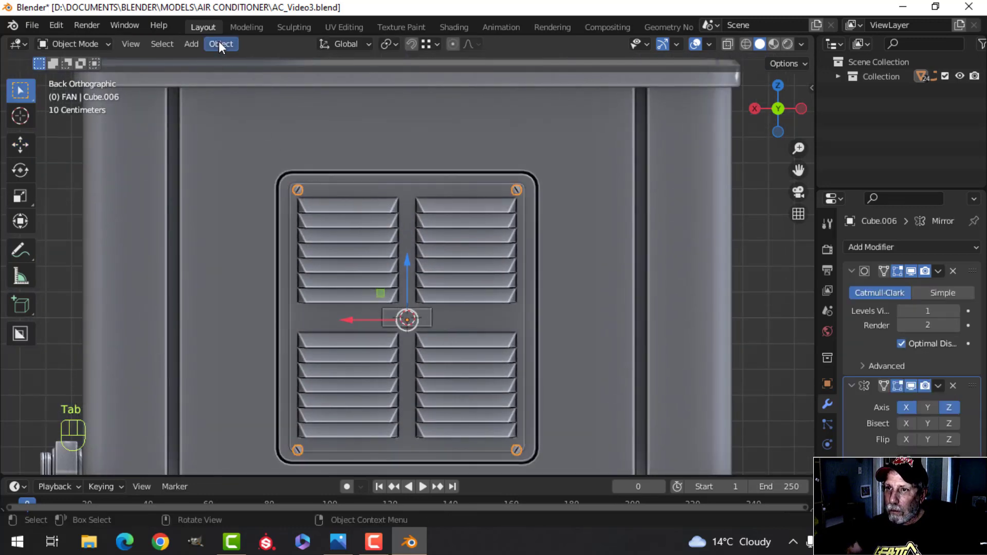
pyautogui.click(220, 44)
pyautogui.moveTo(241, 74)
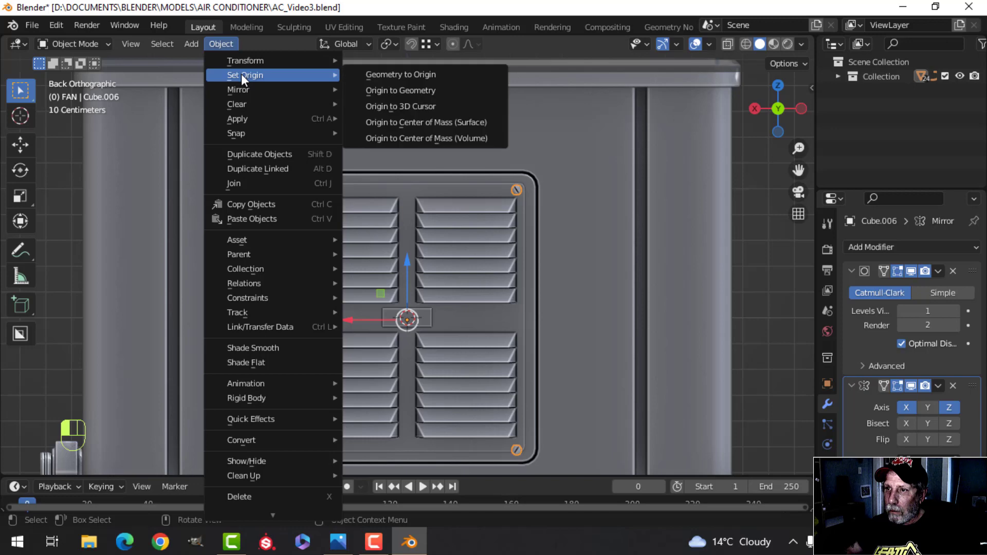
pyautogui.click(387, 106)
# - Scale the screw's whole mesh down slightly in edit mode and reposition it in the vent frame's corner
pyautogui.scroll(-2, 513, 278)
pyautogui.keyDown('shift'); pyautogui.moveTo(513, 278); pyautogui.dragTo(492, 254, button='middle'); pyautogui.keyUp('shift')
pyautogui.scroll(3, 522, 309)
pyautogui.hotkey('alt', 'a')
pyautogui.keyDown('shift'); pyautogui.moveTo(522, 309); pyautogui.dragTo(514, 218, button='middle'); pyautogui.keyUp('shift')
pyautogui.keyDown('shift'); pyautogui.moveTo(383, 190); pyautogui.dragTo(454, 378, button='middle'); pyautogui.keyUp('shift')
pyautogui.scroll(2, 396, 290)
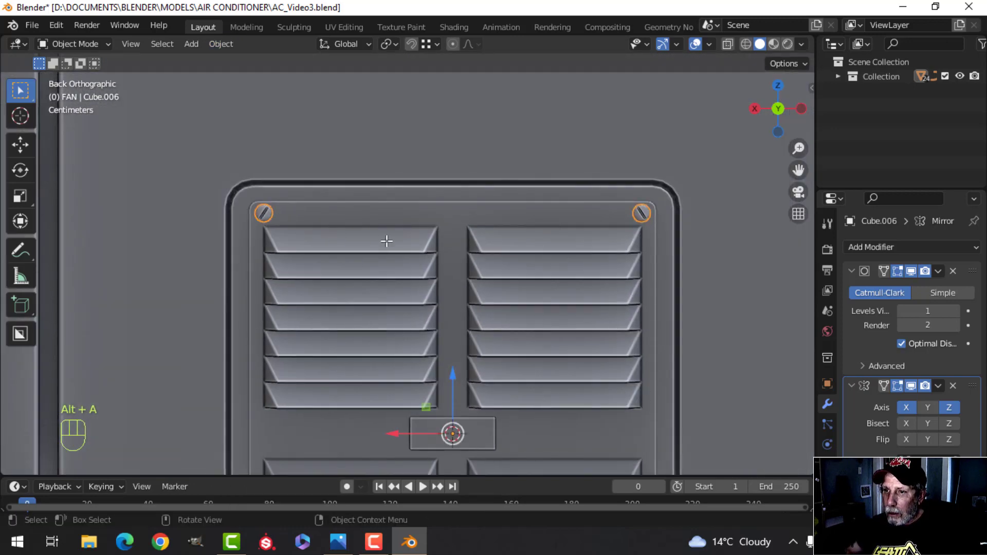
pyautogui.press('Tab')
pyautogui.press('a')
pyautogui.scroll(2, 379, 238)
pyautogui.keyDown('shift'); pyautogui.moveTo(379, 238); pyautogui.dragTo(456, 228, button='middle'); pyautogui.keyUp('shift')
pyautogui.scroll(1, 486, 212)
pyautogui.press('s')
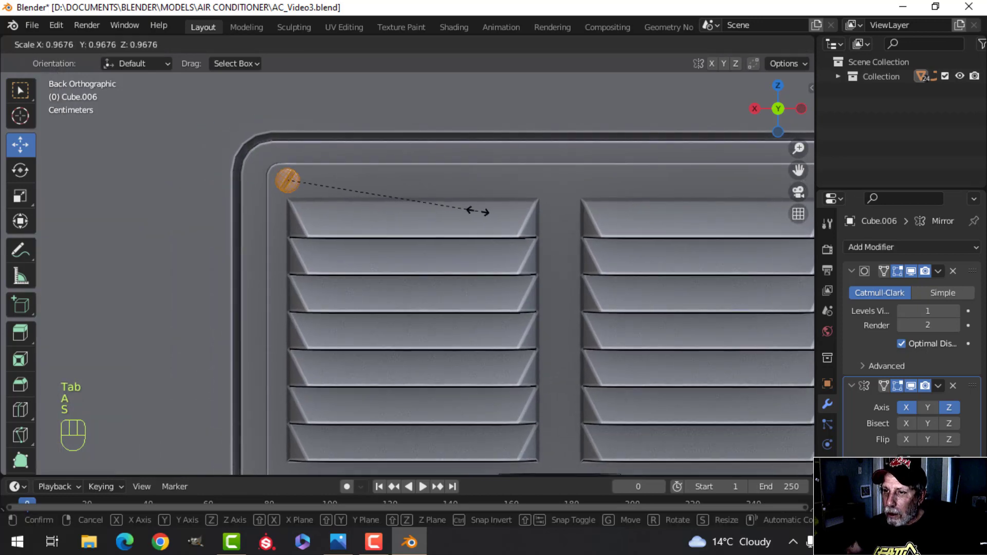
pyautogui.click(462, 210)
pyautogui.press('Tab')
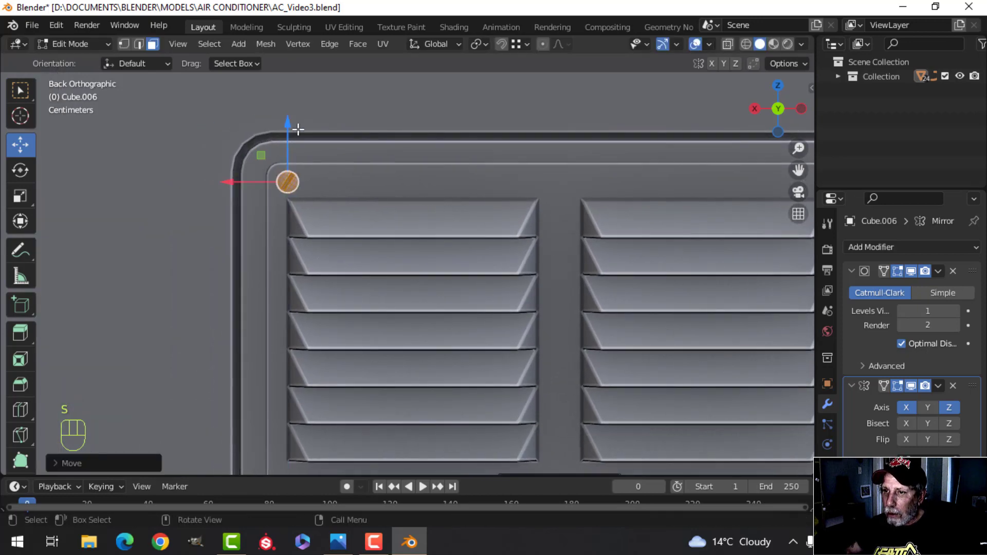
# - Examine the screw placement on the vent frame and the back of the whole air conditioner from several angles
pyautogui.scroll(-4, 513, 246)
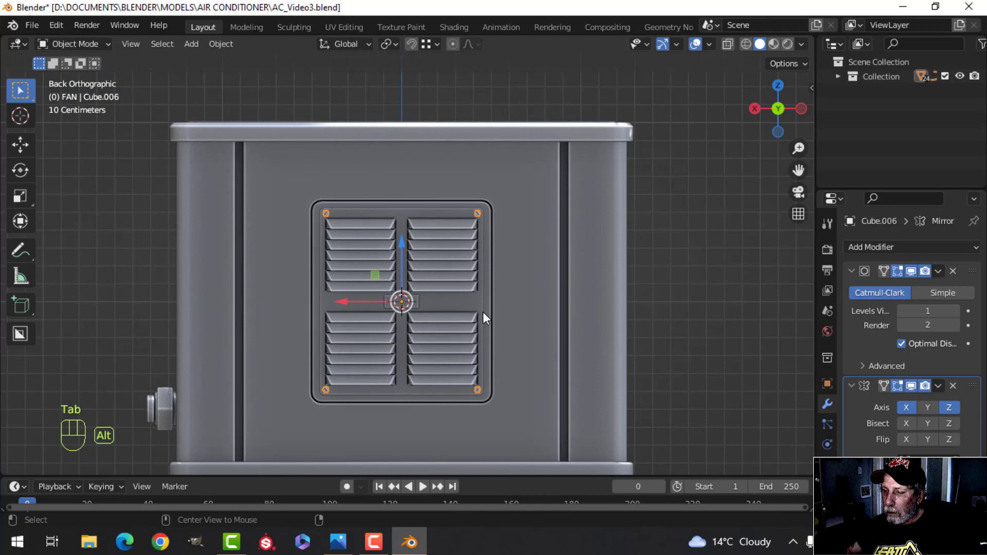
pyautogui.hotkey('alt', 'a')
pyautogui.keyDown('shift'); pyautogui.moveTo(448, 303); pyautogui.dragTo(443, 173, button='middle'); pyautogui.keyUp('shift')
pyautogui.scroll(4, 381, 264)
pyautogui.keyDown('shift'); pyautogui.moveTo(340, 261); pyautogui.dragTo(405, 264, button='middle'); pyautogui.keyUp('shift')
pyautogui.moveTo(405, 263); pyautogui.dragTo(394, 270, button='middle')
pyautogui.scroll(-3, 325, 264)
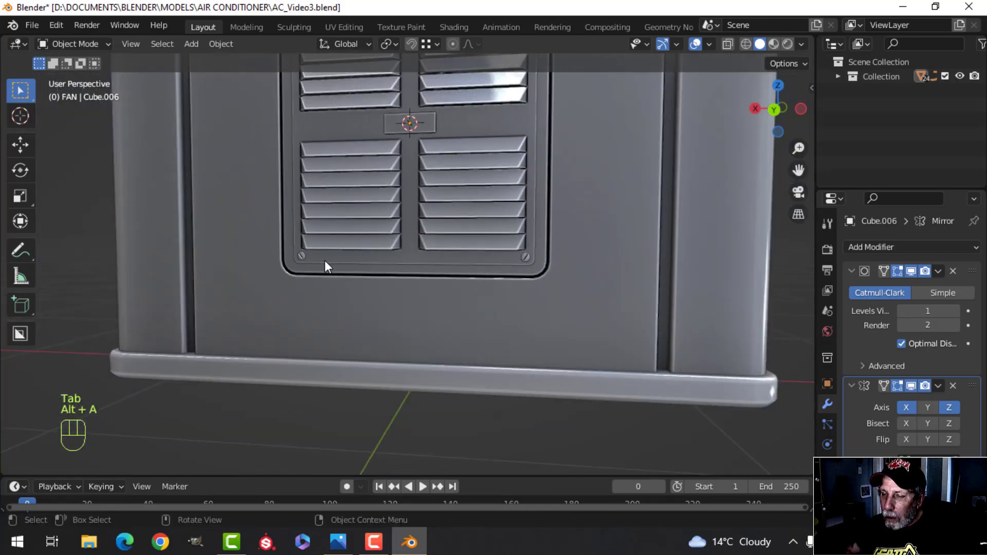
pyautogui.moveTo(325, 264); pyautogui.dragTo(455, 258, button='middle')
pyautogui.scroll(-5, 451, 273)
pyautogui.scroll(-4, 455, 258)
pyautogui.keyDown('shift'); pyautogui.moveTo(473, 221); pyautogui.dragTo(467, 246, button='middle'); pyautogui.keyUp('shift')
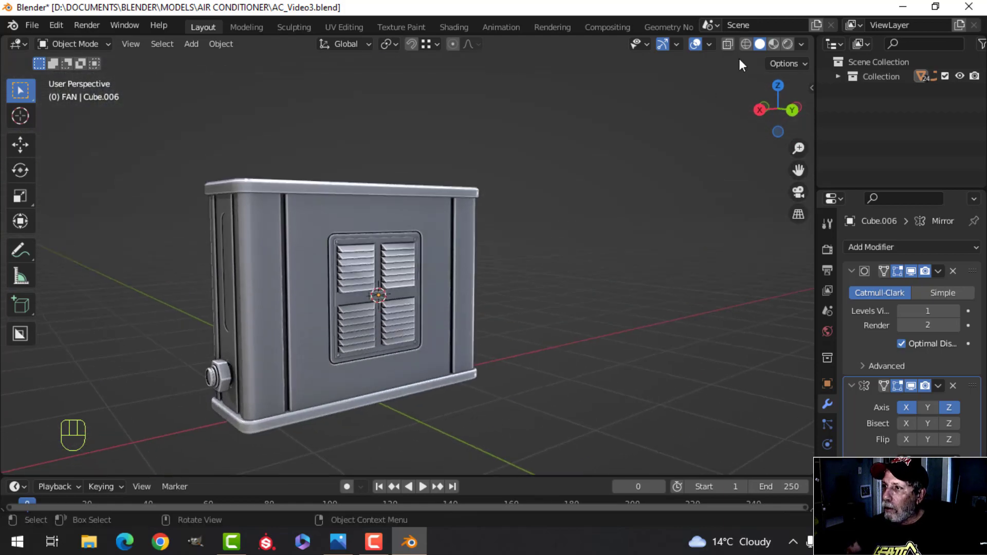
# - Check the model's normals by briefly turning on the Face Orientation overlay, and save the file
pyautogui.click(708, 45)
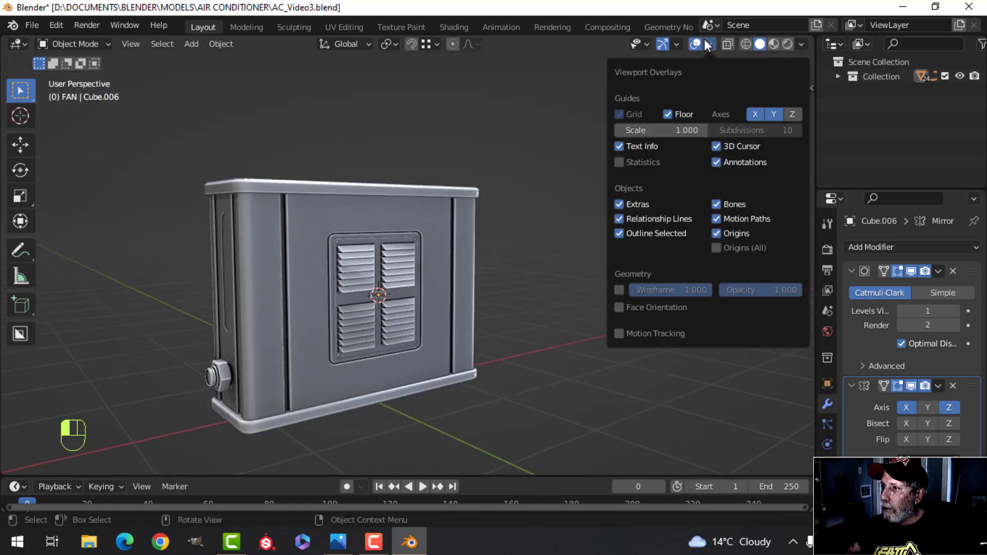
pyautogui.click(667, 308)
pyautogui.click(667, 307)
pyautogui.scroll(3, 396, 288)
pyautogui.keyDown('shift'); pyautogui.moveTo(467, 271); pyautogui.dragTo(524, 200, button='middle'); pyautogui.keyUp('shift')
pyautogui.scroll(3, 383, 200)
pyautogui.scroll(-2, 347, 192)
pyautogui.keyDown('shift'); pyautogui.moveTo(379, 201); pyautogui.dragTo(429, 244, button='middle'); pyautogui.keyUp('shift')
pyautogui.hotkey('ctrl', 's')
# - Select the underside face of the air conditioner's base and snap the 3D cursor to it
pyautogui.click(440, 207)
pyautogui.press('Tab')
pyautogui.hotkey('alt', 'a')
pyautogui.scroll(1, 433, 191)
pyautogui.press('3')
pyautogui.click(456, 247)
pyautogui.hotkey('shift', 's')
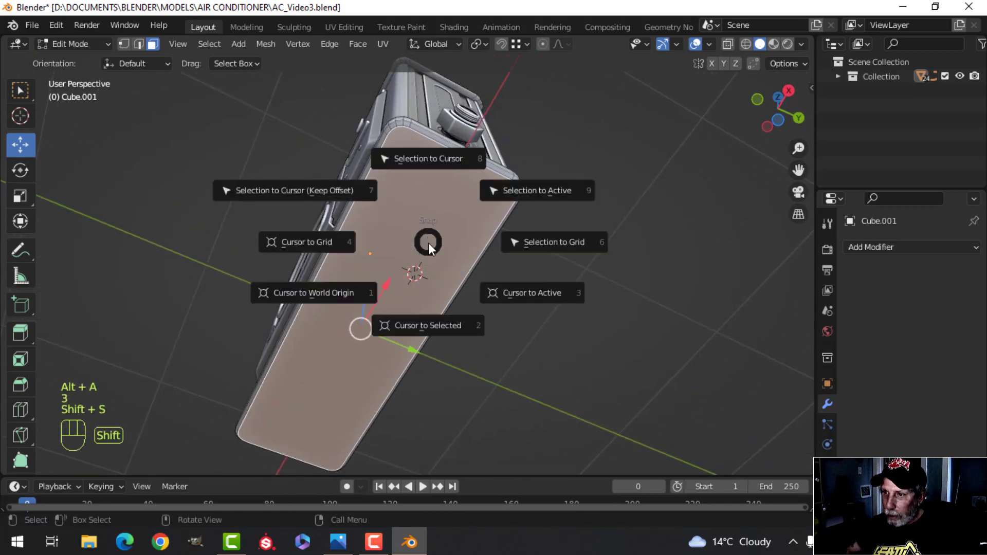
pyautogui.click(431, 325)
pyautogui.press('Tab')
# - Add a plane at the 3D cursor in the bottom view and scale it down to a small square
pyautogui.moveTo(370, 236); pyautogui.dragTo(460, 233, button='middle')
pyautogui.hotkey('alt', 'a')
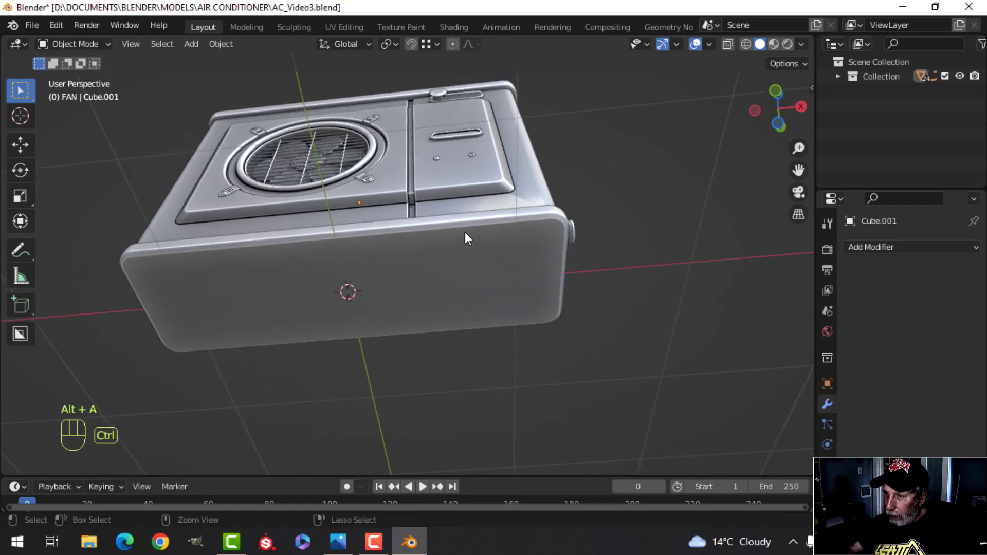
pyautogui.press('ctrl+KP_7')
pyautogui.hotkey('shift', 'a')
pyautogui.moveTo(414, 216)
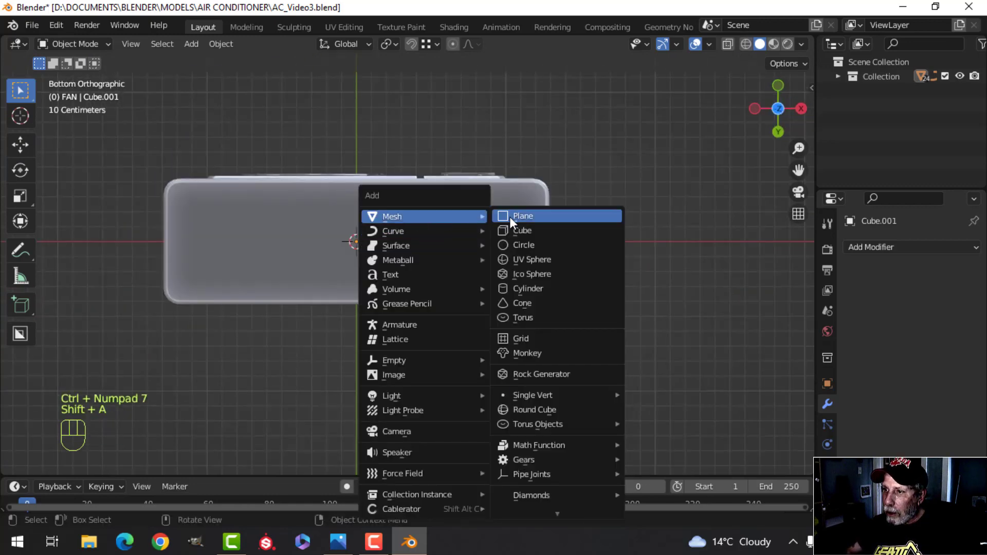
pyautogui.click(510, 217)
pyautogui.press('Tab')
pyautogui.press('s')
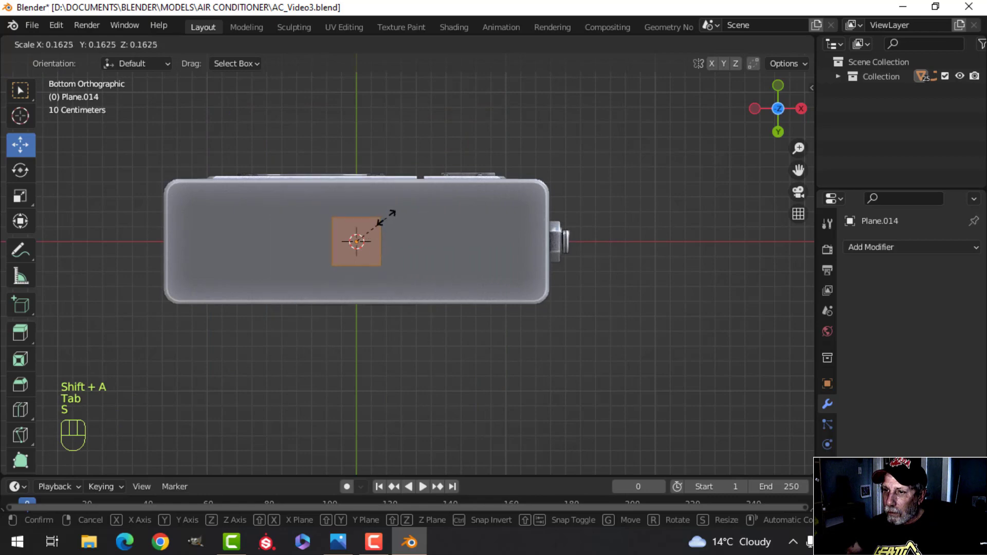
pyautogui.click(369, 226)
# - Move the small plane along X toward the pipe-fitting end and stretch it about 6 times along Y, past the base's edges
pyautogui.moveTo(425, 244); pyautogui.dragTo(555, 240)
pyautogui.keyDown('shift'); pyautogui.moveTo(548, 241); pyautogui.dragTo(530, 265, button='middle'); pyautogui.keyUp('shift')
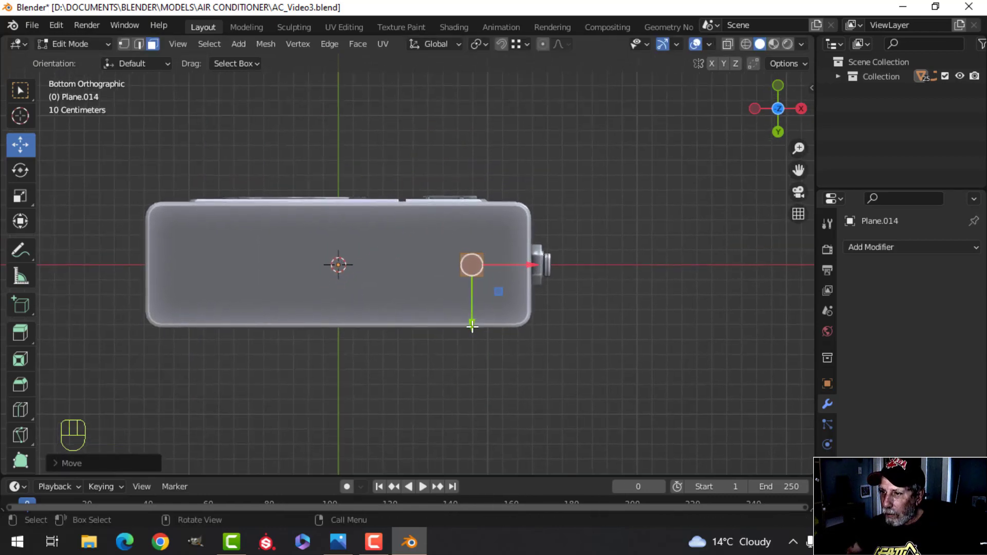
pyautogui.press('s')
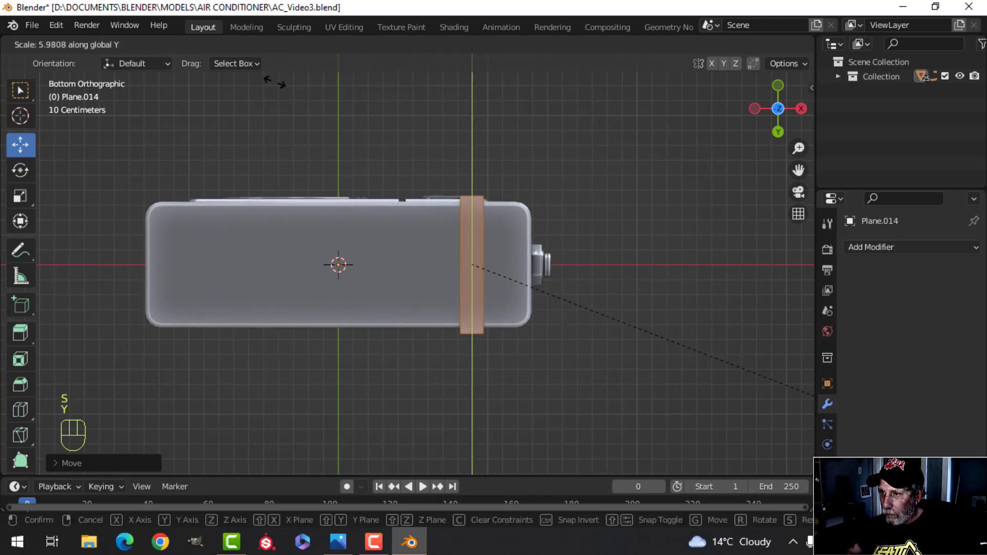
pyautogui.click(282, 66)
pyautogui.keyDown('shift'); pyautogui.moveTo(702, 257); pyautogui.dragTo(591, 256, button='middle'); pyautogui.keyUp('shift')
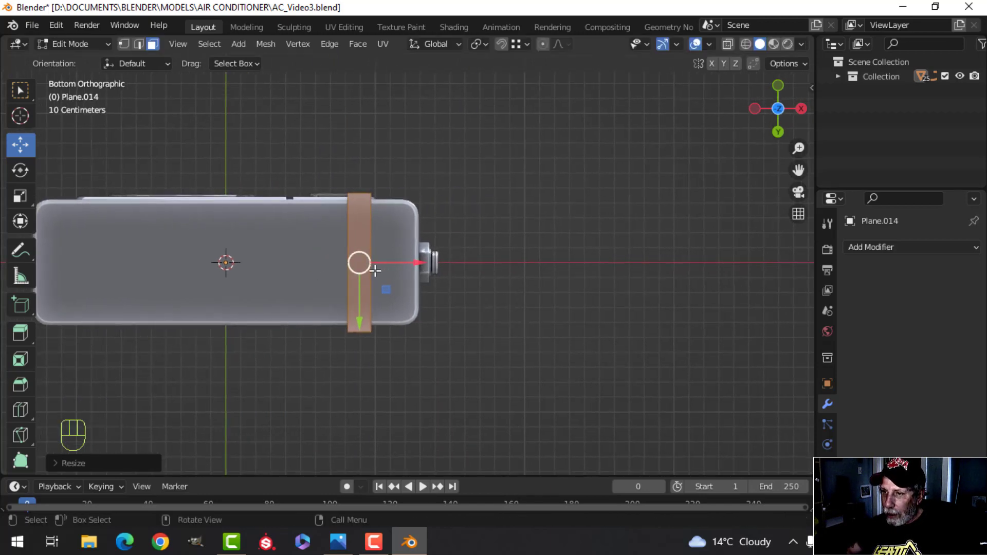
# - Add a centred loop cut across the strip and delete the vertices at its back end, leaving only the front half
pyautogui.hotkey('ctrl', 'r')
pyautogui.click(367, 270)
pyautogui.rightClick(359, 262)
pyautogui.hotkey('alt', 'a')
pyautogui.moveTo(430, 291); pyautogui.dragTo(351, 298, button='middle')
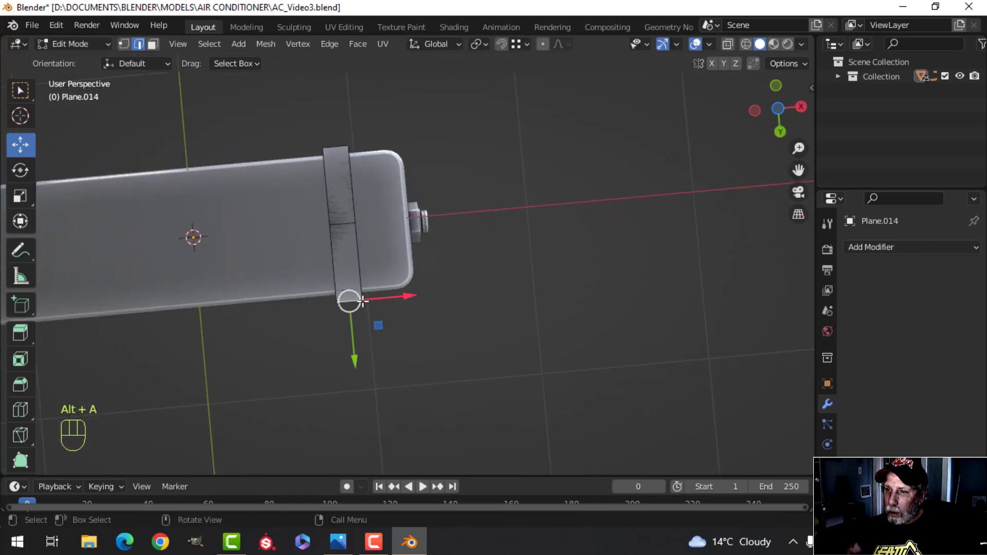
pyautogui.press('x')
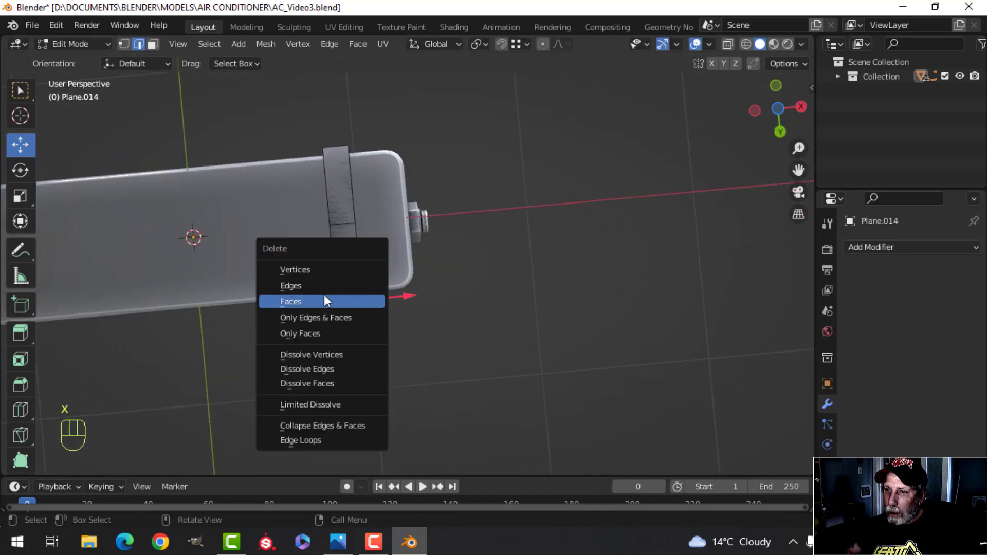
pyautogui.click(309, 273)
# - Snap the 3D cursor to the half strip's inner edge and return to object mode
pyautogui.click(342, 224)
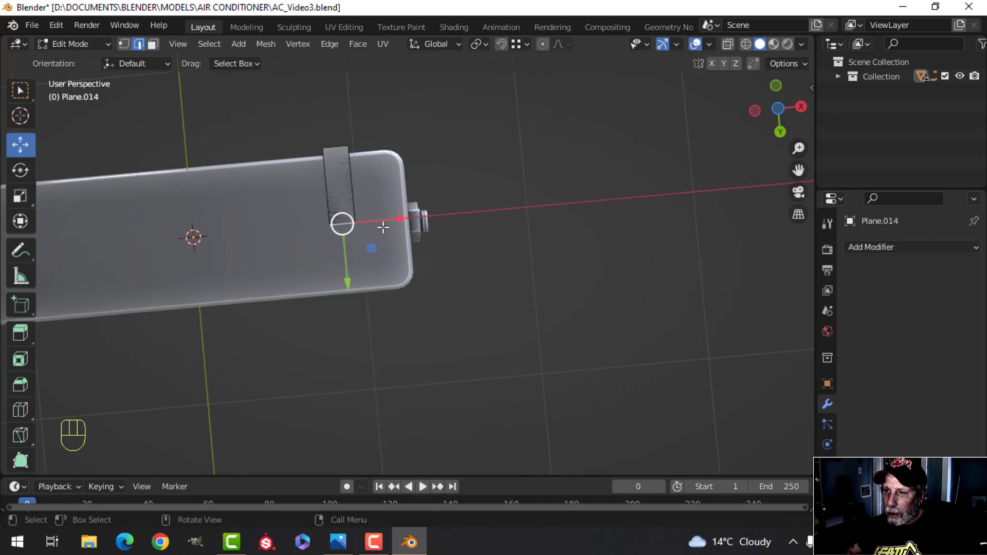
pyautogui.hotkey('shift', 's')
pyautogui.click(414, 323)
pyautogui.press('Tab')
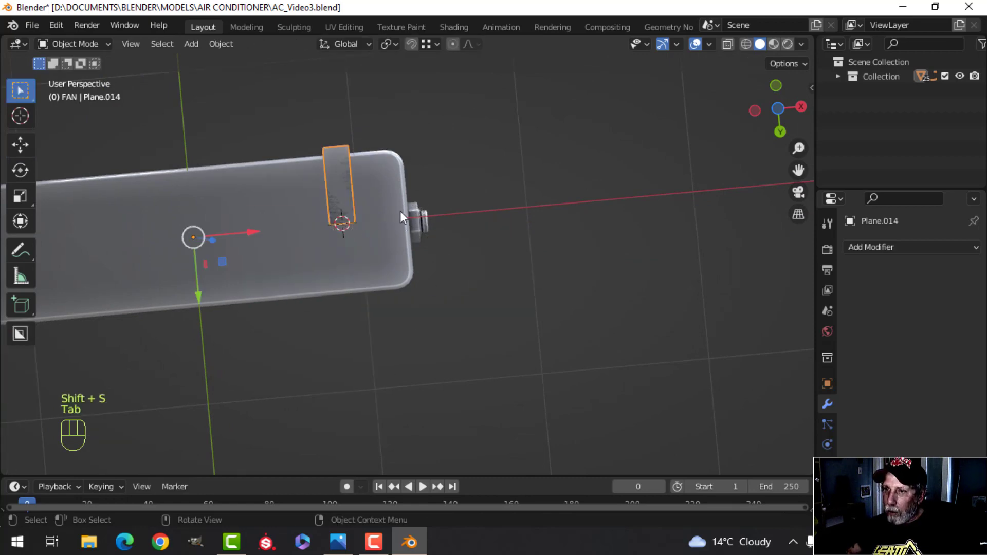
# - Add a Mirror modifier to the half strip and set the strip's origin to the 3D cursor
pyautogui.moveTo(400, 210); pyautogui.dragTo(411, 264, button='middle')
pyautogui.click(876, 248)
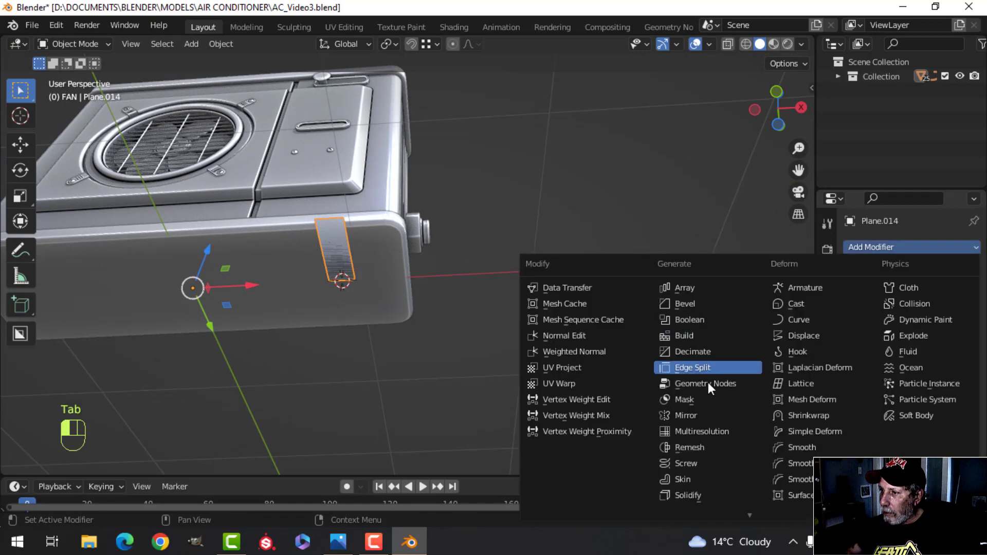
pyautogui.click(708, 415)
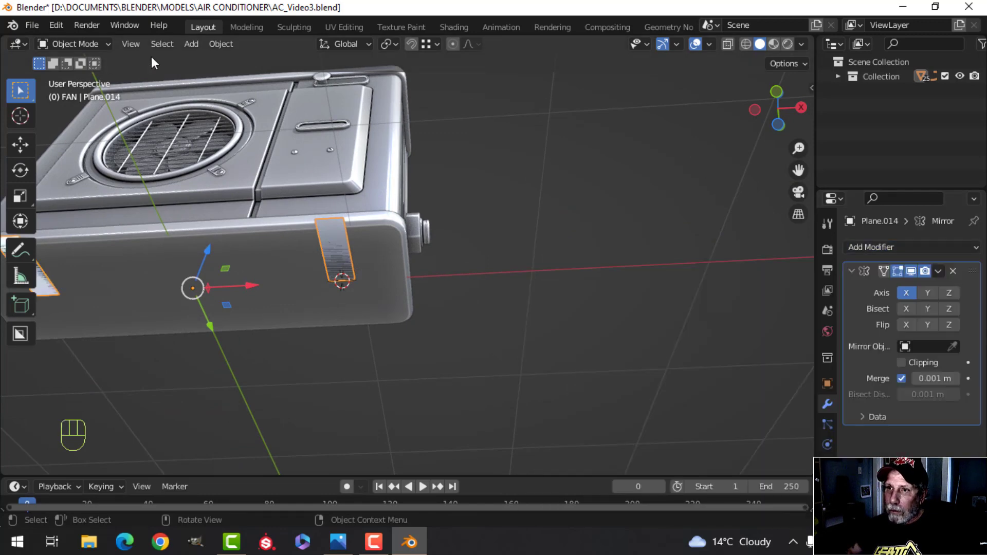
pyautogui.click(218, 45)
pyautogui.moveTo(239, 75)
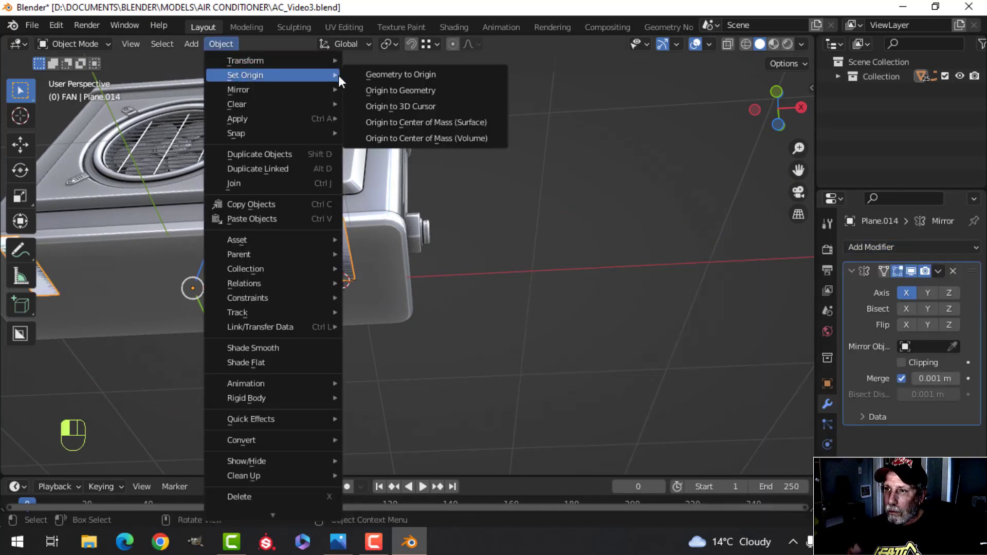
pyautogui.click(380, 106)
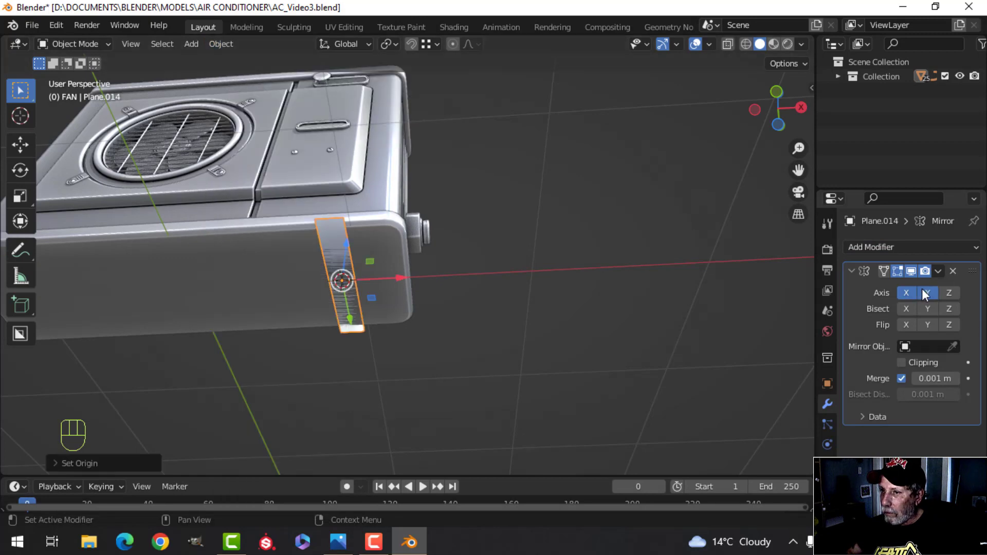
# - Set the strip's Mirror modifier to mirror across the Y axis only
pyautogui.click(907, 292)
pyautogui.scroll(-4, 388, 239)
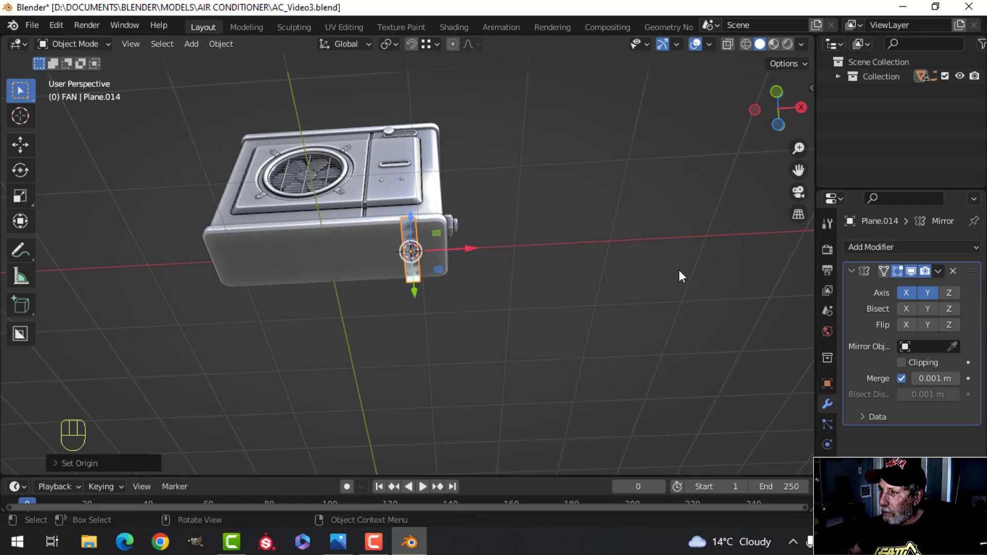
pyautogui.moveTo(679, 270); pyautogui.dragTo(570, 265, button='middle')
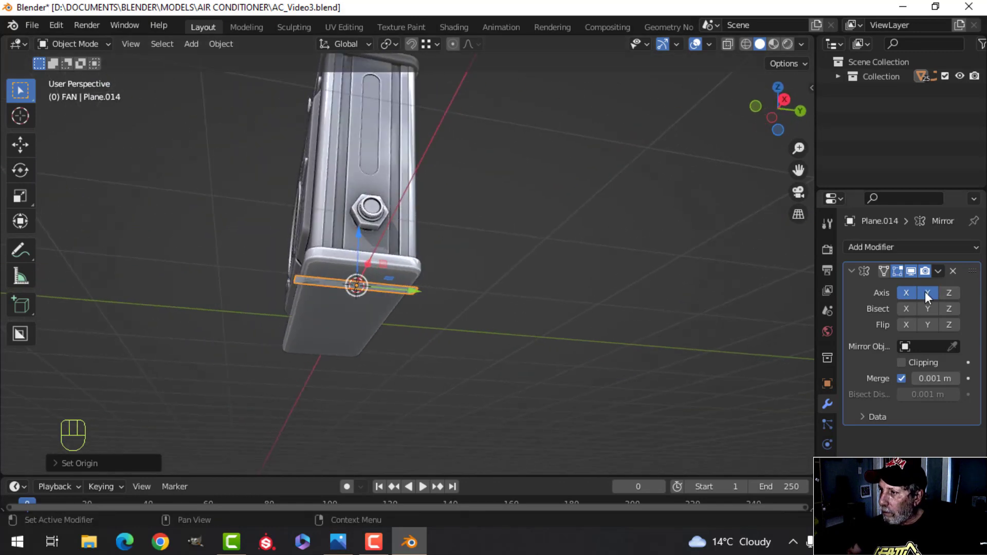
# - Edit the strip's mesh and move its overhanging end edge slightly inward along Y, closer to the base
pyautogui.keyDown('shift'); pyautogui.moveTo(561, 289); pyautogui.dragTo(333, 207, button='middle'); pyautogui.keyUp('shift')
pyautogui.scroll(3, 430, 240)
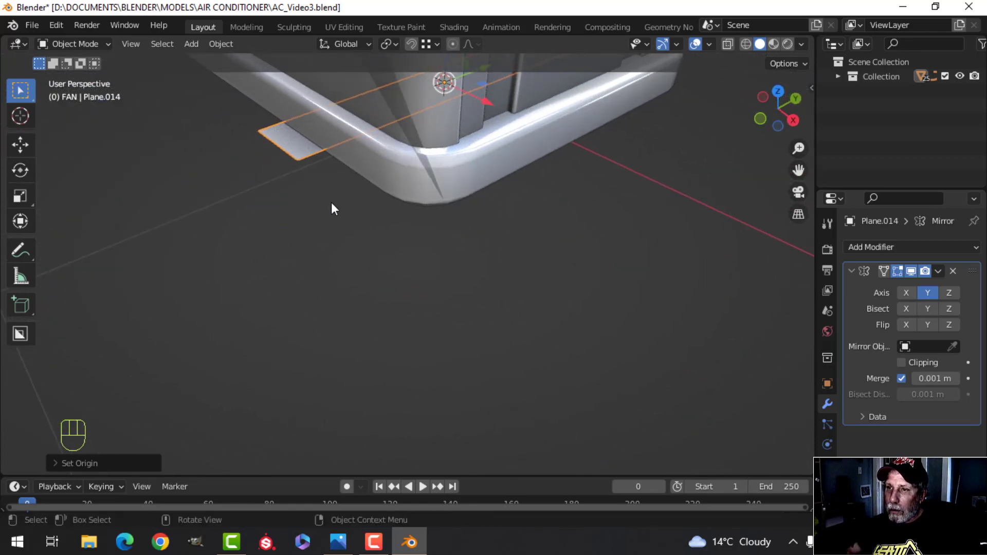
pyautogui.press('Tab')
pyautogui.keyDown('shift'); pyautogui.moveTo(280, 149); pyautogui.dragTo(328, 110, button='middle'); pyautogui.keyUp('shift')
pyautogui.moveTo(322, 105); pyautogui.dragTo(327, 101)
# - In the right side view, extrude the strip's end edge diagonally outward and down by about 0.05 m
pyautogui.press('KP_3')
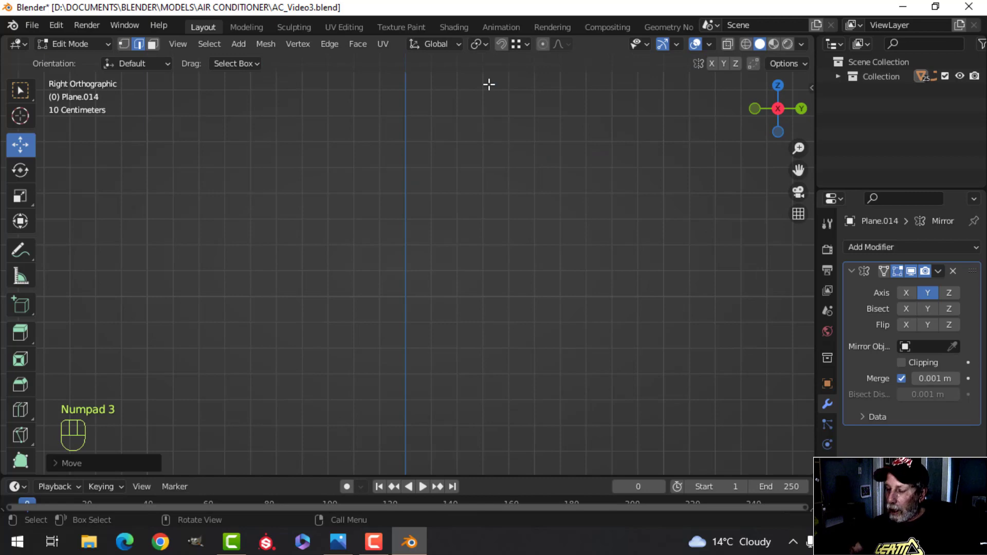
pyautogui.press('KP_Decimal')
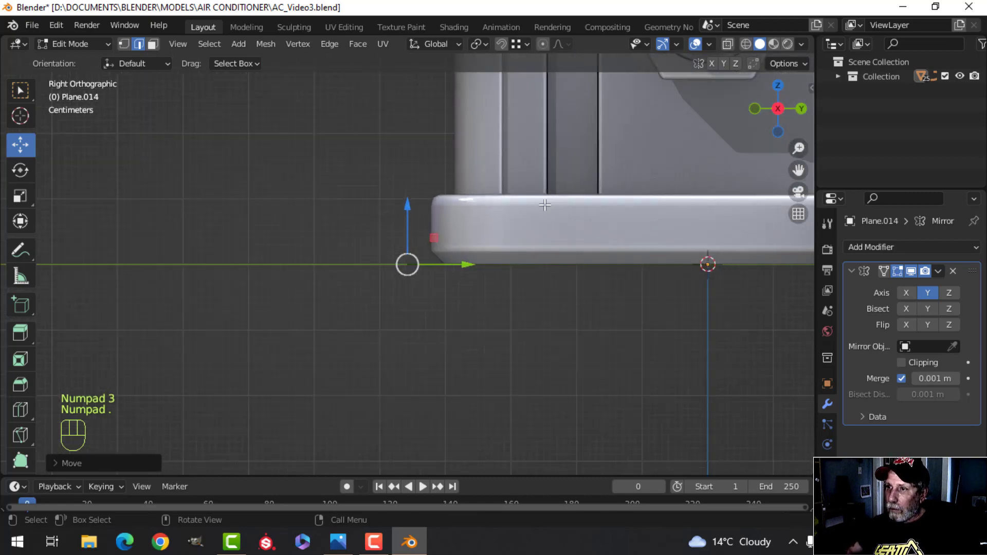
pyautogui.keyDown('shift'); pyautogui.moveTo(590, 197); pyautogui.dragTo(513, 179, button='middle'); pyautogui.keyUp('shift')
pyautogui.scroll(2, 403, 224)
pyautogui.keyDown('shift'); pyautogui.moveTo(390, 230); pyautogui.dragTo(499, 225, button='middle'); pyautogui.keyUp('shift')
pyautogui.scroll(2, 496, 211)
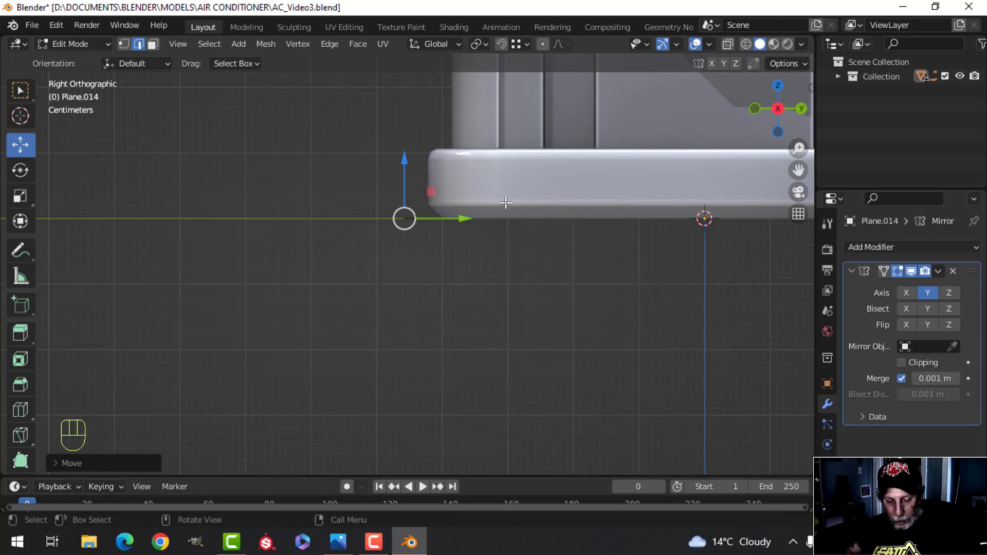
pyautogui.press('z')
pyautogui.click(450, 206)
pyautogui.scroll(2, 527, 208)
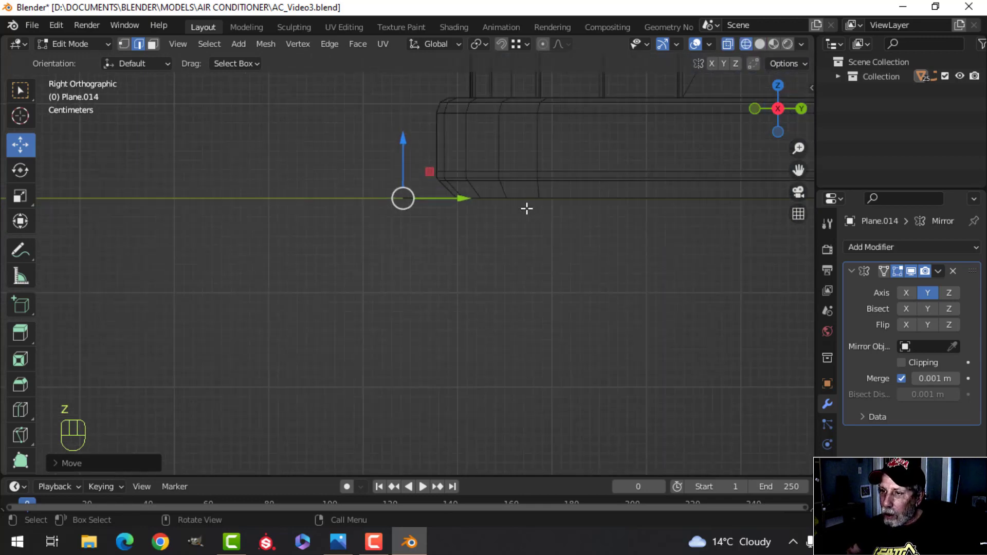
pyautogui.press('1')
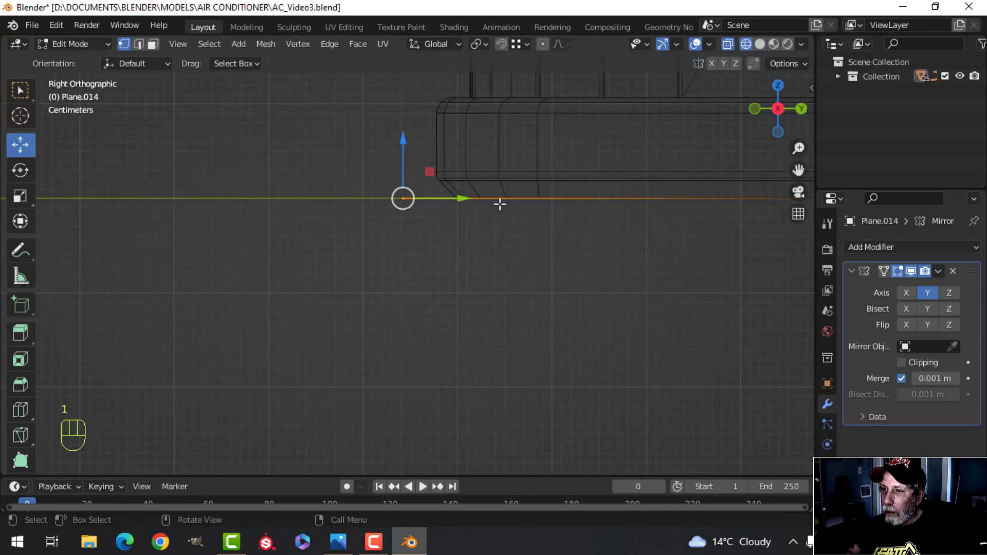
pyautogui.press('e')
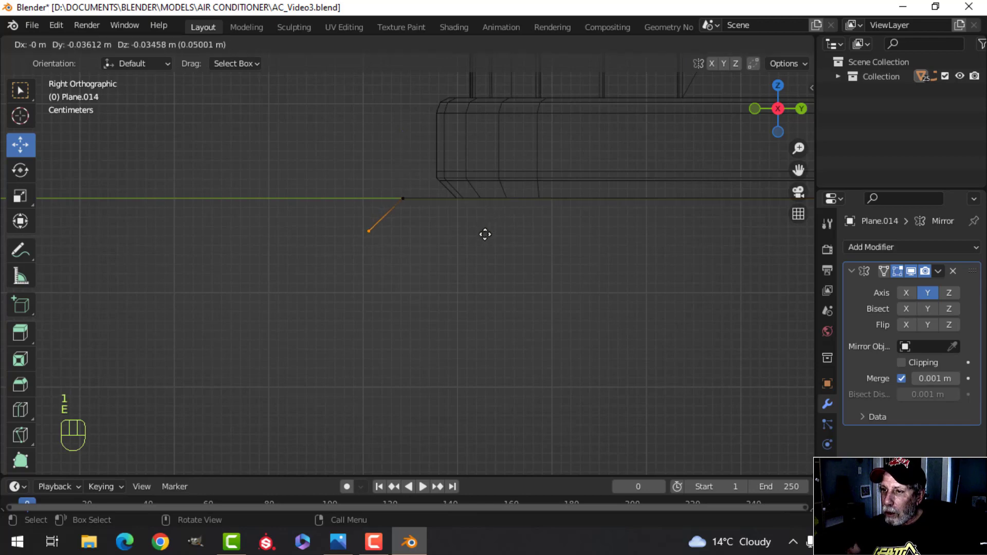
pyautogui.click(484, 236)
pyautogui.scroll(-1, 478, 232)
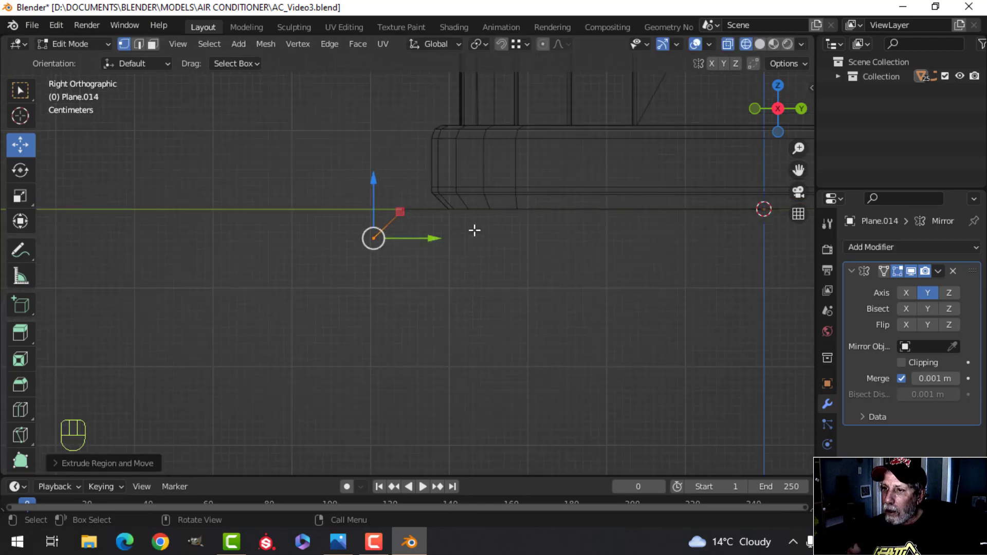
# - Extrude the lower edge again and move it outward along Y to form a flat foot tab
pyautogui.keyDown('shift'); pyautogui.moveTo(478, 230); pyautogui.dragTo(534, 245, button='middle'); pyautogui.keyUp('shift')
pyautogui.press('e')
pyautogui.rightClick(525, 250)
pyautogui.moveTo(487, 254); pyautogui.dragTo(435, 256)
pyautogui.press('z')
pyautogui.click(597, 249)
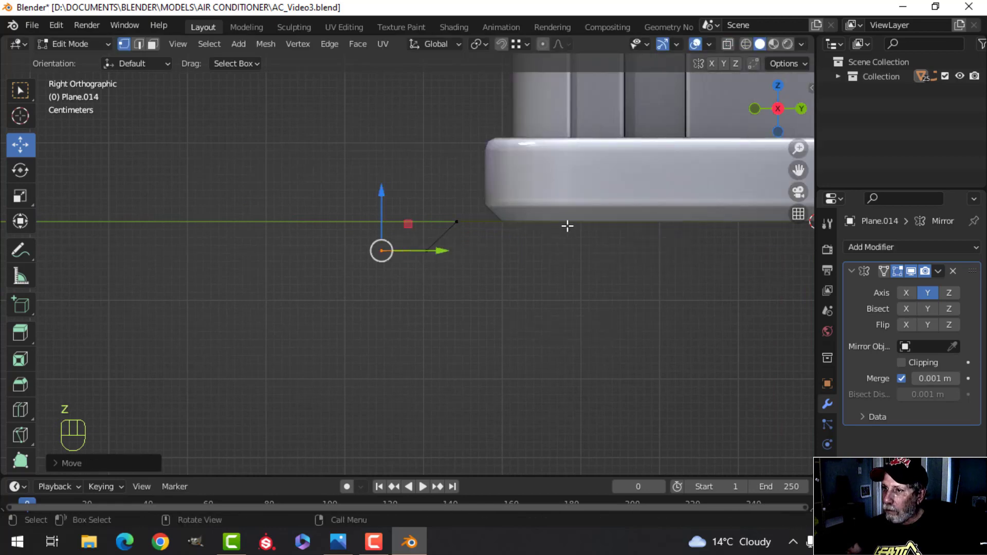
# - Select the whole flat foot tab and move it slightly down and outward in the right side view
pyautogui.moveTo(567, 225)
pyautogui.mouseDown(button='middle')
pyautogui.moveTo(602, 258)
pyautogui.moveTo(630, 250)
pyautogui.mouseUp(button='middle')
pyautogui.scroll(-3, 668, 250)
pyautogui.keyDown('shift'); pyautogui.moveTo(704, 249); pyautogui.dragTo(539, 244, button='middle'); pyautogui.keyUp('shift')
pyautogui.moveTo(586, 226)
pyautogui.mouseDown(button='middle')
pyautogui.moveTo(543, 220)
pyautogui.moveTo(473, 181)
pyautogui.moveTo(614, 232)
pyautogui.moveTo(581, 218)
pyautogui.mouseUp(button='middle')
pyautogui.scroll(2, 514, 226)
pyautogui.keyDown('shift'); pyautogui.moveTo(475, 229); pyautogui.dragTo(643, 233, button='middle'); pyautogui.keyUp('shift')
pyautogui.moveTo(632, 234); pyautogui.dragTo(457, 226, button='middle')
pyautogui.keyDown('shift'); pyautogui.moveTo(385, 236); pyautogui.dragTo(335, 256, button='middle'); pyautogui.keyUp('shift')
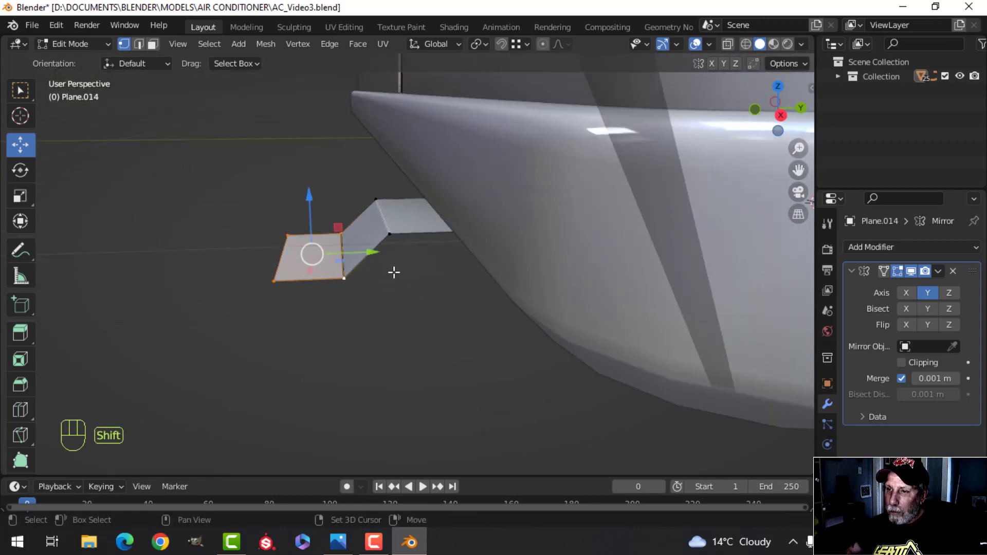
pyautogui.press('KP_3')
pyautogui.press('g')
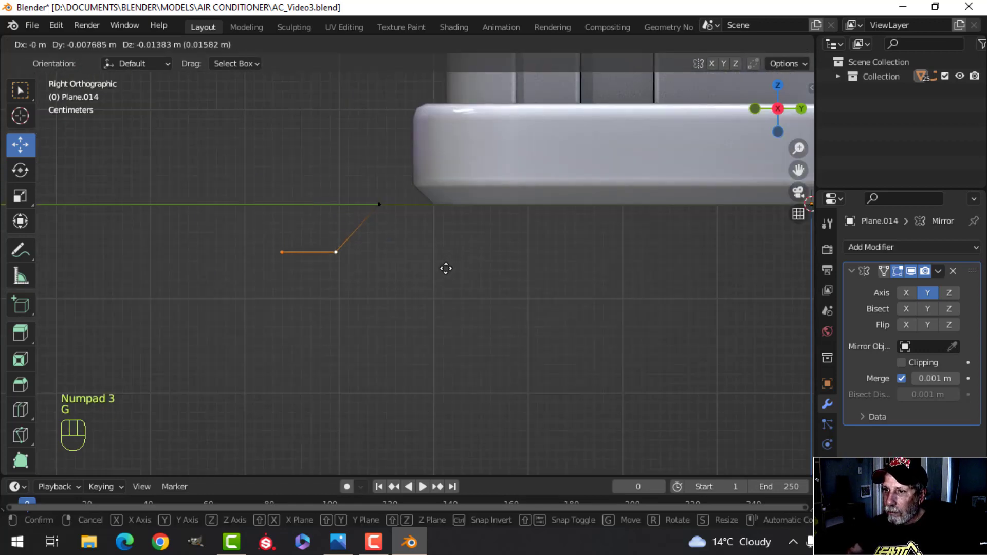
pyautogui.click(442, 270)
pyautogui.hotkey('alt', 'a')
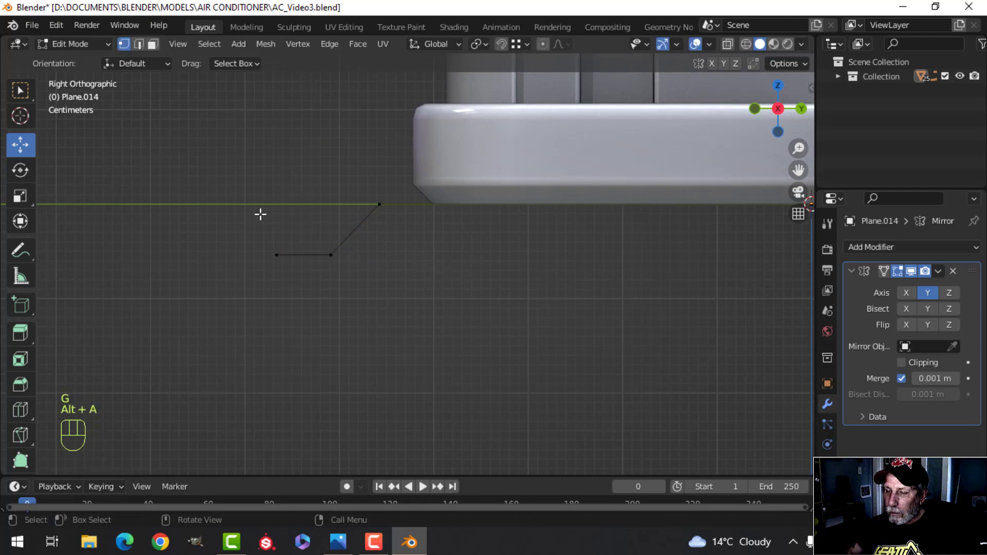
# - Lengthen the foot tab by moving its outer end edge further outward along Y
pyautogui.moveTo(260, 214); pyautogui.dragTo(273, 245, button='middle')
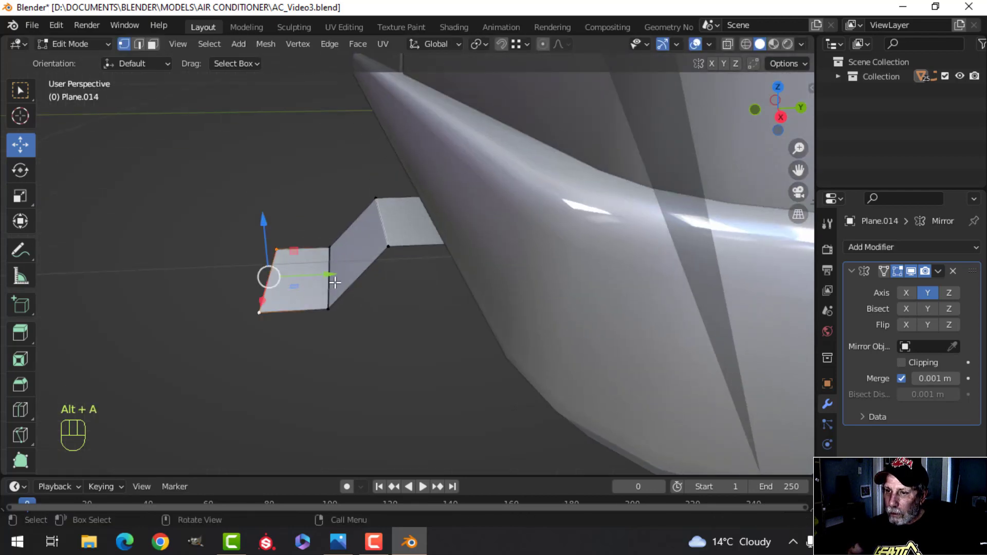
pyautogui.moveTo(331, 275); pyautogui.dragTo(292, 275)
pyautogui.keyDown('shift'); pyautogui.moveTo(293, 254); pyautogui.dragTo(395, 262, button='middle'); pyautogui.keyUp('shift')
pyautogui.hotkey('alt', 'a')
# - Round the tab's two outer corners with a 6-segment vertex bevel about 0.084 m wide, with Clamp Overlap on
pyautogui.scroll(-2, 403, 277)
pyautogui.scroll(2, 452, 350)
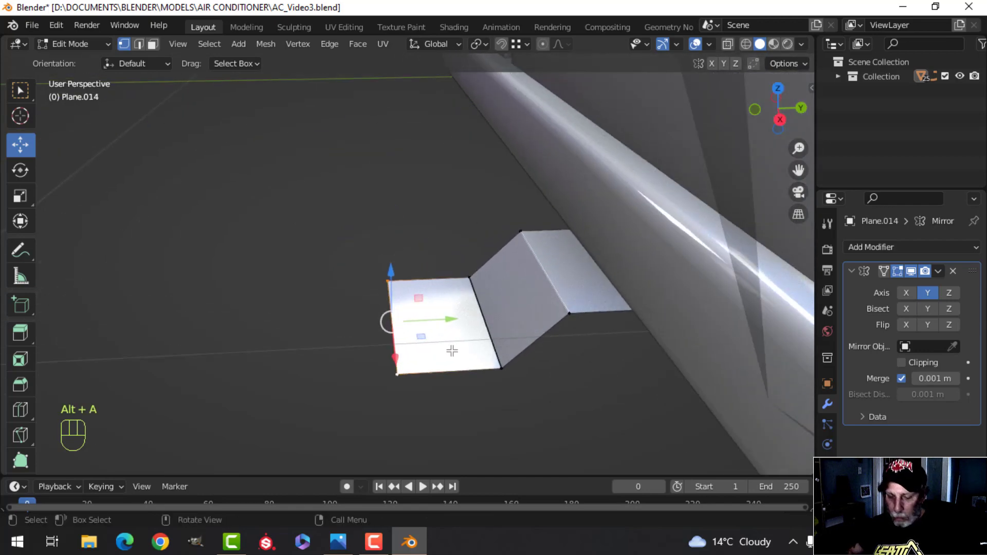
pyautogui.hotkey('shift', 'ctrl', 'b')
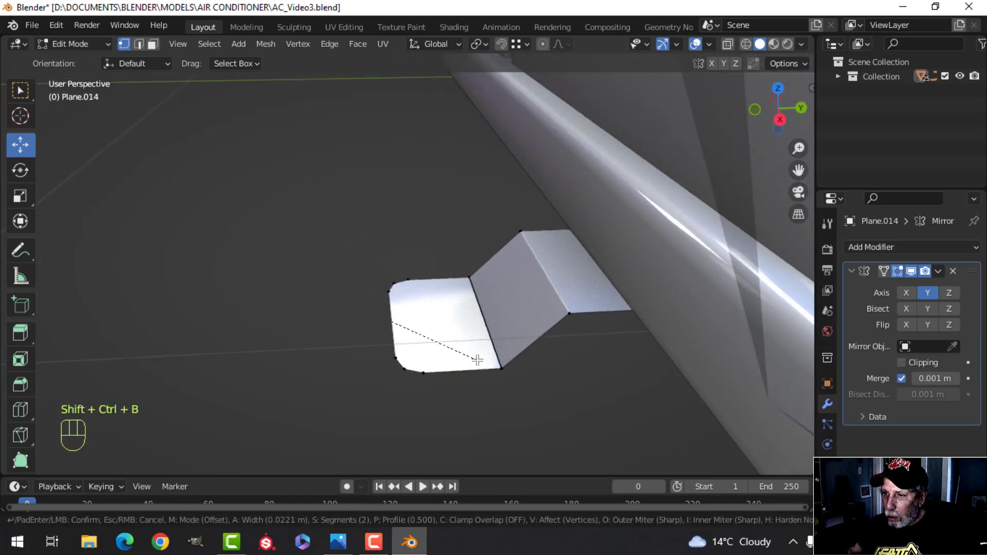
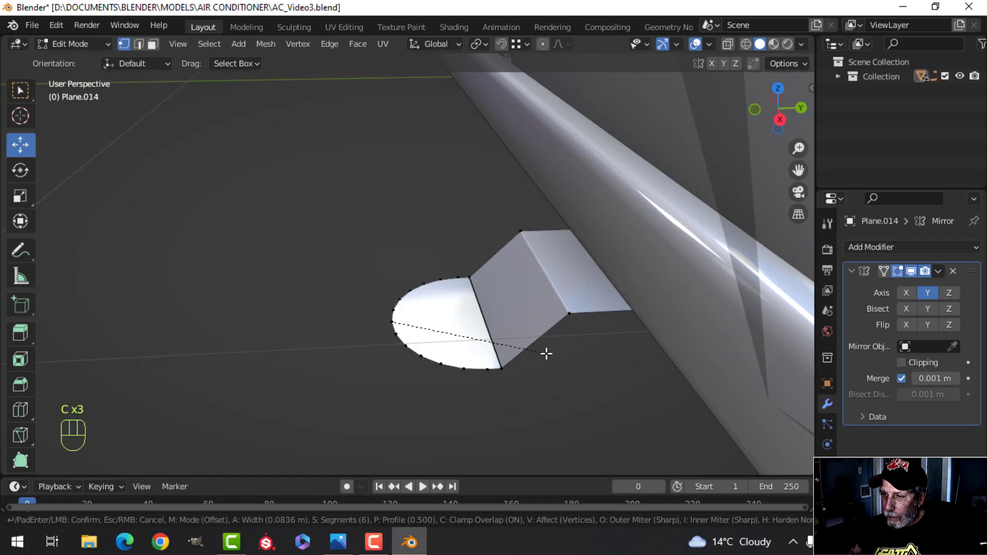
pyautogui.click(546, 353)
# - Merge all of the strip's vertices by distance to remove duplicates
pyautogui.moveTo(489, 354); pyautogui.dragTo(522, 374, button='middle')
pyautogui.press('a')
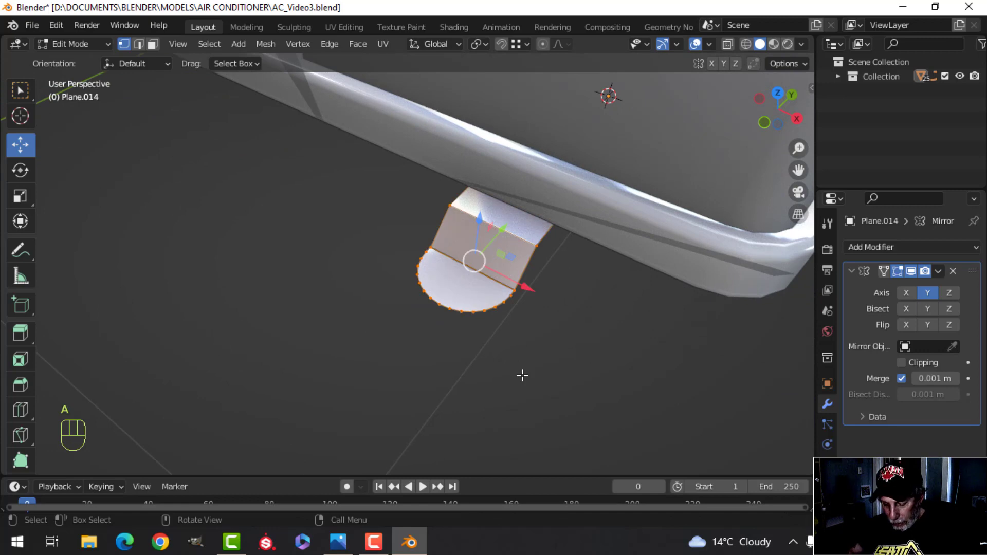
pyautogui.press('m')
pyautogui.click(519, 377)
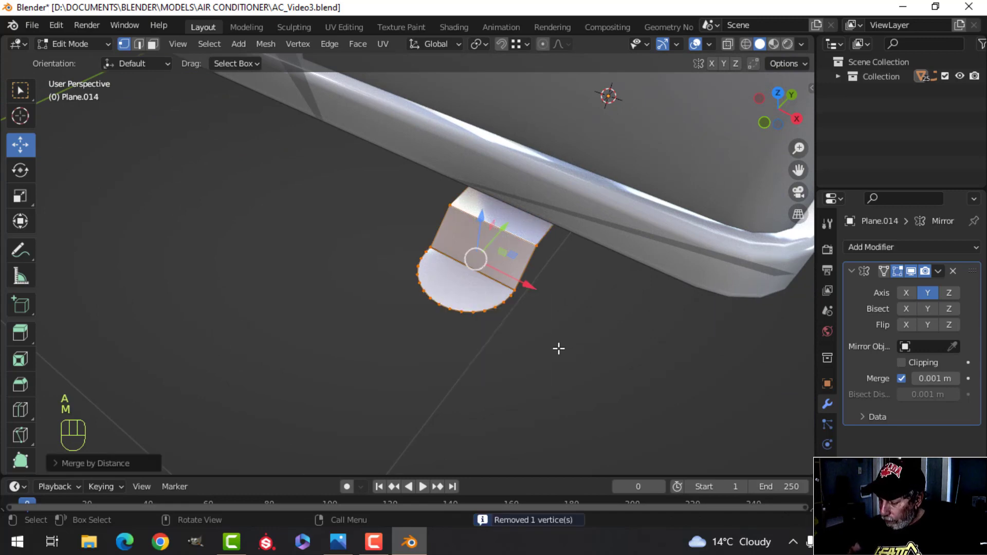
# - In the top view, move the tab's rounded end vertices outward along Y to lengthen it, and return to object mode
pyautogui.press('KP_7')
pyautogui.scroll(2, 542, 341)
pyautogui.hotkey('alt', 'a')
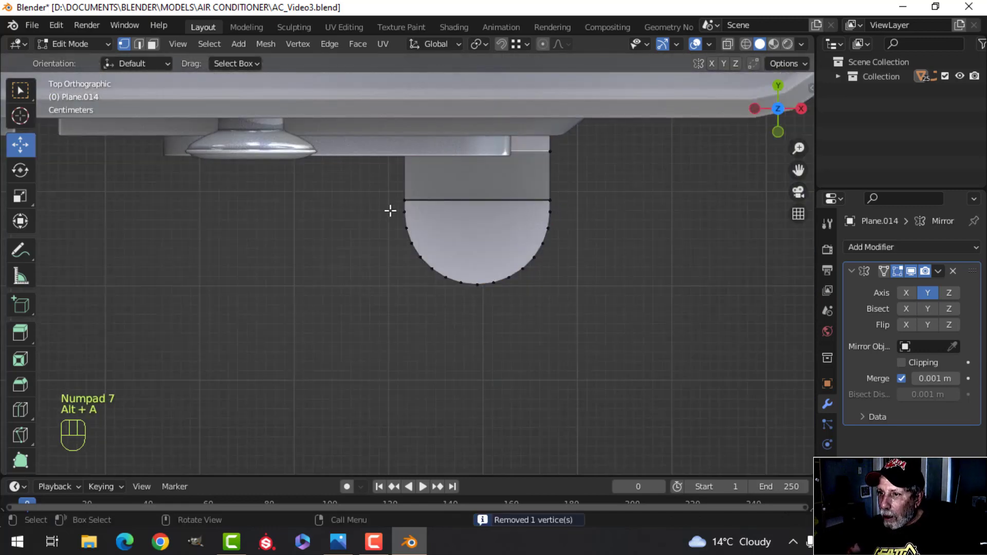
pyautogui.press('b')
pyautogui.moveTo(390, 210); pyautogui.dragTo(601, 324)
pyautogui.moveTo(480, 197); pyautogui.dragTo(483, 270)
pyautogui.scroll(-1, 549, 255)
pyautogui.moveTo(549, 255); pyautogui.dragTo(433, 244, button='middle')
pyautogui.press('Tab')
pyautogui.scroll(-5, 442, 250)
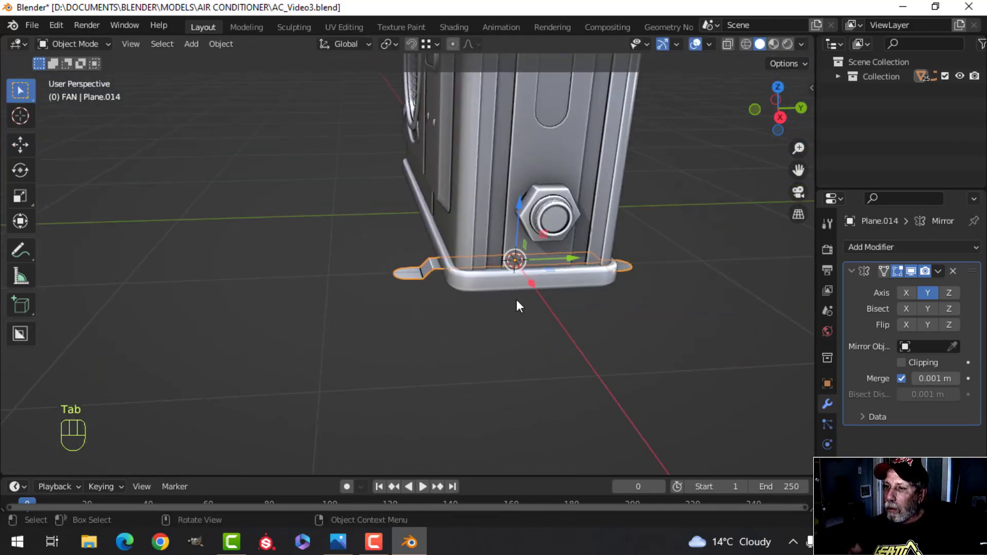
# - Select the foot strip and add a Solidify modifier after its Mirror modifier
pyautogui.hotkey('alt', 'a')
pyautogui.moveTo(516, 299); pyautogui.dragTo(538, 291, button='middle')
pyautogui.scroll(3, 537, 290)
pyautogui.moveTo(473, 311)
pyautogui.keyDown('shift'); pyautogui.mouseDown(button='middle')
pyautogui.moveTo(467, 325)
pyautogui.moveTo(491, 342)
pyautogui.moveTo(477, 319)
pyautogui.mouseUp(button='middle'); pyautogui.keyUp('shift')
pyautogui.scroll(2, 492, 342)
pyautogui.moveTo(477, 320); pyautogui.dragTo(726, 336, button='middle')
pyautogui.scroll(2, 480, 330)
pyautogui.click(461, 311)
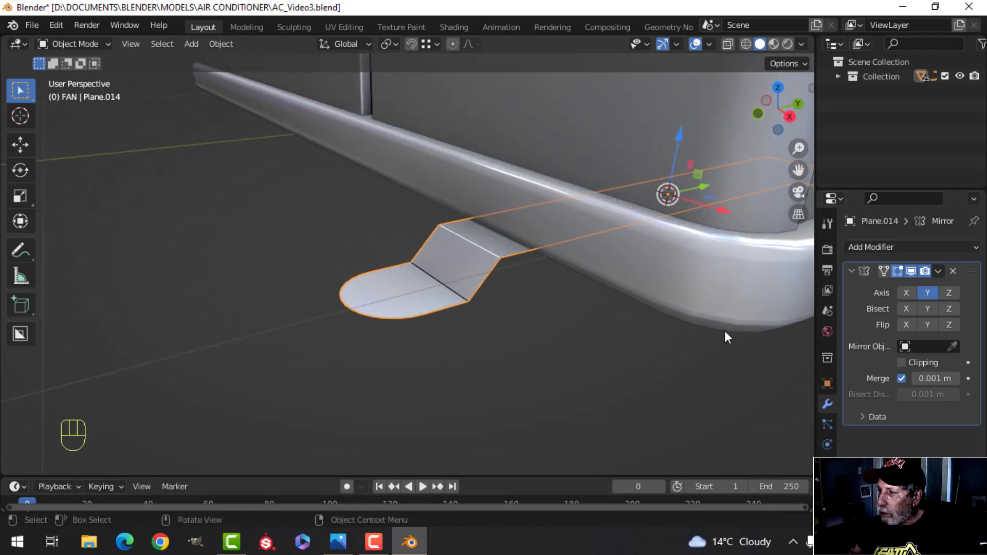
pyautogui.click(863, 269)
pyautogui.click(854, 249)
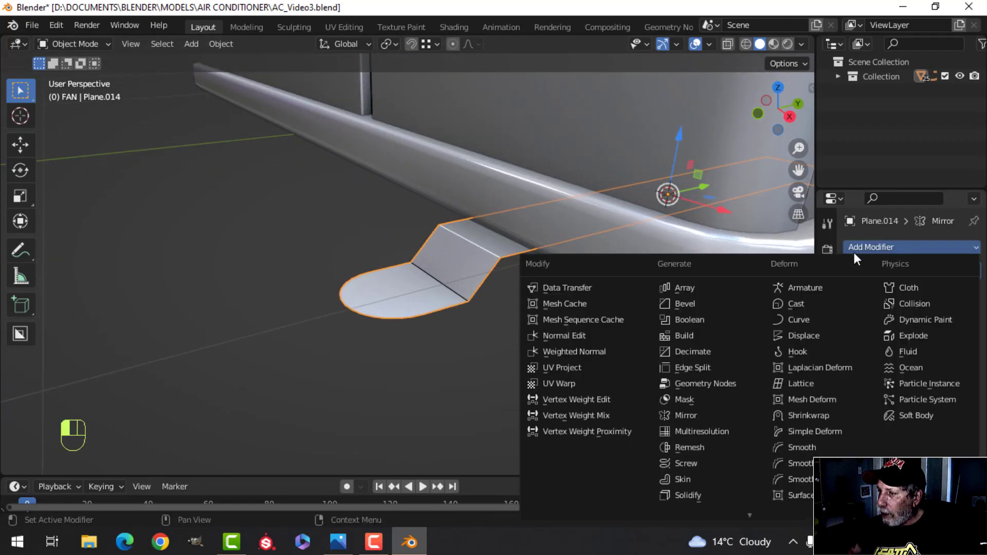
pyautogui.click(698, 492)
# - Set the strip's Solidify thickness to 0.015 m and enable Even Thickness
pyautogui.moveTo(619, 360); pyautogui.dragTo(518, 333, button='middle')
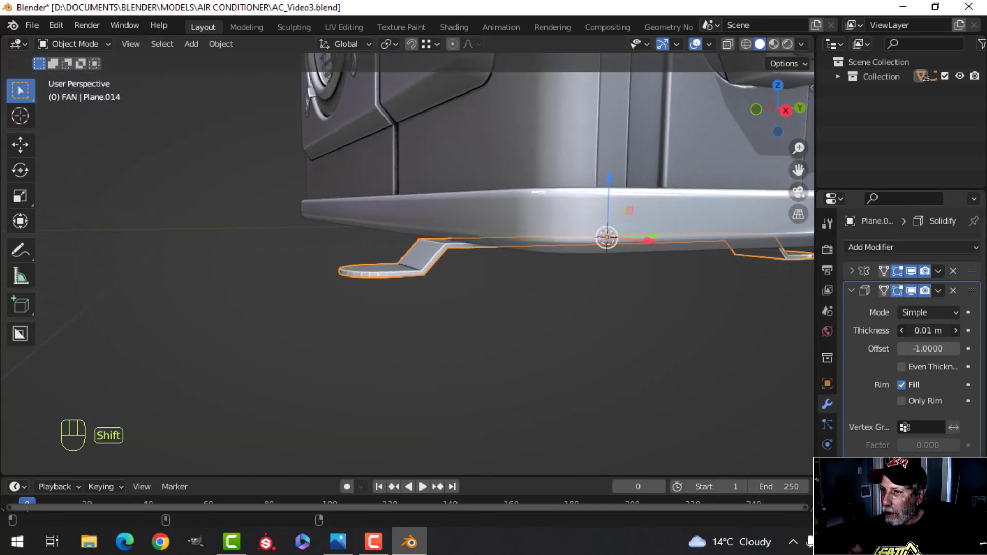
pyautogui.keyDown('shift'); pyautogui.moveTo(928, 331); pyautogui.dragTo(933, 331); pyautogui.keyUp('shift')
pyautogui.click(901, 367)
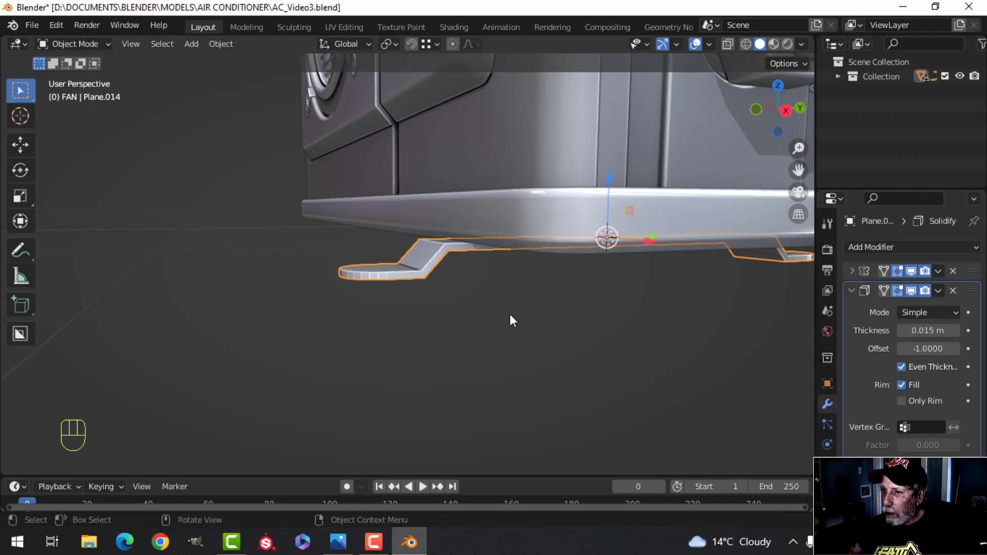
pyautogui.moveTo(511, 319); pyautogui.dragTo(593, 337, button='middle')
pyautogui.hotkey('alt', 'a')
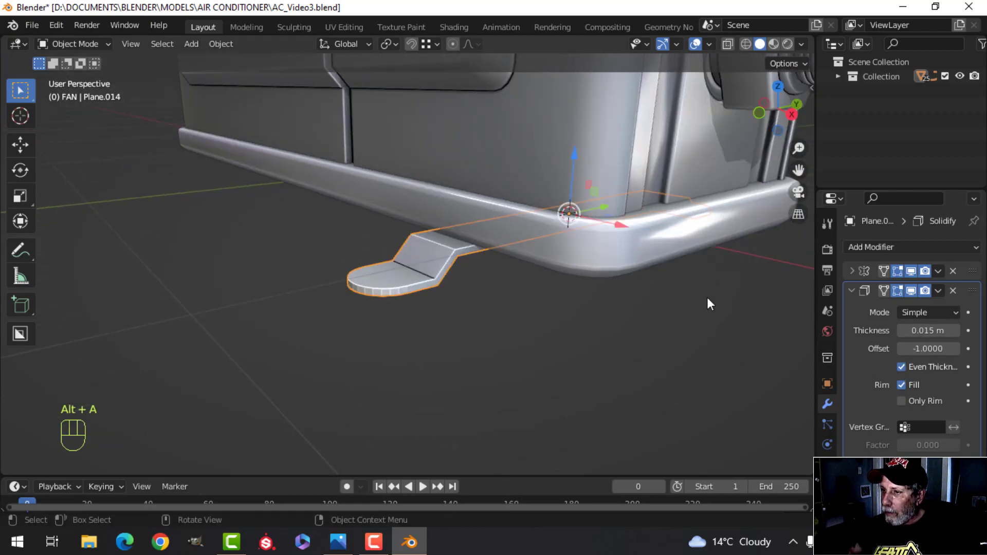
# - Apply the strip's Solidify modifier and its Mirror modifier
pyautogui.click(938, 290)
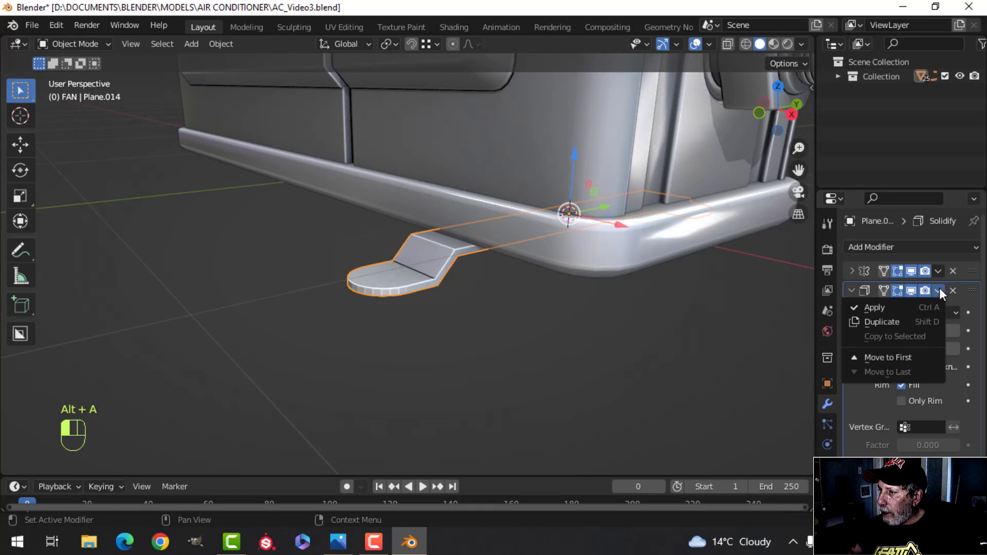
pyautogui.click(911, 306)
pyautogui.moveTo(520, 306); pyautogui.dragTo(518, 297, button='middle')
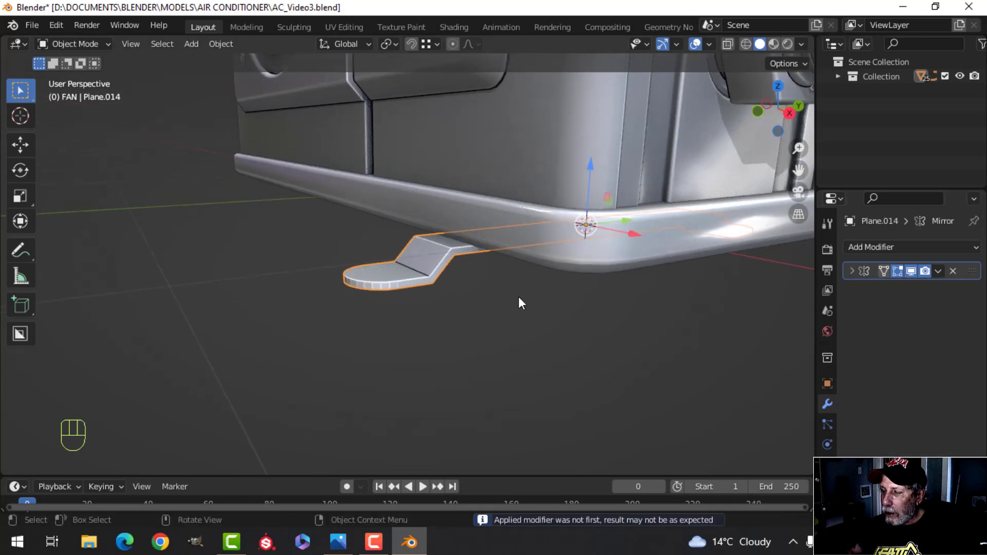
pyautogui.click(937, 272)
pyautogui.click(903, 284)
# - Isolate the foot strip in local view and enter edit mode with nothing selected
pyautogui.moveTo(591, 286); pyautogui.dragTo(519, 384, button='middle')
pyautogui.press('Tab')
pyautogui.press('Tab')
pyautogui.press('KP_Divide')
pyautogui.press('Tab')
pyautogui.scroll(2, 480, 321)
pyautogui.hotkey('alt', 'a')
pyautogui.scroll(3, 471, 286)
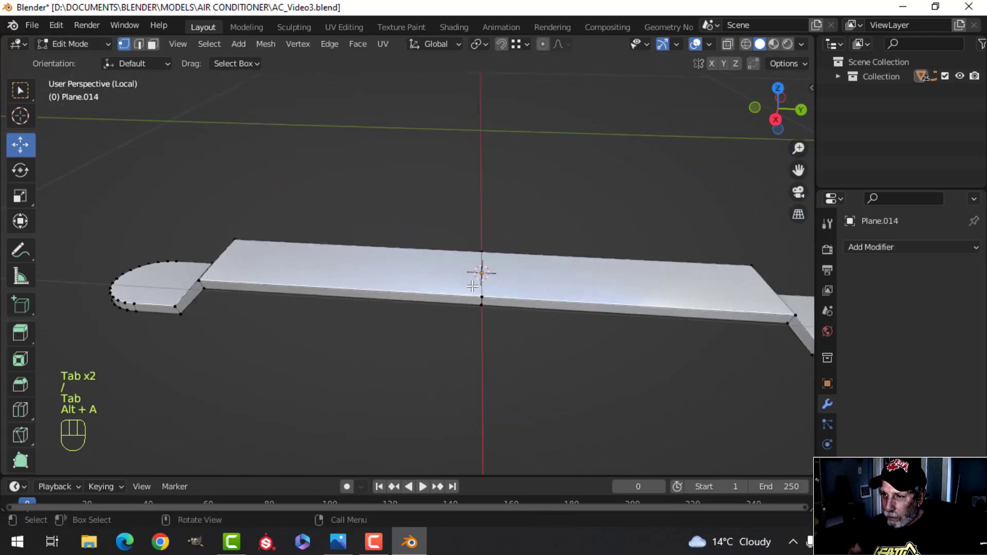
# - Bevel the bend edge loops at both ends of the foot strip, about 0.009 m wide with several segments
pyautogui.scroll(-4, 472, 286)
pyautogui.moveTo(472, 286); pyautogui.dragTo(440, 286, button='middle')
pyautogui.press('2')
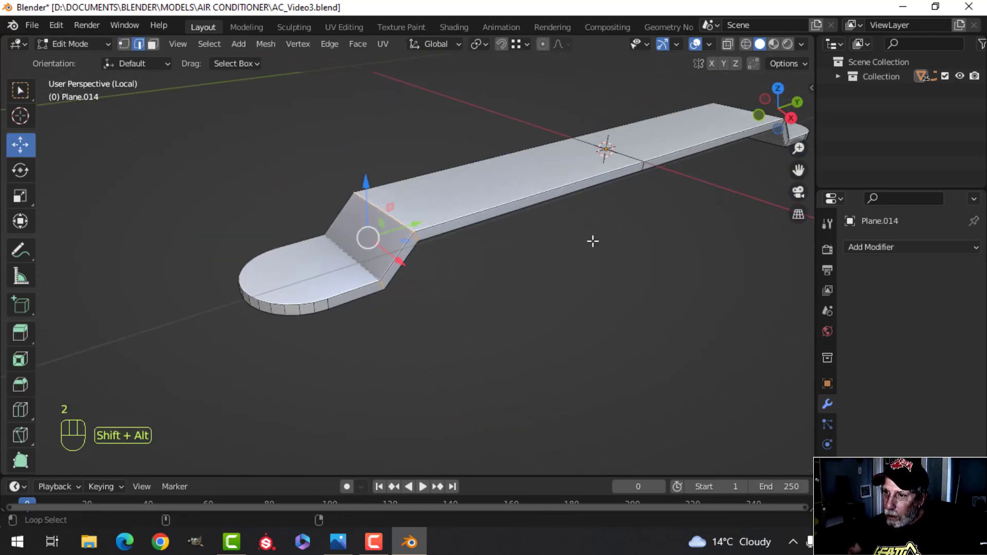
pyautogui.moveTo(593, 241); pyautogui.dragTo(383, 208, button='middle')
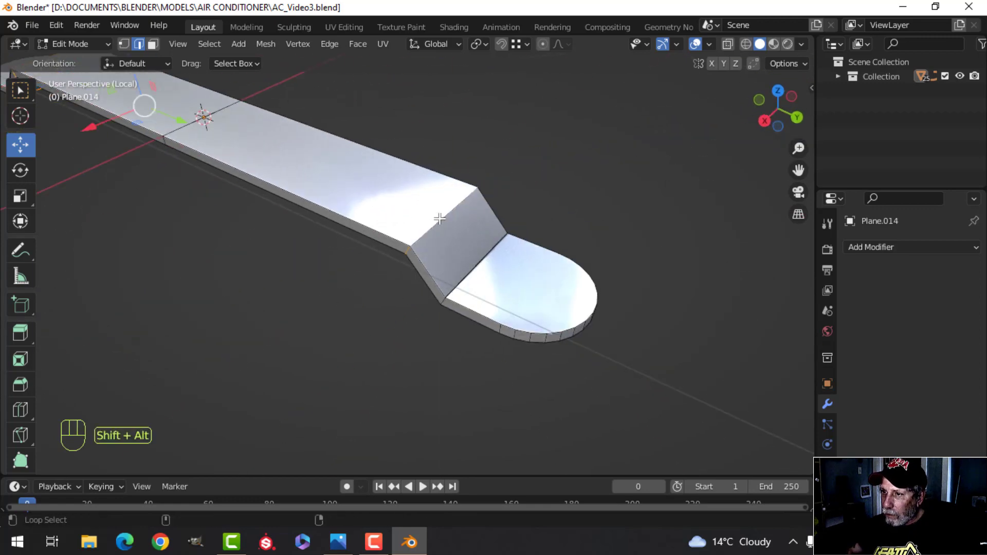
pyautogui.keyDown('alt'); pyautogui.keyDown('shift'); pyautogui.click(480, 266); pyautogui.keyUp('shift'); pyautogui.keyUp('alt')
pyautogui.moveTo(480, 265); pyautogui.dragTo(533, 256, button='middle')
pyautogui.scroll(2, 544, 244)
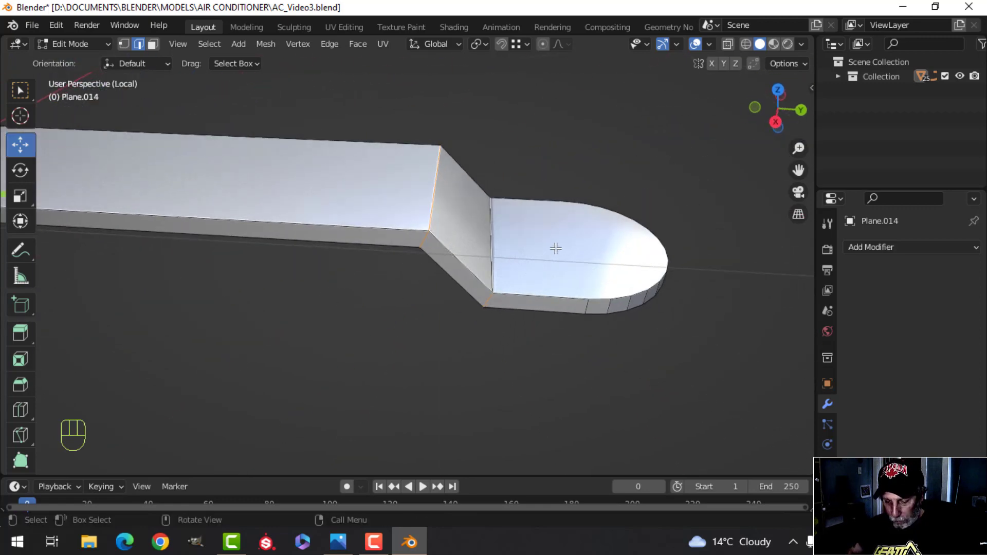
pyautogui.hotkey('ctrl', 'b')
pyautogui.scroll(-5, 637, 245)
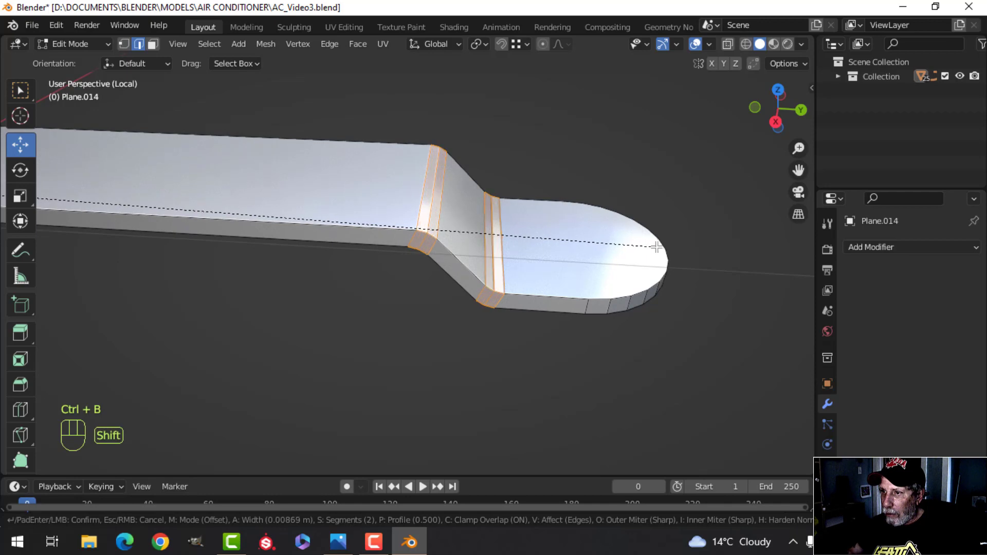
pyautogui.click(666, 242)
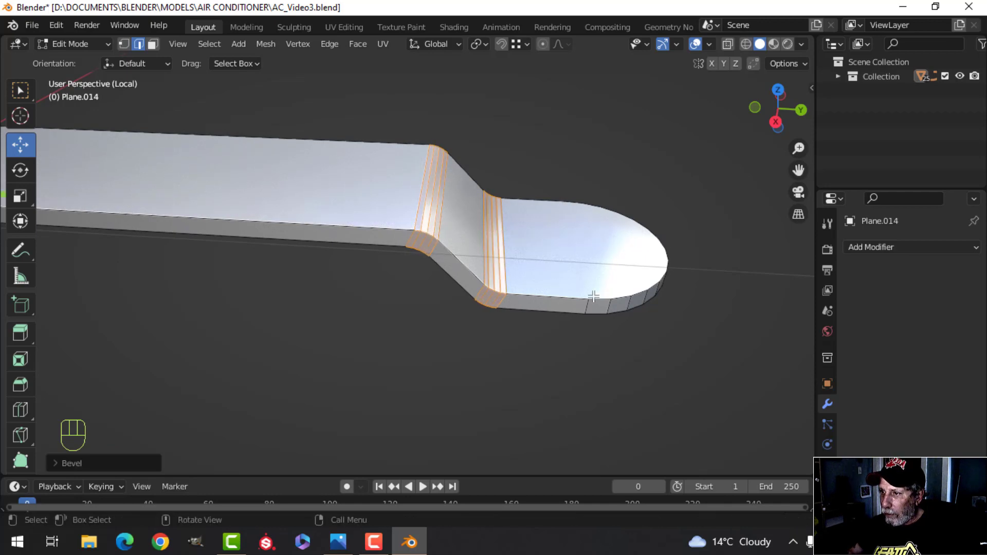
# - Switch the viewport to plainer grey lighting and select the upper and lower edge loops around the strip's whole perimeter
pyautogui.hotkey('alt', 'a')
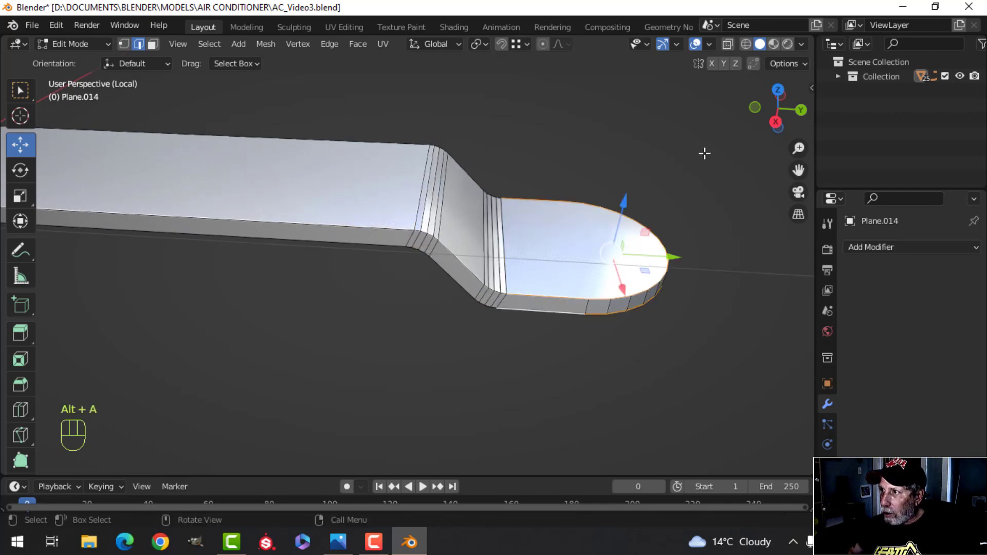
pyautogui.click(800, 45)
pyautogui.click(744, 110)
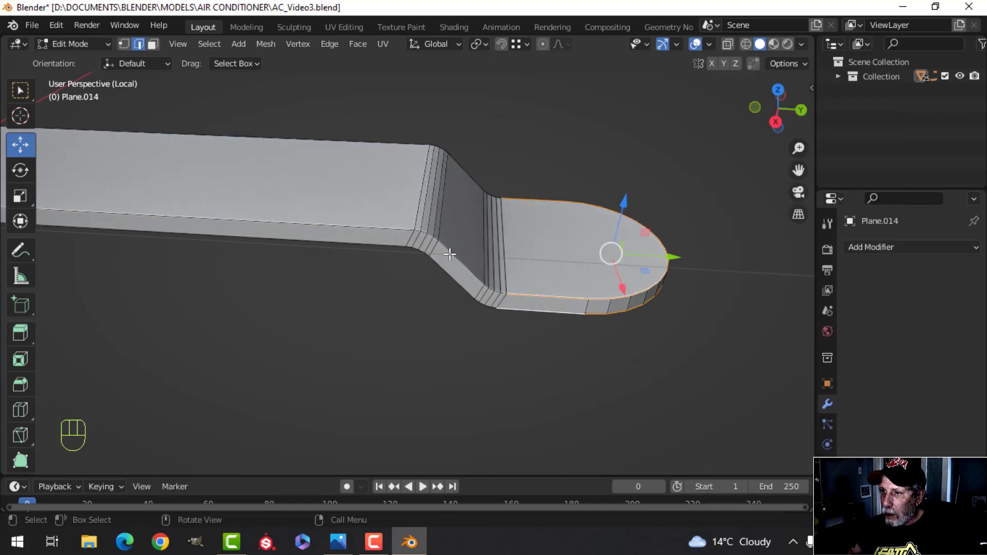
pyautogui.moveTo(451, 272); pyautogui.dragTo(555, 87, button='middle')
pyautogui.scroll(-3, 486, 261)
pyautogui.scroll(-3, 222, 341)
pyautogui.keyDown('shift'); pyautogui.moveTo(223, 341); pyautogui.dragTo(249, 304, button='middle'); pyautogui.keyUp('shift')
pyautogui.keyDown('alt'); pyautogui.keyDown('shift'); pyautogui.click(344, 228); pyautogui.keyUp('shift'); pyautogui.keyUp('alt')
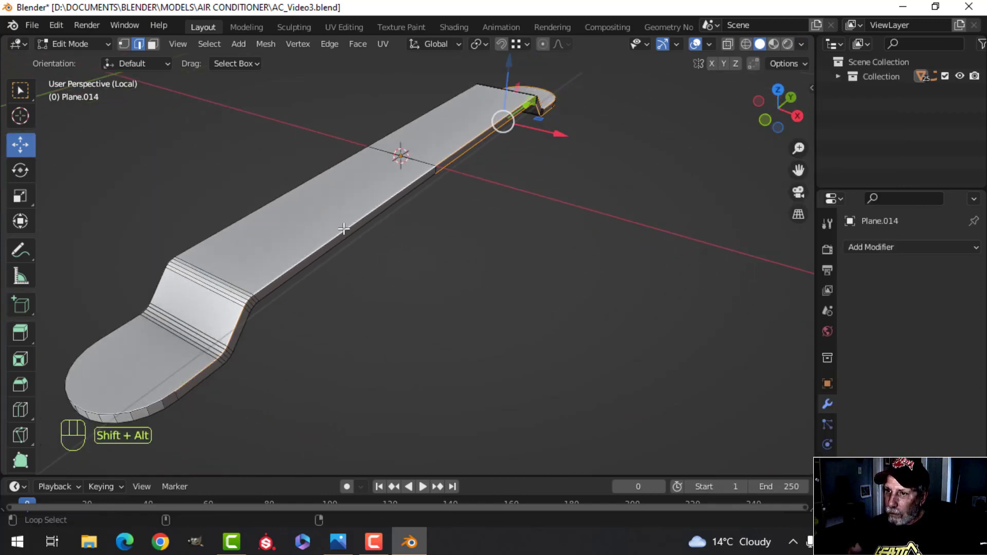
pyautogui.keyDown('alt'); pyautogui.keyDown('shift'); pyautogui.click(340, 244); pyautogui.keyUp('shift'); pyautogui.keyUp('alt')
pyautogui.keyDown('shift'); pyautogui.moveTo(180, 387); pyautogui.dragTo(437, 277, button='middle'); pyautogui.keyUp('shift')
pyautogui.keyDown('alt'); pyautogui.keyDown('shift'); pyautogui.click(242, 331); pyautogui.keyUp('shift'); pyautogui.keyUp('alt')
pyautogui.keyDown('shift'); pyautogui.moveTo(436, 277); pyautogui.dragTo(404, 401, button='middle'); pyautogui.keyUp('shift')
pyautogui.moveTo(401, 385); pyautogui.dragTo(442, 362, button='middle')
pyautogui.scroll(1, 462, 366)
pyautogui.keyDown('shift'); pyautogui.moveTo(587, 375); pyautogui.dragTo(499, 298, button='middle'); pyautogui.keyUp('shift')
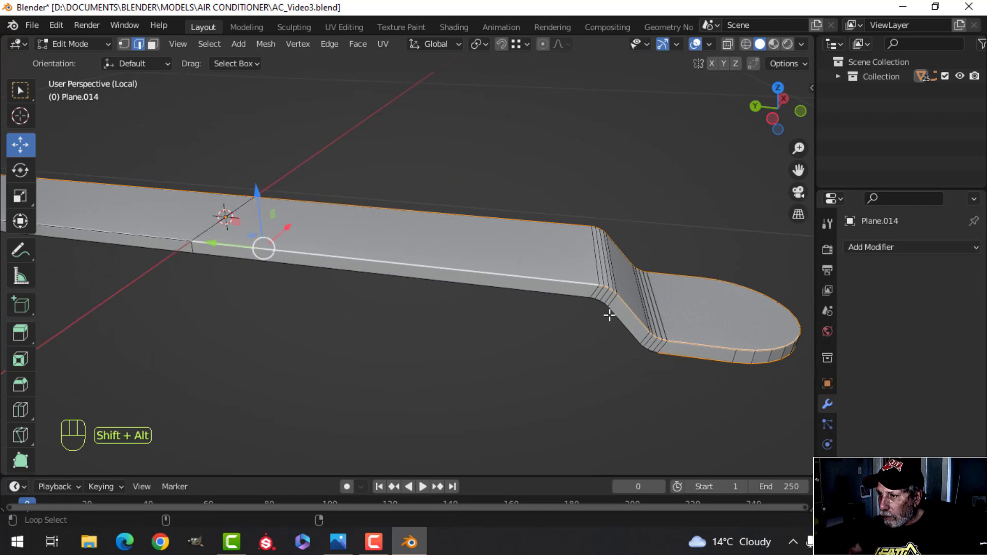
pyautogui.keyDown('alt'); pyautogui.keyDown('shift'); pyautogui.click(552, 296); pyautogui.keyUp('shift'); pyautogui.keyUp('alt')
pyautogui.keyDown('alt'); pyautogui.scroll(-1, 504, 333); pyautogui.keyUp('alt')
pyautogui.scroll(-2, 484, 332)
pyautogui.keyDown('shift'); pyautogui.moveTo(288, 324); pyautogui.dragTo(527, 348, button='middle'); pyautogui.keyUp('shift')
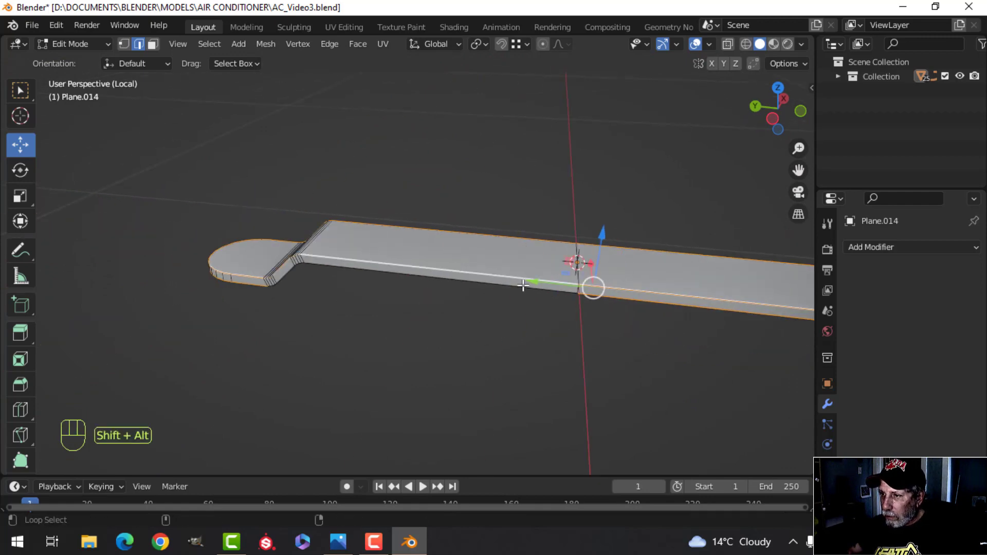
# - Check the perimeter selection around both tabs and bevel those edges by about 0.0027 m
pyautogui.moveTo(340, 290); pyautogui.dragTo(414, 315, button='middle')
pyautogui.scroll(2, 514, 328)
pyautogui.keyDown('shift'); pyautogui.moveTo(559, 332); pyautogui.dragTo(498, 324, button='middle'); pyautogui.keyUp('shift')
pyautogui.moveTo(504, 329); pyautogui.dragTo(309, 273, button='middle')
pyautogui.keyDown('shift'); pyautogui.moveTo(155, 240); pyautogui.dragTo(342, 295, button='middle'); pyautogui.keyUp('shift')
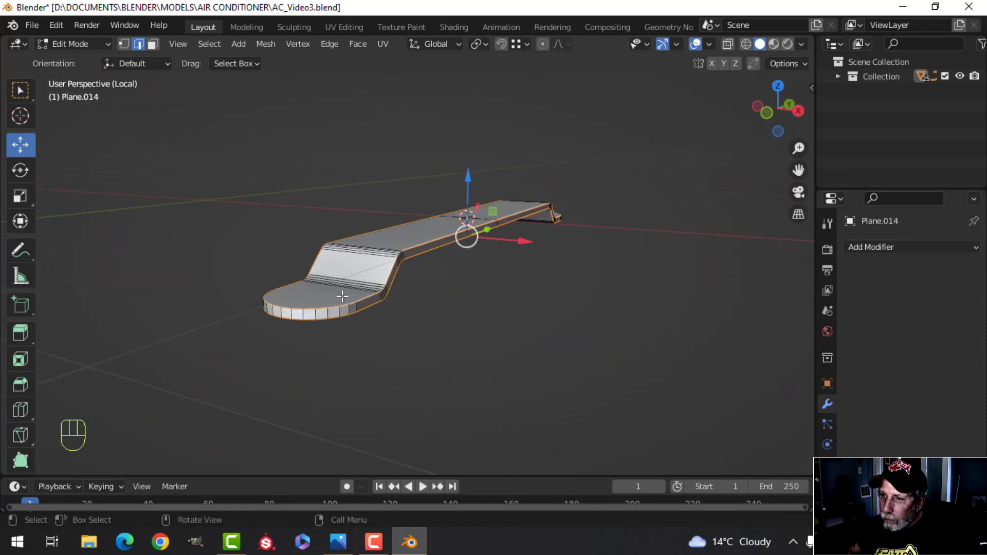
pyautogui.moveTo(429, 296); pyautogui.dragTo(360, 319, button='middle')
pyautogui.scroll(3, 308, 328)
pyautogui.keyDown('shift'); pyautogui.moveTo(276, 334); pyautogui.dragTo(483, 308, button='middle'); pyautogui.keyUp('shift')
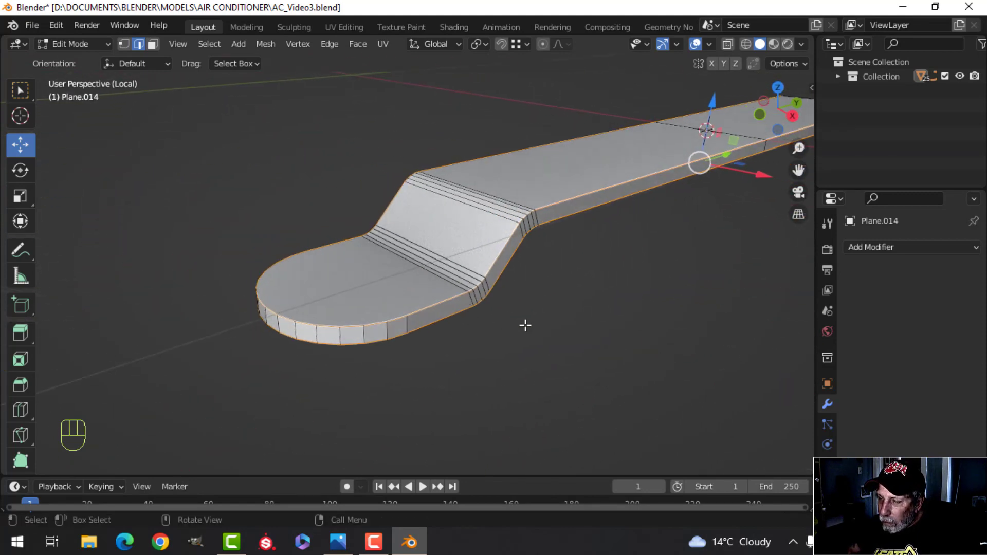
pyautogui.scroll(2, 529, 327)
pyautogui.keyDown('shift'); pyautogui.moveTo(539, 331); pyautogui.dragTo(534, 306, button='middle'); pyautogui.keyUp('shift')
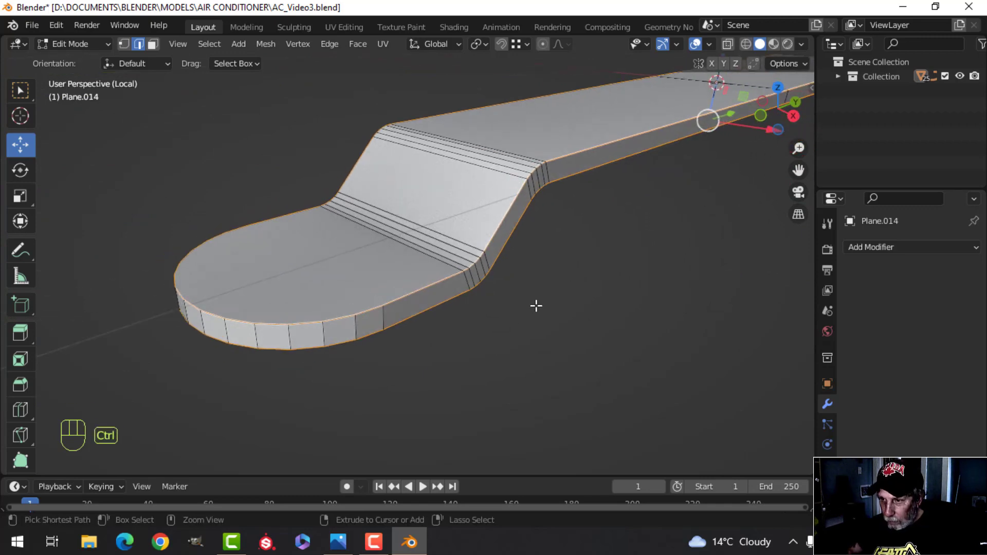
pyautogui.hotkey('ctrl', 'b')
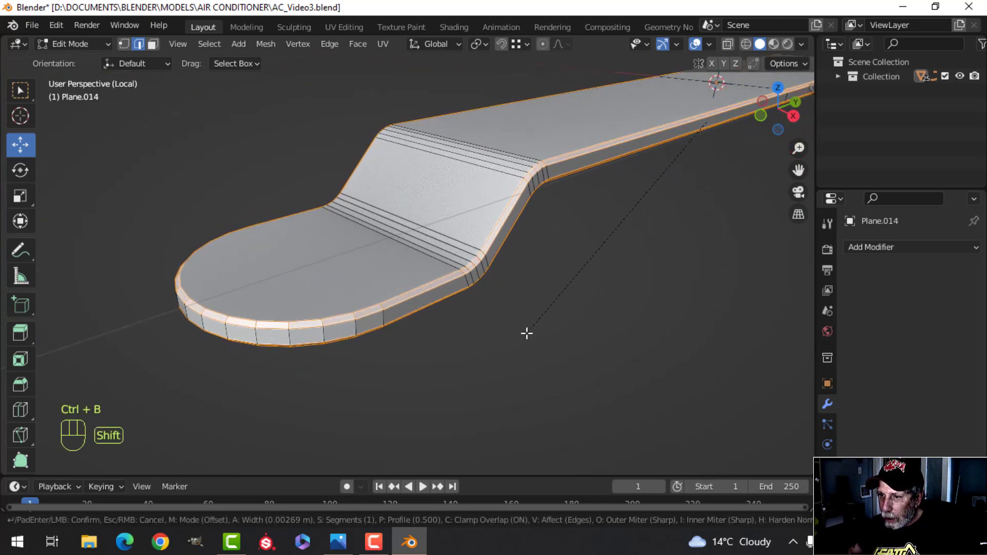
pyautogui.click(524, 332)
# - Return to object mode and apply Shade Smooth to the foot strip
pyautogui.press('Tab')
pyautogui.rightClick(436, 186)
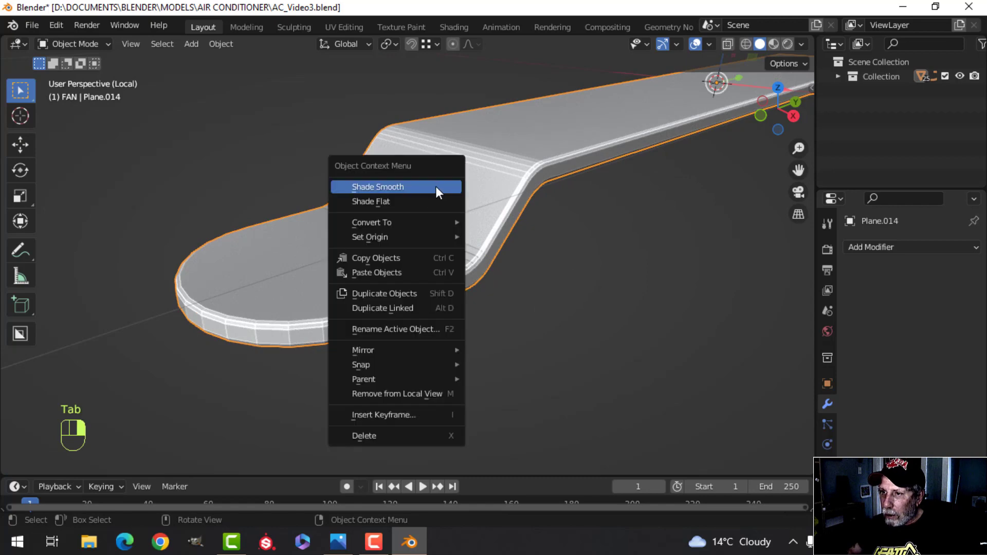
pyautogui.click(436, 186)
pyautogui.scroll(-5, 423, 217)
pyautogui.hotkey('alt', 'a')
pyautogui.moveTo(539, 247); pyautogui.dragTo(467, 239, button='middle')
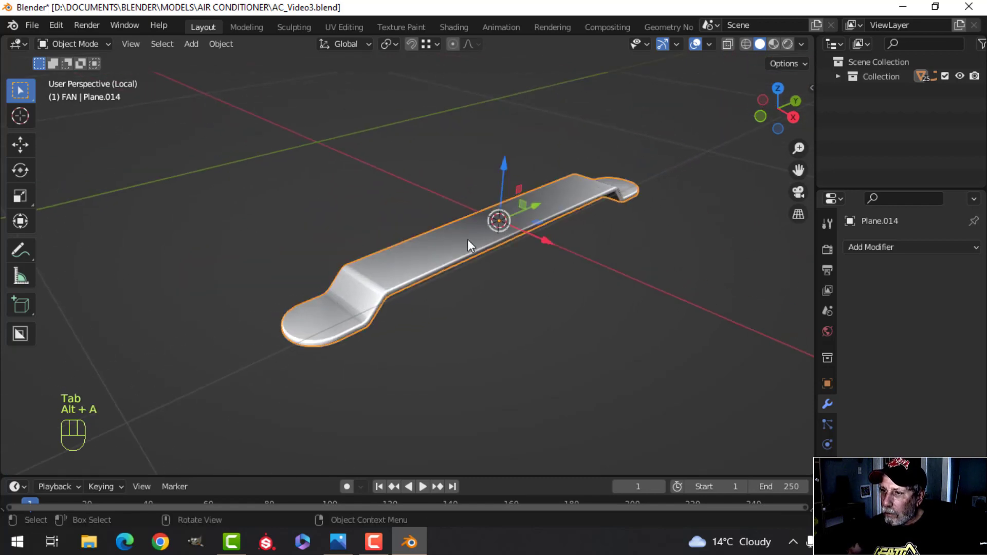
# - Add a Weighted Normal modifier to the foot strip and enable Auto Smooth at 30° in its normals settings
pyautogui.click(926, 248)
pyautogui.click(586, 351)
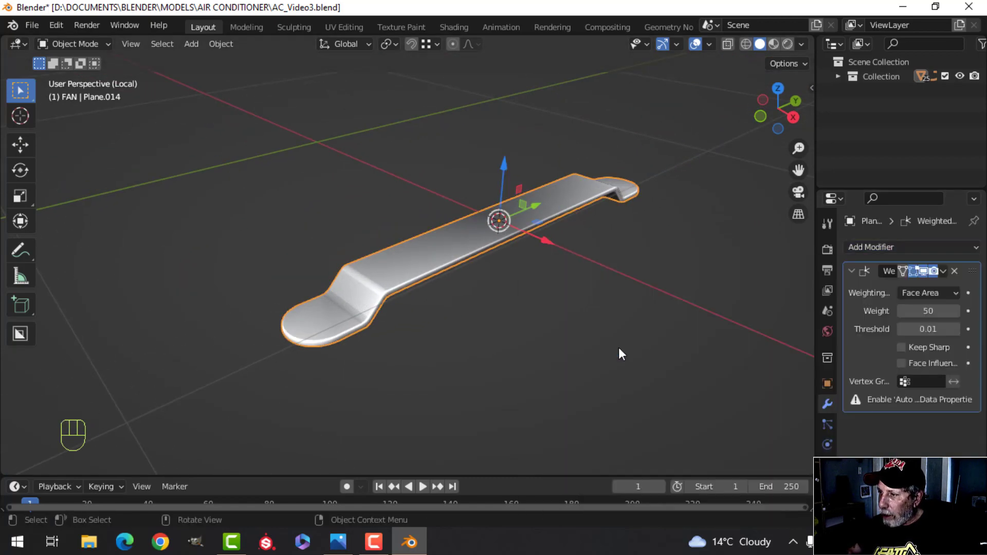
pyautogui.click(827, 485)
pyautogui.scroll(-6, 909, 360)
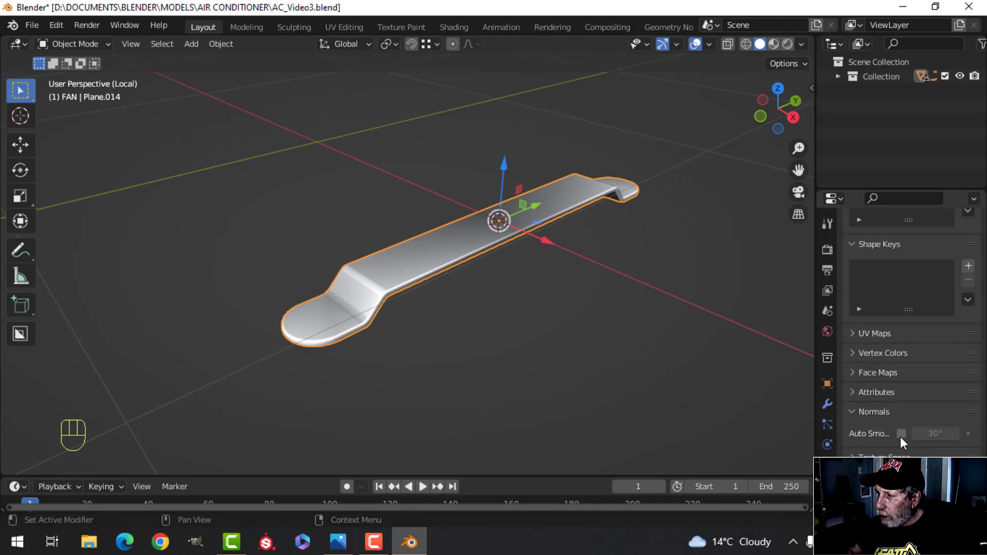
pyautogui.click(901, 434)
# - Leave local view and move the foot strip's entire mesh slightly along Z against the air conditioner's base
pyautogui.moveTo(646, 360); pyautogui.dragTo(566, 247, button='middle')
pyautogui.press('KP_Divide')
pyautogui.hotkey('alt', 'a')
pyautogui.press('Tab')
pyautogui.press('a')
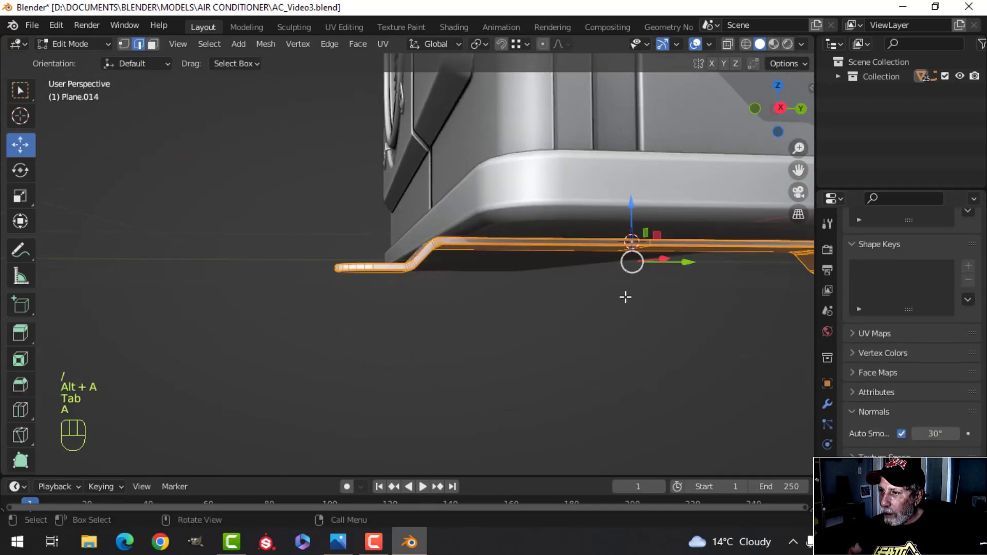
pyautogui.moveTo(625, 297); pyautogui.dragTo(499, 259, button='middle')
pyautogui.press('KP_3')
pyautogui.moveTo(616, 201); pyautogui.dragTo(615, 200)
pyautogui.scroll(-4, 281, 267)
pyautogui.press('Tab')
# - Inspect the foot strip's fit and rounded tabs beneath the air conditioner's base
pyautogui.moveTo(280, 266); pyautogui.dragTo(473, 289, button='middle')
pyautogui.press('a')
pyautogui.hotkey('alt', 'a')
pyautogui.scroll(-2, 477, 357)
pyautogui.scroll(3, 485, 295)
pyautogui.scroll(3, 442, 263)
pyautogui.scroll(-3, 448, 272)
pyautogui.scroll(3, 429, 256)
pyautogui.moveTo(429, 255); pyautogui.dragTo(474, 253, button='middle')
pyautogui.keyDown('shift'); pyautogui.moveTo(477, 200); pyautogui.dragTo(475, 288, button='middle'); pyautogui.keyUp('shift')
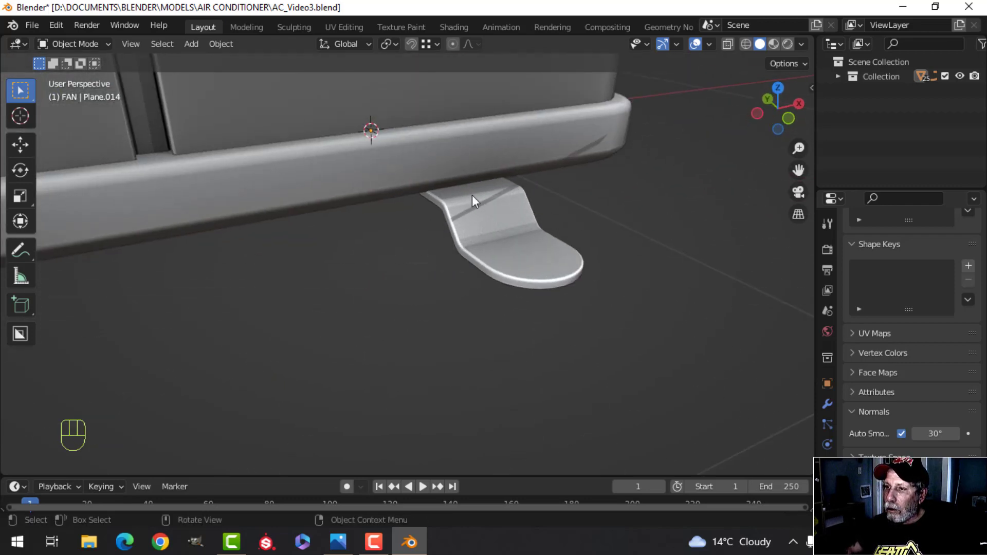
# - Enter edit mode on the foot strip and select the flat underside face of one half between bend and centre
pyautogui.click(469, 164)
pyautogui.press('Tab')
pyautogui.keyDown('shift'); pyautogui.moveTo(473, 250); pyautogui.dragTo(493, 239, button='middle'); pyautogui.keyUp('shift')
pyautogui.press('Tab')
pyautogui.click(489, 205)
pyautogui.press('Tab')
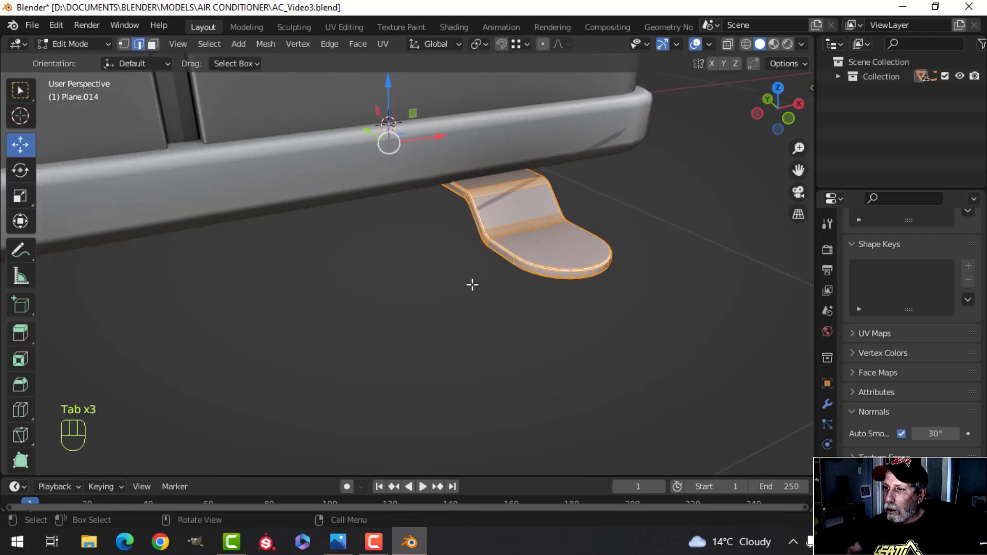
pyautogui.moveTo(469, 282); pyautogui.dragTo(488, 261, button='middle')
pyautogui.hotkey('alt', 'a')
pyautogui.press('3')
pyautogui.click(495, 234)
pyautogui.moveTo(488, 261); pyautogui.dragTo(415, 169, button='middle')
pyautogui.keyDown('shift'); pyautogui.moveTo(309, 280); pyautogui.dragTo(513, 250, button='middle'); pyautogui.keyUp('shift')
# - Duplicate the selected face, lower the copy to the tabs' height and separate it into its own object
pyautogui.hotkey('shift', 'd')
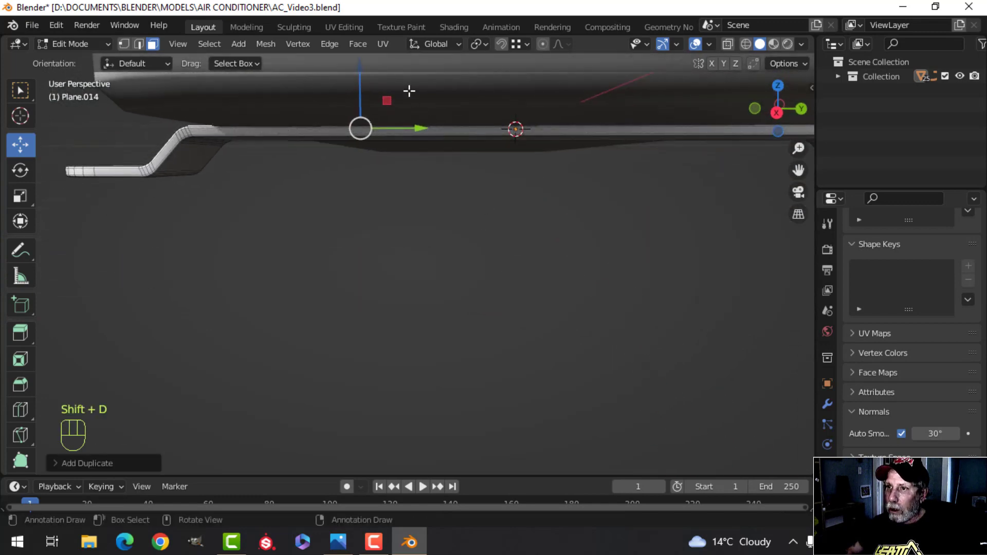
pyautogui.moveTo(361, 85); pyautogui.dragTo(365, 124)
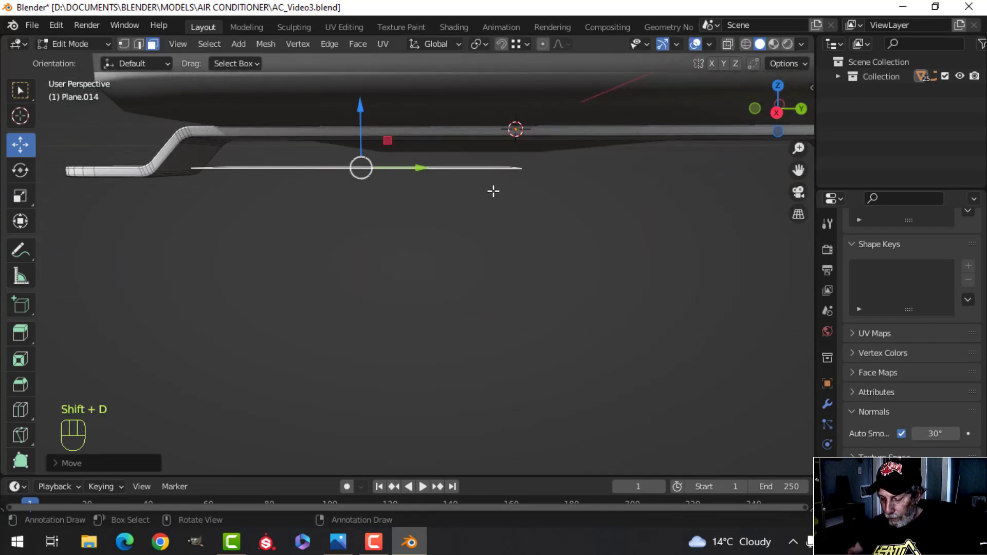
pyautogui.press('p')
pyautogui.click(493, 192)
pyautogui.press('Tab')
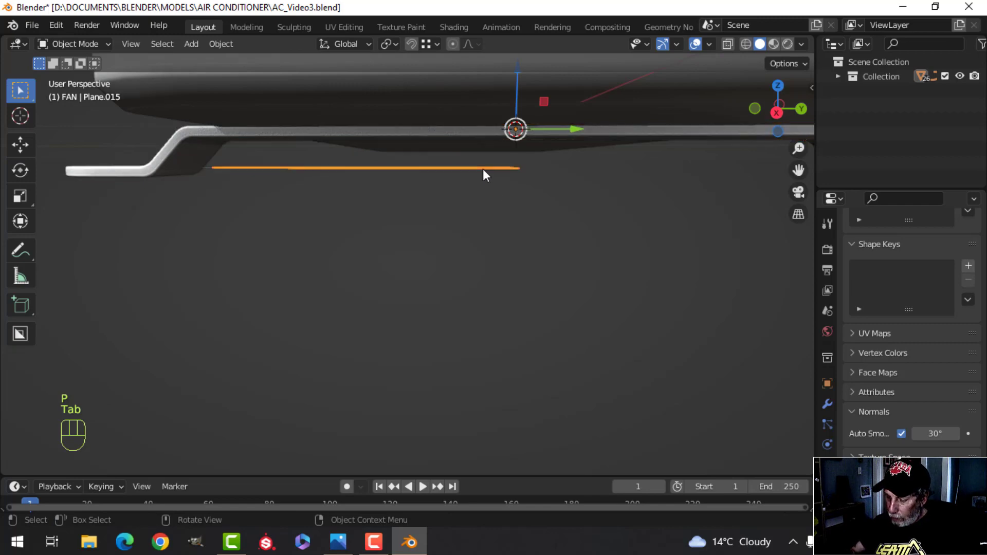
# - In bottom view, move the separated plane's central edge along Y to reach the opposite end's bend
pyautogui.press('ctrl+KP_7')
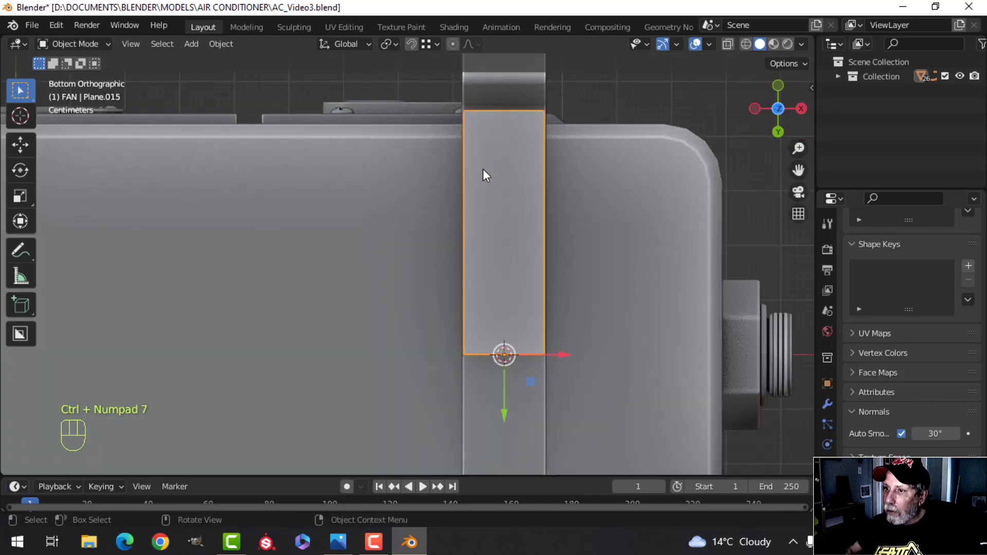
pyautogui.scroll(-2, 507, 274)
pyautogui.scroll(2, 530, 238)
pyautogui.scroll(1, 498, 248)
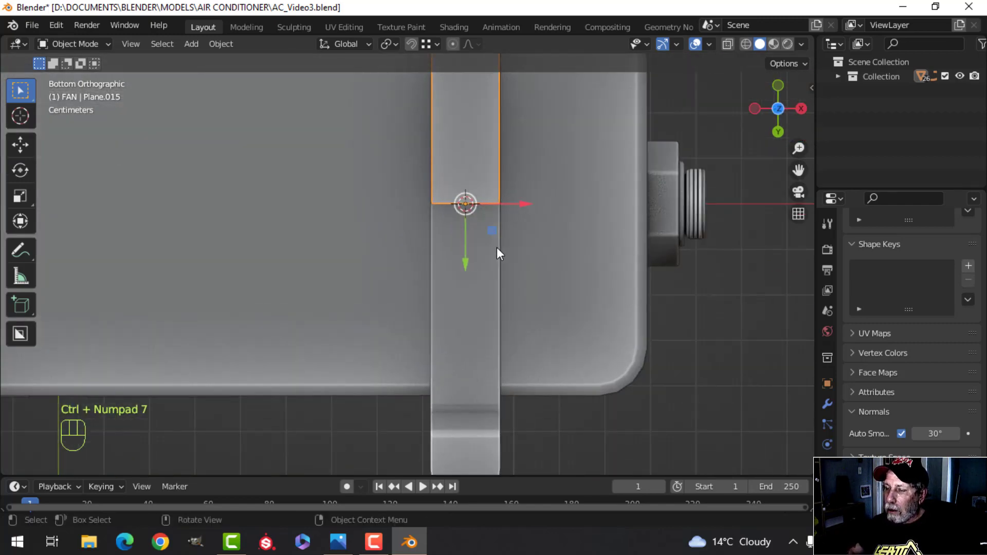
pyautogui.hotkey('alt', 'a')
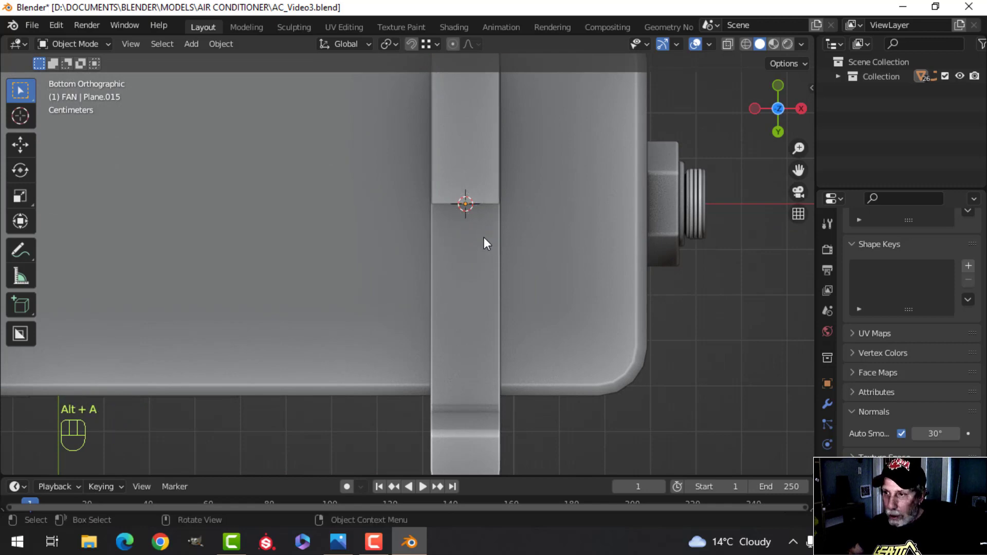
pyautogui.press('Tab')
pyautogui.click(463, 199)
pyautogui.scroll(-2, 524, 246)
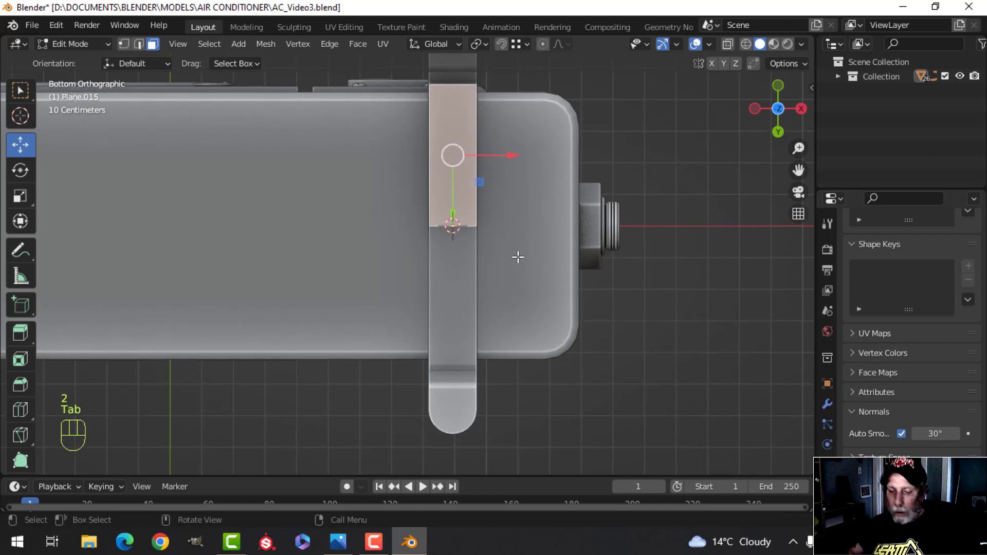
pyautogui.press('2')
pyautogui.click(476, 229)
pyautogui.keyDown('shift'); pyautogui.moveTo(510, 256); pyautogui.dragTo(512, 285, button='middle'); pyautogui.keyUp('shift')
pyautogui.moveTo(456, 286); pyautogui.dragTo(455, 431)
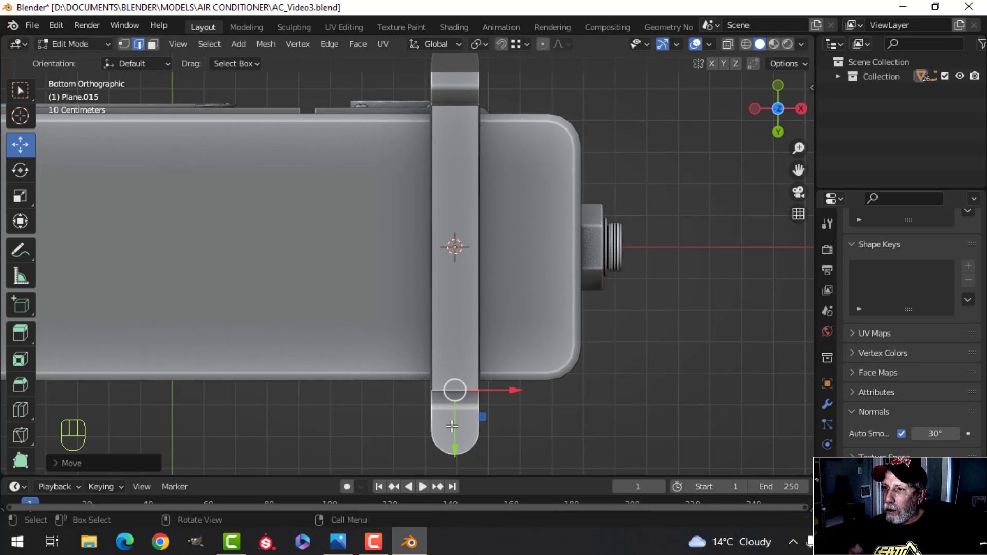
# - Scale the whole plane by about 1.17 along X and 1.49 along Y, so it extends past both rounded tabs
pyautogui.press('a')
pyautogui.press('s')
pyautogui.press('x')
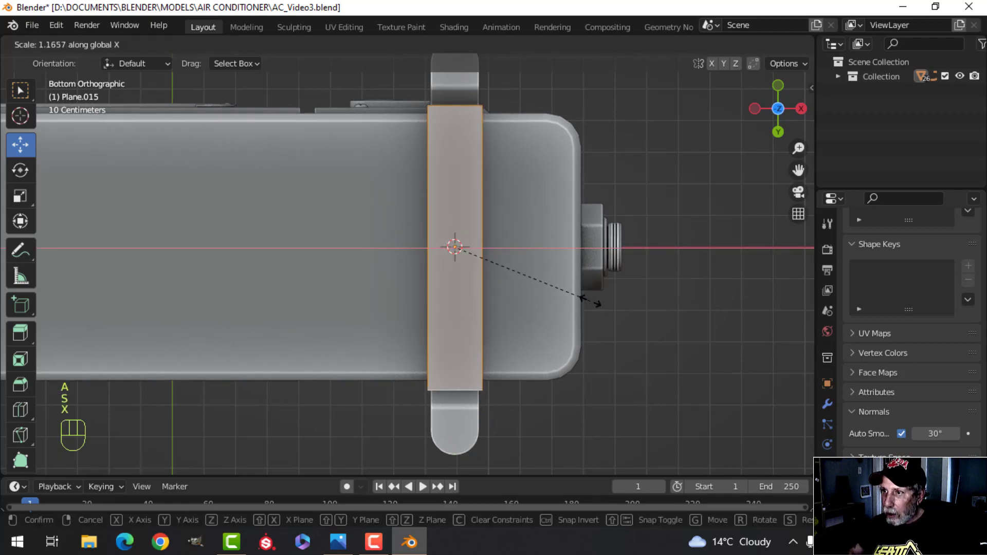
pyautogui.click(601, 297)
pyautogui.scroll(-2, 519, 311)
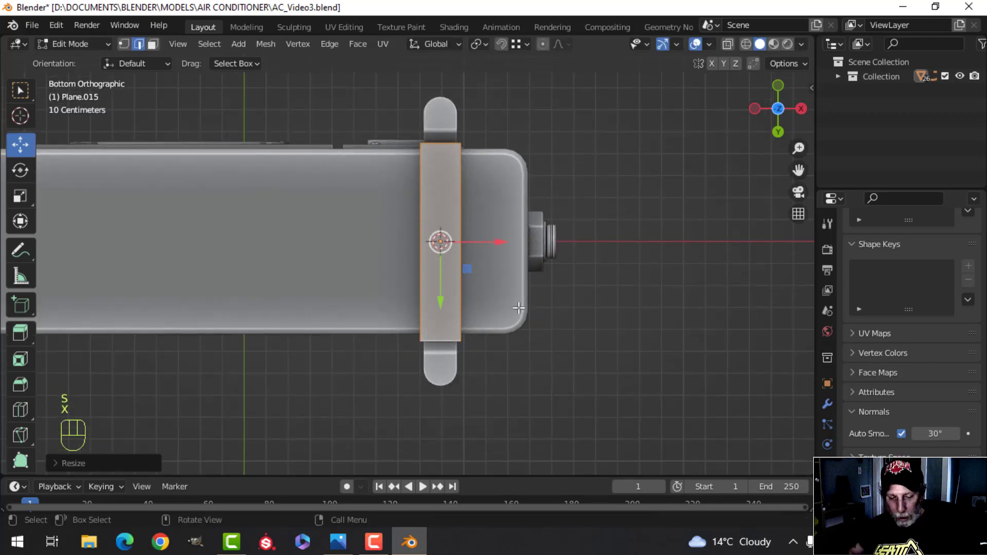
pyautogui.press('s')
pyautogui.press('y')
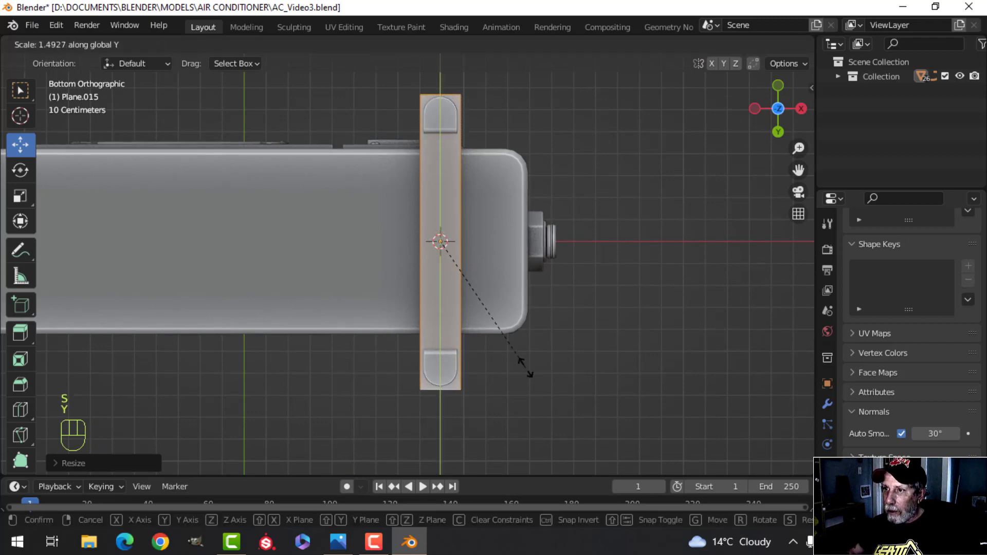
pyautogui.click(526, 370)
# - Extrude the plane's long side edges downward along Z to form the side walls beneath the foot strip
pyautogui.moveTo(527, 370); pyautogui.dragTo(549, 301, button='middle')
pyautogui.click(518, 310)
pyautogui.press('e')
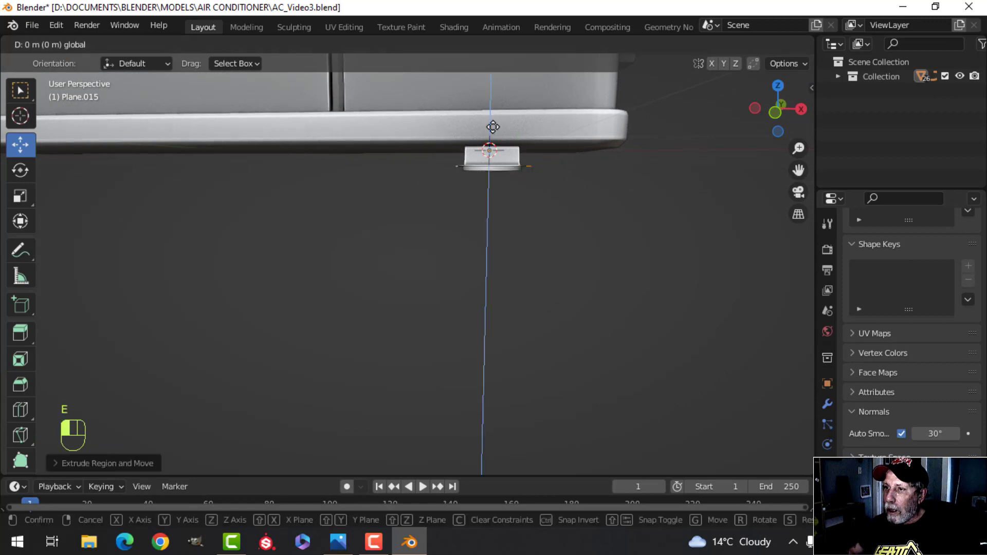
pyautogui.click(492, 144)
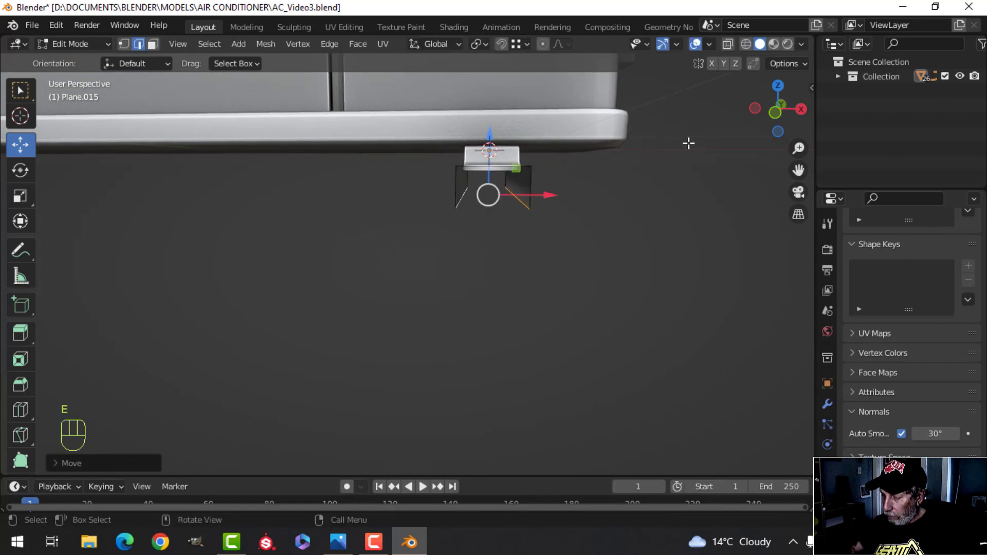
pyautogui.press('KP_1')
pyautogui.moveTo(689, 141); pyautogui.dragTo(523, 235, button='middle')
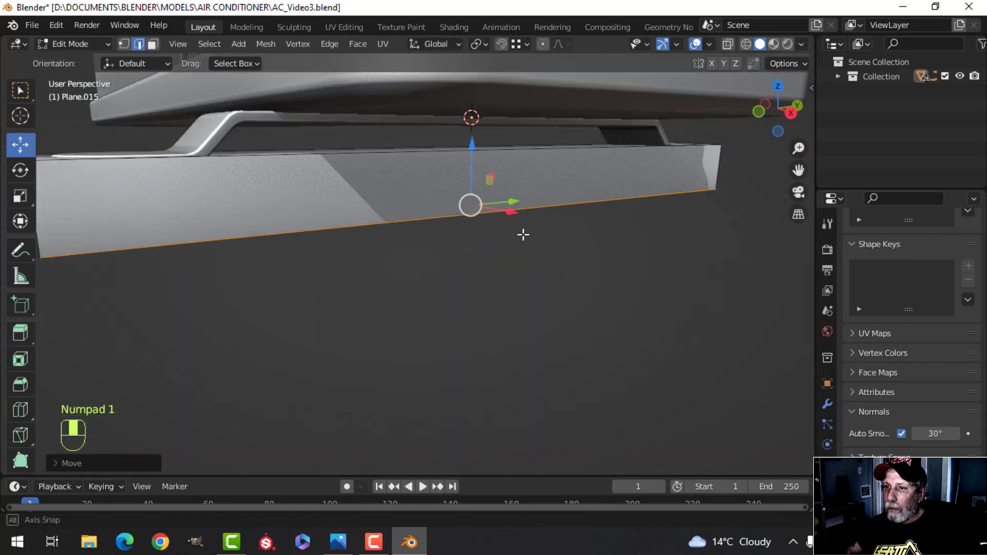
# - Add a Solidify modifier with 0.01 m thickness to the support channel beneath the foot strip
pyautogui.press('Tab')
pyautogui.scroll(-5, 523, 234)
pyautogui.moveTo(393, 269); pyautogui.dragTo(471, 304, button='middle')
pyautogui.hotkey('alt', 'a')
pyautogui.click(483, 233)
pyautogui.scroll(3, 537, 236)
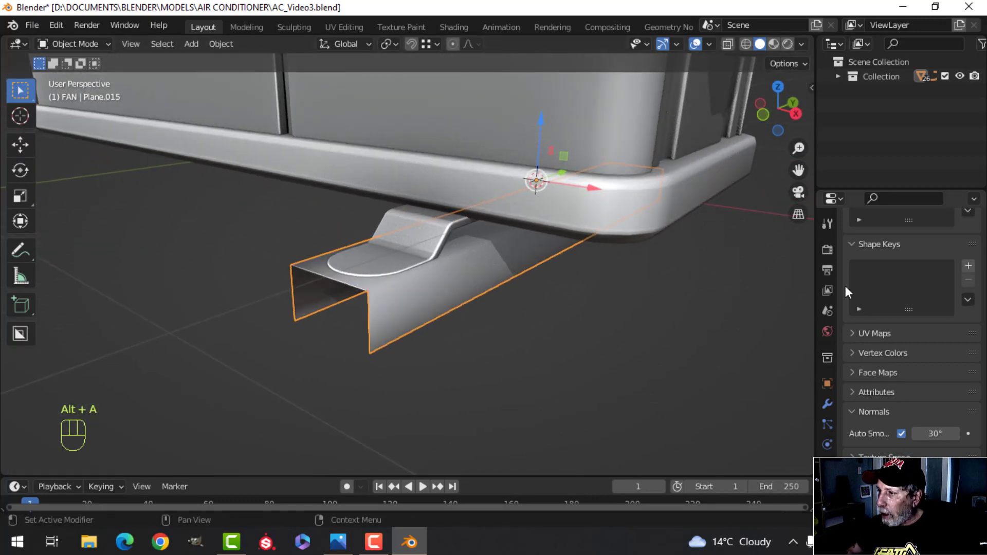
pyautogui.click(827, 404)
pyautogui.click(886, 248)
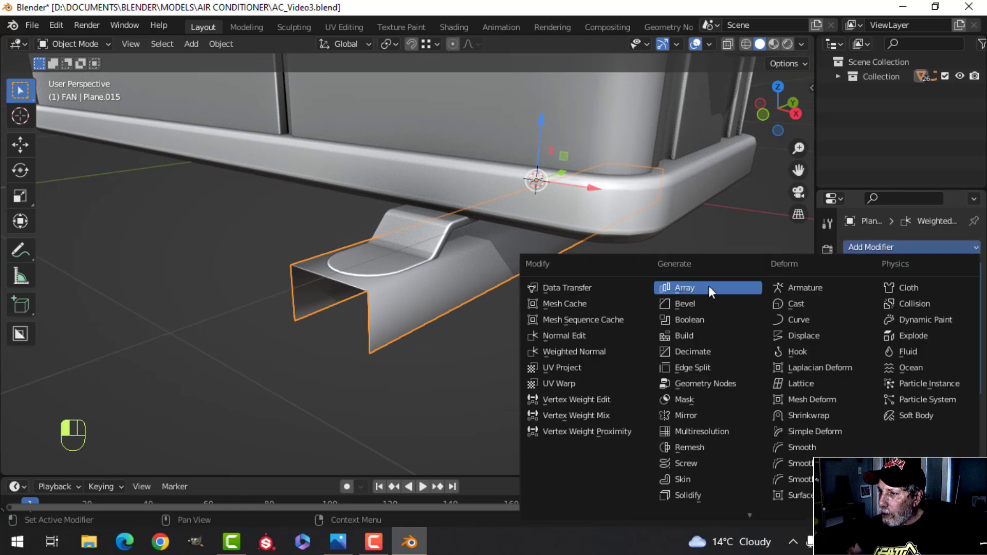
pyautogui.click(699, 494)
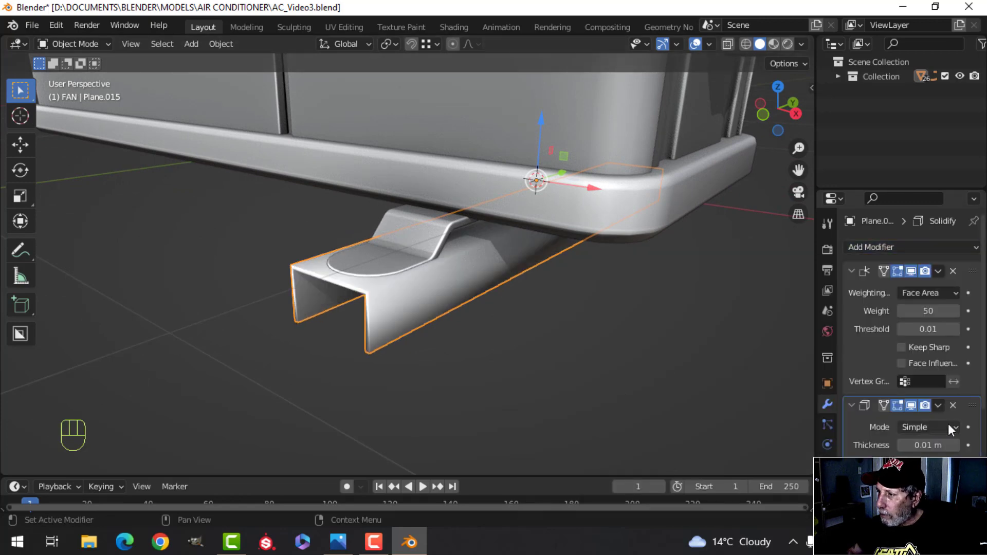
# - Put Solidify above Weighted Normal in the stack with even thickness enabled, and turn off Weighted Normal's viewport display
pyautogui.moveTo(974, 407); pyautogui.dragTo(944, 260)
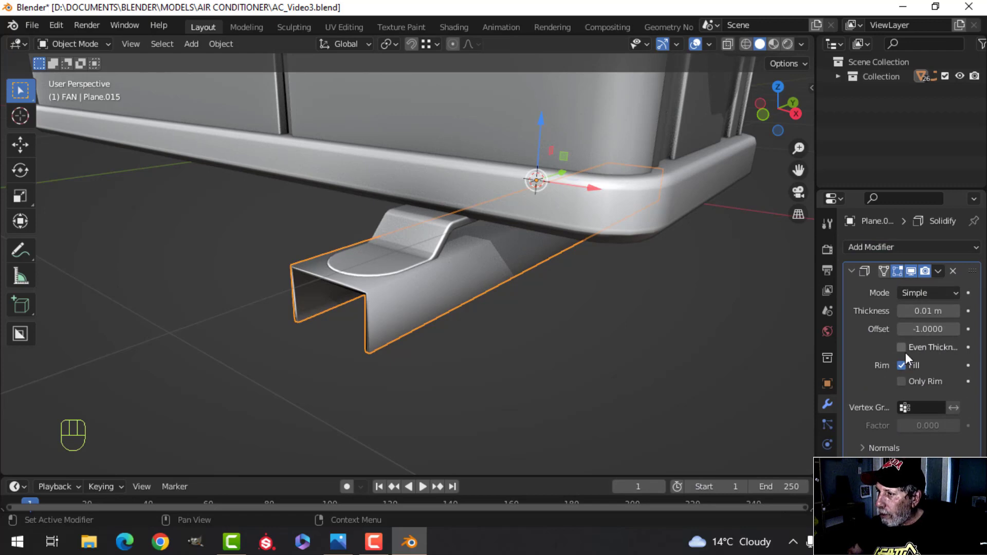
pyautogui.keyDown('shift'); pyautogui.moveTo(423, 340); pyautogui.dragTo(431, 322, button='middle'); pyautogui.keyUp('shift')
pyautogui.scroll(2, 444, 330)
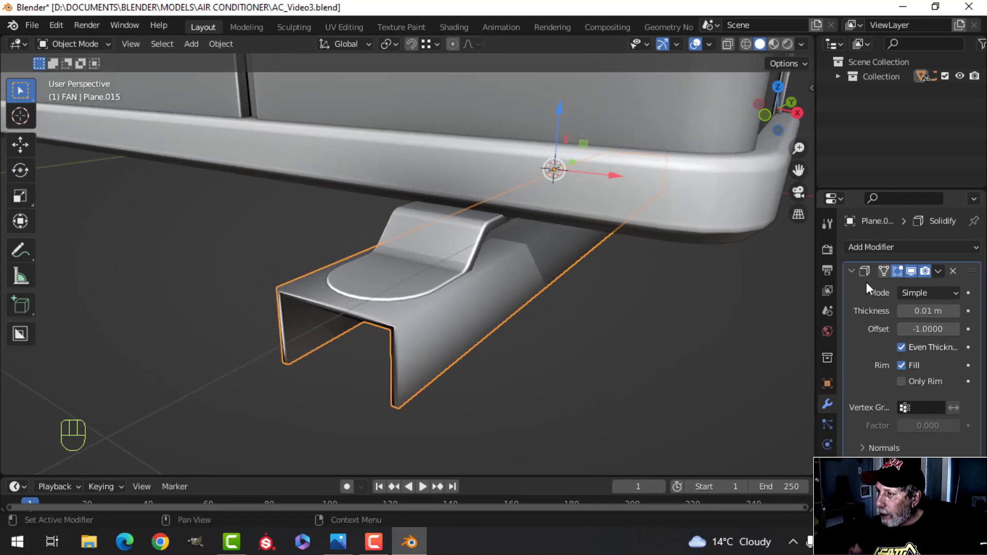
pyautogui.scroll(-5, 881, 430)
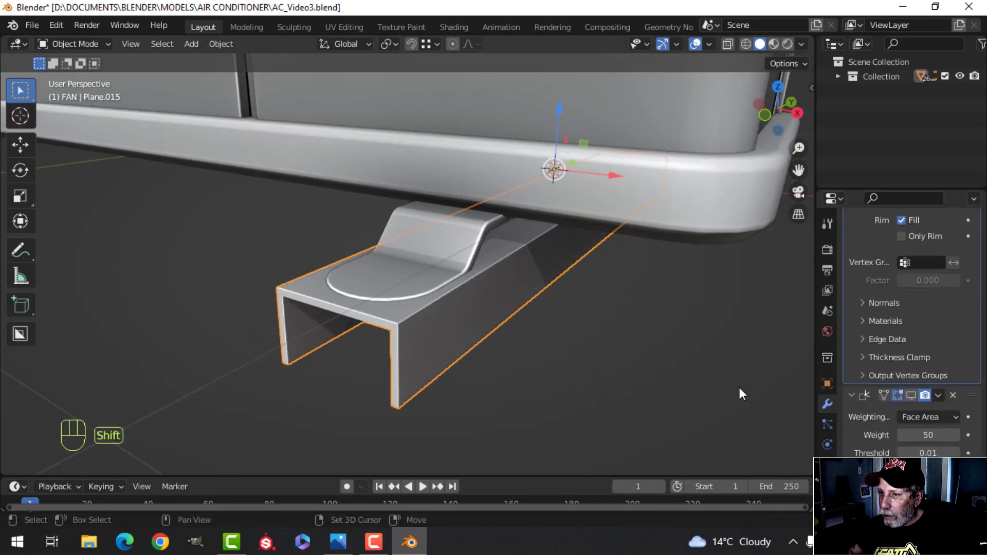
# - Lower the support channel slightly along Z beneath the rounded tab and apply its Solidify modifier
pyautogui.keyDown('shift'); pyautogui.moveTo(739, 387); pyautogui.dragTo(535, 333, button='middle'); pyautogui.keyUp('shift')
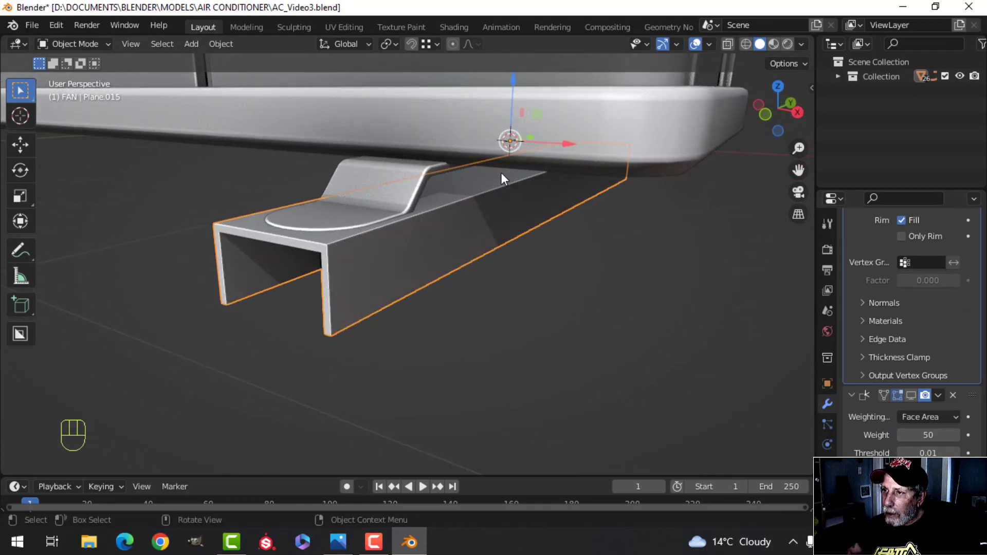
pyautogui.moveTo(516, 86); pyautogui.dragTo(515, 89)
pyautogui.scroll(6, 879, 326)
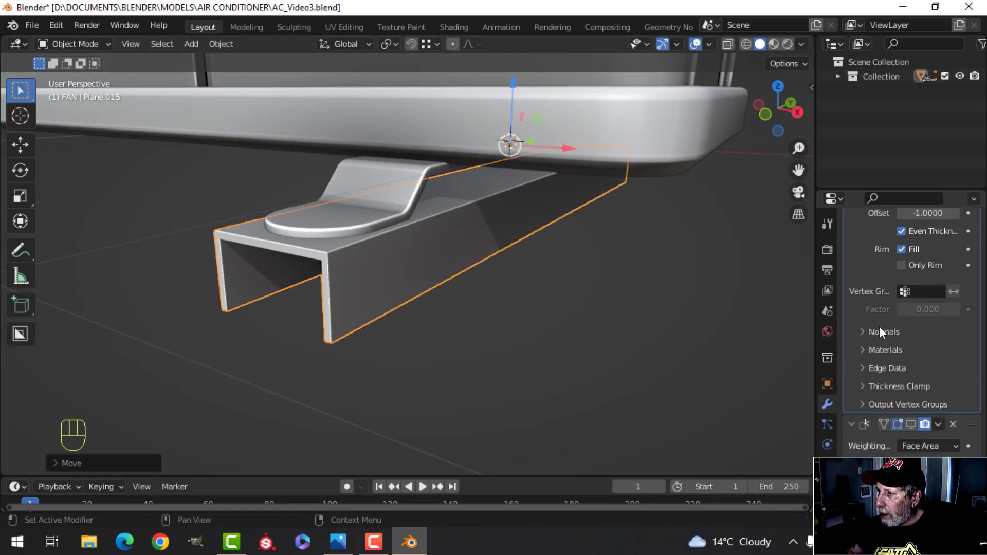
pyautogui.click(937, 271)
pyautogui.click(923, 285)
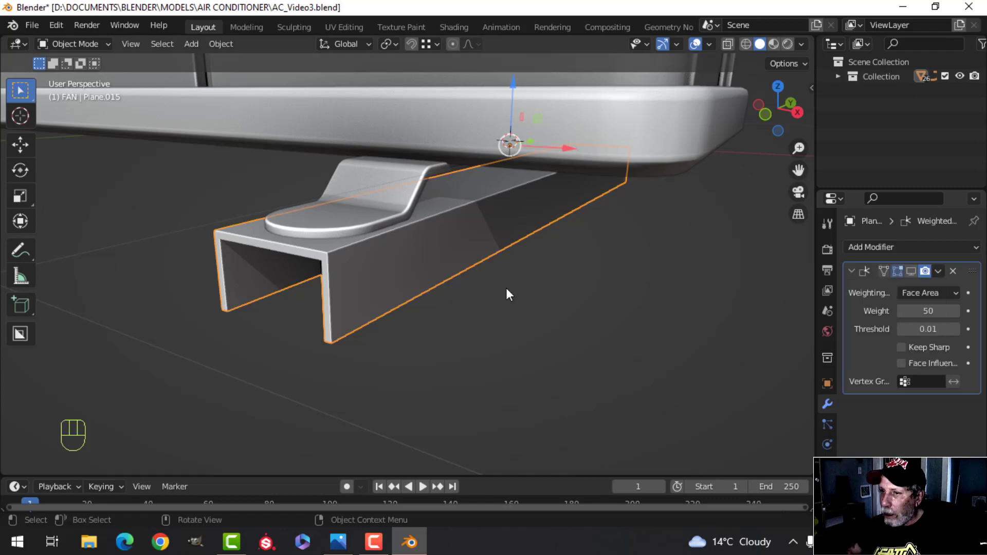
# - Bevel the channel's two long upper corners, inner and outer edges together, about 0.006 m wide with 4 segments
pyautogui.press('Tab')
pyautogui.hotkey('alt', 'a')
pyautogui.keyDown('alt'); pyautogui.keyDown('shift'); pyautogui.click(364, 240); pyautogui.keyUp('shift'); pyautogui.keyUp('alt')
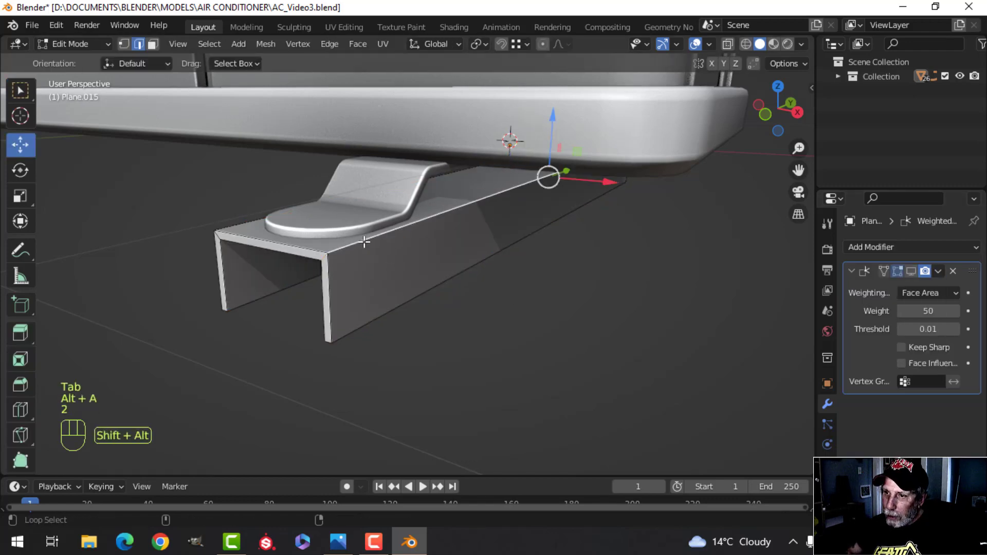
pyautogui.keyDown('alt'); pyautogui.keyDown('shift'); pyautogui.click(242, 227); pyautogui.keyUp('shift'); pyautogui.keyUp('alt')
pyautogui.keyDown('shift'); pyautogui.moveTo(614, 243); pyautogui.dragTo(635, 231, button='middle'); pyautogui.keyUp('shift')
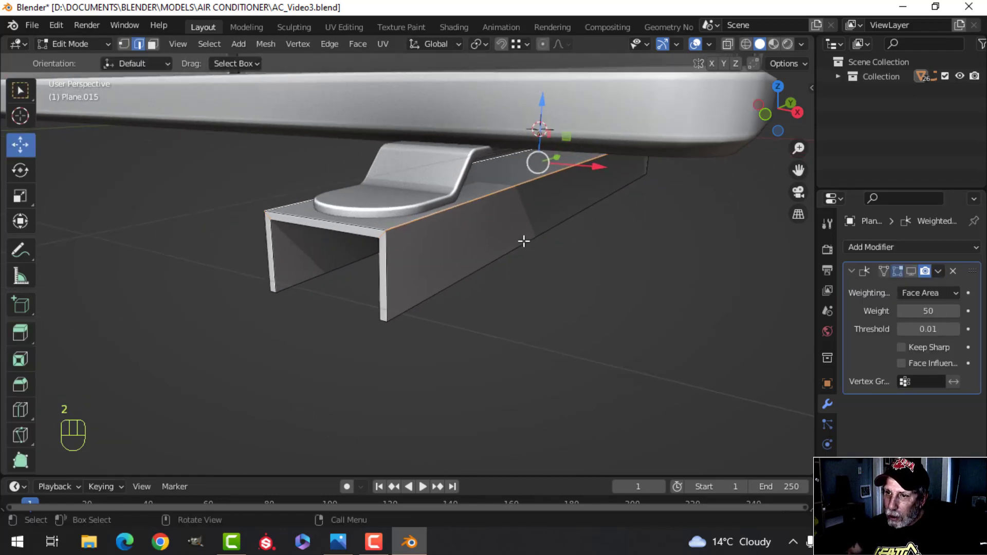
pyautogui.scroll(4, 519, 240)
pyautogui.moveTo(375, 246)
pyautogui.mouseDown(button='middle')
pyautogui.moveTo(421, 264)
pyautogui.moveTo(375, 244)
pyautogui.mouseUp(button='middle')
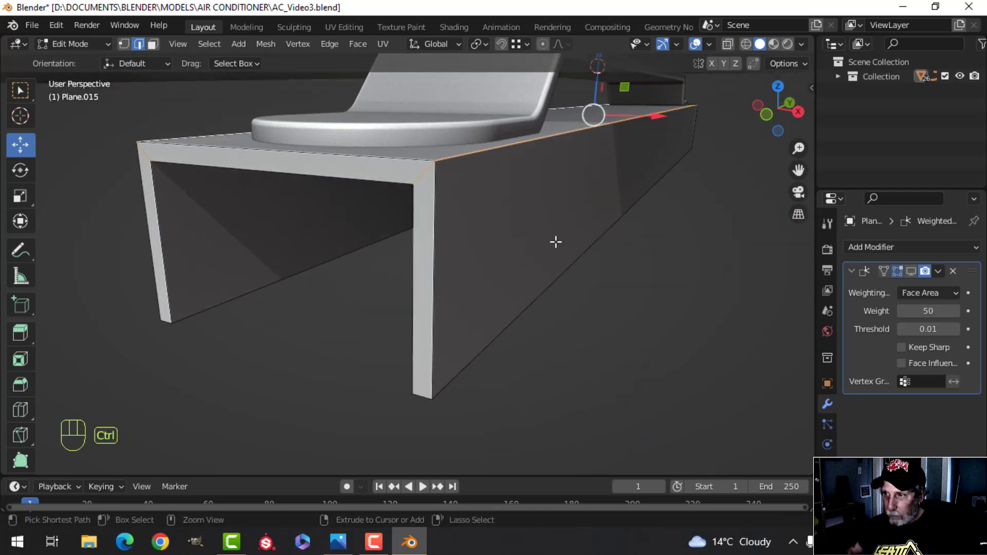
pyautogui.hotkey('ctrl', 'b')
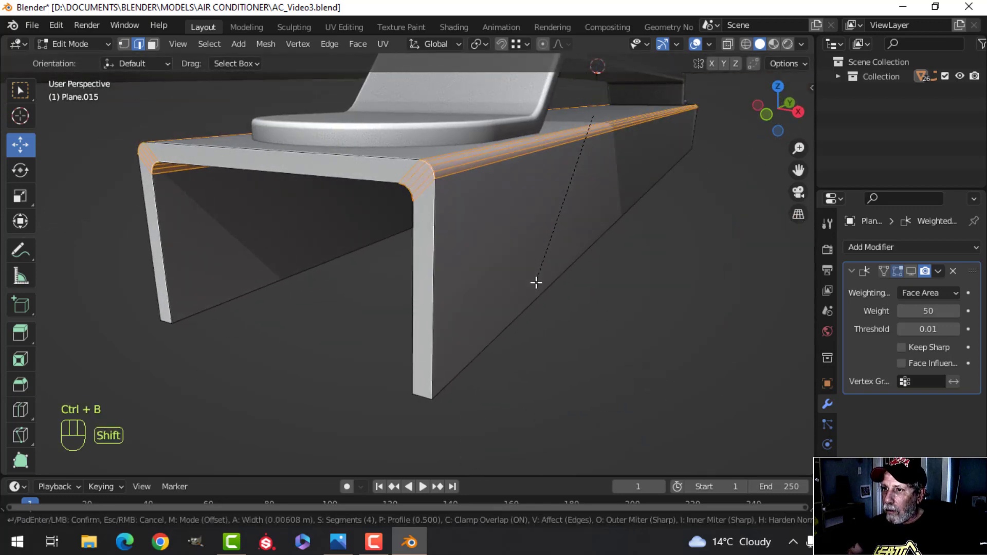
pyautogui.click(536, 281)
pyautogui.hotkey('alt', 'a')
pyautogui.press('Tab')
# - Isolate the channel and bevel the rim edge loops at both open ends, about 0.0022 m wide with 3 segments
pyautogui.press('/')
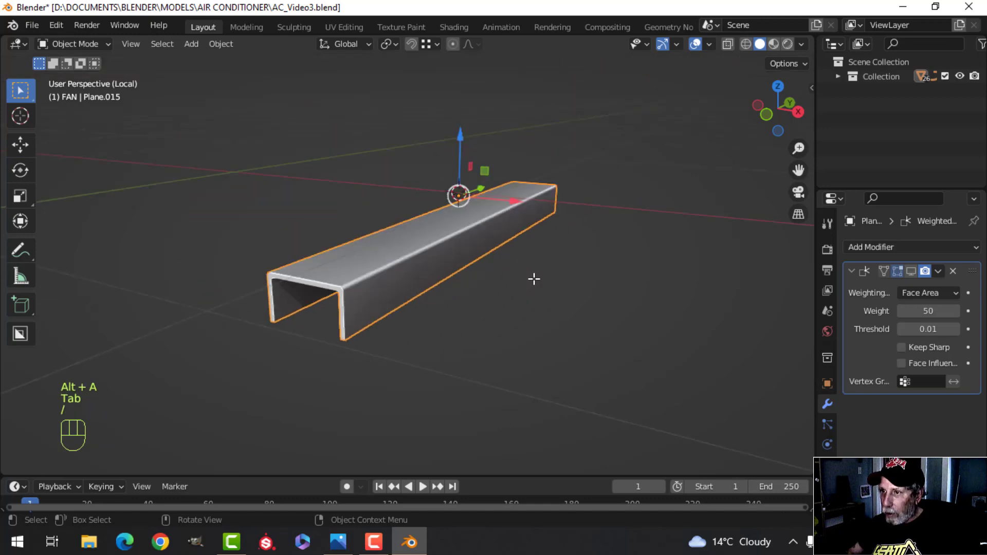
pyautogui.press('Tab')
pyautogui.scroll(2, 355, 305)
pyautogui.keyDown('shift'); pyautogui.moveTo(355, 307); pyautogui.dragTo(425, 287, button='middle'); pyautogui.keyUp('shift')
pyautogui.scroll(2, 419, 300)
pyautogui.hotkey('alt', 'a')
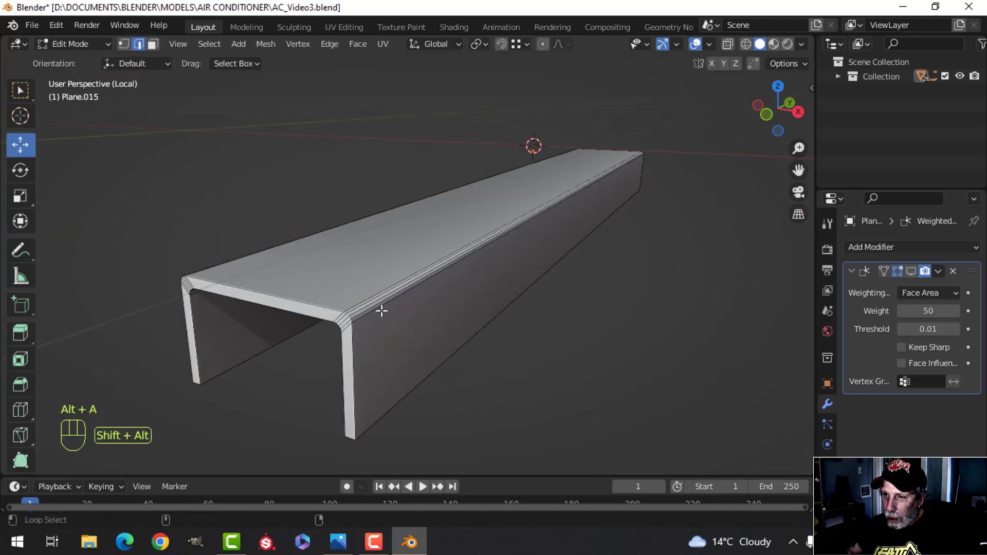
pyautogui.keyDown('alt'); pyautogui.keyDown('shift'); pyautogui.click(325, 318); pyautogui.keyUp('shift'); pyautogui.keyUp('alt')
pyautogui.moveTo(639, 275); pyautogui.dragTo(455, 290, button='middle')
pyautogui.keyDown('shift'); pyautogui.moveTo(563, 311); pyautogui.dragTo(410, 264, button='middle'); pyautogui.keyUp('shift')
pyautogui.scroll(2, 393, 289)
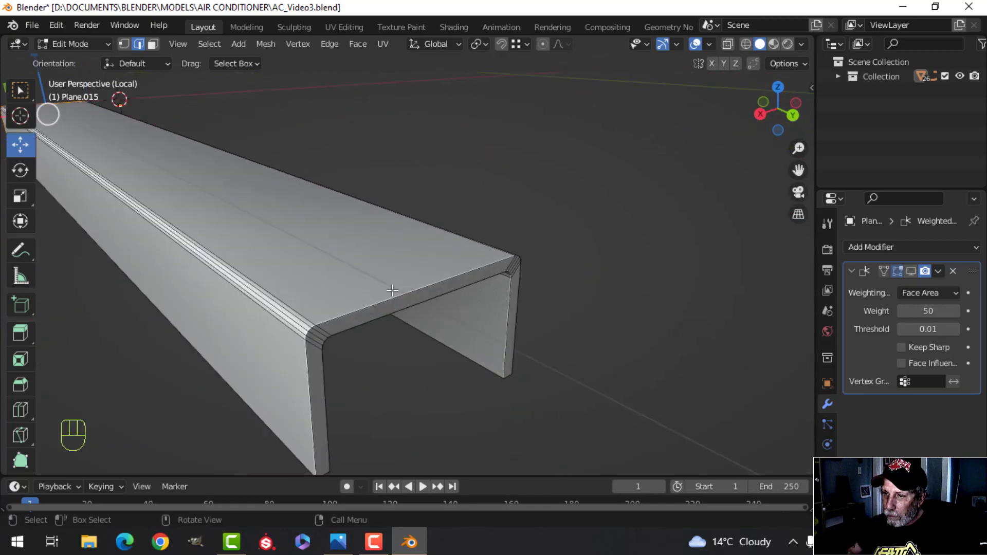
pyautogui.keyDown('alt'); pyautogui.keyDown('shift'); pyautogui.click(380, 315); pyautogui.keyUp('shift'); pyautogui.keyUp('alt')
pyautogui.keyDown('shift'); pyautogui.moveTo(410, 322); pyautogui.dragTo(464, 274, button='middle'); pyautogui.keyUp('shift')
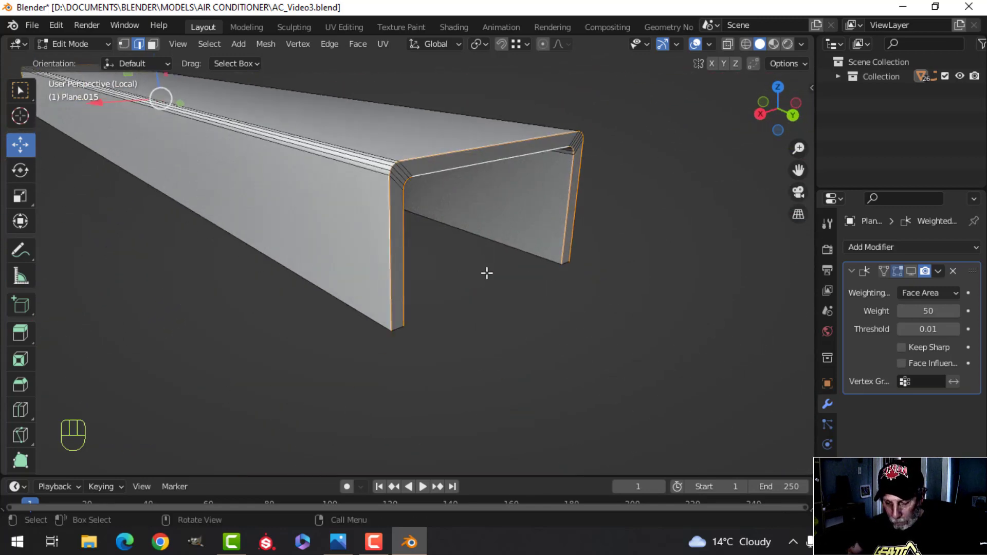
pyautogui.hotkey('ctrl', 'b')
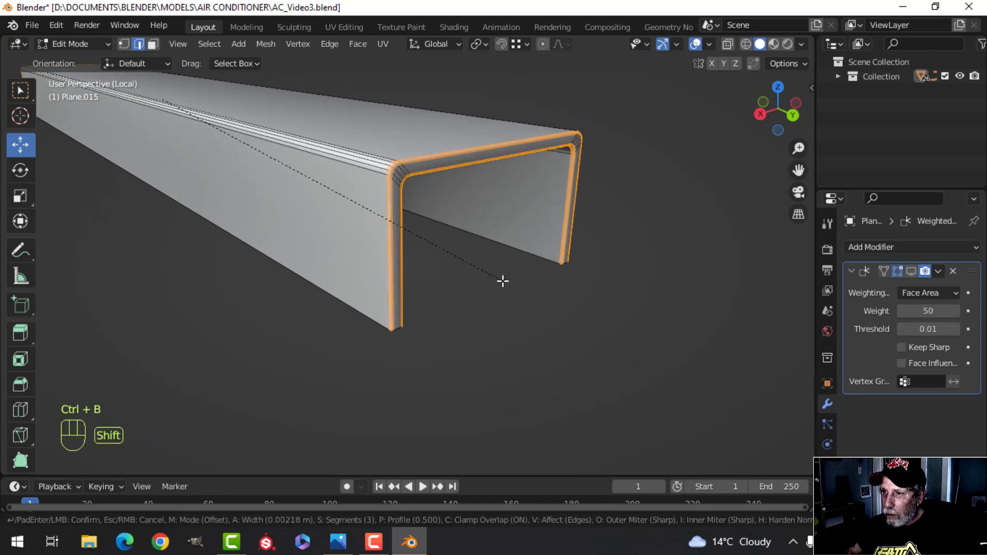
pyautogui.click(502, 280)
# - Bevel the lower edges of both channel side walls, about 0.0013 m wide with 2 segments
pyautogui.hotkey('alt', 'a')
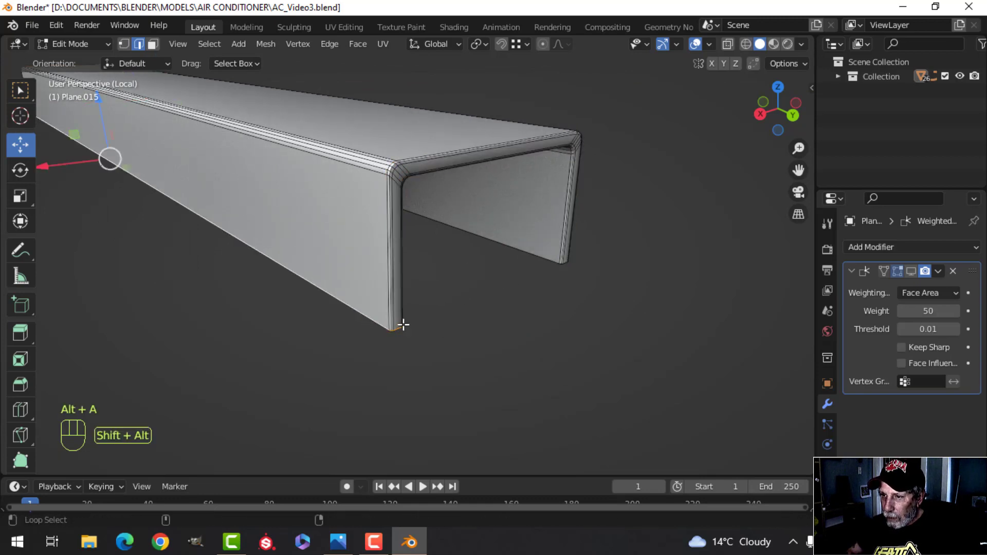
pyautogui.keyDown('alt'); pyautogui.keyDown('shift'); pyautogui.click(523, 253); pyautogui.keyUp('shift'); pyautogui.keyUp('alt')
pyautogui.moveTo(564, 260); pyautogui.dragTo(318, 261, button='middle')
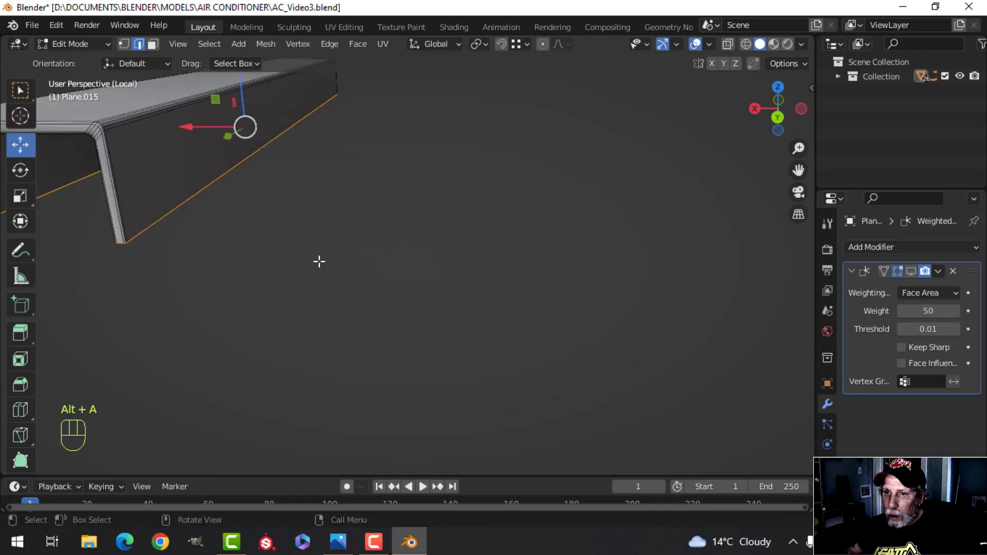
pyautogui.moveTo(397, 211); pyautogui.dragTo(519, 221, button='middle')
pyautogui.scroll(2, 534, 252)
pyautogui.keyDown('shift'); pyautogui.moveTo(537, 255); pyautogui.dragTo(500, 231, button='middle'); pyautogui.keyUp('shift')
pyautogui.scroll(1, 500, 231)
pyautogui.scroll(2, 495, 257)
pyautogui.hotkey('ctrl', 'b')
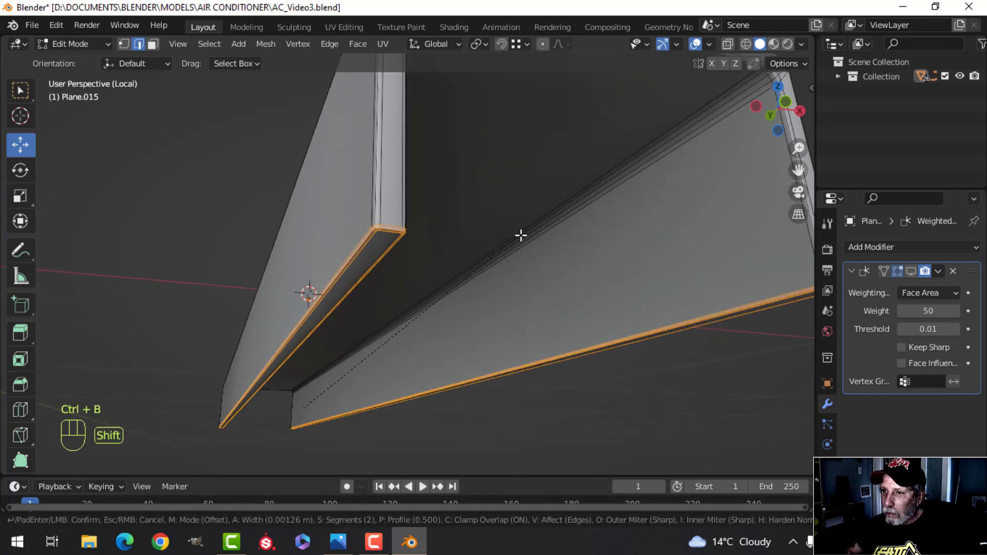
pyautogui.click(521, 235)
pyautogui.scroll(-3, 519, 235)
pyautogui.press('Tab')
pyautogui.hotkey('alt', 'a')
# - Leave local view and turn the channel's Weighted Normal modifier back on in the viewport
pyautogui.moveTo(488, 249); pyautogui.dragTo(467, 328, button='middle')
pyautogui.moveTo(542, 267); pyautogui.dragTo(643, 257, button='middle')
pyautogui.hotkey('alt', 'a')
pyautogui.press('/')
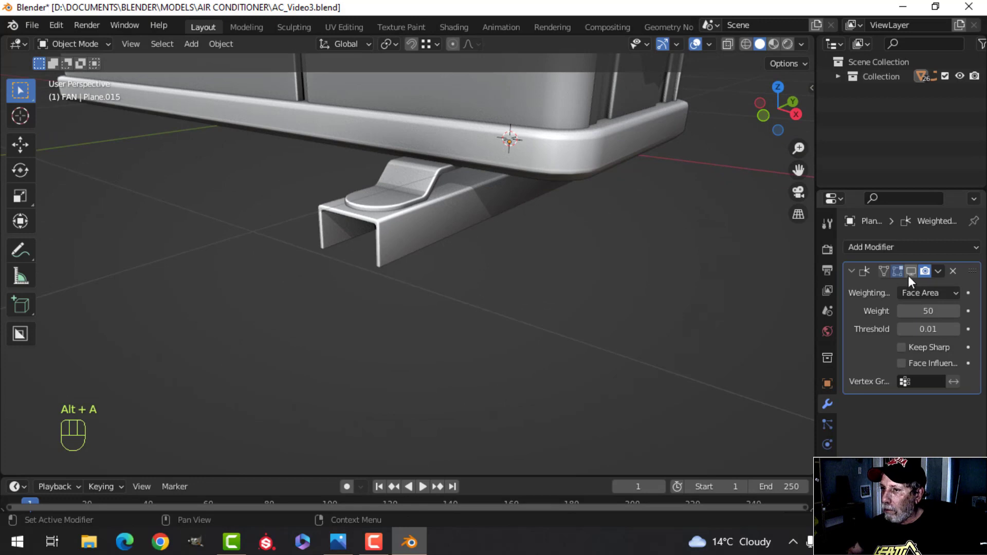
pyautogui.click(911, 270)
pyautogui.scroll(-2, 451, 286)
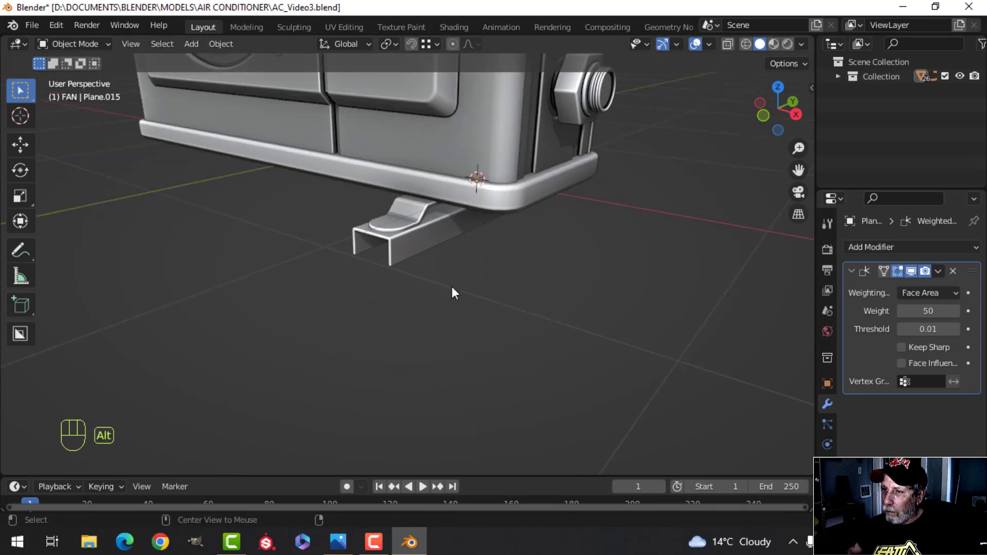
# - Snap the 3D cursor to the flat upper face of the foot strip's rounded tab
pyautogui.hotkey('alt', 'a')
pyautogui.moveTo(451, 286); pyautogui.dragTo(560, 269, button='middle')
pyautogui.scroll(2, 484, 293)
pyautogui.scroll(-5, 559, 270)
pyautogui.keyDown('shift'); pyautogui.moveTo(477, 269); pyautogui.dragTo(452, 325, button='middle'); pyautogui.keyUp('shift')
pyautogui.scroll(3, 565, 265)
pyautogui.scroll(2, 514, 334)
pyautogui.keyDown('shift'); pyautogui.moveTo(519, 335); pyautogui.dragTo(488, 281, button='middle'); pyautogui.keyUp('shift')
pyautogui.moveTo(489, 281); pyautogui.dragTo(458, 301, button='middle')
pyautogui.click(454, 307)
pyautogui.press('Tab')
pyautogui.scroll(3, 452, 310)
pyautogui.hotkey('alt', 'a')
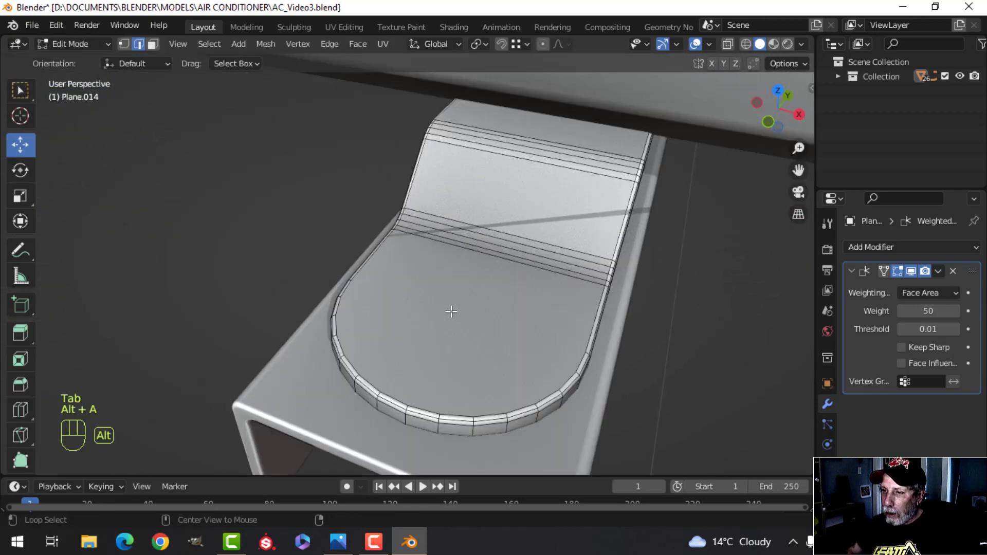
pyautogui.press('3')
pyautogui.click(573, 326)
pyautogui.hotkey('shift', 's')
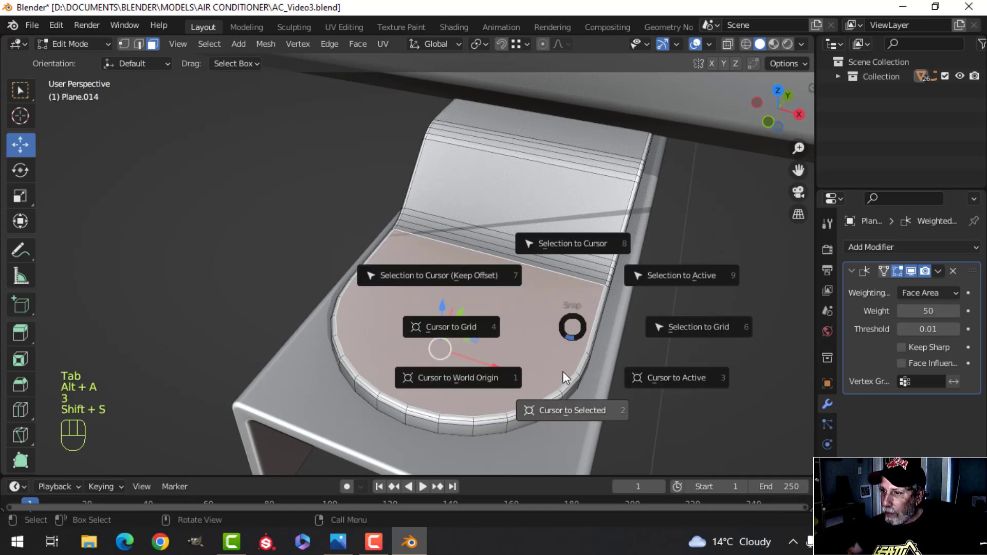
pyautogui.click(565, 406)
pyautogui.press('Tab')
pyautogui.scroll(-7, 548, 343)
pyautogui.hotkey('alt', 'a')
pyautogui.keyDown('shift'); pyautogui.moveTo(536, 323); pyautogui.dragTo(532, 311, button='middle'); pyautogui.keyUp('shift')
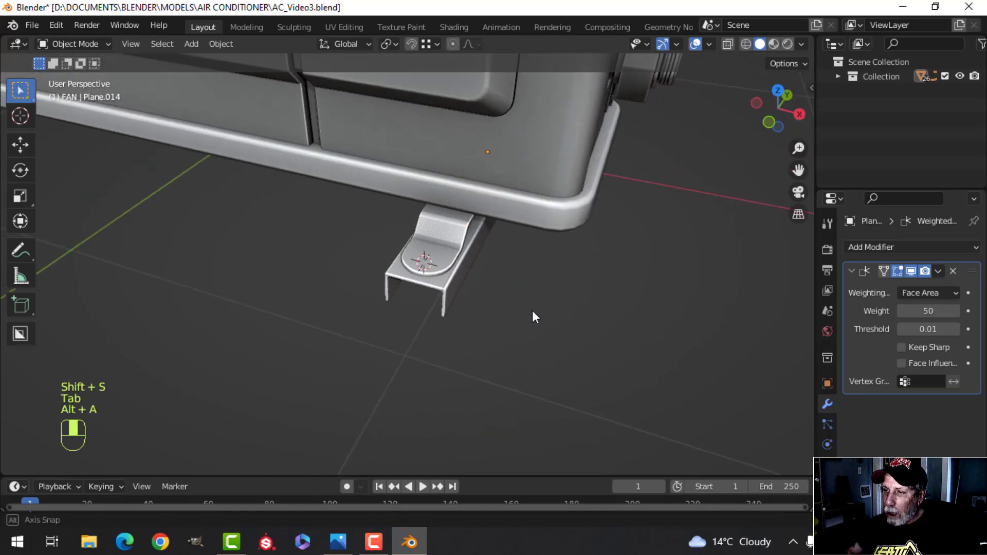
# - Add a mesh circle with 24 vertices at the 3D cursor on the tab
pyautogui.hotkey('shift', 'a')
pyautogui.moveTo(488, 220)
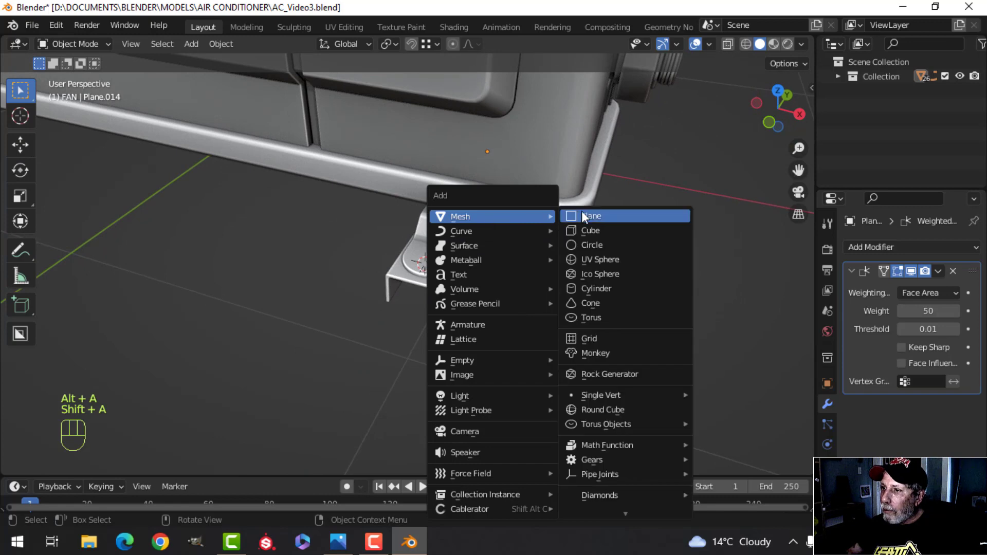
pyautogui.click(595, 243)
pyautogui.click(103, 462)
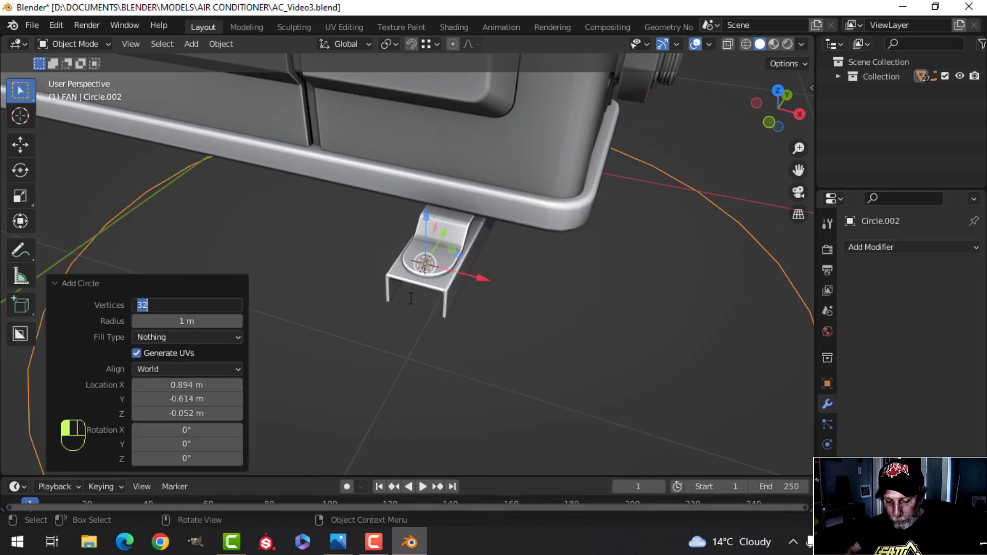
pyautogui.write('24')
pyautogui.press('Return')
# - Scale the circle's mesh to about 0.06 and fill it with a face
pyautogui.scroll(-5, 406, 307)
pyautogui.press('Tab')
pyautogui.press('s')
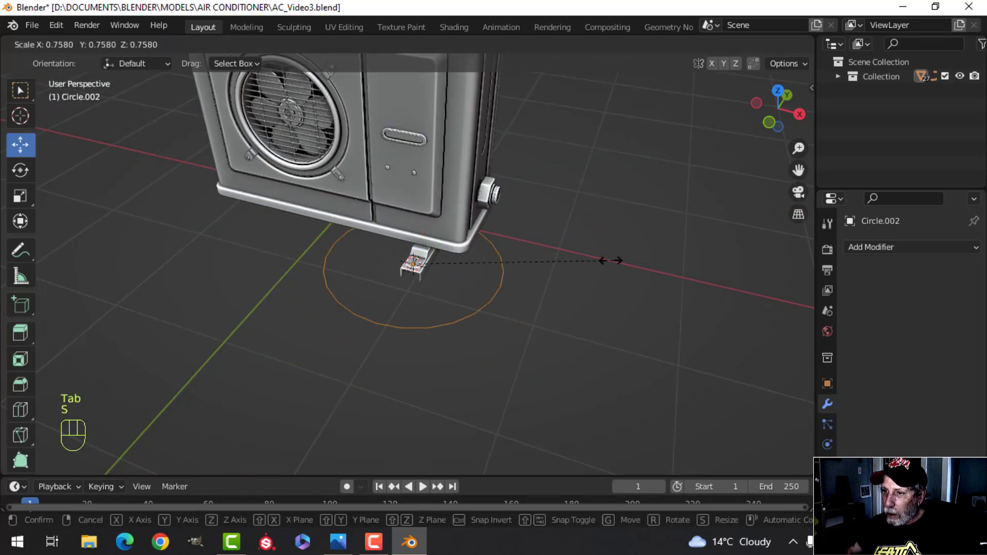
pyautogui.click(428, 258)
pyautogui.scroll(6, 483, 262)
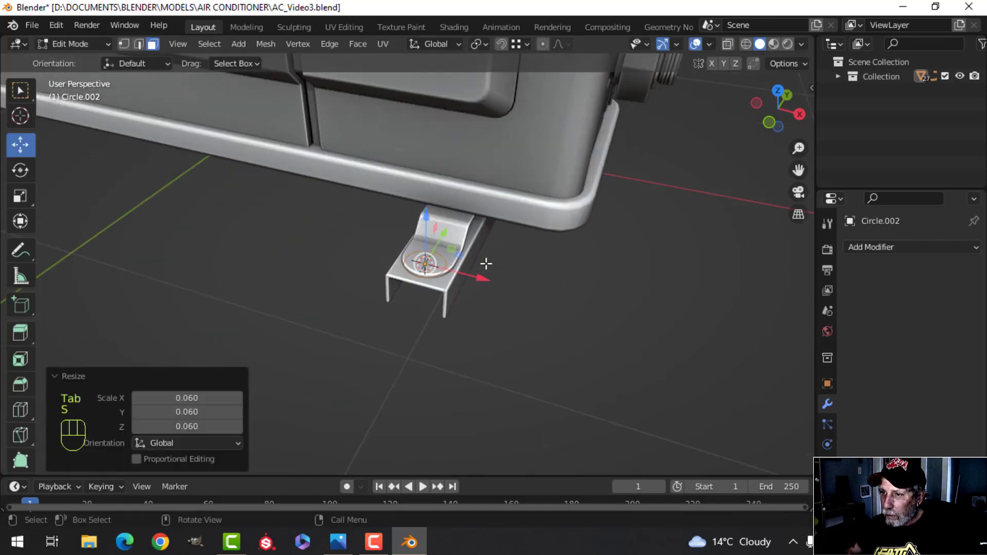
pyautogui.press('f')
# - Move the disc about 0.03 m along Y towards the tab's bend and scale it by about 0.84
pyautogui.keyDown('shift'); pyautogui.moveTo(486, 262); pyautogui.dragTo(382, 326, button='middle'); pyautogui.keyUp('shift')
pyautogui.moveTo(334, 288); pyautogui.dragTo(349, 276)
pyautogui.press('KP_Decimal')
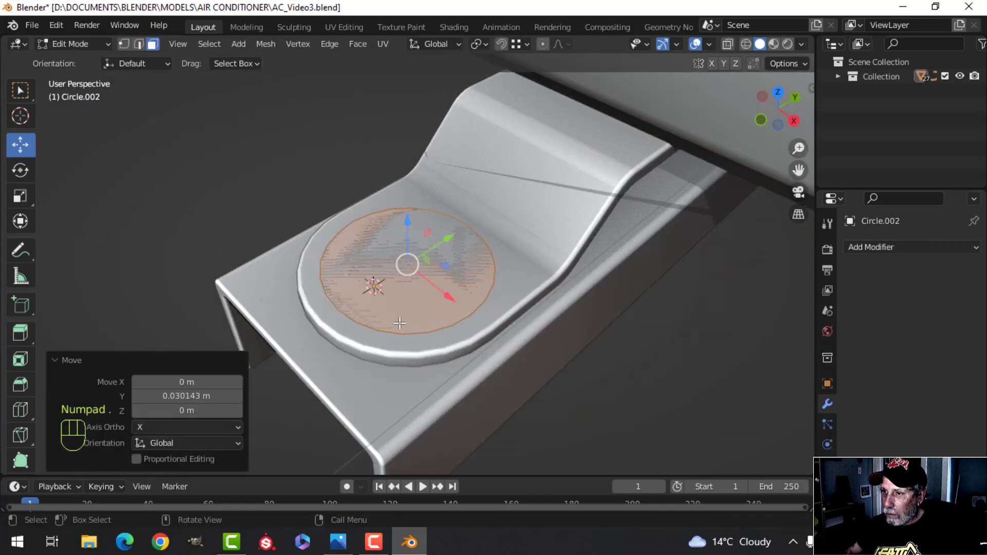
pyautogui.press('s')
pyautogui.click(480, 312)
pyautogui.keyDown('shift'); pyautogui.moveTo(450, 332); pyautogui.dragTo(464, 375, button='middle'); pyautogui.keyUp('shift')
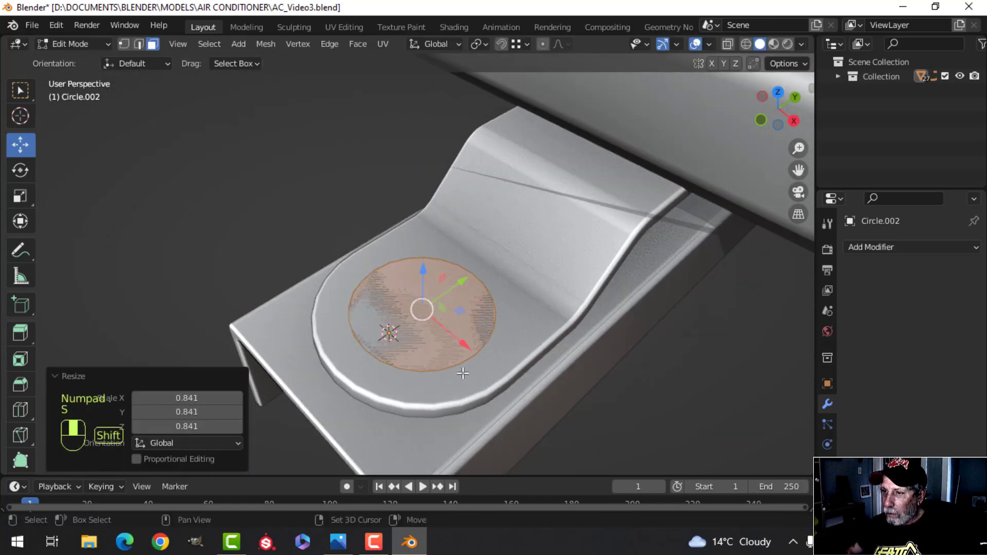
# - Raise the disc slightly, adjust its size on the tab, and extrude it about 0.0066 m thick
pyautogui.moveTo(428, 302); pyautogui.dragTo(437, 281, button='middle')
pyautogui.moveTo(434, 261); pyautogui.dragTo(433, 258)
pyautogui.moveTo(443, 331); pyautogui.dragTo(520, 329, button='middle')
pyautogui.press('s')
pyautogui.click(507, 312)
pyautogui.press('e')
pyautogui.click(517, 325)
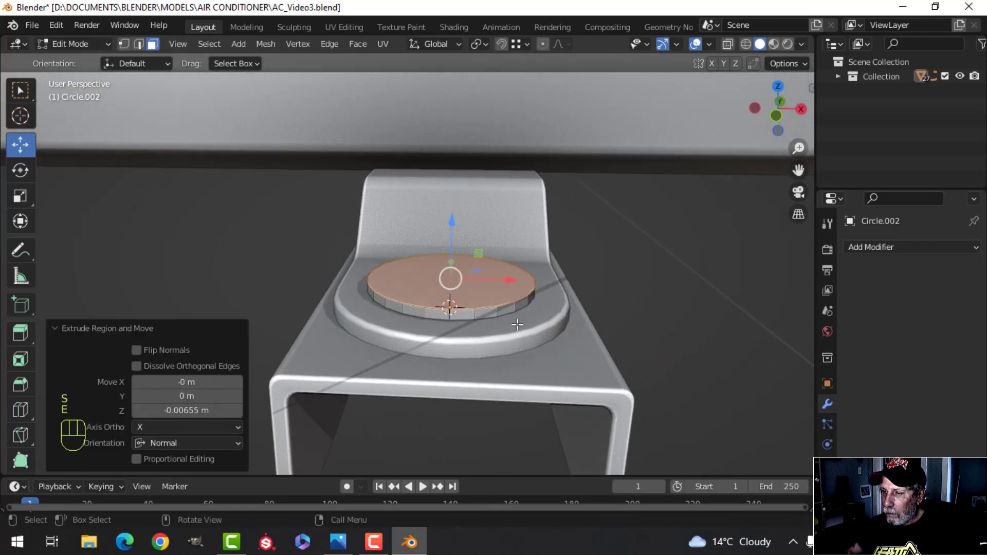
# - Isolate the disc in local view and bevel the rims of its two flat faces by about 0.0014 m with 2 segments
pyautogui.press('Tab')
pyautogui.press('/')
pyautogui.press('Tab')
pyautogui.hotkey('alt', 'a')
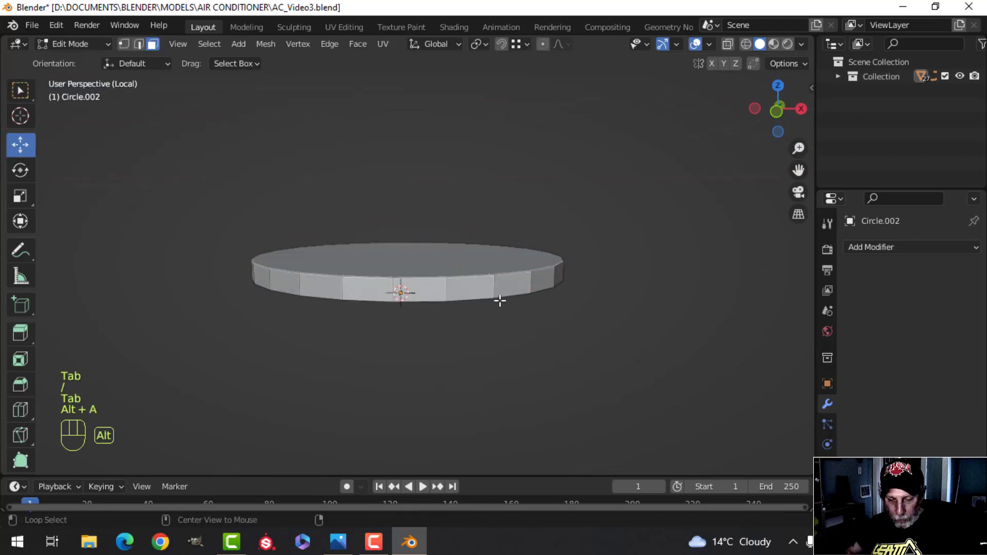
pyautogui.press('3')
pyautogui.moveTo(500, 300); pyautogui.dragTo(497, 291, button='middle')
pyautogui.moveTo(456, 246); pyautogui.dragTo(457, 287, button='middle')
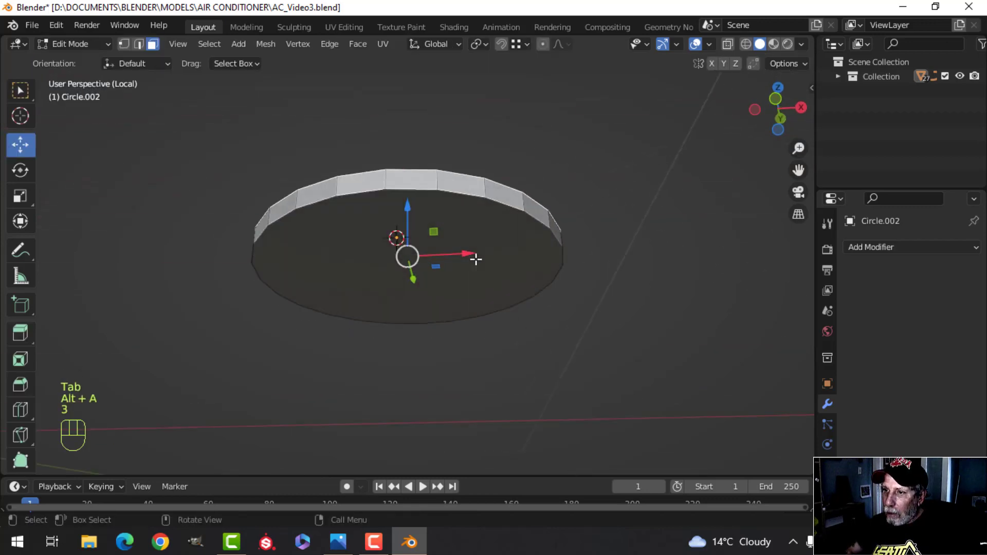
pyautogui.click(474, 226)
pyautogui.moveTo(474, 227); pyautogui.dragTo(535, 322, button='middle')
pyautogui.scroll(3, 526, 303)
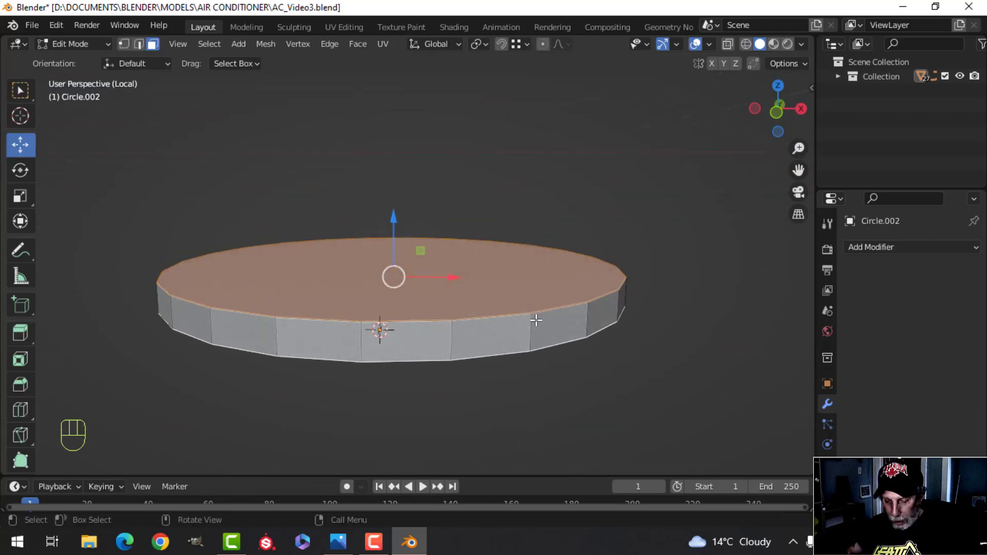
pyautogui.hotkey('ctrl', 'b')
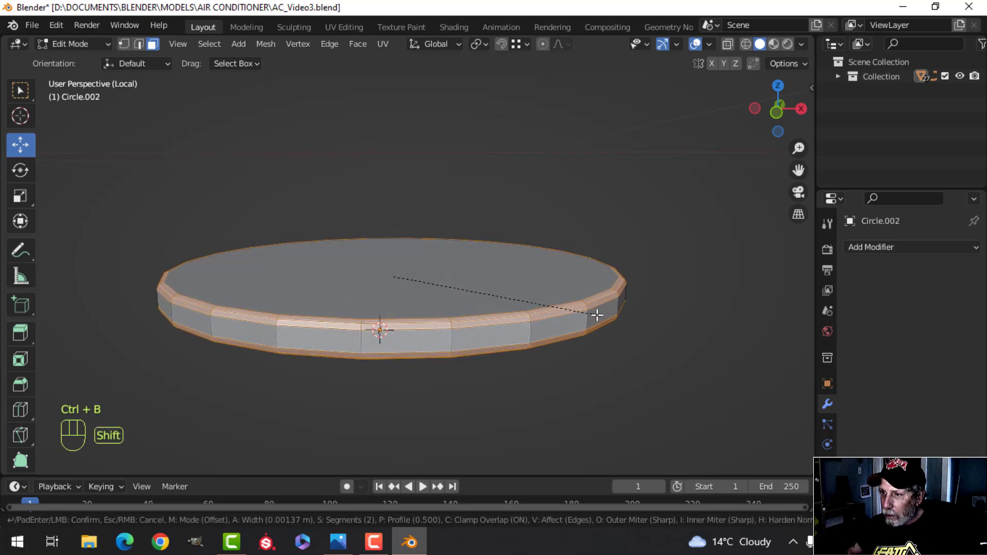
pyautogui.click(596, 314)
# - Shade the bevelled disc smooth and return from local view to the full scene
pyautogui.press('Tab')
pyautogui.rightClick(454, 267)
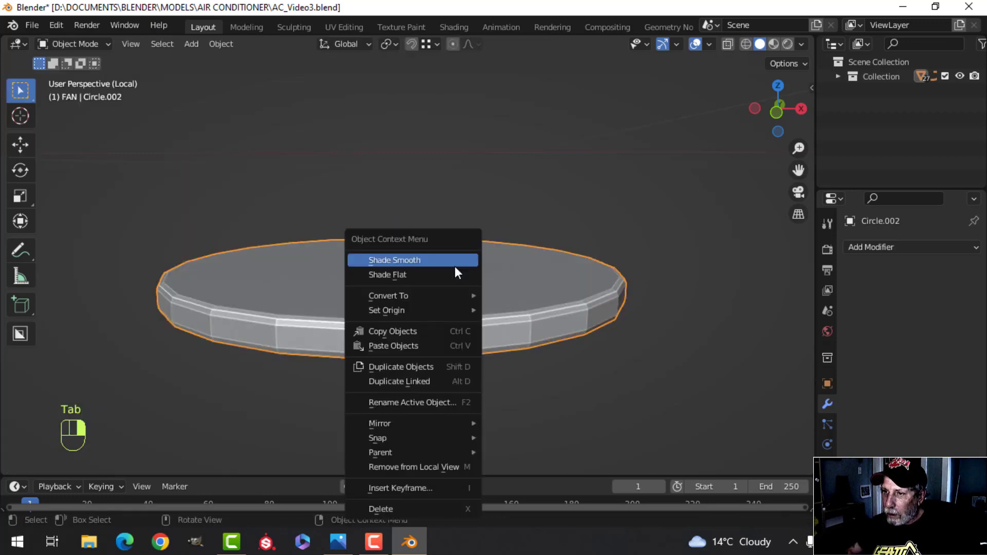
pyautogui.click(455, 263)
pyautogui.scroll(-3, 461, 267)
pyautogui.hotkey('alt', 'a')
pyautogui.moveTo(461, 267); pyautogui.dragTo(448, 295, button='middle')
pyautogui.click(449, 295)
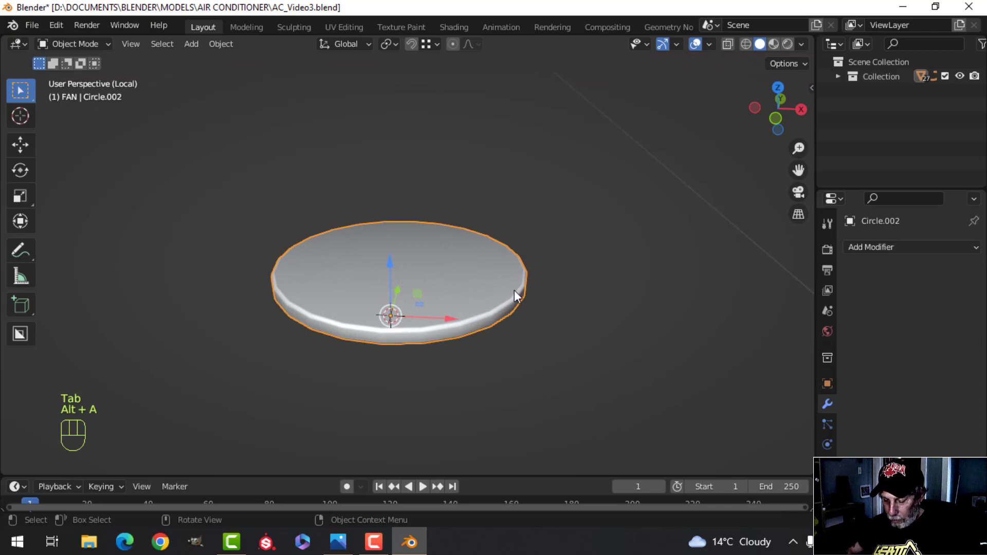
pyautogui.press('/')
pyautogui.hotkey('alt', 'a')
pyautogui.moveTo(526, 304); pyautogui.dragTo(446, 297, button='middle')
pyautogui.scroll(2, 548, 318)
# - Snap the 3D cursor to the centre of the disc's mesh
pyautogui.press('Tab')
pyautogui.press('a')
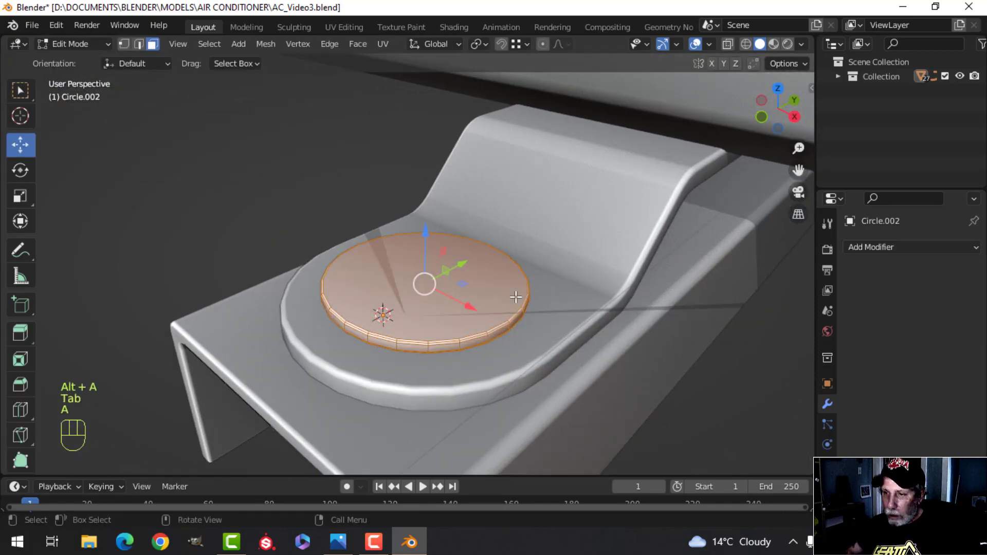
pyautogui.hotkey('shift', 's')
pyautogui.click(510, 377)
pyautogui.press('Tab')
# - Add a mesh circle with 6 vertices at the 3D cursor on the disc
pyautogui.moveTo(507, 356); pyautogui.dragTo(464, 329, button='middle')
pyautogui.hotkey('shift', 'a')
pyautogui.moveTo(443, 215)
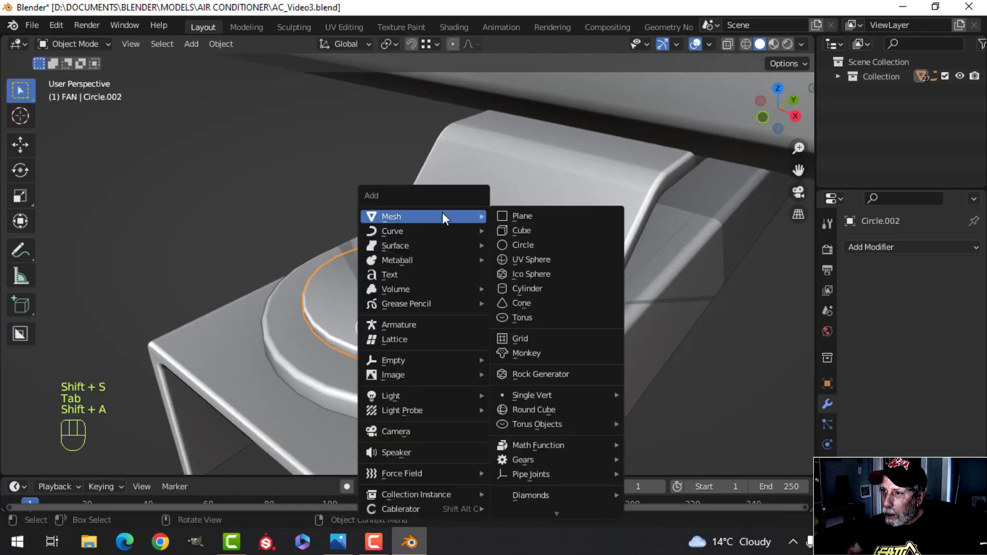
pyautogui.click(530, 245)
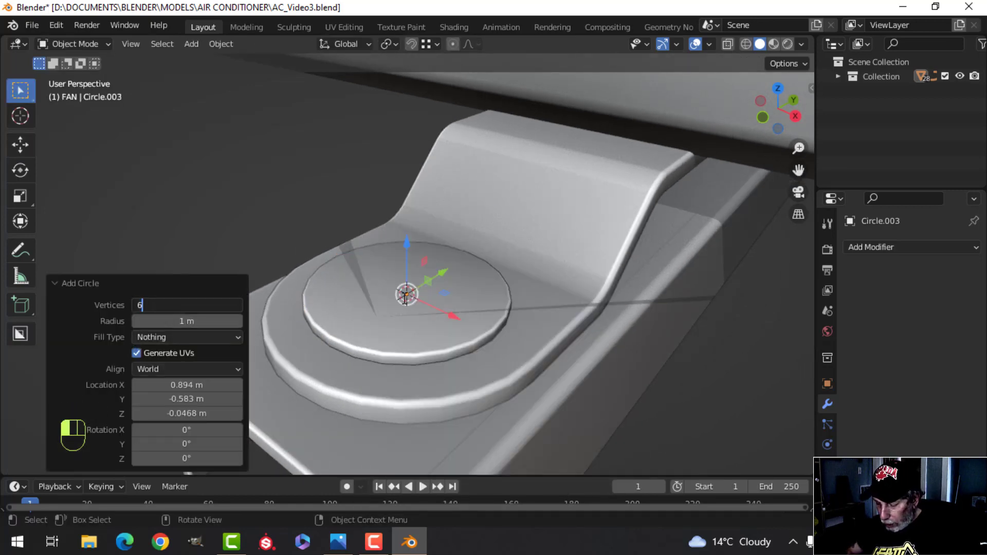
pyautogui.scroll(-4, 403, 303)
# - Scale the hexagon's mesh down to roughly fit on the disc and fill it with a face
pyautogui.press('Tab')
pyautogui.press('s')
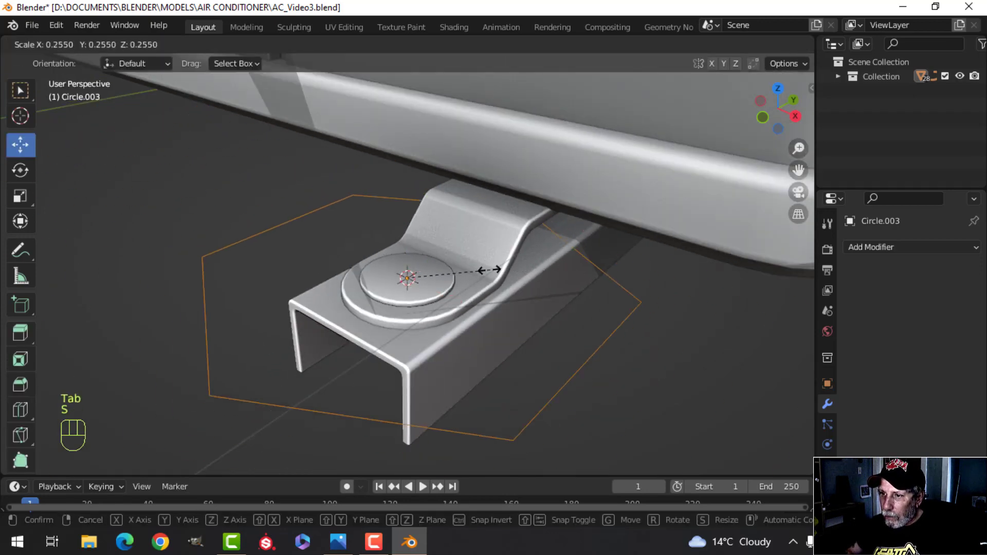
pyautogui.click(419, 271)
pyautogui.press('f')
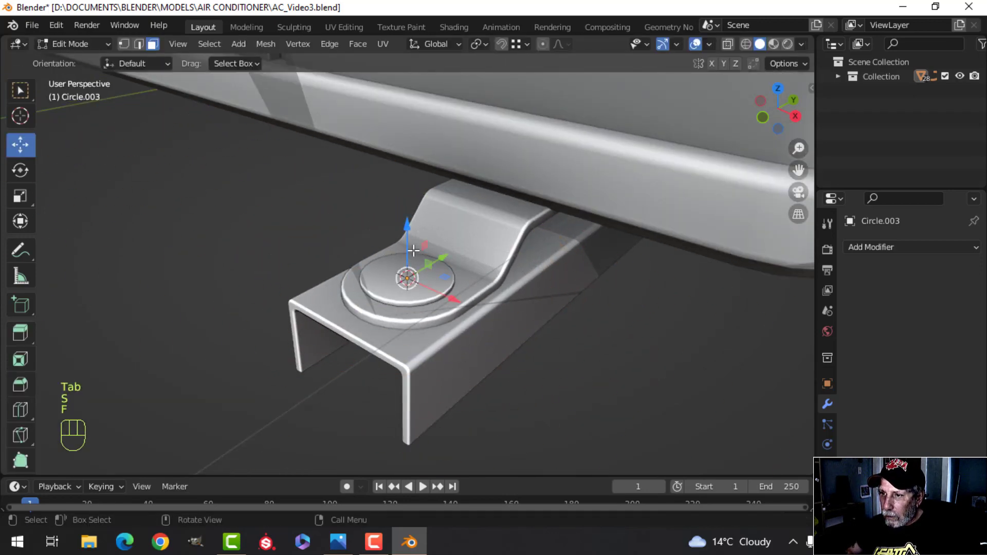
# - Set the hexagon's height just above the disc's surface and scale it by about 0.85 to fit inside the rim
pyautogui.moveTo(409, 240)
pyautogui.mouseDown()
pyautogui.moveTo(408, 226)
pyautogui.moveTo(408, 242)
pyautogui.mouseUp()
pyautogui.scroll(2, 439, 252)
pyautogui.press('s')
pyautogui.click(467, 275)
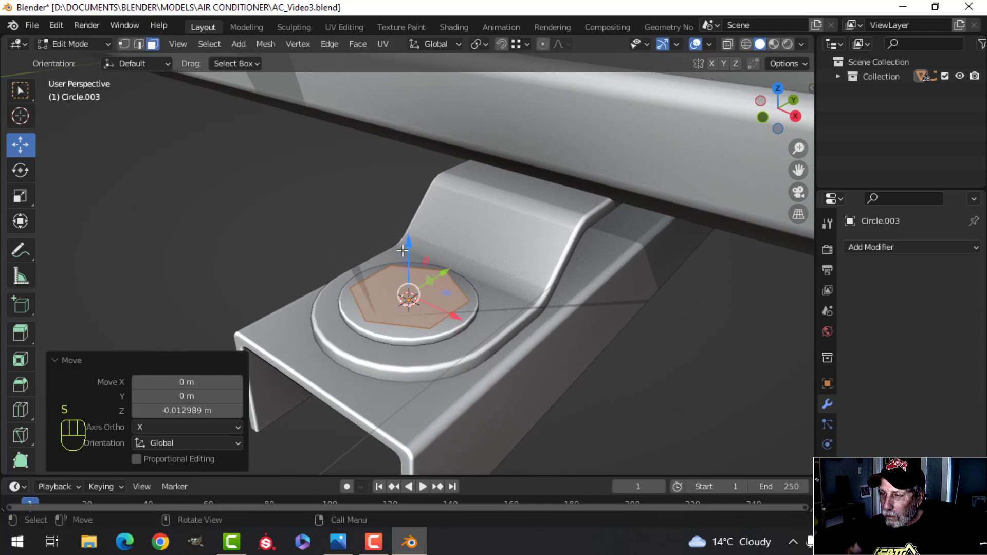
pyautogui.keyDown('shift'); pyautogui.moveTo(448, 264); pyautogui.dragTo(488, 267, button='middle'); pyautogui.keyUp('shift')
pyautogui.press('s')
pyautogui.click(482, 273)
# - Extrude the hexagon upwards into a nut and scale the whole nut by about 1.06
pyautogui.keyDown('shift'); pyautogui.moveTo(529, 317); pyautogui.dragTo(472, 355, button='middle'); pyautogui.keyUp('shift')
pyautogui.press('e')
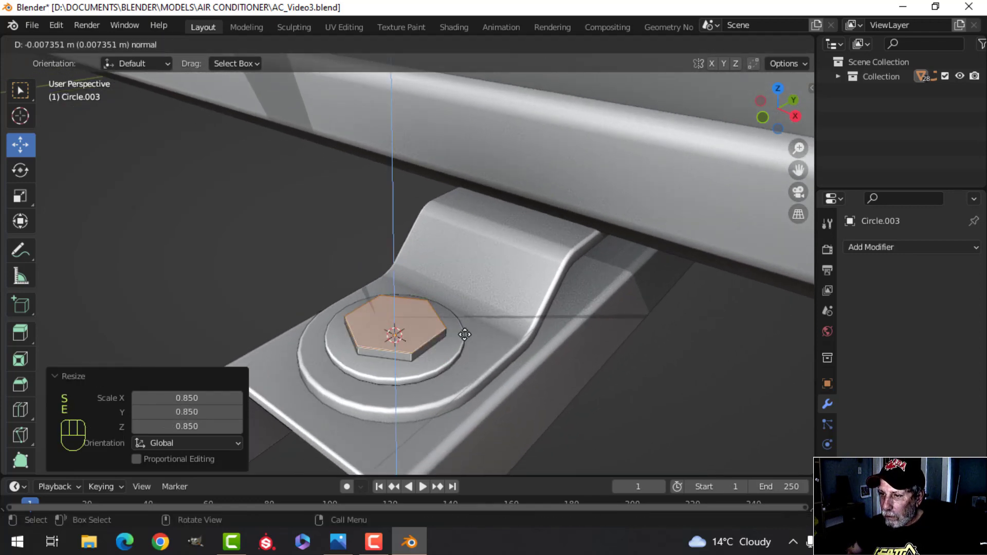
pyautogui.click(464, 316)
pyautogui.moveTo(400, 256); pyautogui.dragTo(479, 294)
pyautogui.press('s')
pyautogui.click(478, 305)
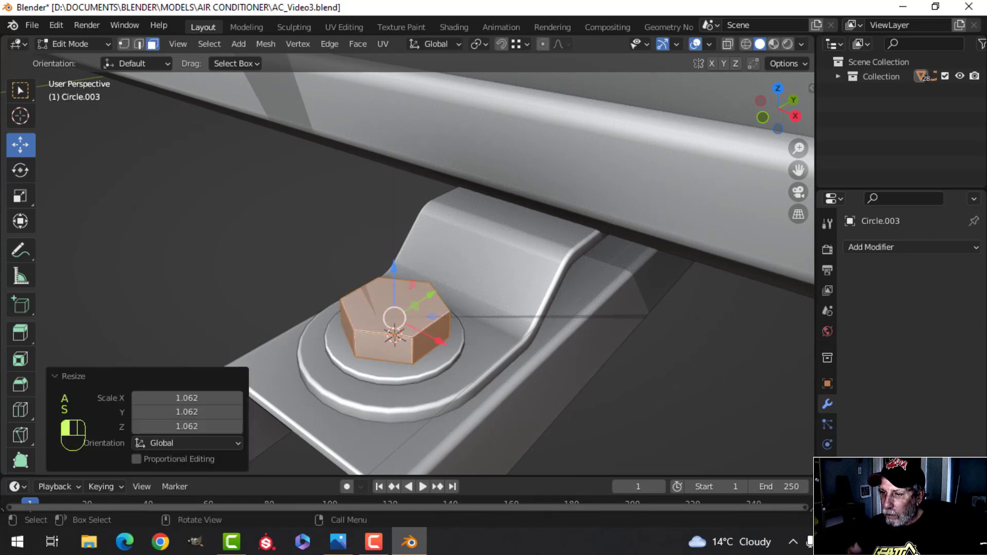
# - Bevel all edges of the hex nut with 2 segments and lower it about 0.0027 m onto the disc
pyautogui.moveTo(478, 305); pyautogui.dragTo(513, 294, button='middle')
pyautogui.press('2')
pyautogui.scroll(2, 508, 296)
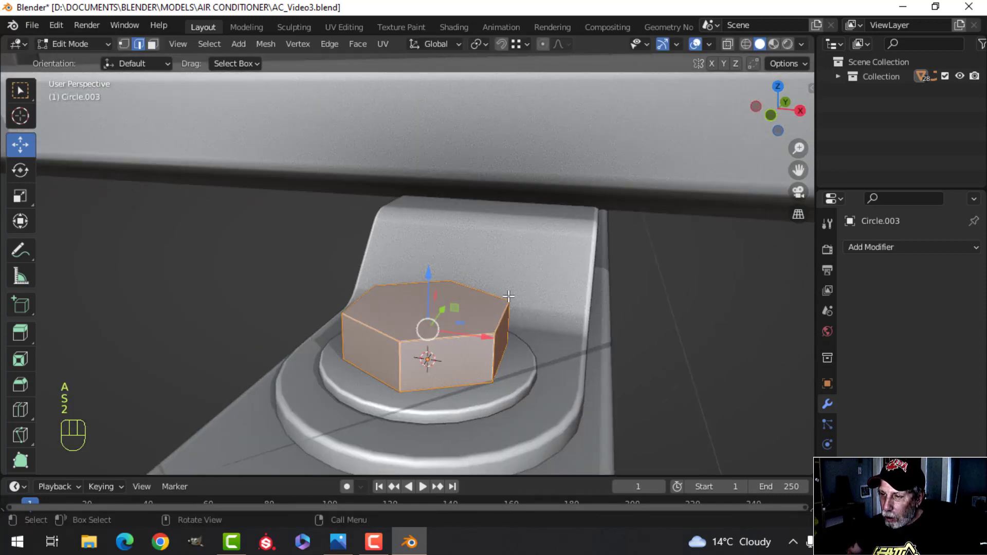
pyautogui.hotkey('ctrl', 'b')
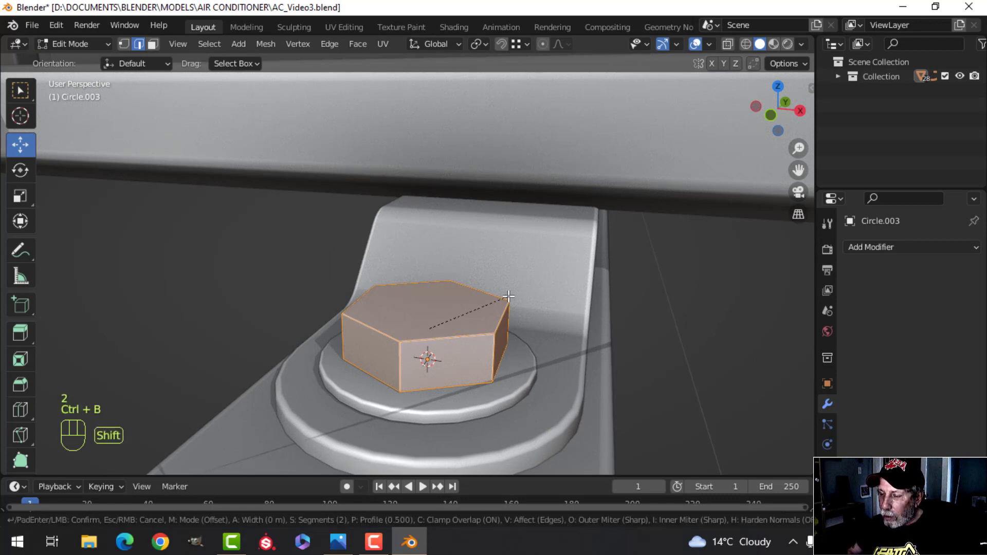
pyautogui.click(548, 286)
pyautogui.moveTo(432, 276); pyautogui.dragTo(436, 283)
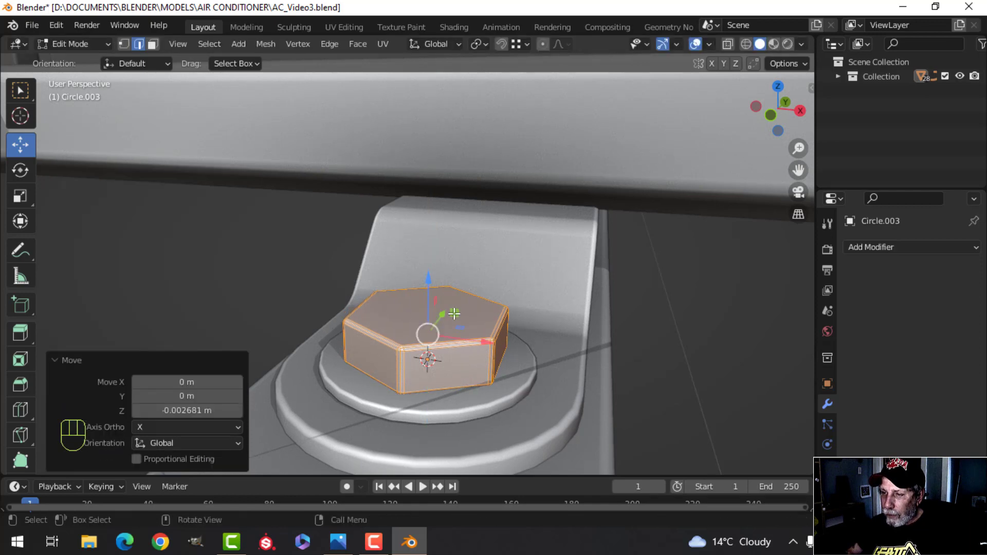
pyautogui.hotkey('alt', 'a')
pyautogui.press('Tab')
pyautogui.hotkey('shift', 'a')
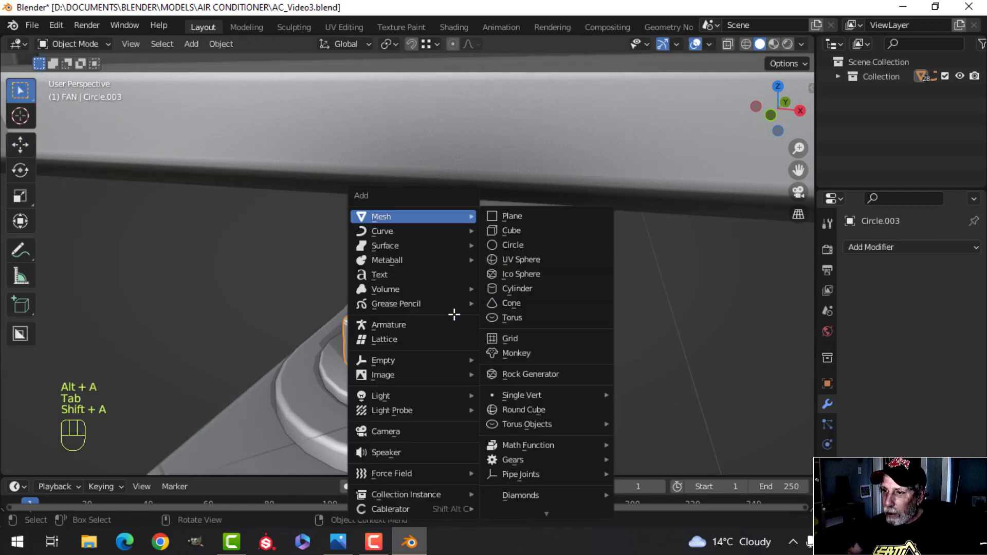
pyautogui.moveTo(403, 217)
pyautogui.click(507, 280)
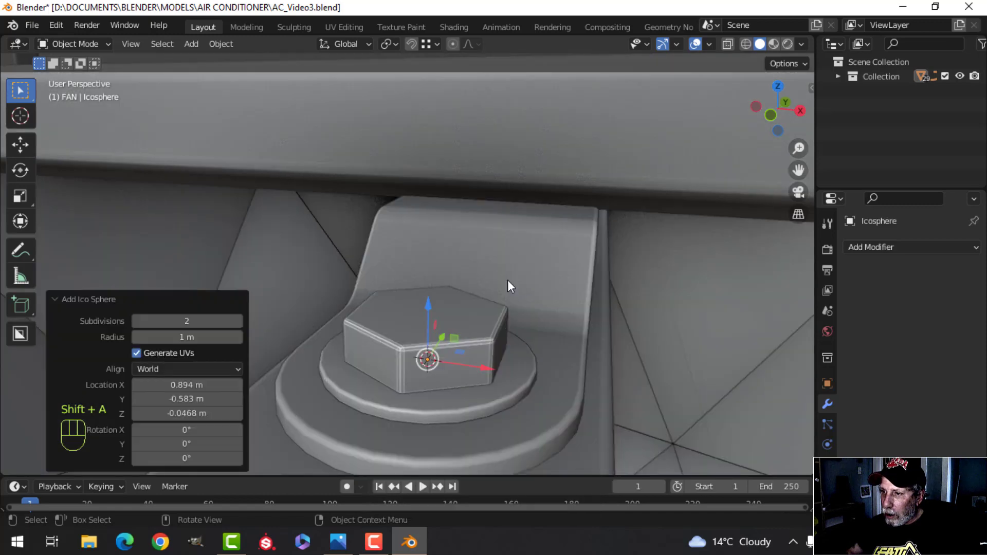
pyautogui.hotkey('ctrl', 'z')
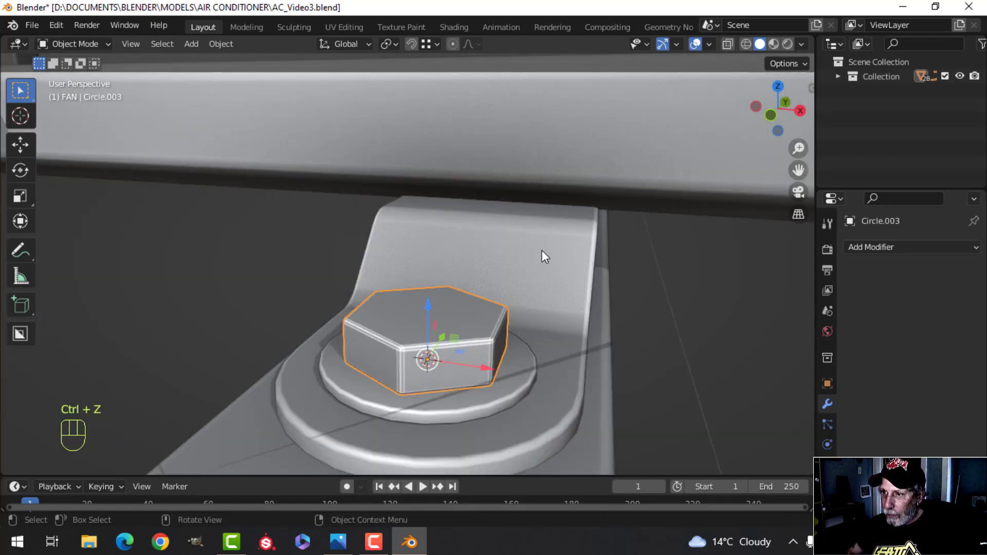
# - Add a mesh cylinder with 18 vertices at the 3D cursor
pyautogui.hotkey('shift', 'a')
pyautogui.moveTo(566, 215)
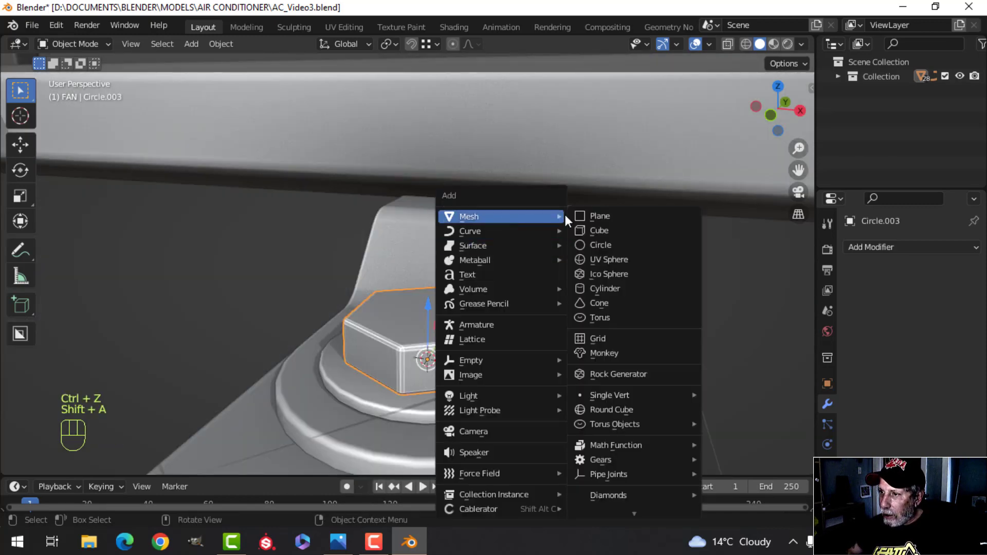
pyautogui.click(605, 288)
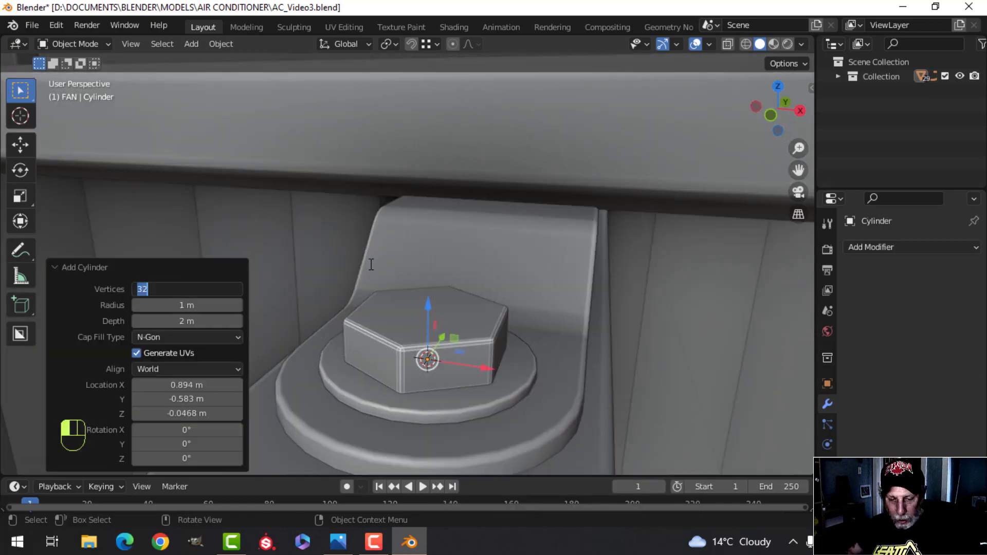
pyautogui.write('18')
pyautogui.press('Return')
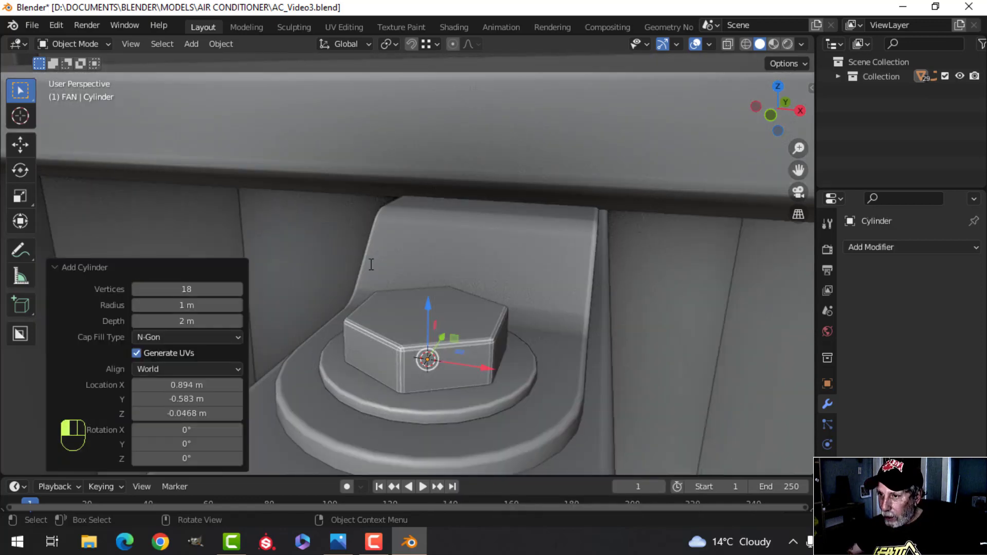
# - Scale the cylinder's mesh down in passes of about 0.156, 0.248 and 0.702 to fit within the hex nut
pyautogui.press('Tab')
pyautogui.press('s')
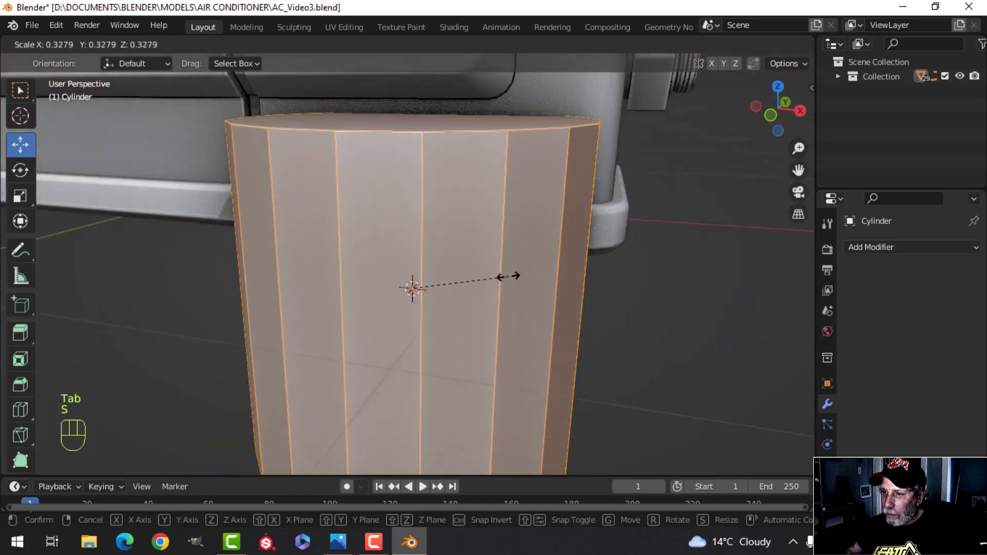
pyautogui.click(458, 281)
pyautogui.scroll(-4, 539, 250)
pyautogui.press('s')
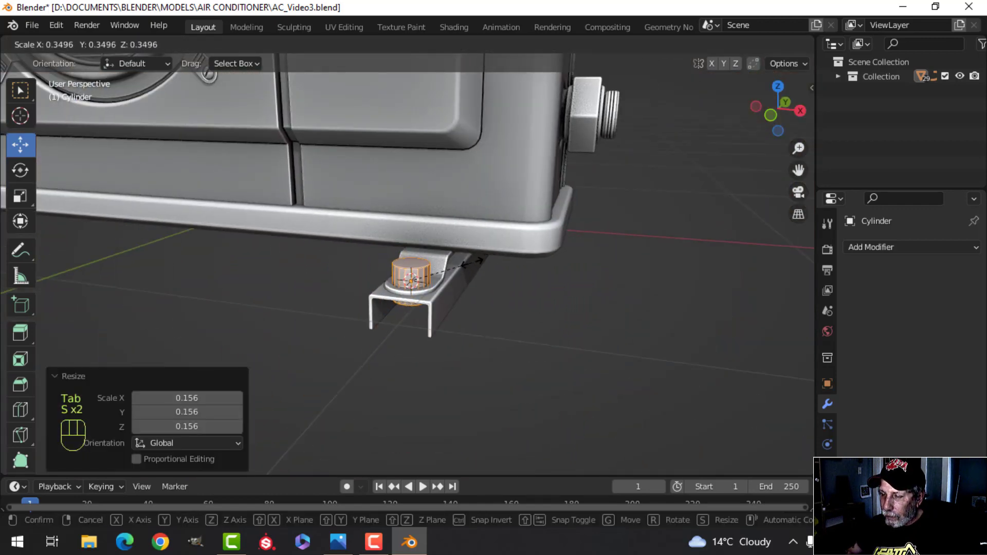
pyautogui.scroll(3, 452, 263)
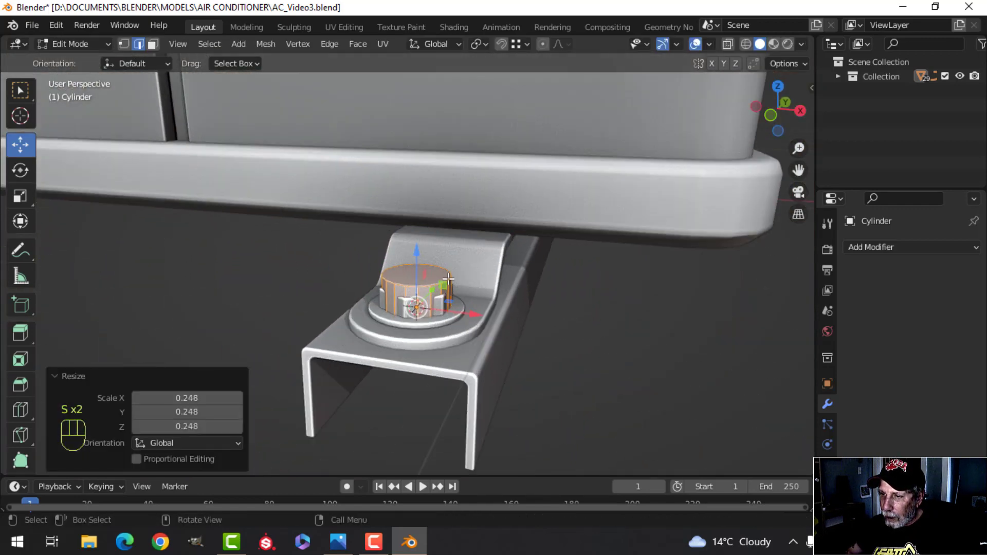
pyautogui.moveTo(452, 263); pyautogui.dragTo(514, 276, button='middle')
pyautogui.press('s')
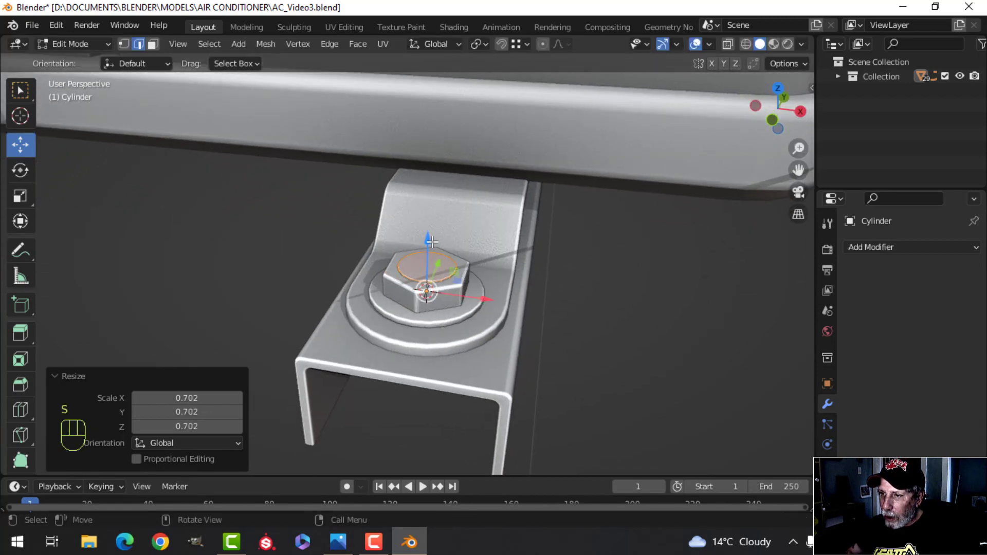
# - Raise the cylinder above the hex nut and delete its top face
pyautogui.press('e')
pyautogui.click(435, 177)
pyautogui.moveTo(435, 177); pyautogui.dragTo(466, 322, button='middle')
pyautogui.click(508, 262)
pyautogui.hotkey('alt', 'a')
pyautogui.click(454, 330)
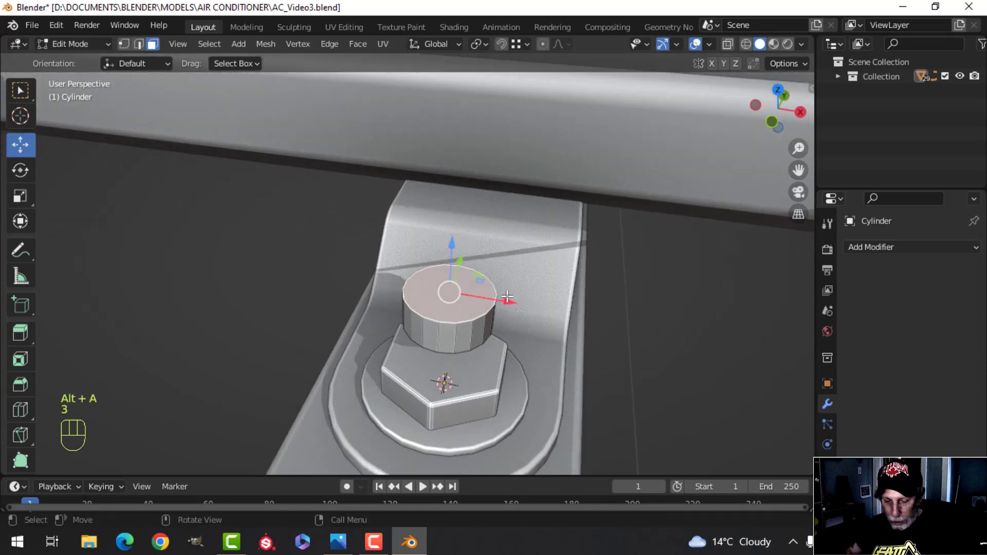
pyautogui.press('x')
pyautogui.click(466, 230)
# - Rotate the open cylinder 180° about the Y axis and lower it along Z into the hex nut
pyautogui.press('a')
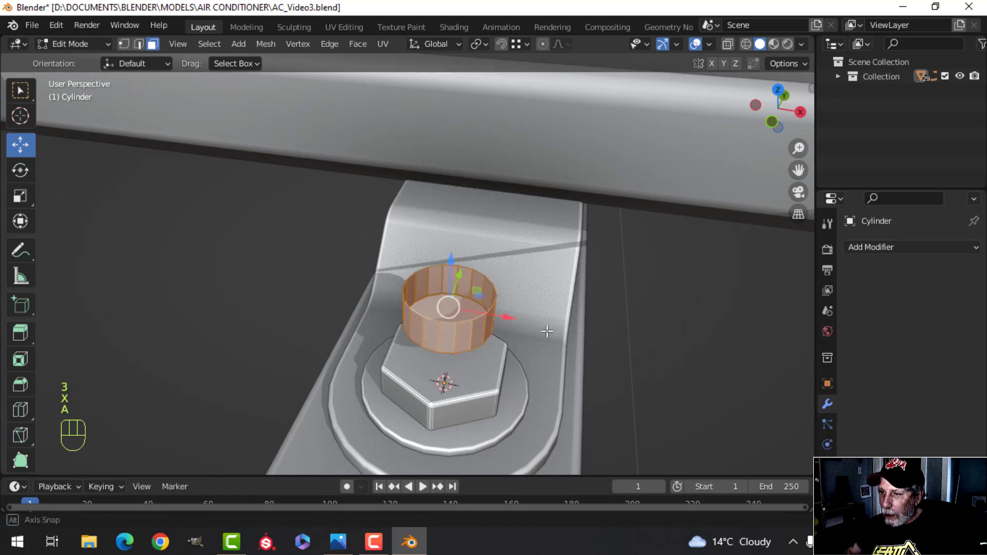
pyautogui.moveTo(546, 330); pyautogui.dragTo(466, 326, button='middle')
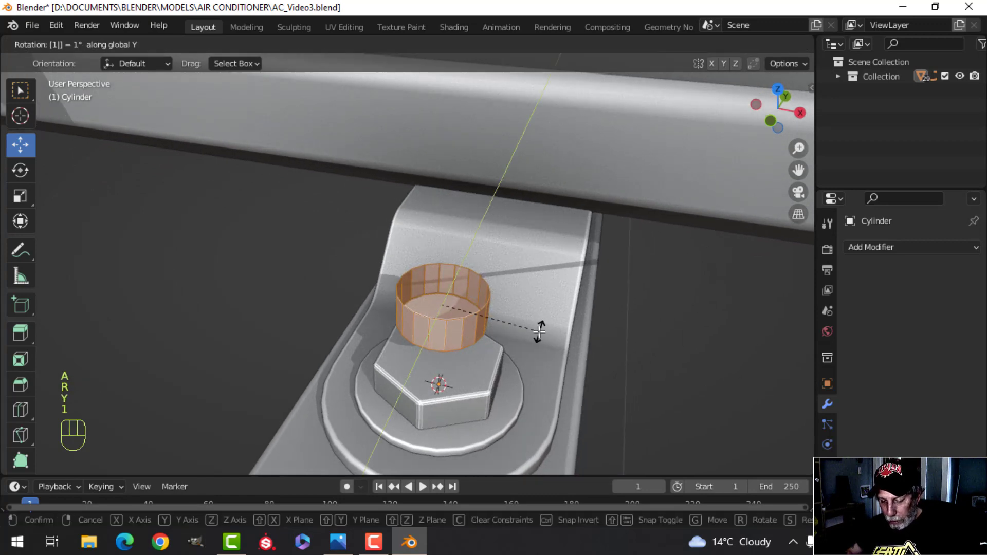
pyautogui.press('0')
pyautogui.press('Return')
pyautogui.press('g')
pyautogui.press('z')
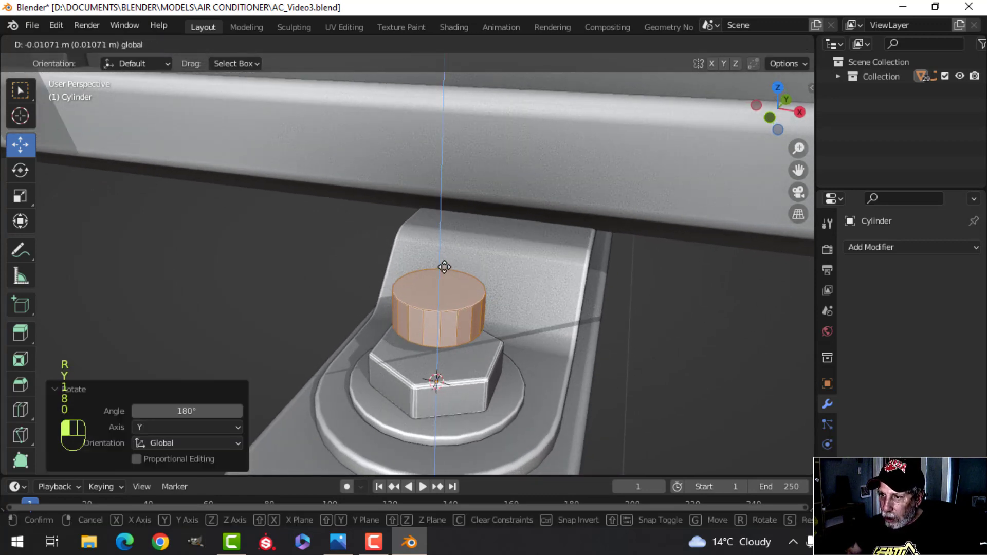
pyautogui.click(441, 305)
# - Bevel the rim of the cylinder's top face by about 0.0077 m with 4 segments
pyautogui.click(442, 329)
pyautogui.keyDown('shift'); pyautogui.moveTo(516, 319); pyautogui.dragTo(545, 263, button='middle'); pyautogui.keyUp('shift')
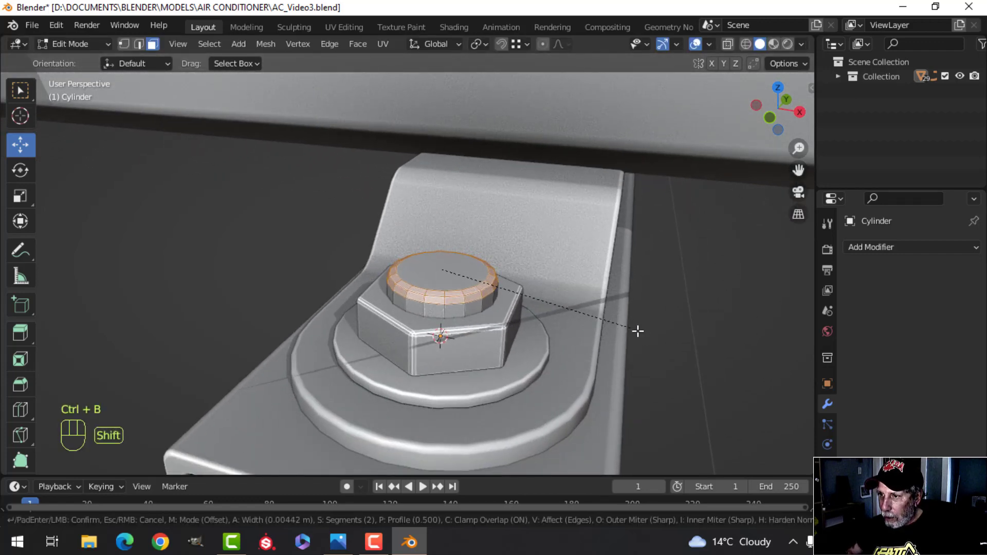
pyautogui.click(689, 365)
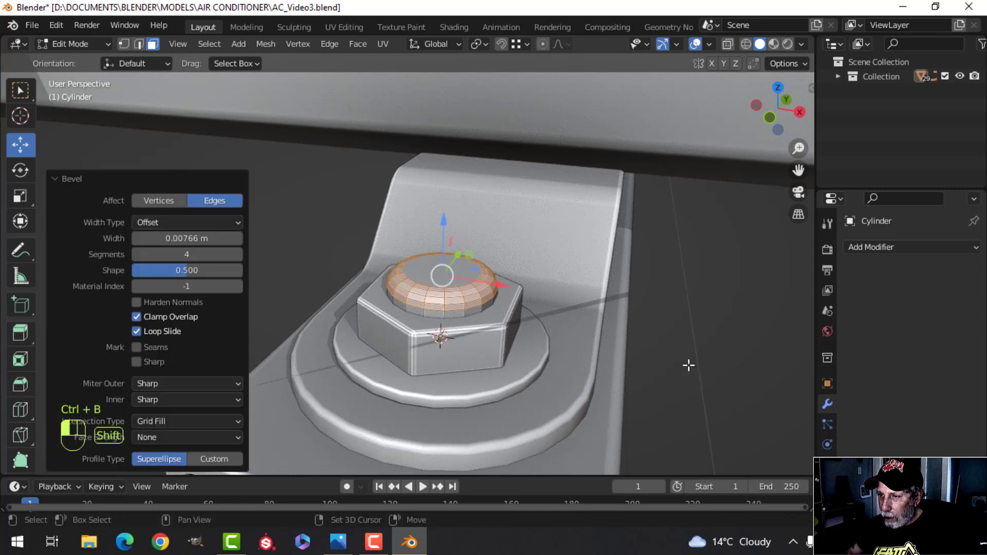
# - Lower the rounded cylinder about 0.0012 m into the nut and shade it smooth
pyautogui.press('a')
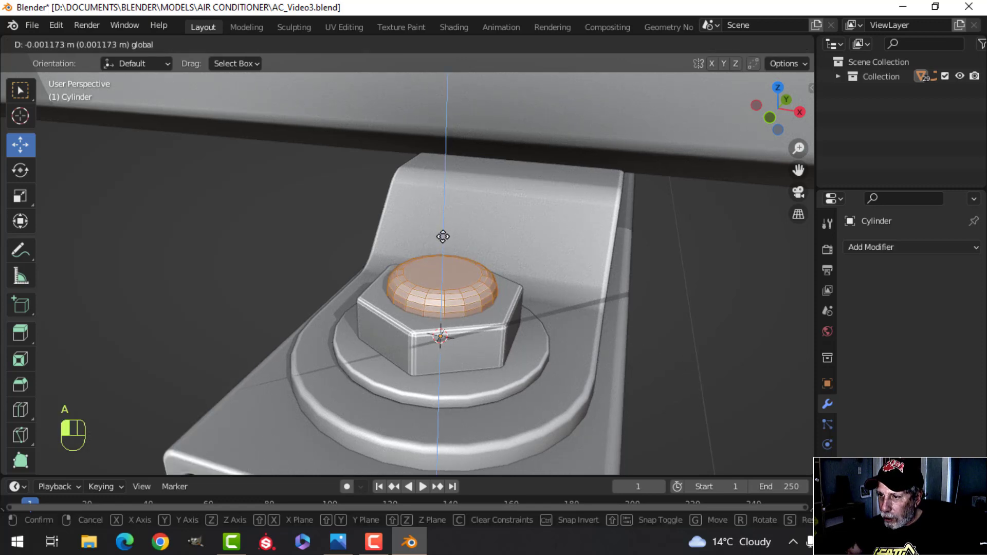
pyautogui.click(442, 236)
pyautogui.press('Tab')
pyautogui.rightClick(451, 271)
pyautogui.click(437, 262)
pyautogui.scroll(-4, 529, 308)
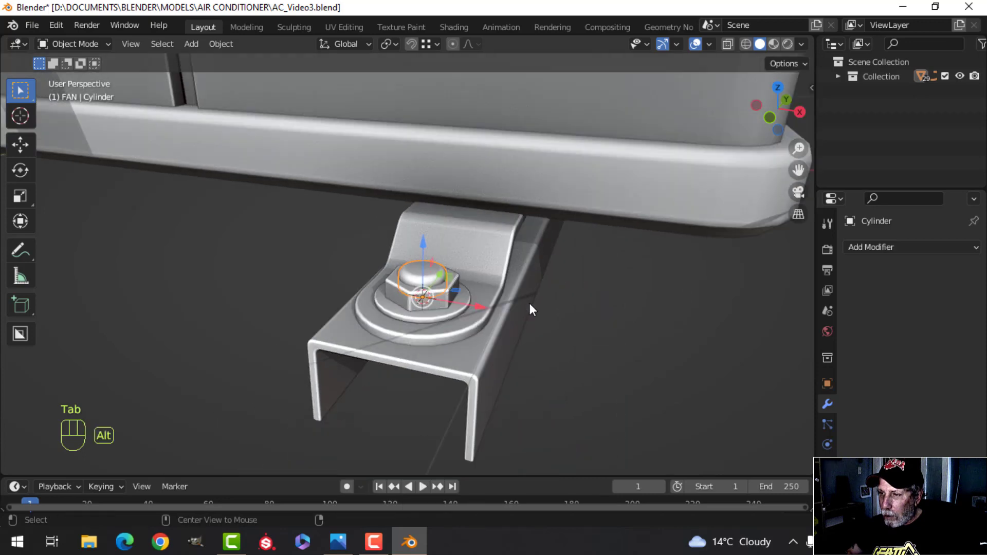
# - Join the rounded bolt cap, hex nut and washer into a single object
pyautogui.hotkey('alt', 'a')
pyautogui.scroll(3, 514, 318)
pyautogui.moveTo(495, 337); pyautogui.dragTo(535, 214, button='middle')
pyautogui.scroll(-4, 530, 231)
pyautogui.moveTo(520, 248); pyautogui.dragTo(498, 348, button='middle')
pyautogui.scroll(6, 467, 312)
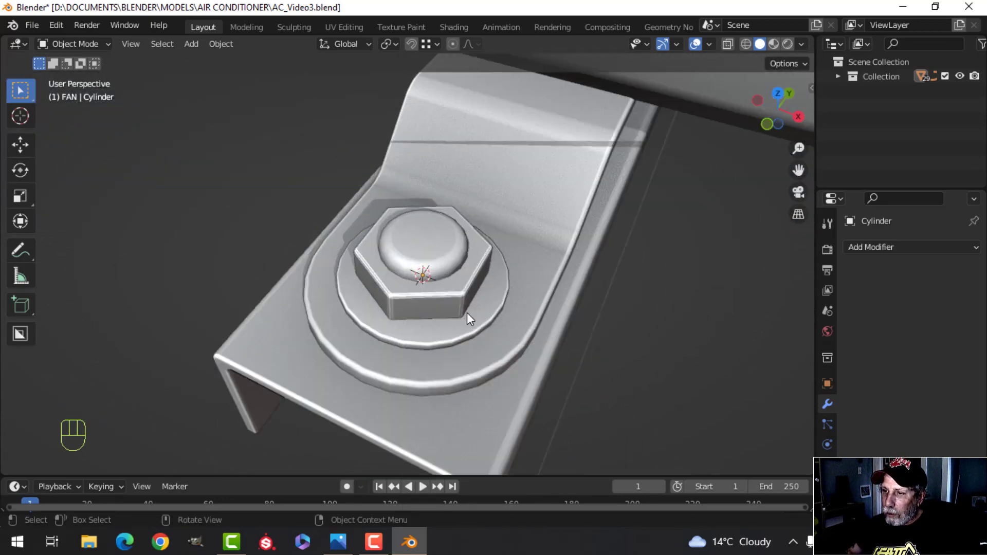
pyautogui.scroll(2, 467, 313)
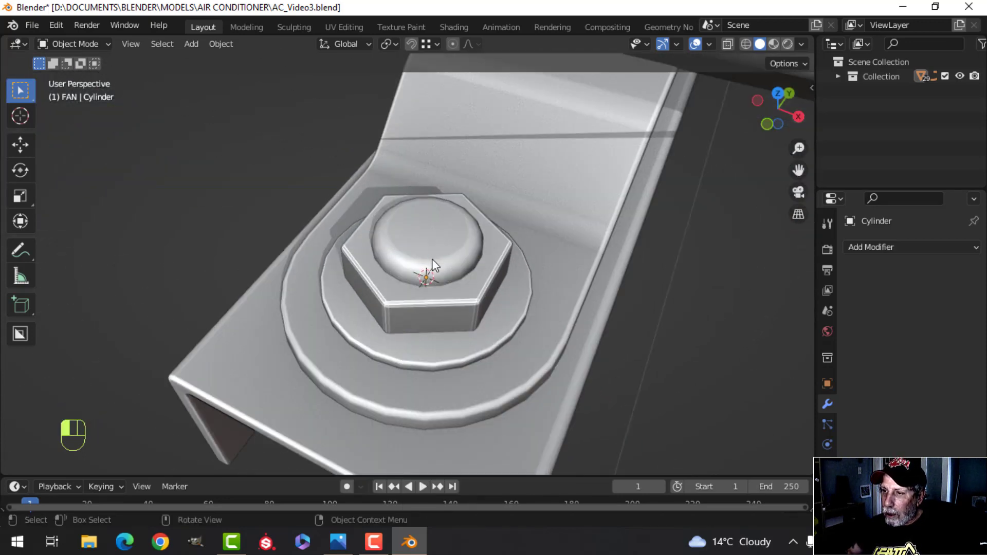
pyautogui.keyDown('shift'); pyautogui.click(436, 303); pyautogui.keyUp('shift')
pyautogui.keyDown('shift'); pyautogui.click(442, 336); pyautogui.keyUp('shift')
pyautogui.hotkey('ctrl', 'j')
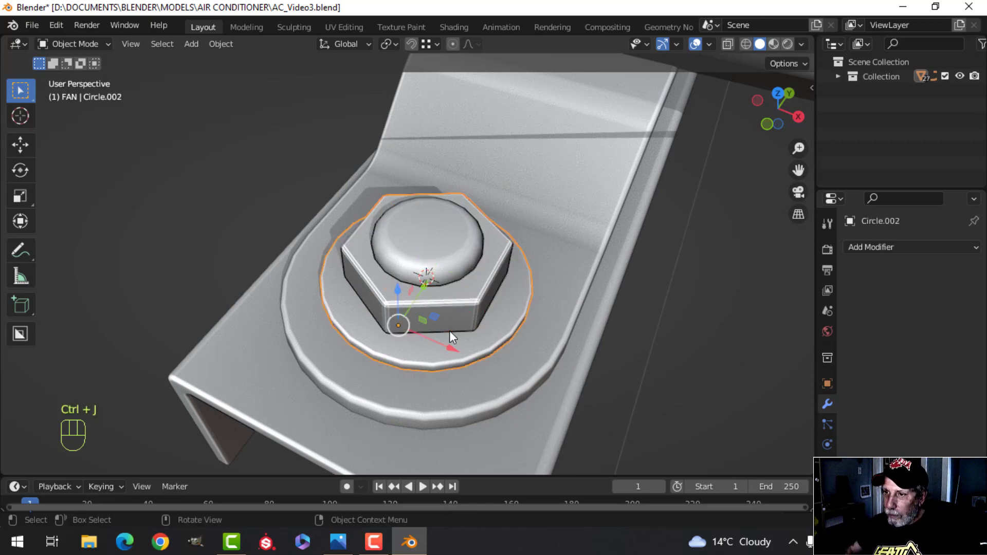
pyautogui.rightClick(417, 256)
pyautogui.click(417, 256)
pyautogui.scroll(-2, 510, 310)
pyautogui.keyDown('alt'); pyautogui.middleClick(510, 310); pyautogui.keyUp('alt')
pyautogui.hotkey('alt', 'a')
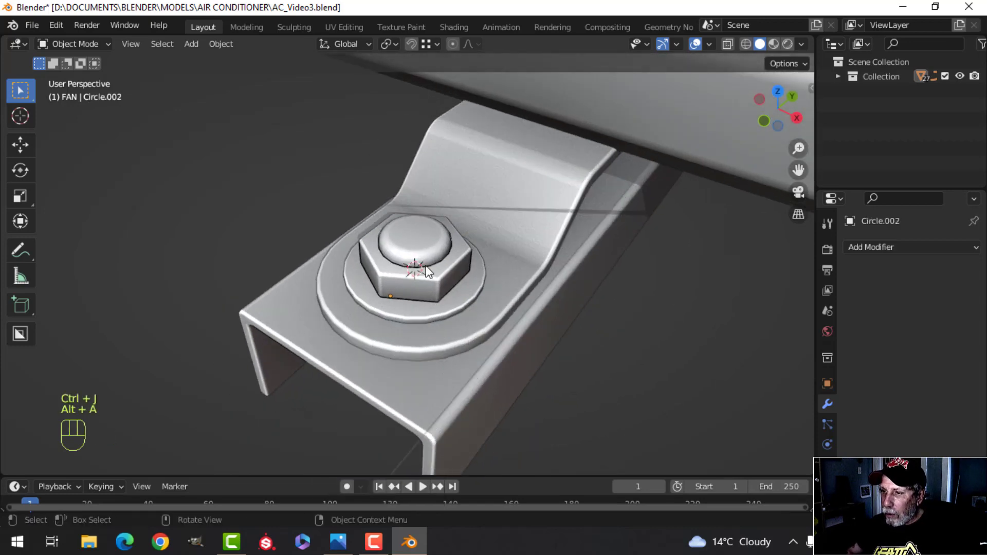
# - Snap the 3D cursor to the centre of the foot strip's geometry
pyautogui.click(885, 247)
pyautogui.middleClick(739, 254)
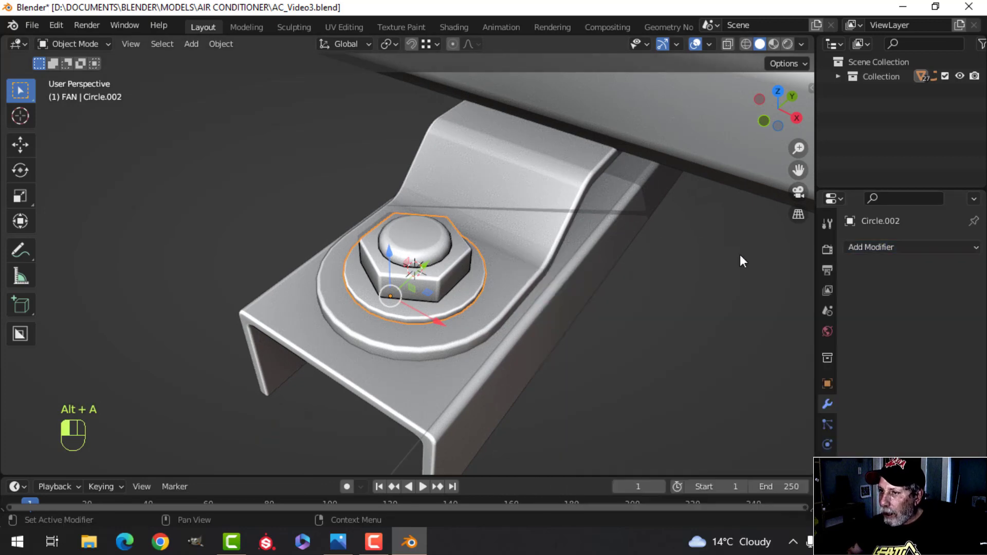
pyautogui.moveTo(739, 255); pyautogui.dragTo(468, 194, button='middle')
pyautogui.click(468, 194)
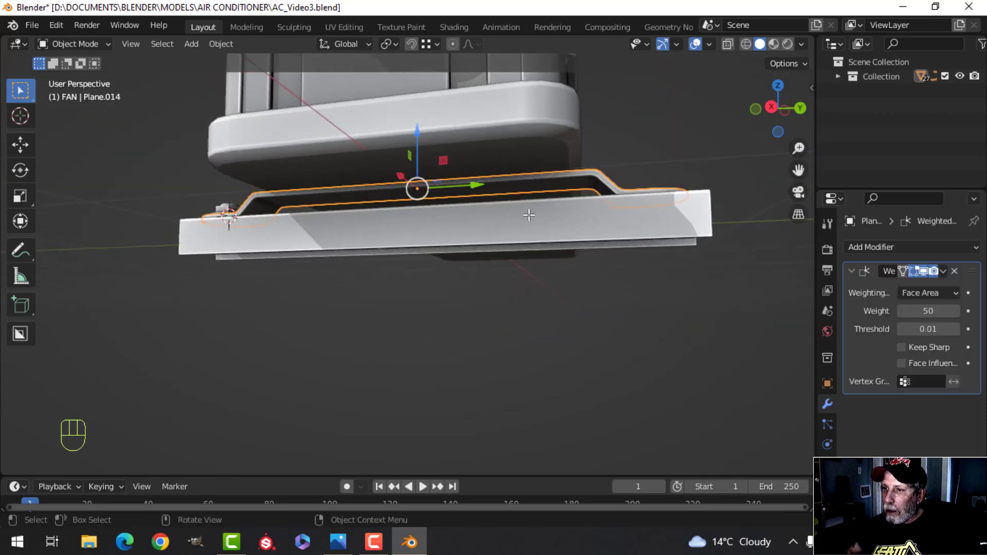
pyautogui.press('Tab')
pyautogui.press('a')
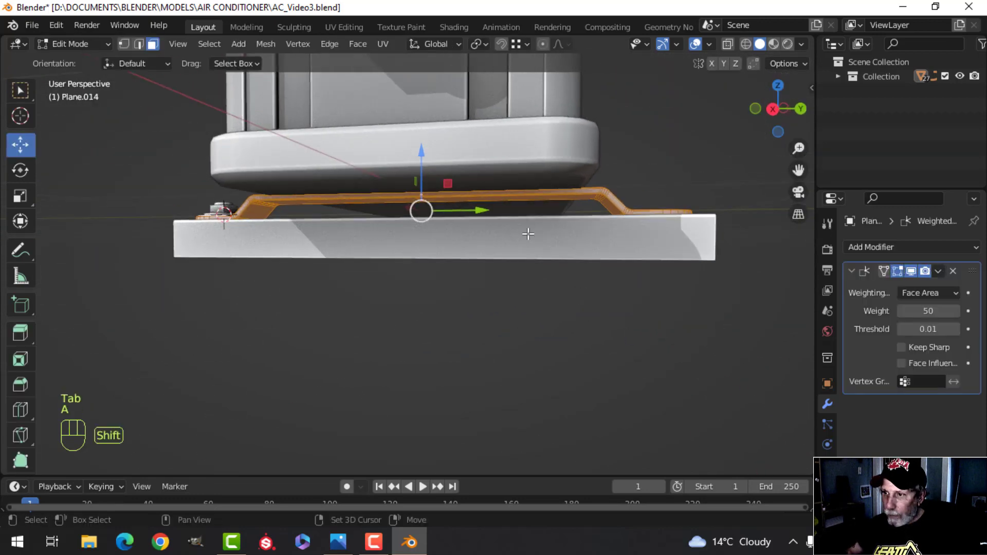
pyautogui.hotkey('shift', 's')
pyautogui.click(528, 322)
pyautogui.press('Tab')
pyautogui.hotkey('alt', 'a')
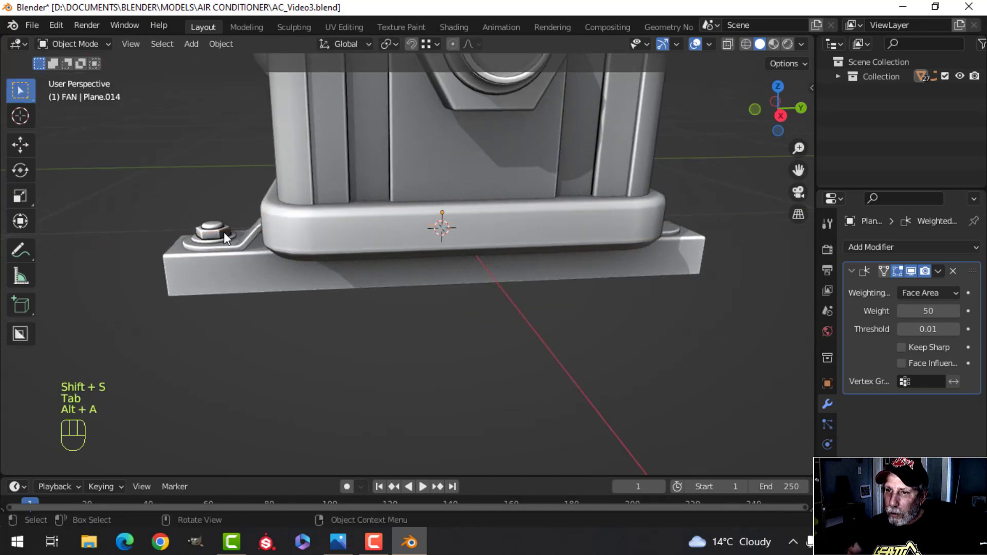
# - Set the origin of the joined bolt, nut and washer to the 3D cursor
pyautogui.keyDown('shift'); pyautogui.click(215, 232); pyautogui.keyUp('shift')
pyautogui.moveTo(376, 242); pyautogui.dragTo(401, 237, button='middle')
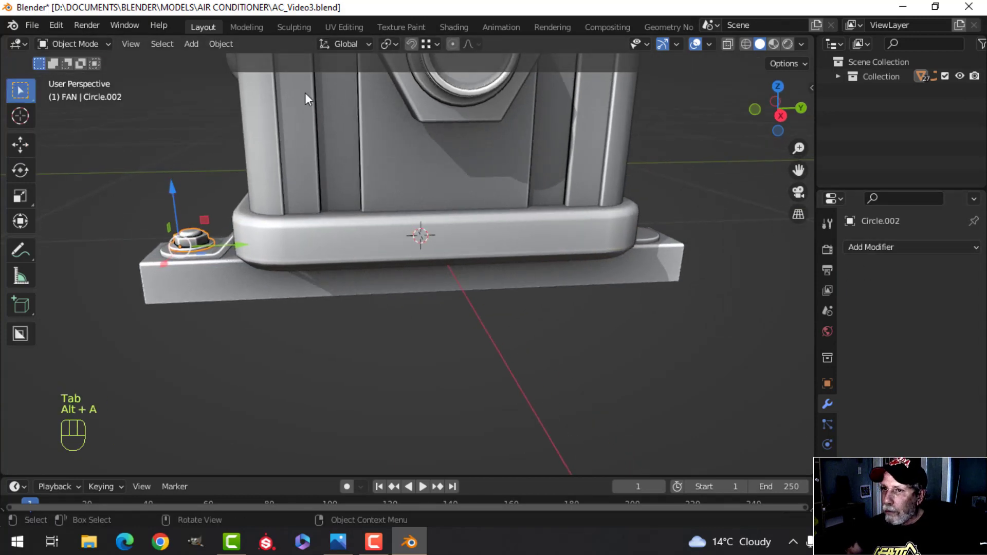
pyautogui.click(216, 44)
pyautogui.moveTo(252, 76)
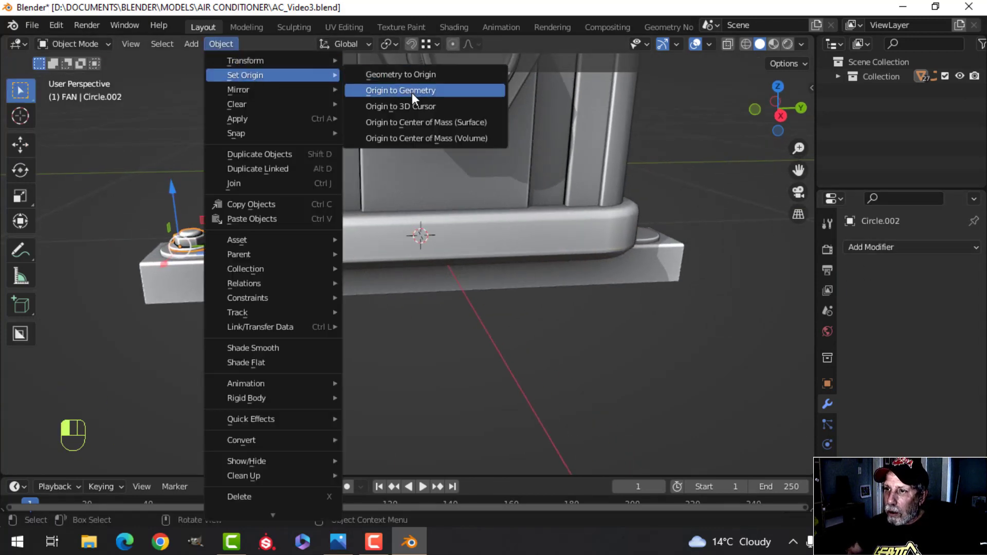
pyautogui.click(410, 105)
# - Mirror the bolt assembly to the strip's other tab along the Y axis only and apply the modifier
pyautogui.click(885, 248)
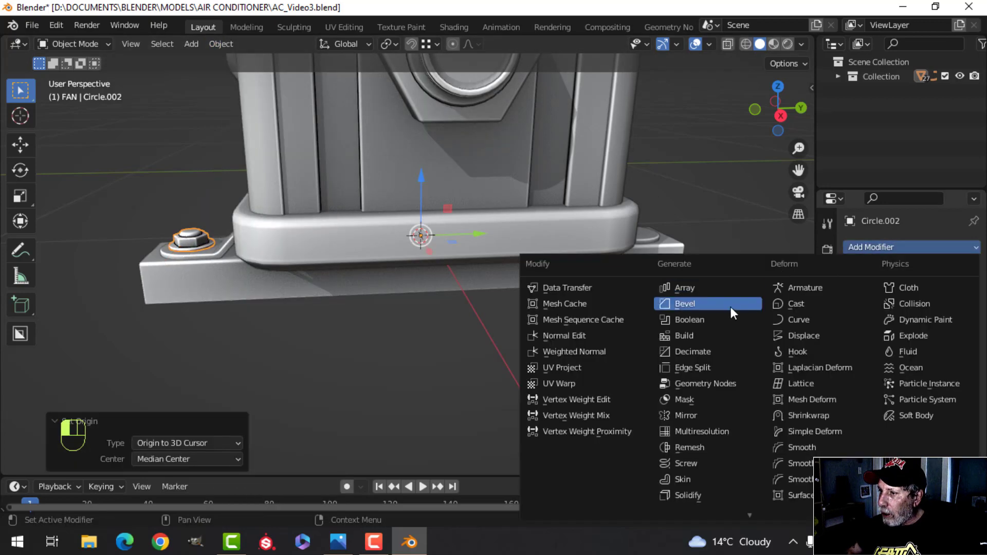
pyautogui.click(713, 414)
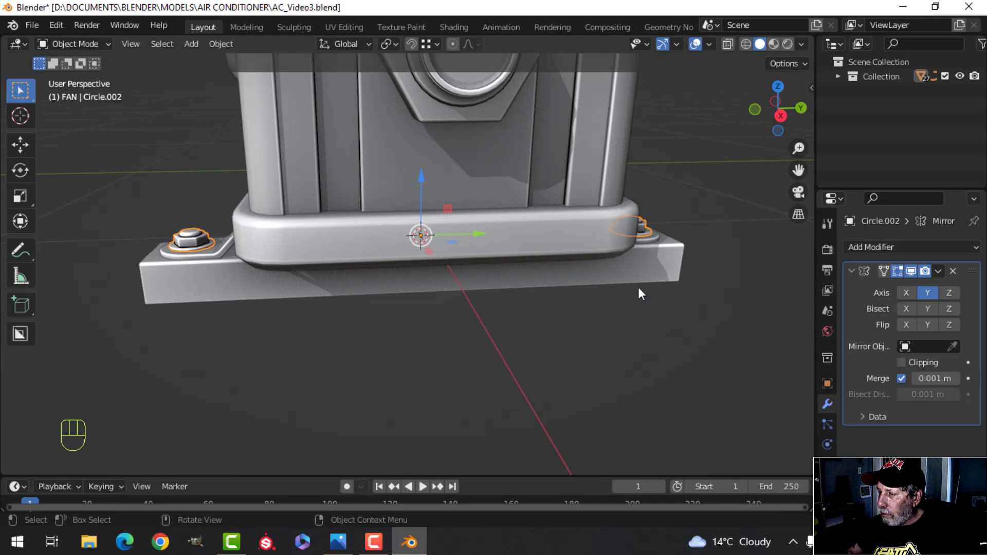
pyautogui.moveTo(639, 293); pyautogui.dragTo(584, 292, button='middle')
pyautogui.hotkey('alt', 'a')
pyautogui.moveTo(652, 295); pyautogui.dragTo(640, 257, button='middle')
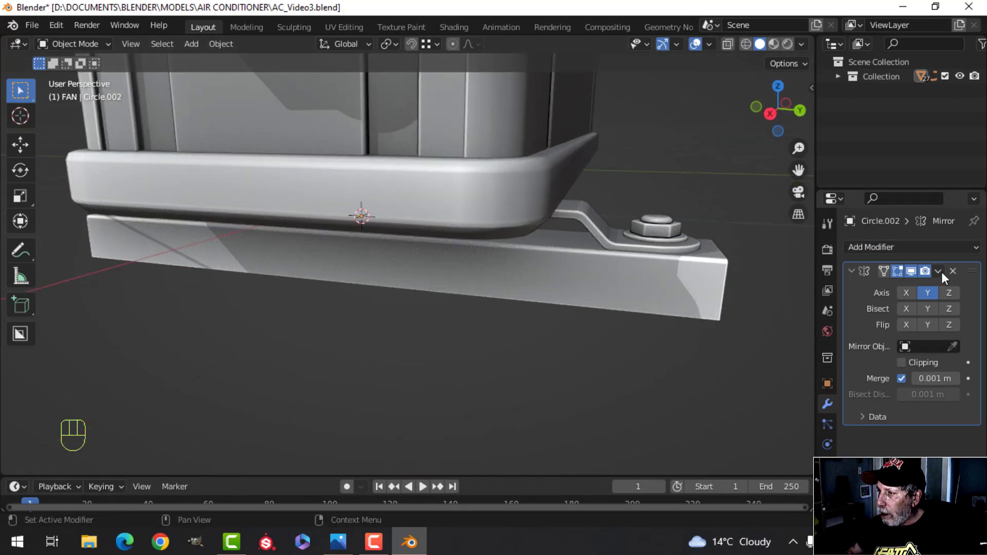
pyautogui.click(941, 272)
pyautogui.click(930, 283)
# - Join both bolt assemblies to the foot strip, keeping the strip as the active object
pyautogui.moveTo(658, 250); pyautogui.dragTo(559, 283, button='middle')
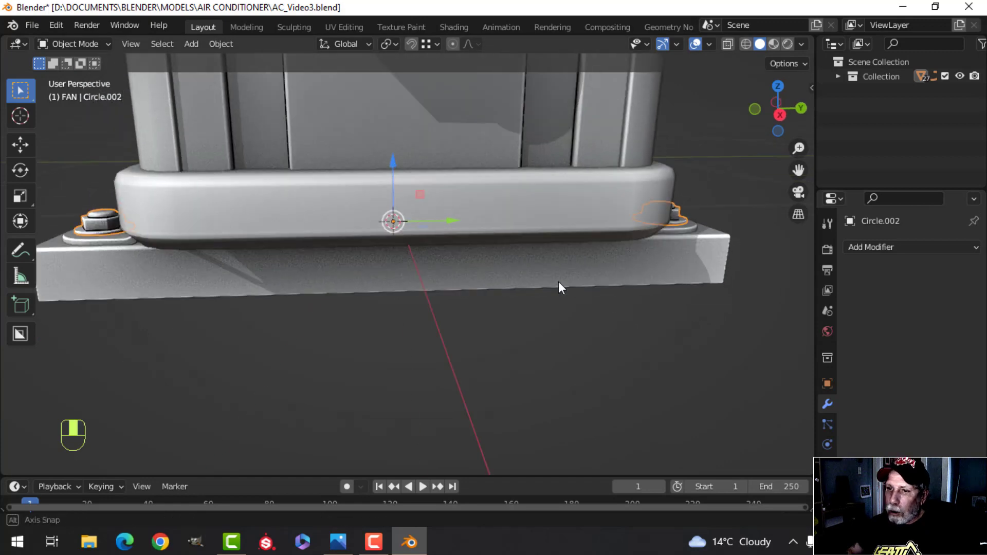
pyautogui.moveTo(150, 246); pyautogui.dragTo(375, 249, button='middle')
pyautogui.keyDown('shift'); pyautogui.click(652, 180); pyautogui.keyUp('shift')
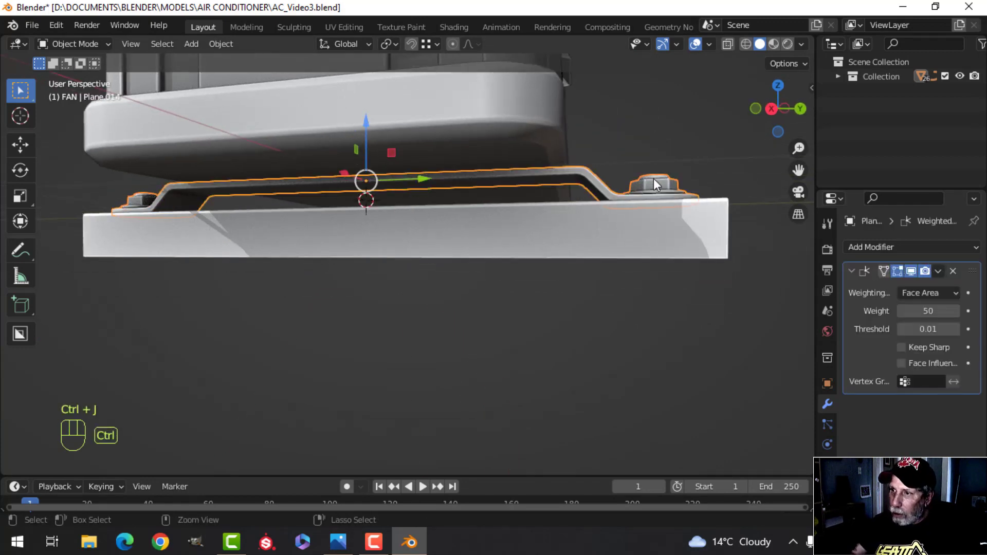
pyautogui.hotkey('alt', 'a')
# - Join the channel beneath the foot strip with the bolted strip into one foot object
pyautogui.moveTo(653, 181); pyautogui.dragTo(426, 233, button='middle')
pyautogui.keyDown('shift'); pyautogui.moveTo(288, 239); pyautogui.dragTo(396, 260, button='middle'); pyautogui.keyUp('shift')
pyautogui.scroll(2, 397, 260)
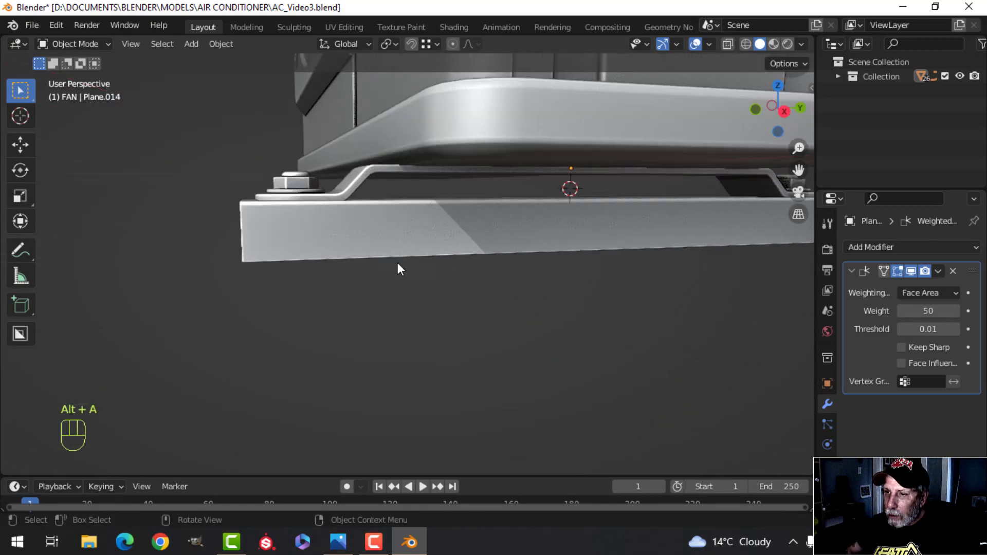
pyautogui.click(410, 228)
pyautogui.keyDown('shift'); pyautogui.click(359, 181); pyautogui.keyUp('shift')
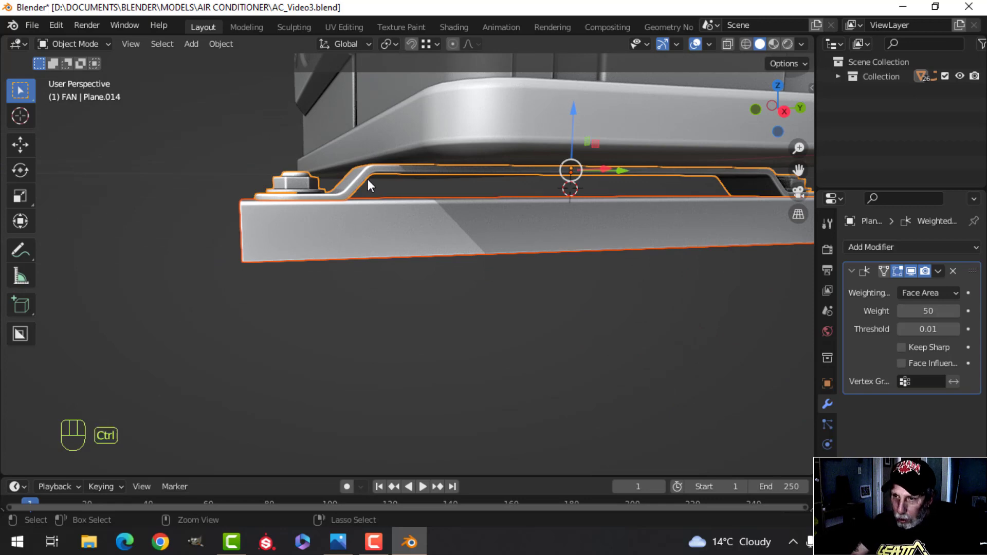
pyautogui.hotkey('ctrl', 'j')
pyautogui.scroll(-4, 368, 179)
pyautogui.moveTo(368, 179); pyautogui.dragTo(442, 274, button='middle')
pyautogui.hotkey('alt', 'a')
# - Snap the 3D cursor to the centre of the air conditioner base's bottom face
pyautogui.scroll(-3, 449, 201)
pyautogui.click(441, 274)
pyautogui.press('Tab')
pyautogui.hotkey('alt', 'a')
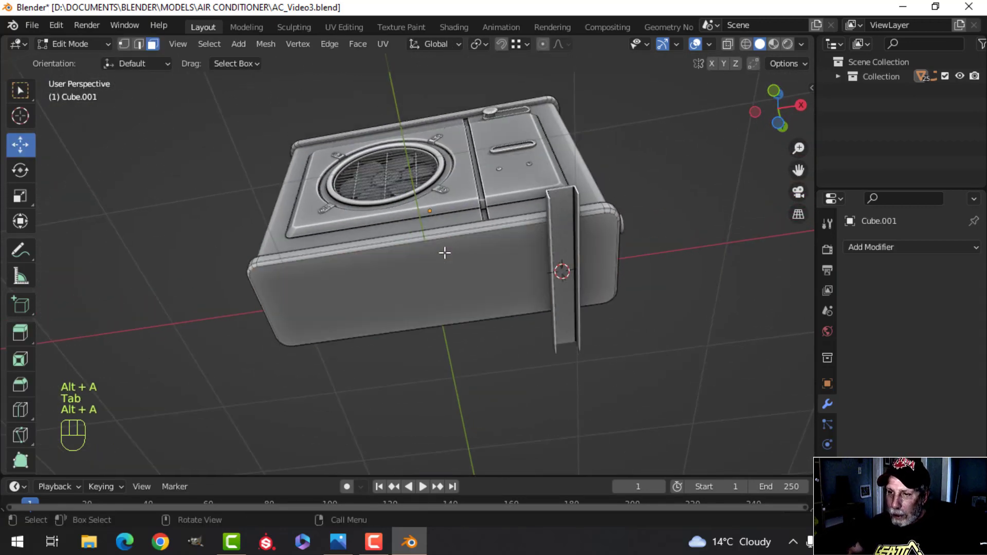
pyautogui.press('3')
pyautogui.click(491, 253)
pyautogui.hotkey('shift', 's')
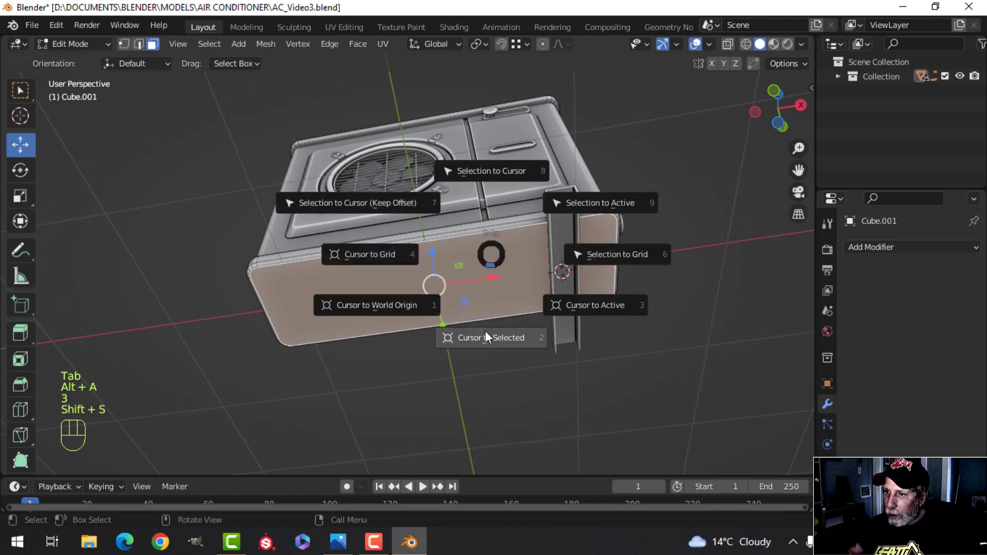
pyautogui.click(485, 334)
pyautogui.press('Tab')
# - Set the origin of the complete foot to the 3D cursor at the base's centre
pyautogui.click(561, 254)
pyautogui.scroll(-2, 597, 226)
pyautogui.moveTo(627, 193); pyautogui.dragTo(644, 258, button='middle')
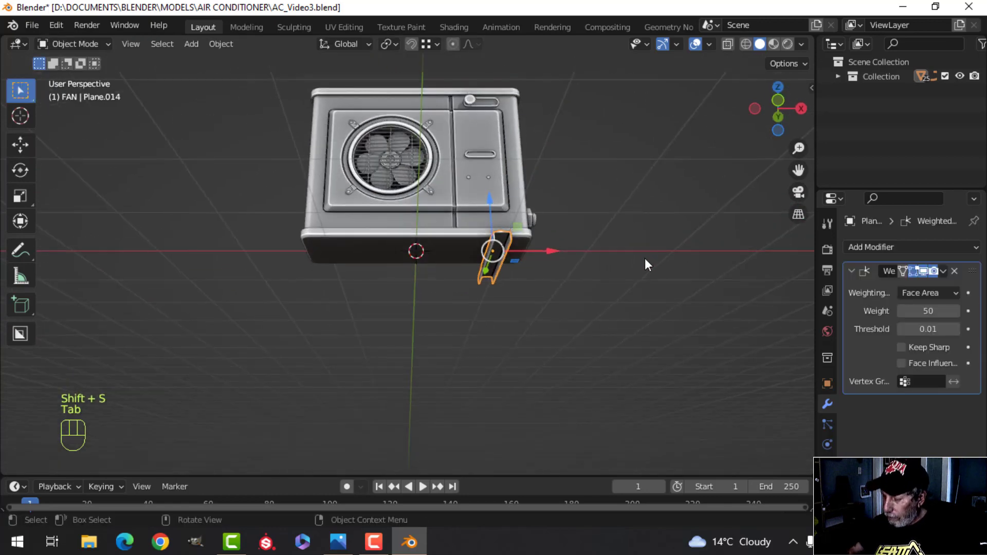
pyautogui.press('KP_1')
pyautogui.click(226, 46)
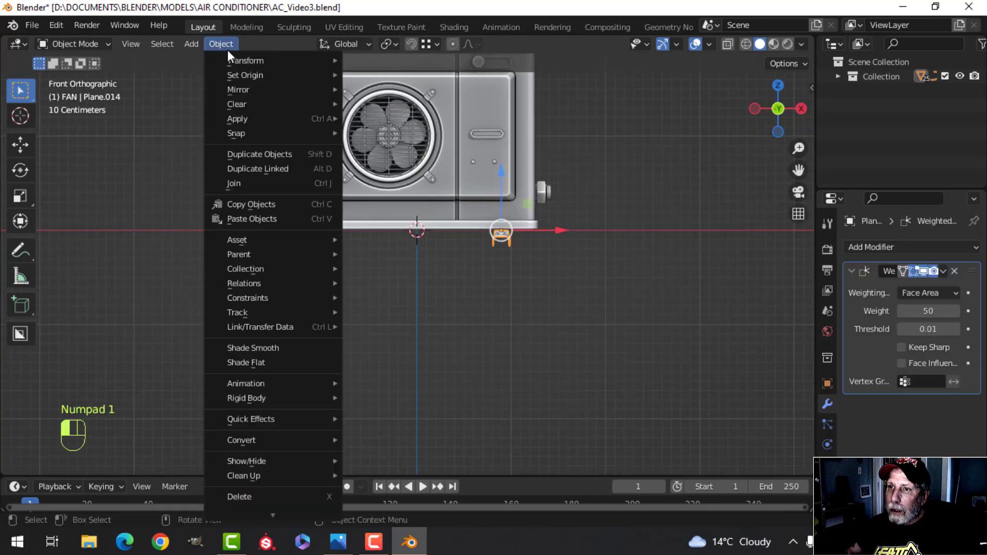
pyautogui.moveTo(235, 74)
pyautogui.click(412, 106)
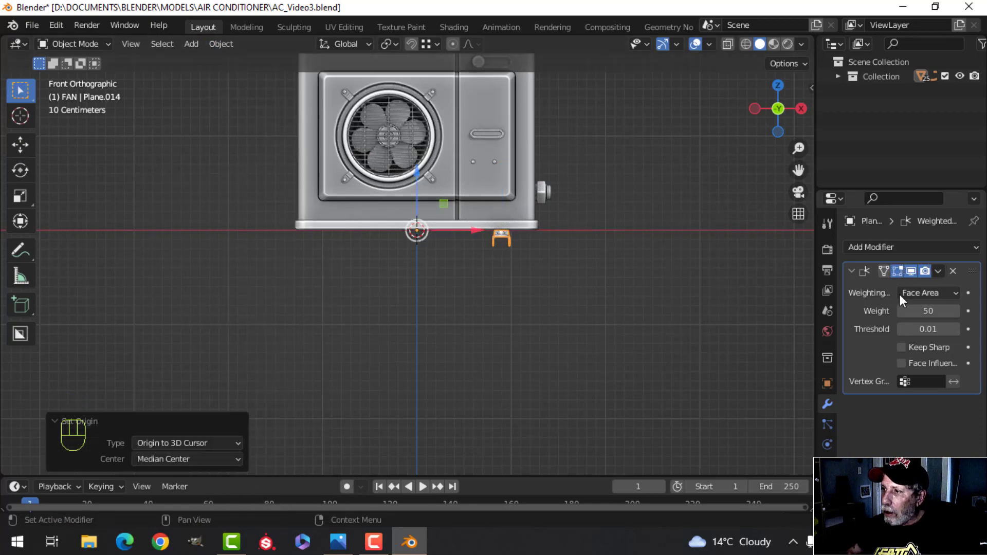
# - Add a Mirror modifier on the X axis to copy the foot to the unit's other side
pyautogui.click(884, 248)
pyautogui.click(712, 416)
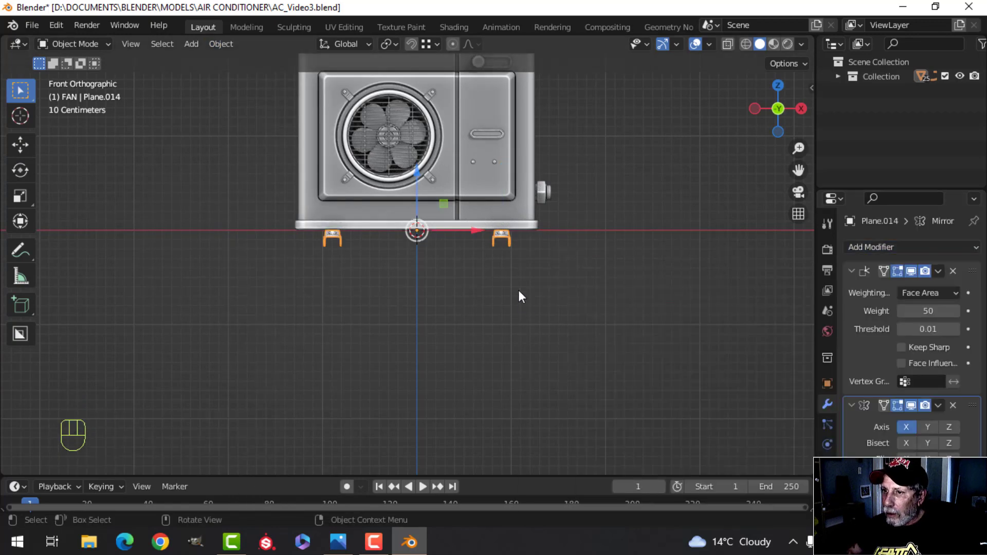
pyautogui.moveTo(467, 264); pyautogui.dragTo(645, 72, button='middle')
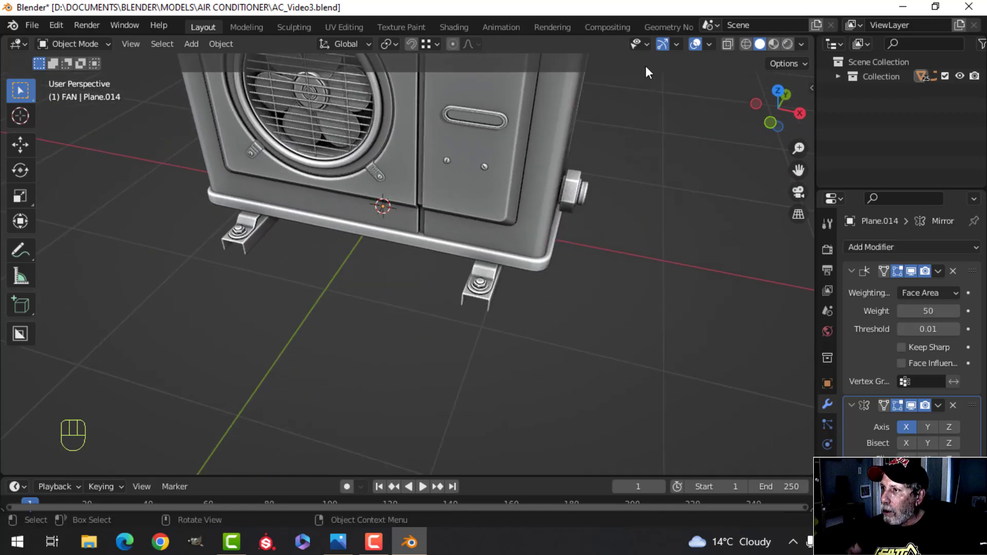
# - Show the face orientation overlay and check the normals on the support feet
pyautogui.click(709, 45)
pyautogui.click(668, 306)
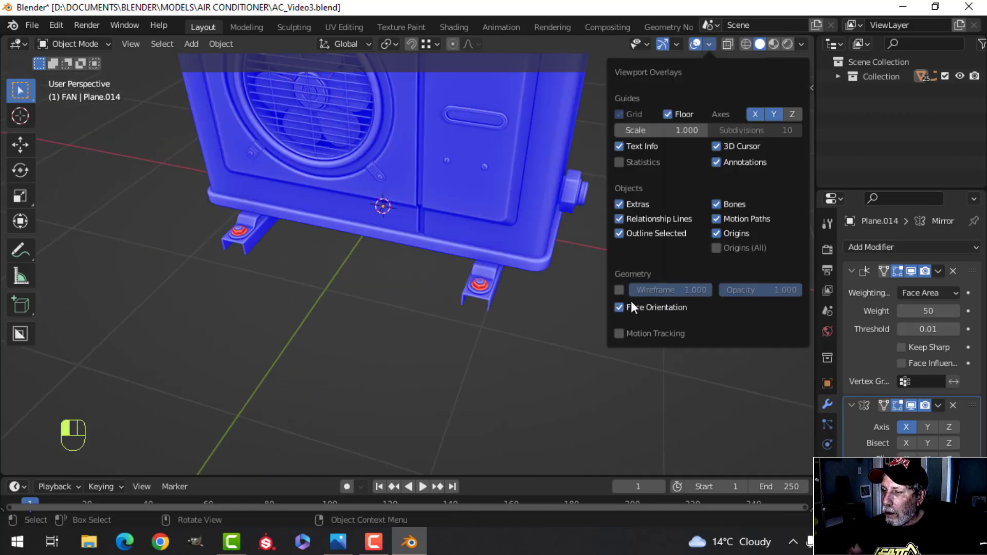
pyautogui.scroll(4, 568, 297)
pyautogui.keyDown('shift'); pyautogui.moveTo(567, 297); pyautogui.dragTo(511, 258, button='middle'); pyautogui.keyUp('shift')
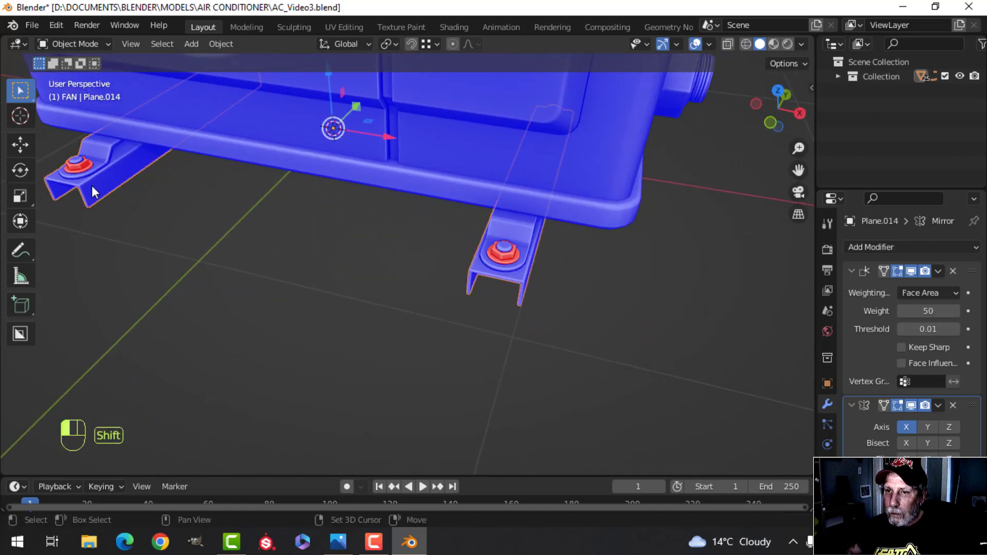
# - Recalculate all of the foot's face normals to the outside
pyautogui.press('Tab')
pyautogui.hotkey('alt', 'n')
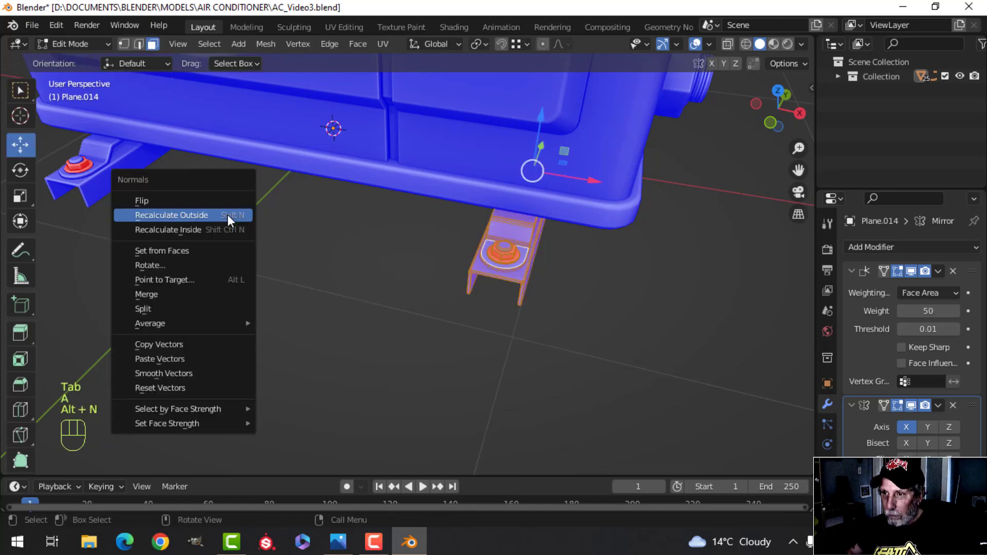
pyautogui.click(227, 215)
pyautogui.press('Tab')
pyautogui.scroll(-4, 305, 227)
pyautogui.hotkey('alt', 'a')
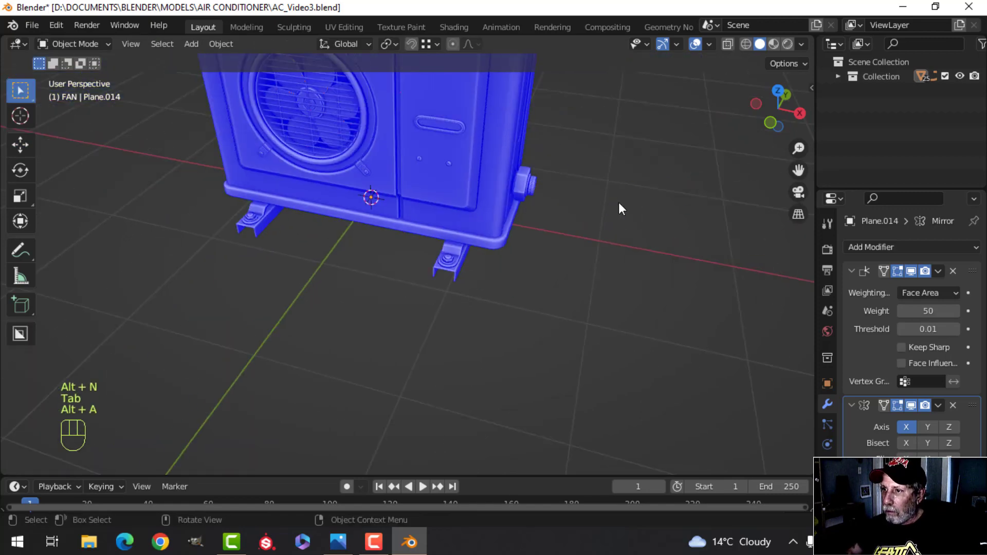
# - Check the normals around the unit, hide the face orientation overlay and save the file
pyautogui.moveTo(618, 202); pyautogui.dragTo(475, 193, button='middle')
pyautogui.click(709, 44)
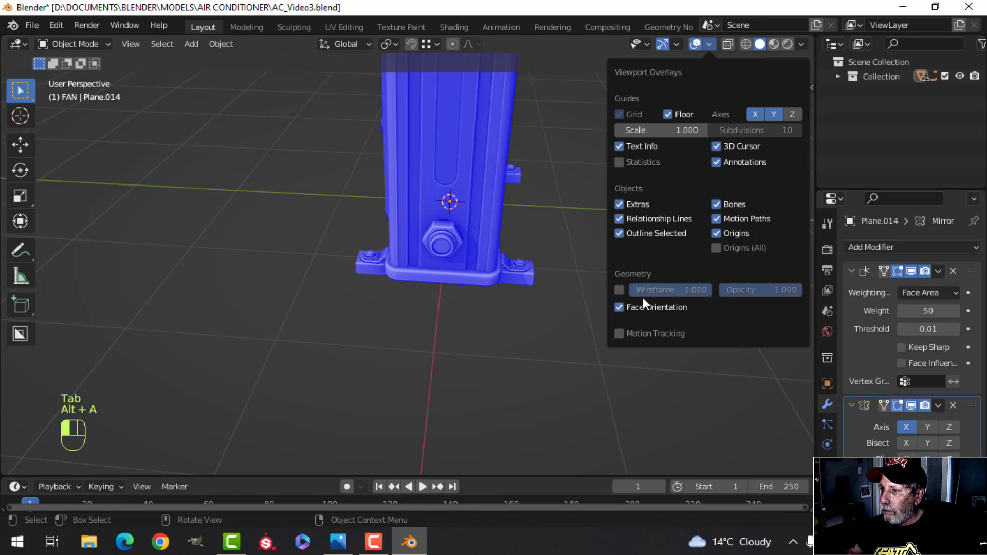
pyautogui.click(643, 306)
pyautogui.moveTo(351, 263); pyautogui.dragTo(433, 280, button='middle')
pyautogui.scroll(3, 452, 254)
pyautogui.scroll(-1, 462, 260)
pyautogui.scroll(2, 414, 263)
pyautogui.scroll(-4, 414, 263)
pyautogui.hotkey('ctrl', 's')
# - Show the scene statistics overlay to read the model's geometry counts, and hide it again
pyautogui.click(696, 44)
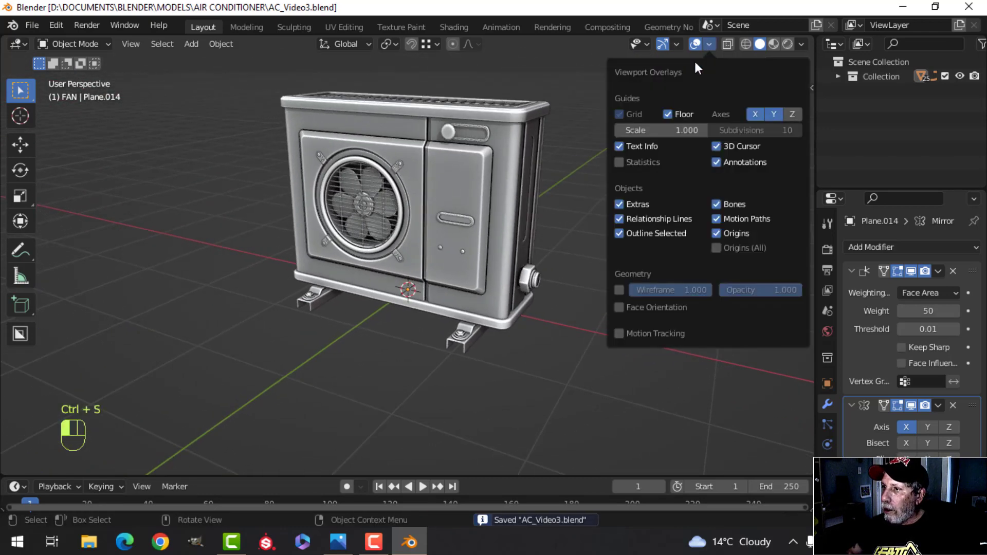
pyautogui.click(649, 163)
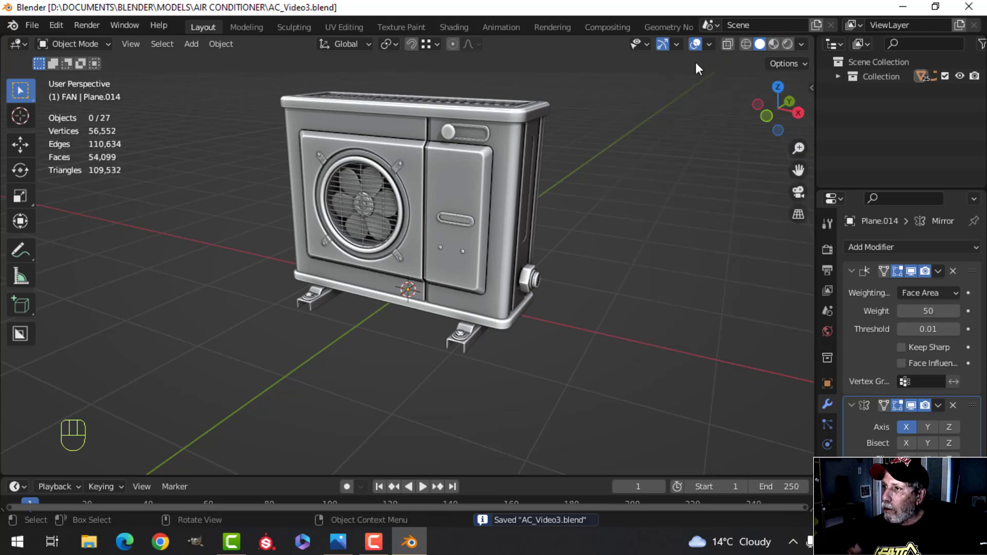
pyautogui.click(708, 44)
pyautogui.click(640, 167)
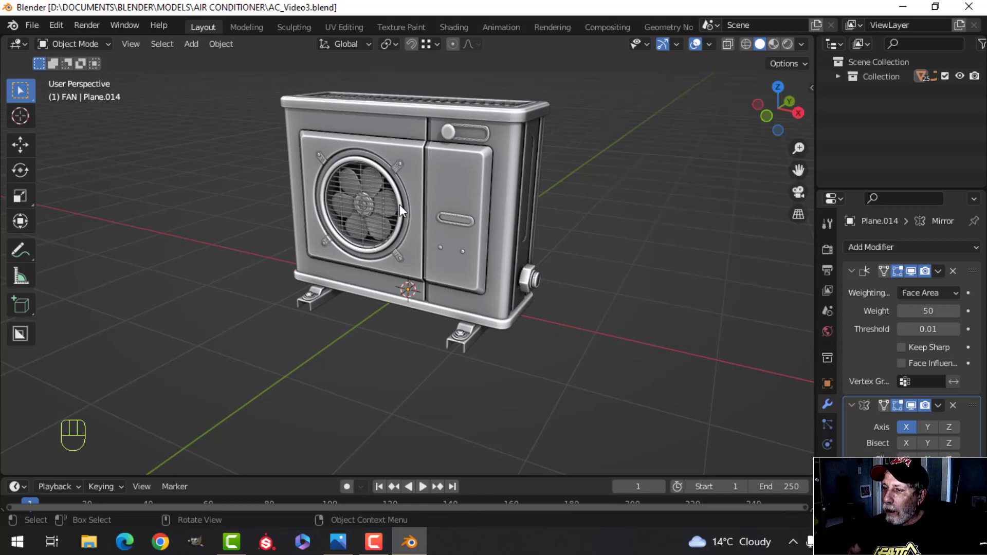
# - Examine the louvred vent panel and its corner screws on the back of the air conditioner
pyautogui.moveTo(400, 204); pyautogui.dragTo(272, 171, button='middle')
pyautogui.scroll(3, 407, 207)
pyautogui.moveTo(407, 208); pyautogui.dragTo(520, 245, button='middle')
pyautogui.scroll(2, 461, 202)
pyautogui.scroll(-1, 455, 201)
pyautogui.scroll(3, 431, 220)
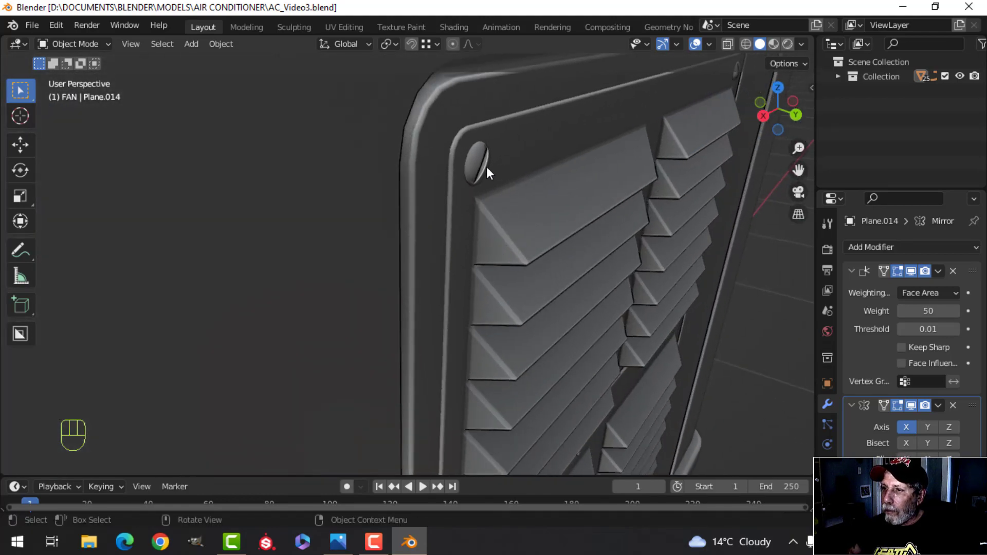
pyautogui.scroll(-8, 590, 235)
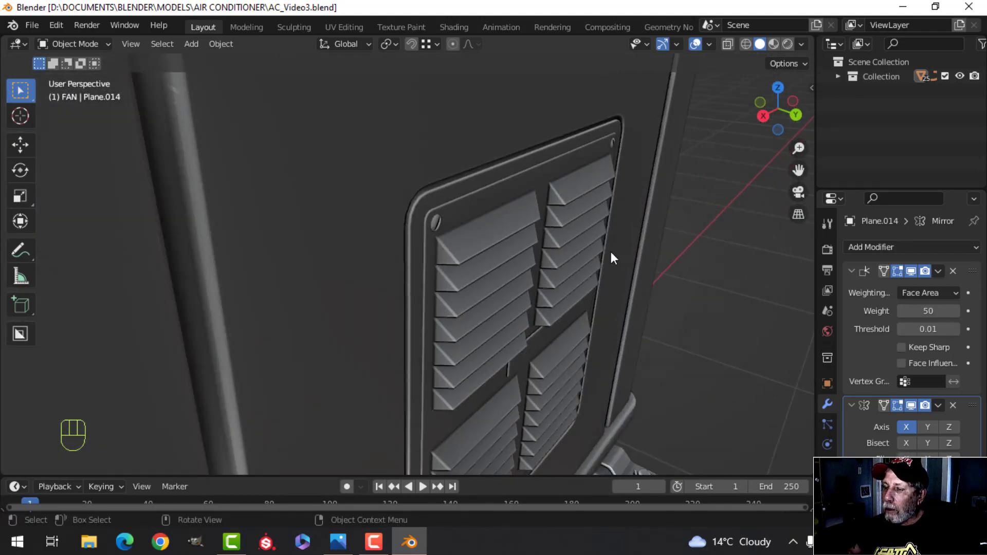
# - Switch the viewport shading's lighting to MatCap and examine the unit's lower front corner, pipe fitting and bolted foot
pyautogui.moveTo(610, 255); pyautogui.dragTo(707, 131, button='middle')
pyautogui.click(802, 44)
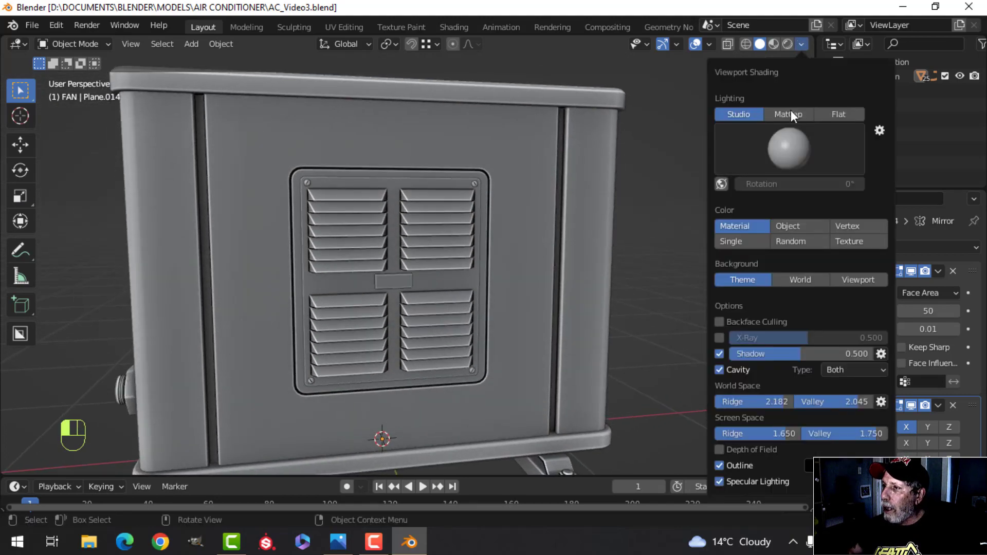
pyautogui.scroll(-3, 532, 220)
pyautogui.moveTo(532, 220)
pyautogui.mouseDown(button='middle')
pyautogui.moveTo(408, 218)
pyautogui.moveTo(437, 187)
pyautogui.moveTo(588, 196)
pyautogui.moveTo(542, 220)
pyautogui.moveTo(530, 203)
pyautogui.moveTo(542, 180)
pyautogui.moveTo(588, 222)
pyautogui.moveTo(515, 242)
pyautogui.moveTo(537, 282)
pyautogui.moveTo(605, 297)
pyautogui.moveTo(457, 183)
pyautogui.moveTo(521, 280)
pyautogui.moveTo(523, 267)
pyautogui.moveTo(510, 265)
pyautogui.moveTo(563, 265)
pyautogui.mouseUp(button='middle')
pyautogui.scroll(4, 542, 220)
pyautogui.scroll(-3, 515, 238)
pyautogui.scroll(3, 604, 297)
pyautogui.scroll(2, 514, 261)
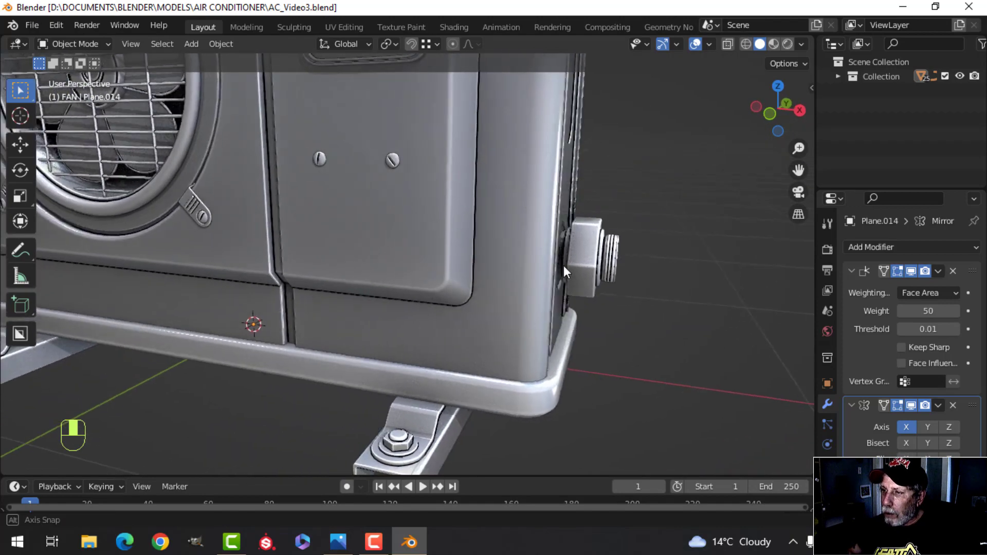
# - Hide the viewport gizmos and overlays for a clean view of the whole air conditioner
pyautogui.scroll(-4, 522, 265)
pyautogui.keyDown('shift'); pyautogui.moveTo(459, 265); pyautogui.dragTo(492, 228, button='middle'); pyautogui.keyUp('shift')
pyautogui.moveTo(487, 257); pyautogui.dragTo(546, 281, button='middle')
pyautogui.scroll(-4, 489, 228)
pyautogui.keyDown('shift'); pyautogui.moveTo(585, 231); pyautogui.dragTo(629, 228, button='middle'); pyautogui.keyUp('shift')
pyautogui.click(662, 45)
pyautogui.click(695, 44)
# - Examine the finished air conditioner's fan grille, front panel, side pipe fitting, top grille and feet from several angles
pyautogui.scroll(2, 532, 258)
pyautogui.moveTo(408, 246); pyautogui.dragTo(387, 237, button='middle')
pyautogui.moveTo(445, 250); pyautogui.dragTo(472, 268, button='middle')
pyautogui.scroll(-1, 476, 295)
pyautogui.moveTo(474, 292); pyautogui.dragTo(526, 254, button='middle')
pyautogui.scroll(1, 514, 258)
pyautogui.keyDown('shift'); pyautogui.moveTo(471, 217); pyautogui.dragTo(434, 212, button='middle'); pyautogui.keyUp('shift')
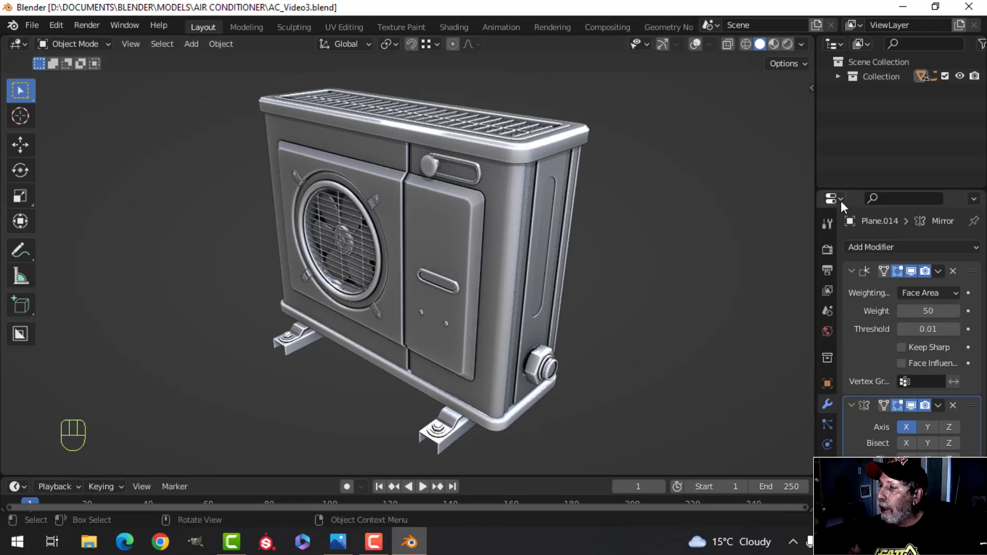
pyautogui.moveTo(533, 257); pyautogui.dragTo(687, 220, button='middle')
pyautogui.moveTo(703, 234); pyautogui.dragTo(566, 233, button='middle')
pyautogui.scroll(4, 370, 221)
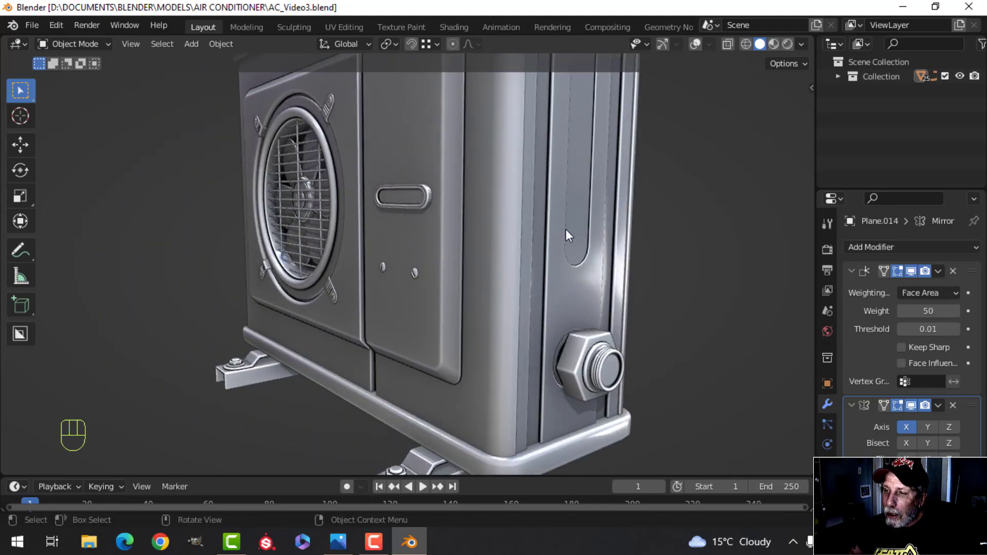
pyautogui.scroll(-5, 566, 229)
pyautogui.moveTo(532, 262); pyautogui.dragTo(513, 288, button='middle')
pyautogui.scroll(1, 512, 233)
pyautogui.keyDown('shift'); pyautogui.moveTo(510, 337); pyautogui.dragTo(540, 302, button='middle'); pyautogui.keyUp('shift')
pyautogui.scroll(-1, 435, 307)
pyautogui.keyDown('shift'); pyautogui.moveTo(435, 236); pyautogui.dragTo(439, 255, button='middle'); pyautogui.keyUp('shift')
pyautogui.moveTo(439, 325); pyautogui.dragTo(444, 366, button='middle')
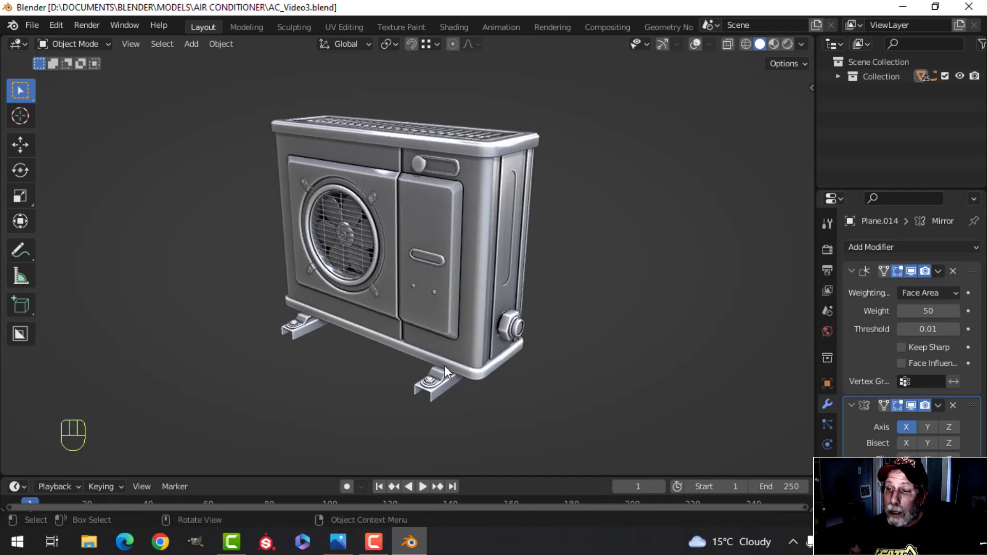
pyautogui.scroll(2, 436, 349)
pyautogui.keyDown('shift'); pyautogui.moveTo(440, 311); pyautogui.dragTo(479, 288, button='middle'); pyautogui.keyUp('shift')
pyautogui.scroll(-1, 473, 318)
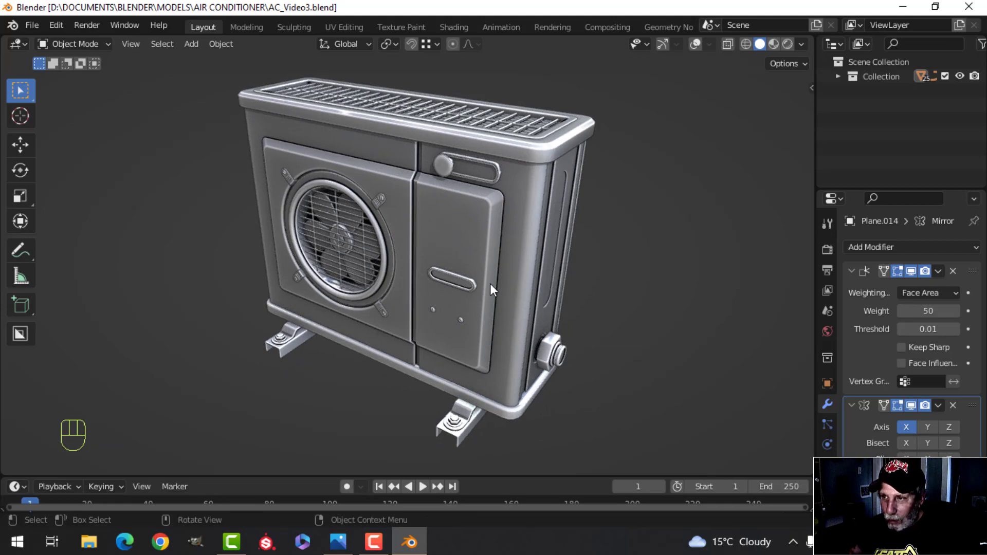
pyautogui.moveTo(536, 279); pyautogui.dragTo(502, 265, button='middle')
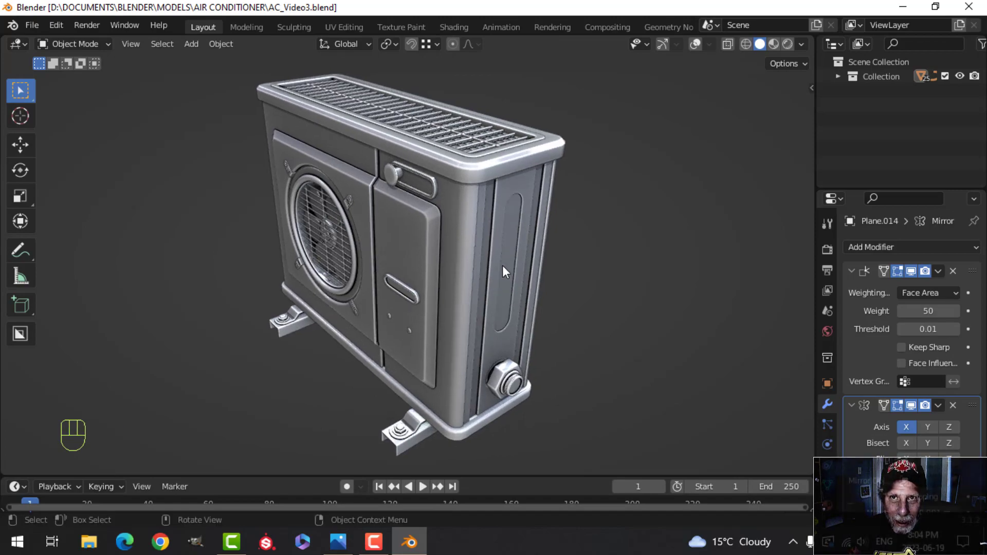